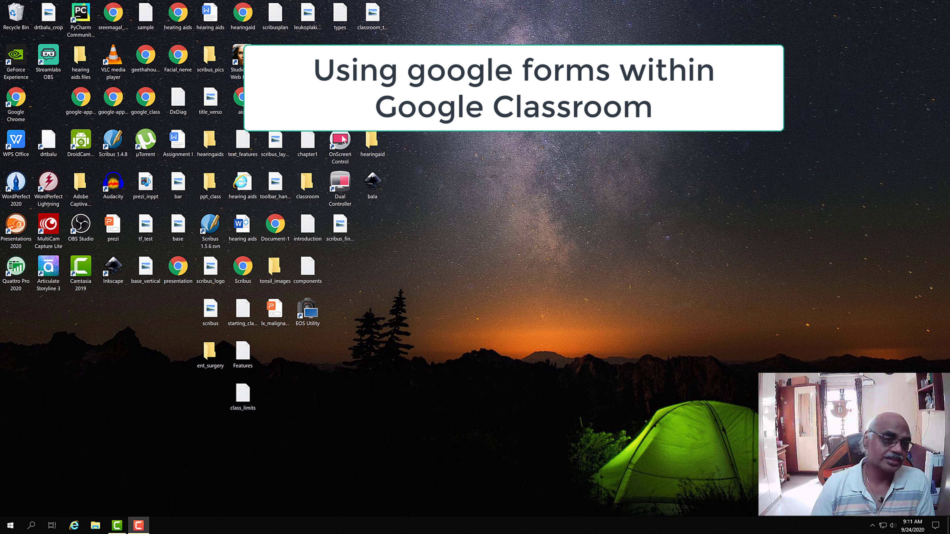
Step: Launch Chrome and close the MCQ form and Google Forms guide tabs, leaving a blank new tab
{"action": "double_click", "coordinate": [14, 107]}
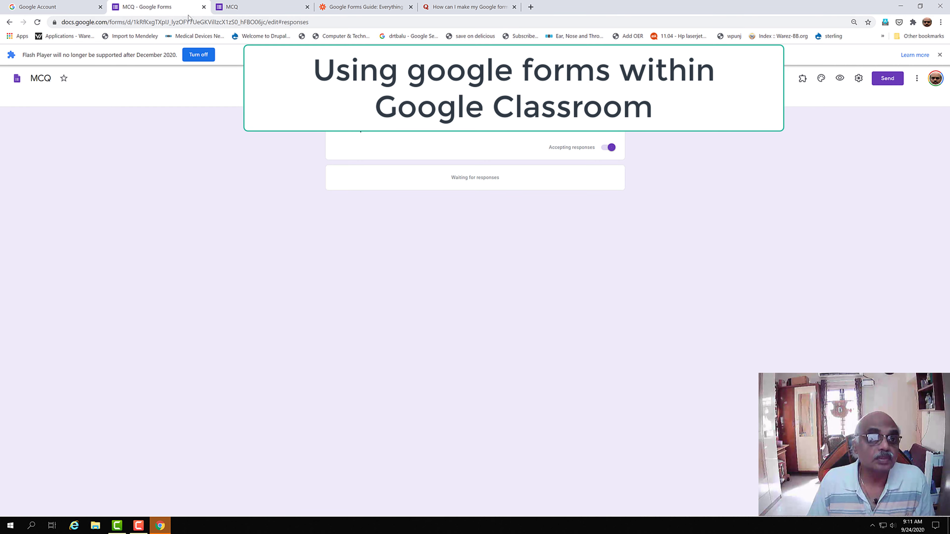
{"action": "left_click", "coordinate": [204, 7]}
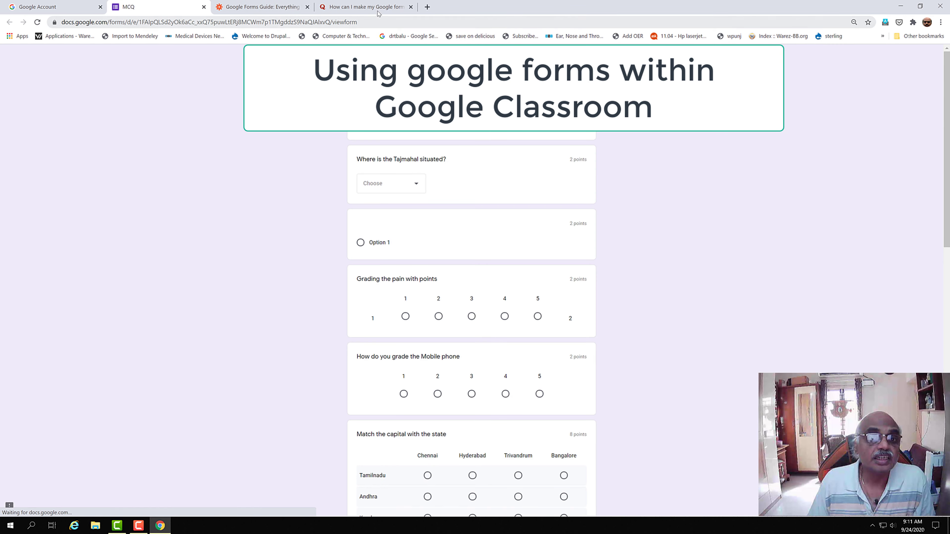
{"action": "left_click", "coordinate": [410, 6]}
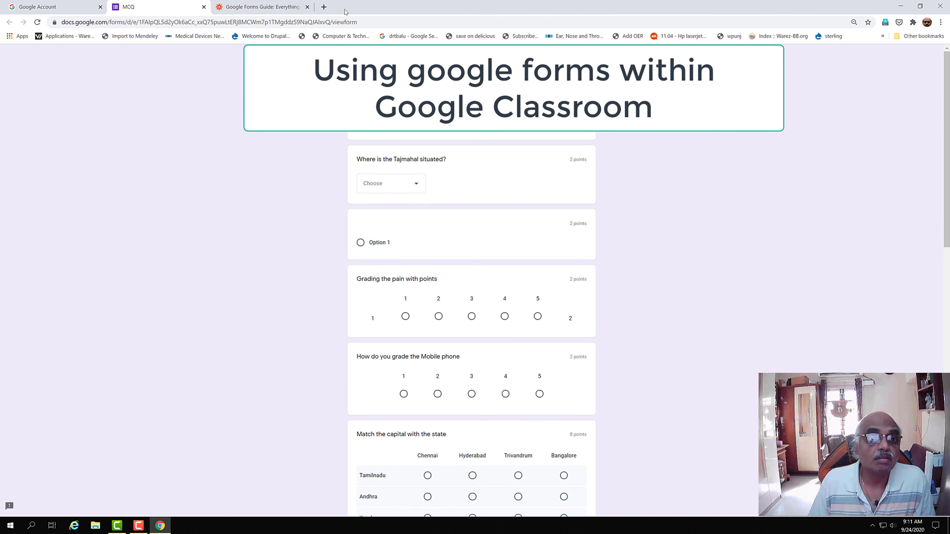
{"action": "left_click", "coordinate": [324, 6]}
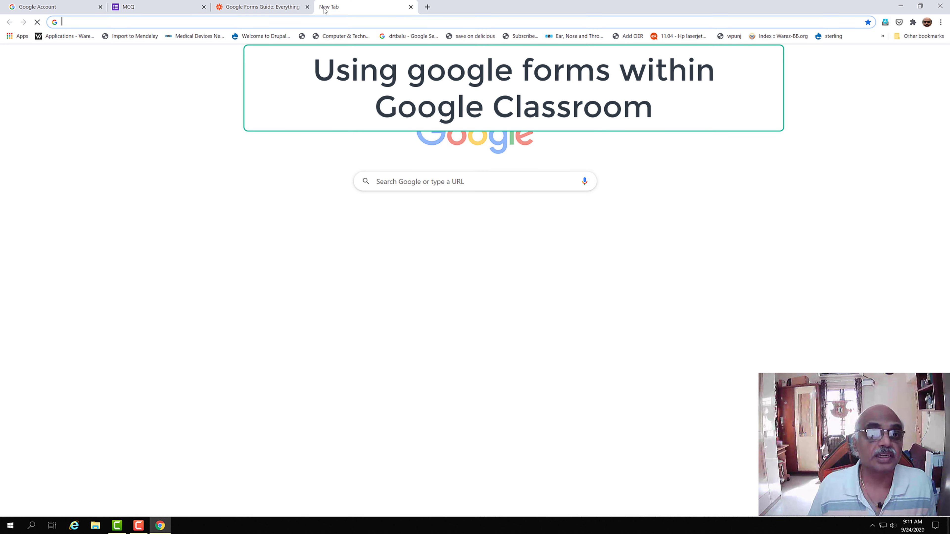
{"action": "left_click", "coordinate": [307, 7]}
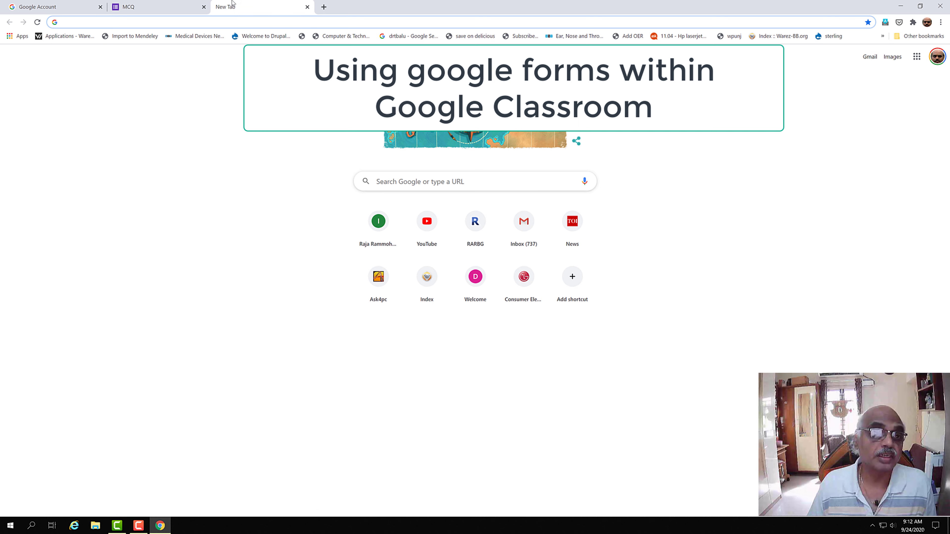
{"action": "left_click", "coordinate": [146, 11]}
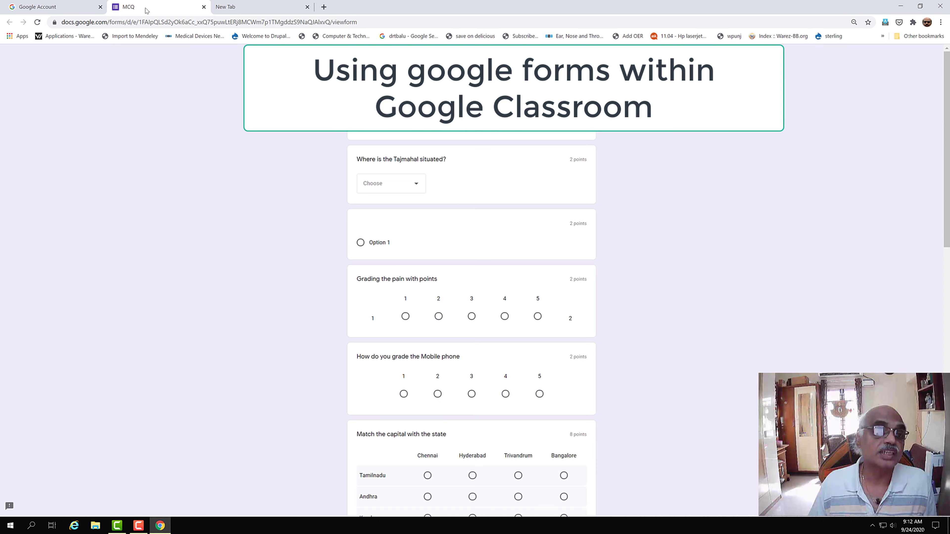
{"action": "left_click", "coordinate": [204, 7]}
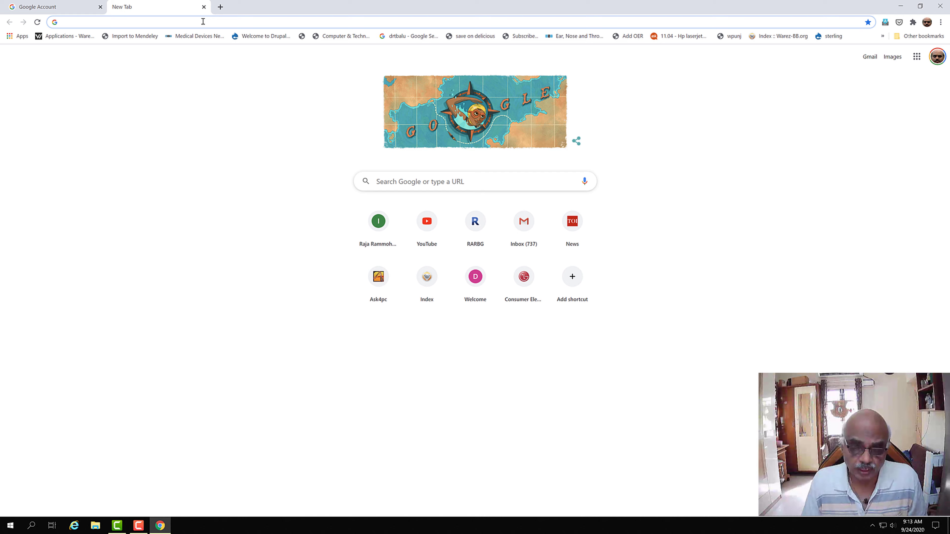
Step: Search 'forms google' and open the Google Forms sign-in result to reach the Forms home page
{"action": "left_click", "coordinate": [155, 24]}
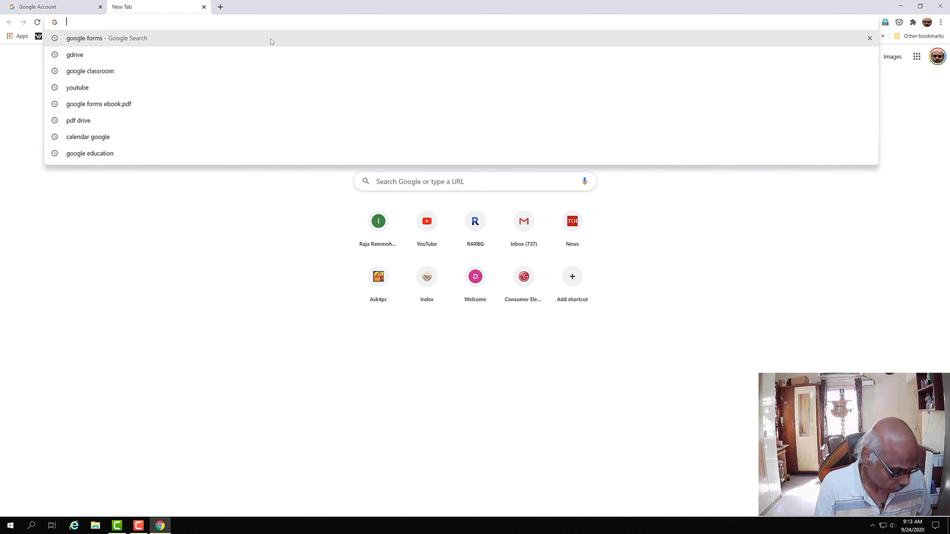
{"action": "type", "text": "forms"}
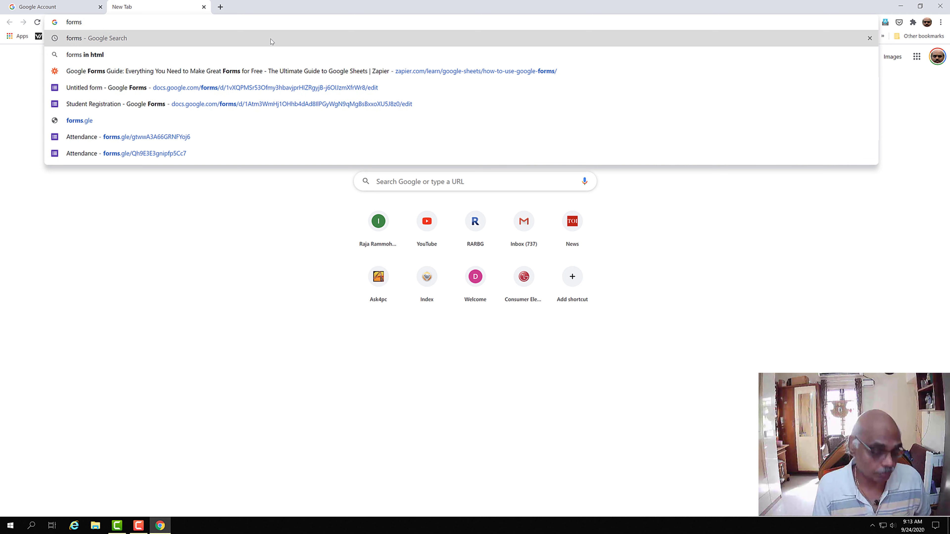
{"action": "type", "text": " google"}
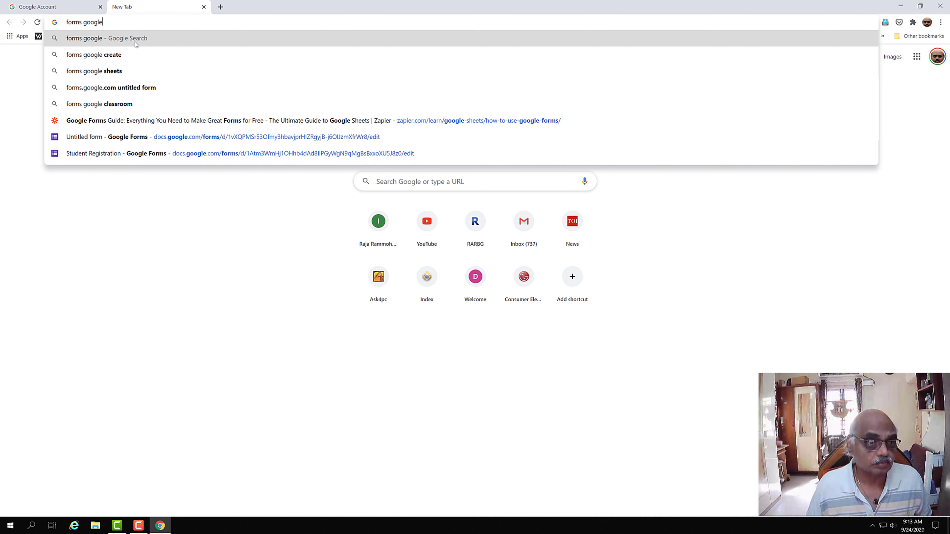
{"action": "left_click", "coordinate": [108, 86]}
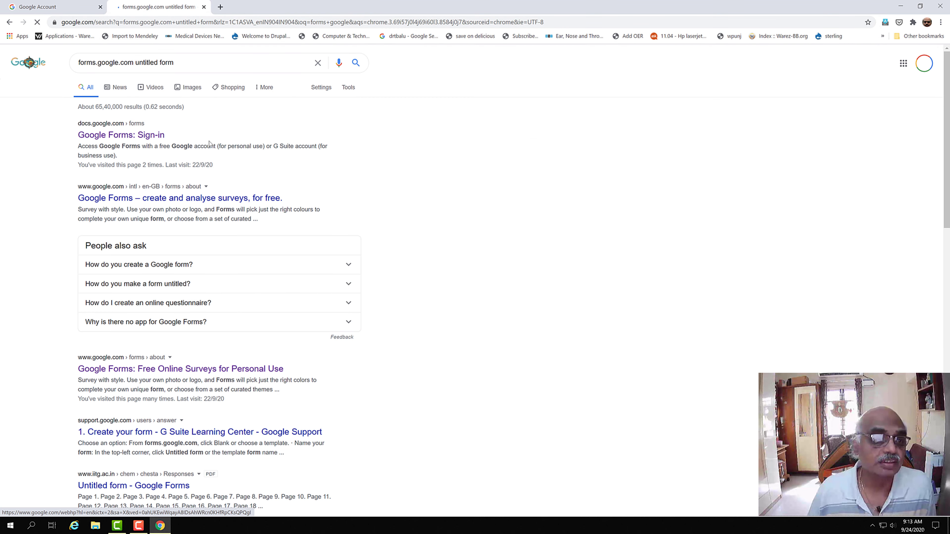
{"action": "left_click", "coordinate": [139, 135]}
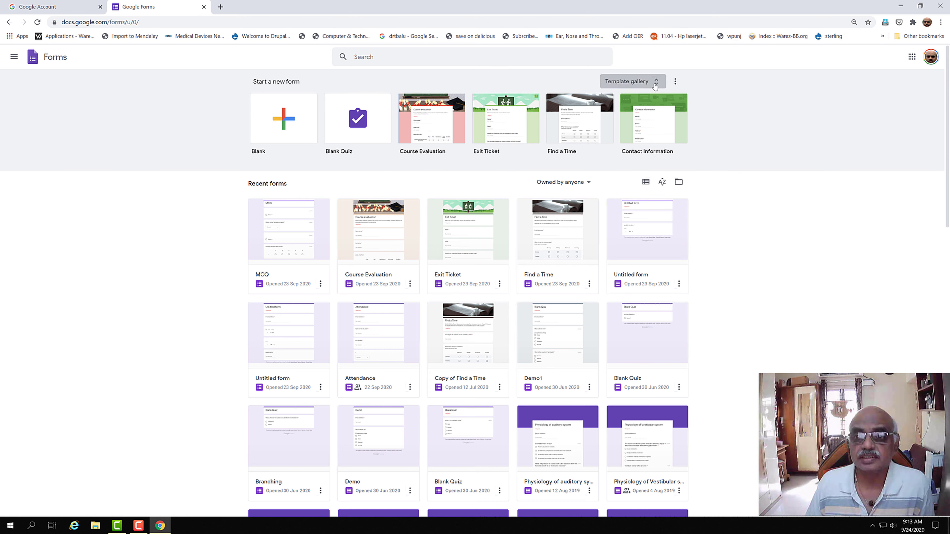
Step: Browse the Google Forms template gallery, then open an extra blank tab and return to Forms
{"action": "left_click", "coordinate": [656, 87]}
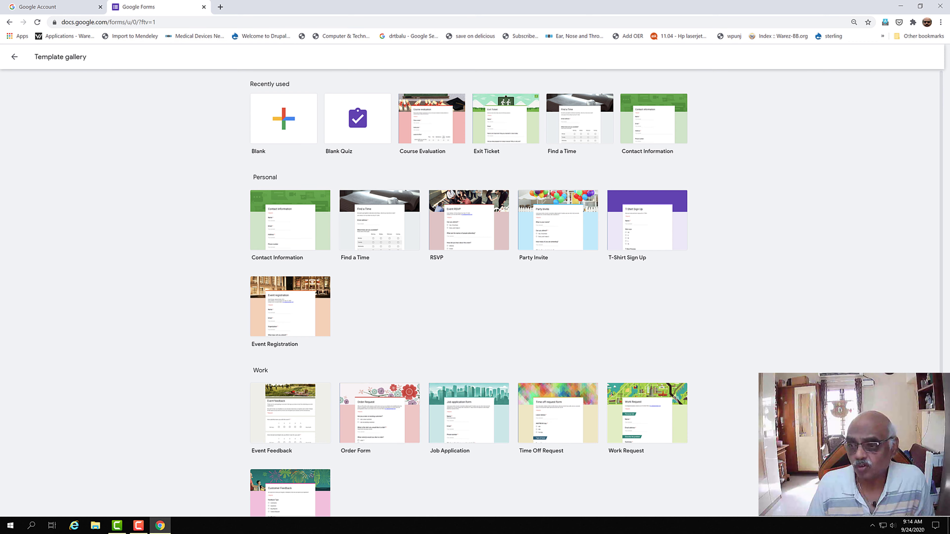
{"action": "scroll", "coordinate": [938, 270], "scroll_direction": "down", "scroll_amount": 4}
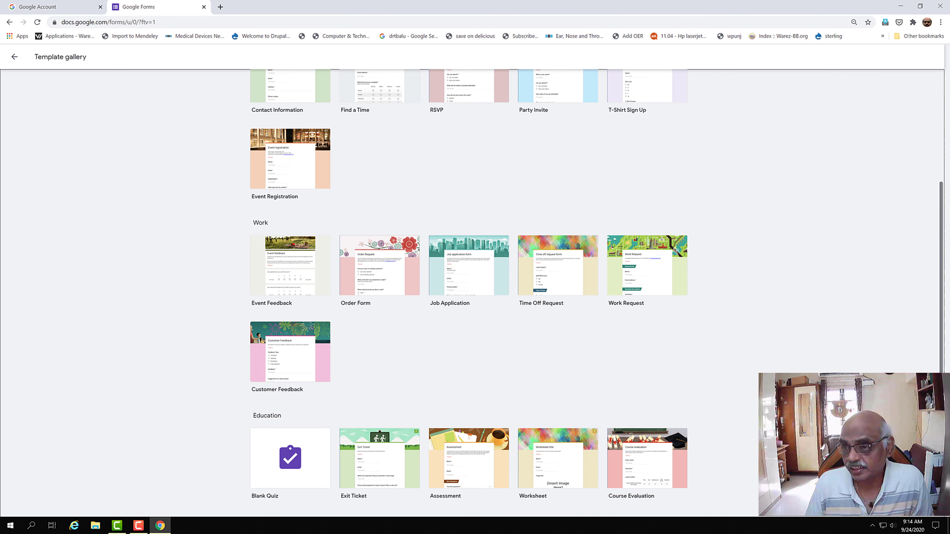
{"action": "scroll", "coordinate": [922, 313], "scroll_direction": "up", "scroll_amount": 4}
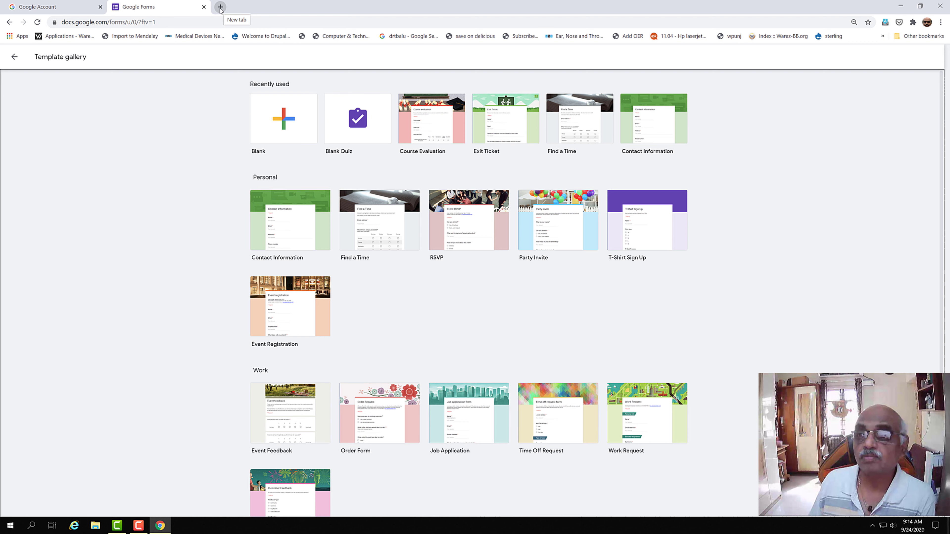
{"action": "left_click", "coordinate": [220, 8]}
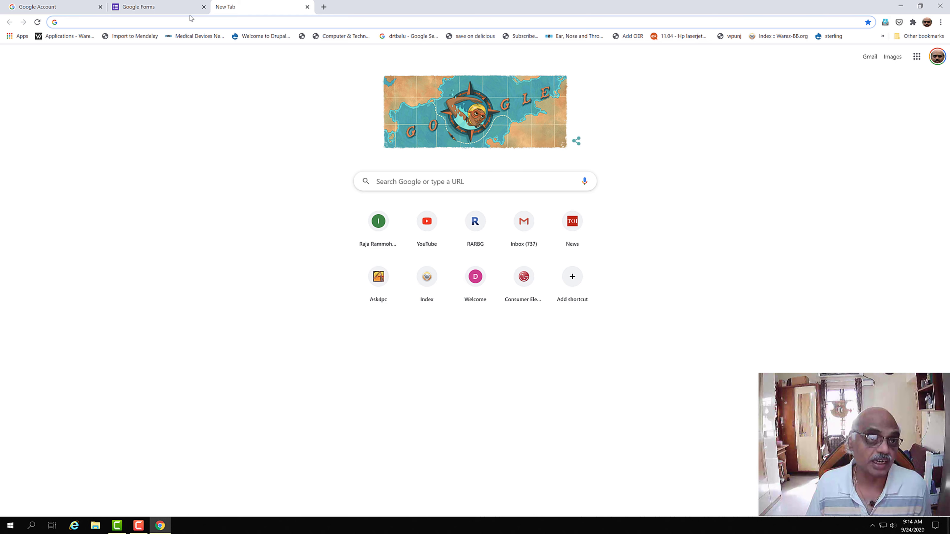
{"action": "left_click", "coordinate": [176, 8]}
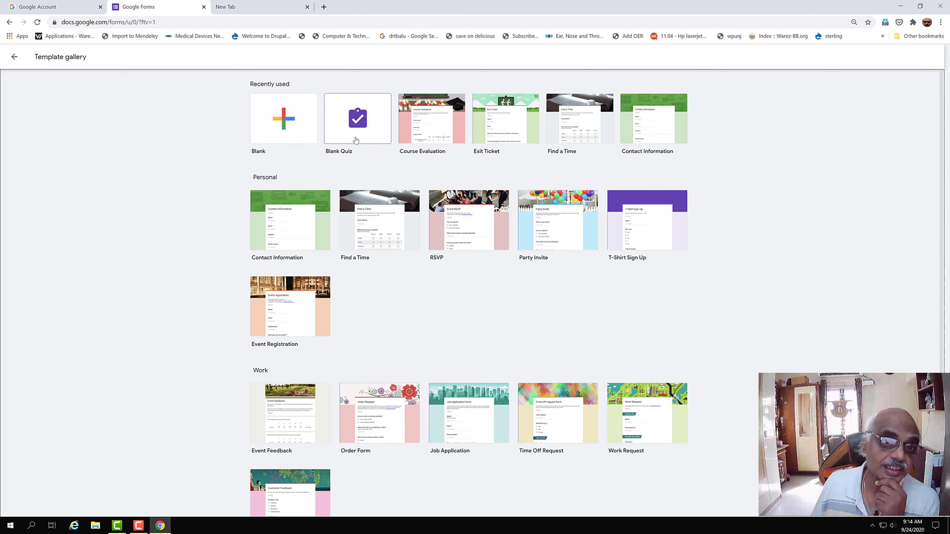
Step: Start a Blank Quiz, go back to the gallery, and close the Google Forms tab
{"action": "left_click", "coordinate": [356, 140]}
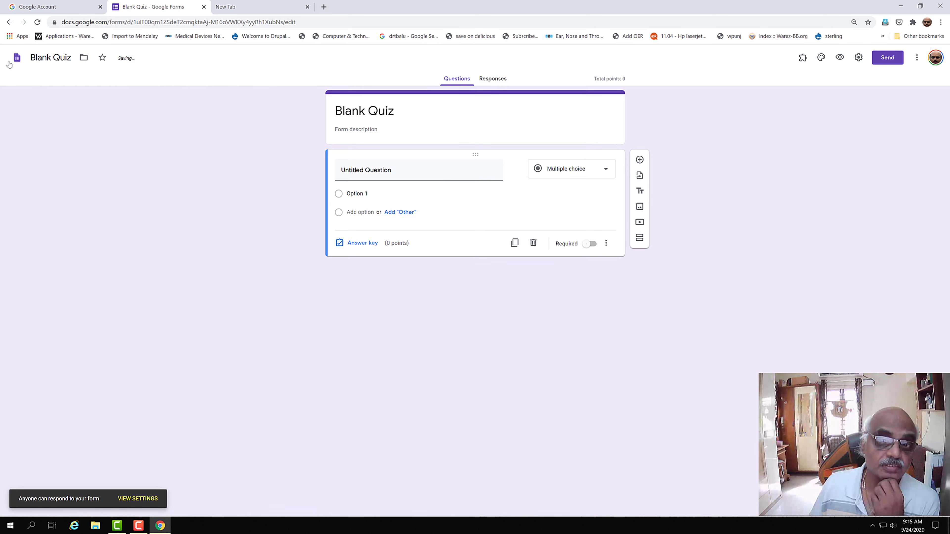
{"action": "left_click", "coordinate": [10, 22]}
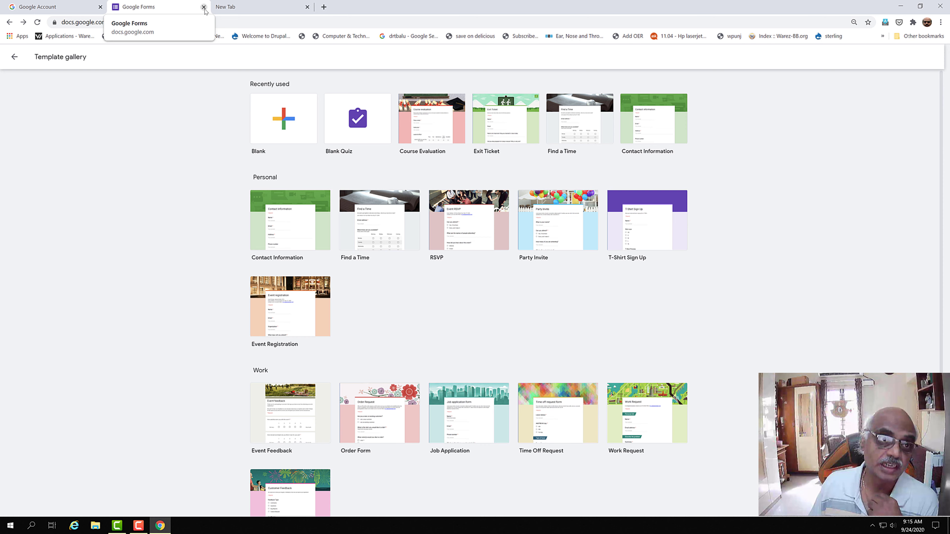
{"action": "left_click", "coordinate": [203, 7]}
{"action": "left_click", "coordinate": [200, 22]}
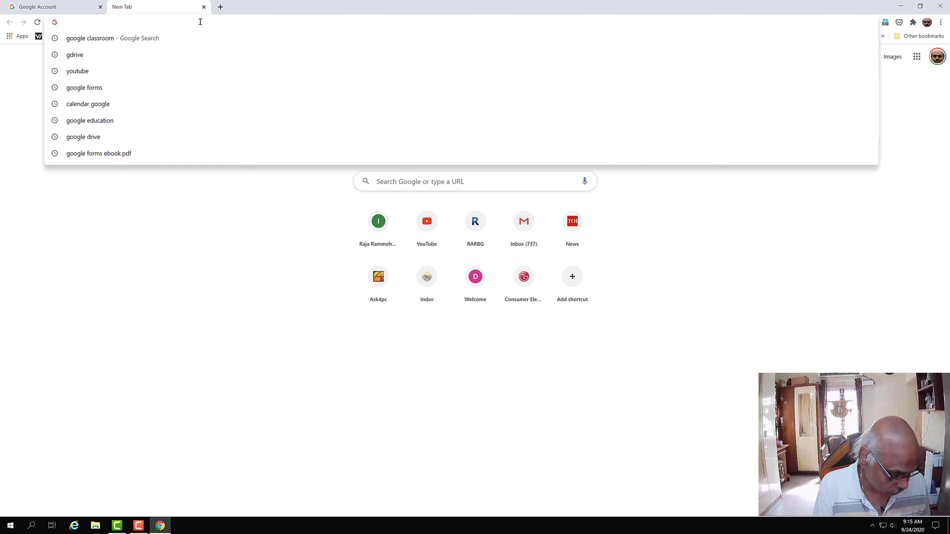
Step: Open Google Classroom via 'class' and show the Create options on the Otolaryngology Classwork page
{"action": "type", "text": "class"}
{"action": "key", "text": "Return"}
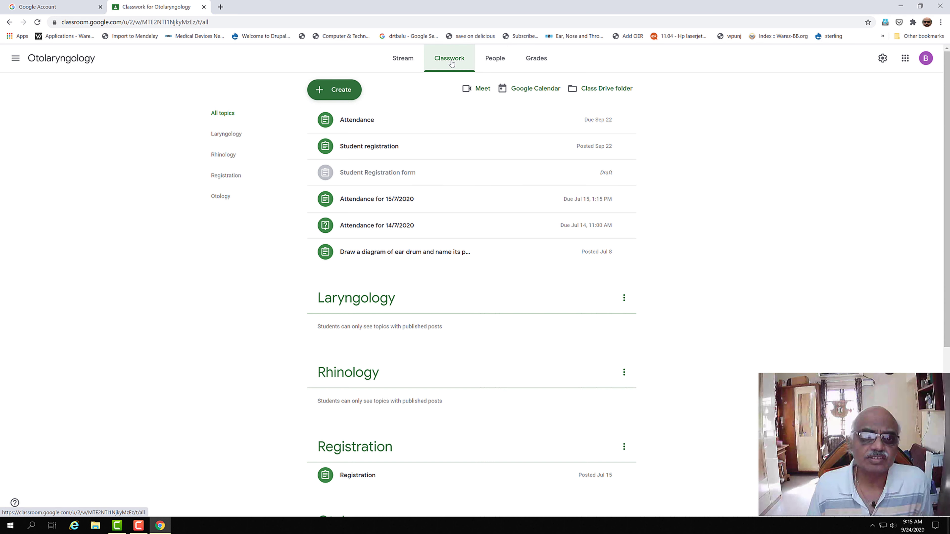
{"action": "left_click", "coordinate": [346, 87]}
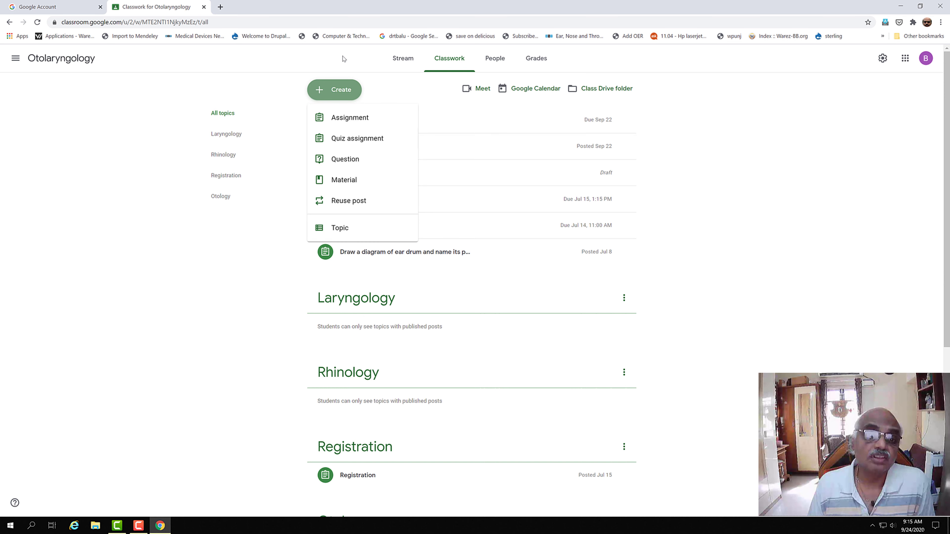
Step: Create an assignment titled 'Registration' with instructions 'Students within the classroom pl fill up the registration form'
{"action": "left_click", "coordinate": [346, 119]}
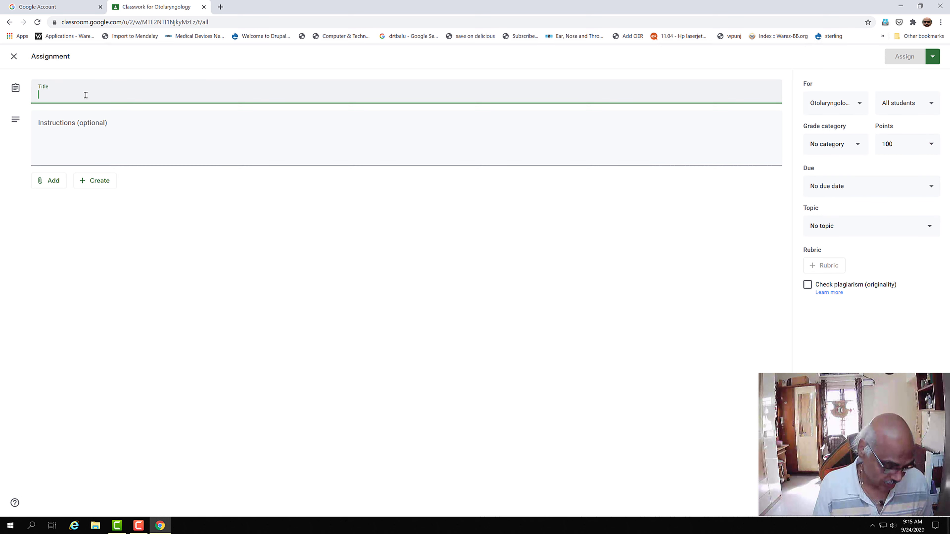
{"action": "type", "text": "Reg"}
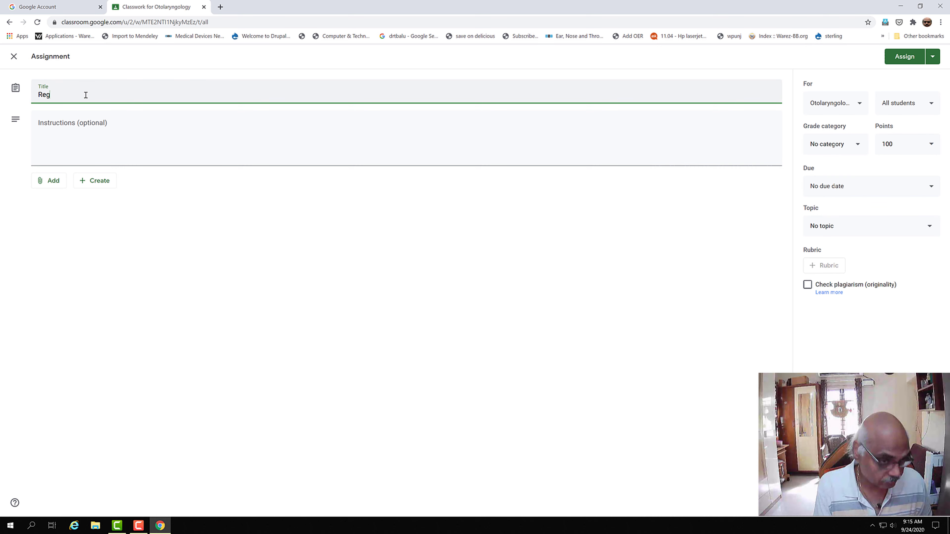
{"action": "type", "text": "istratin"}
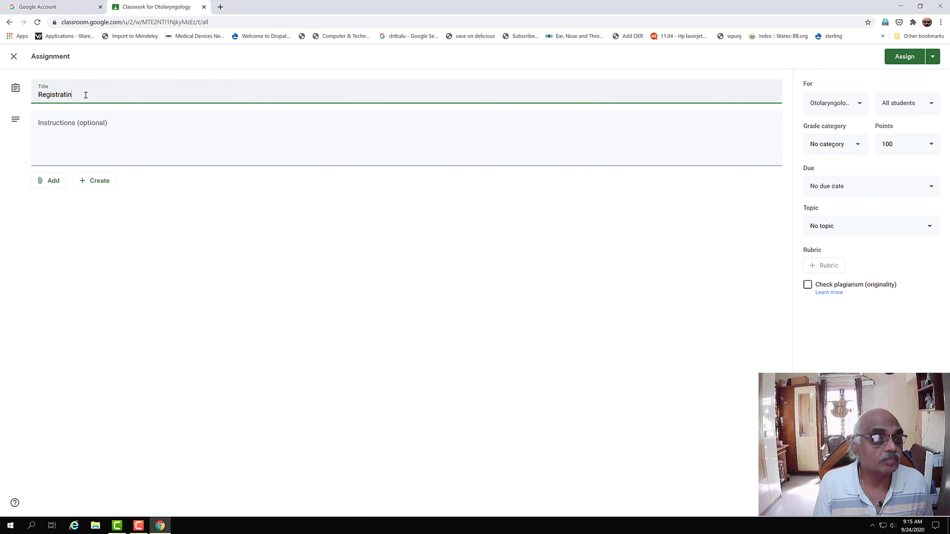
{"action": "type", "text": "o"}
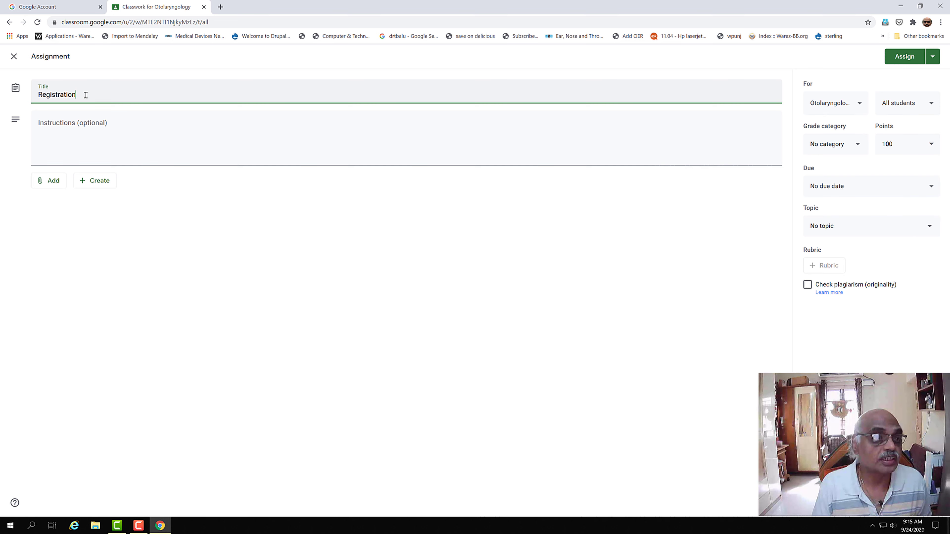
{"action": "left_click", "coordinate": [47, 142]}
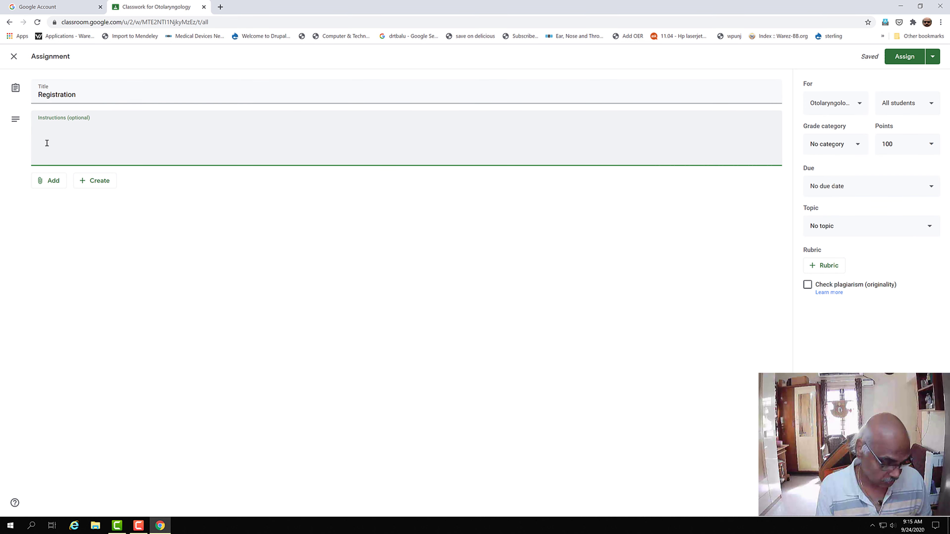
{"action": "type", "text": "Students "}
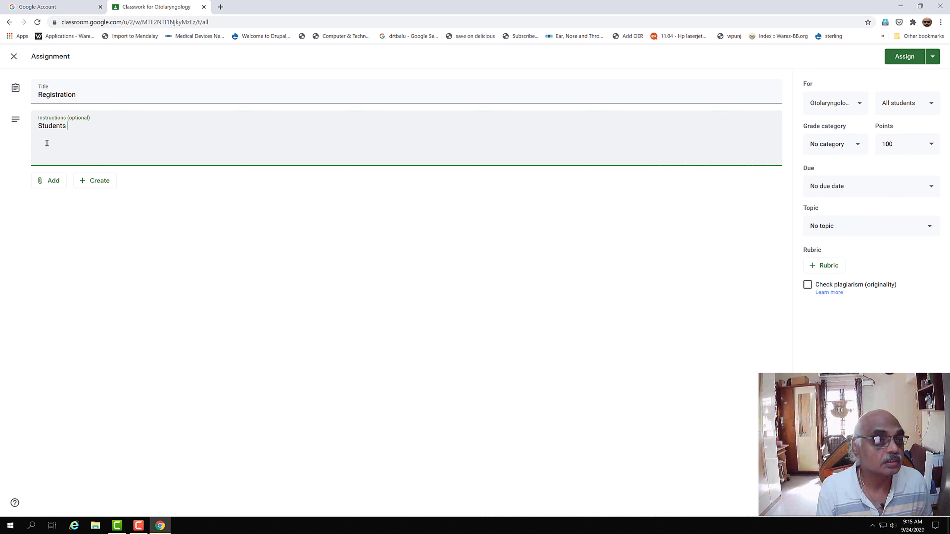
{"action": "type", "text": "within the cl"}
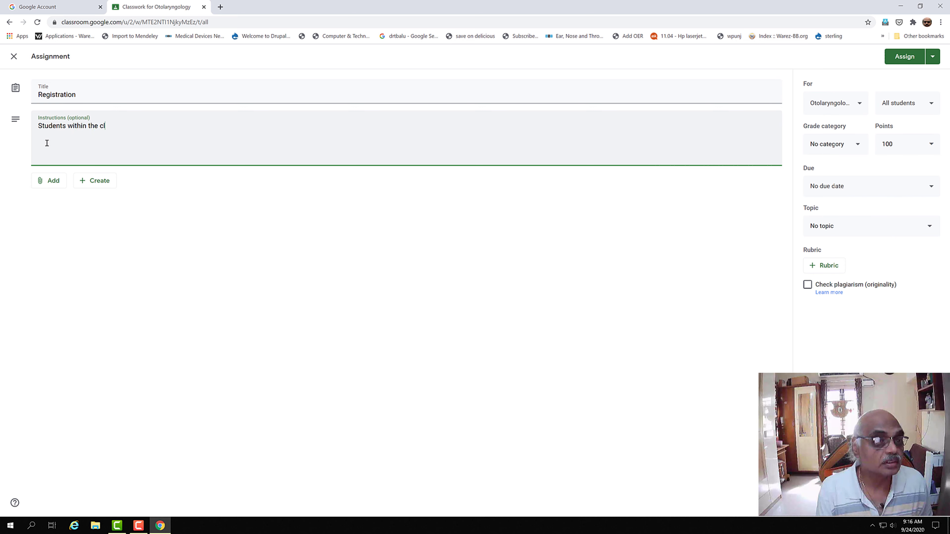
{"action": "type", "text": "assromm p"}
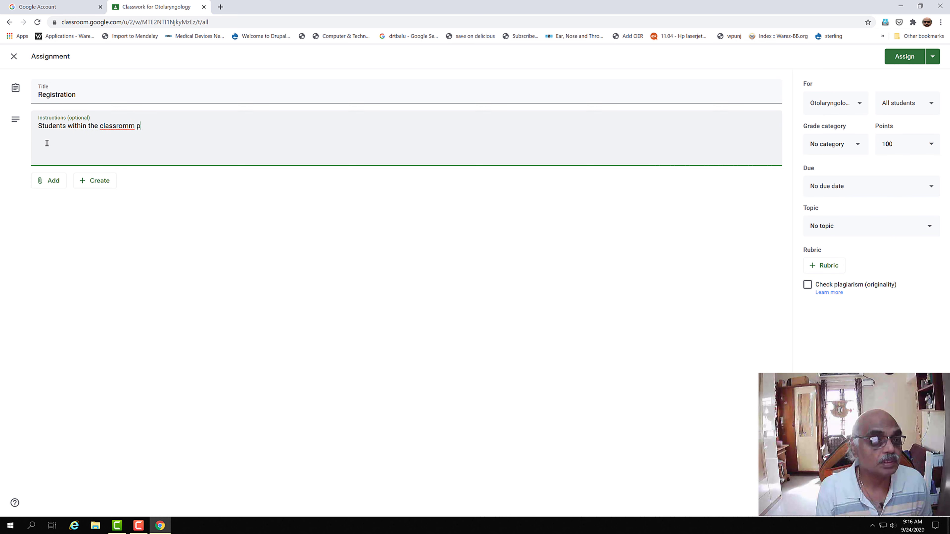
{"action": "key", "text": "BackSpace"}
{"action": "key", "text": "BackSpace"}
{"action": "key", "text": "BackSpace"}
{"action": "key", "text": "BackSpace"}
{"action": "type", "text": "om pl"}
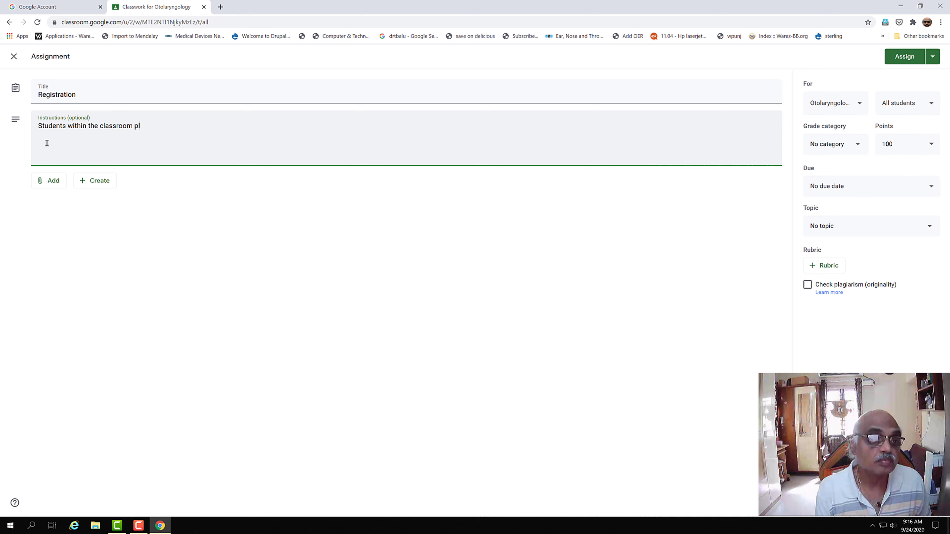
{"action": "type", "text": " fill up the registration form"}
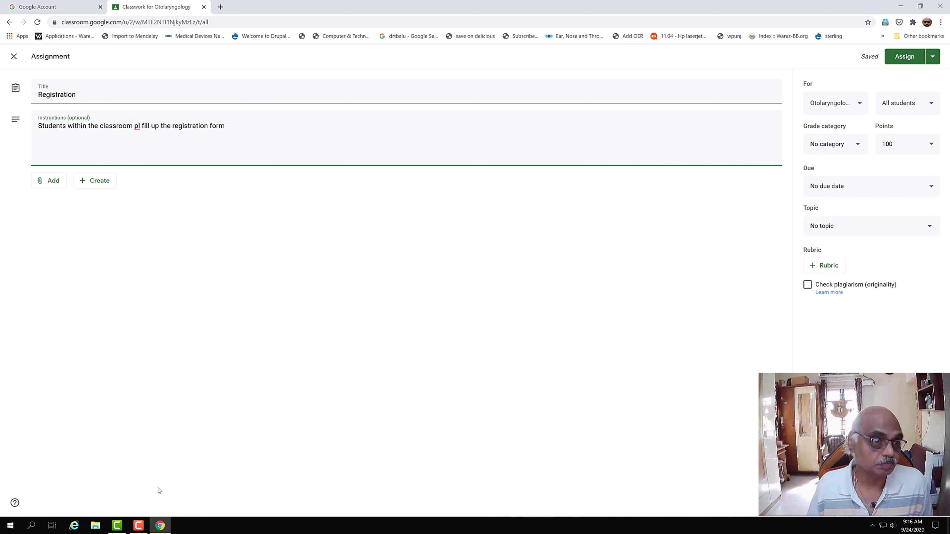
{"action": "left_click", "coordinate": [88, 183]}
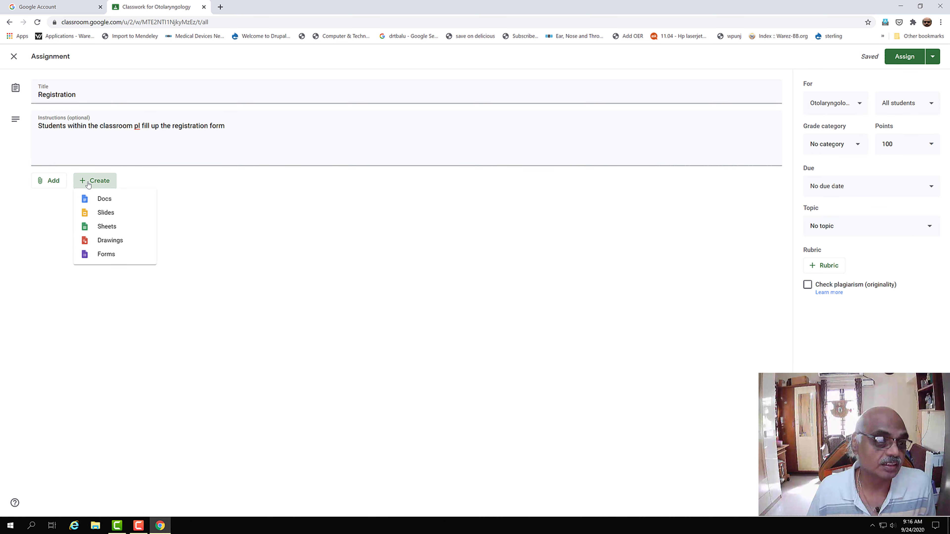
Step: Attach a new Google Form to the assignment and name it 'Registration_1'
{"action": "left_click", "coordinate": [94, 256]}
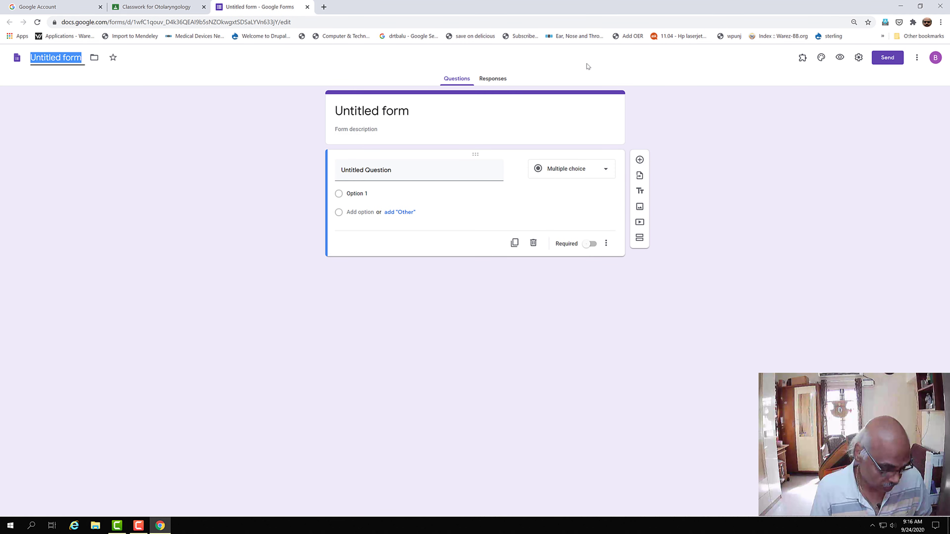
{"action": "type", "text": "Registration"}
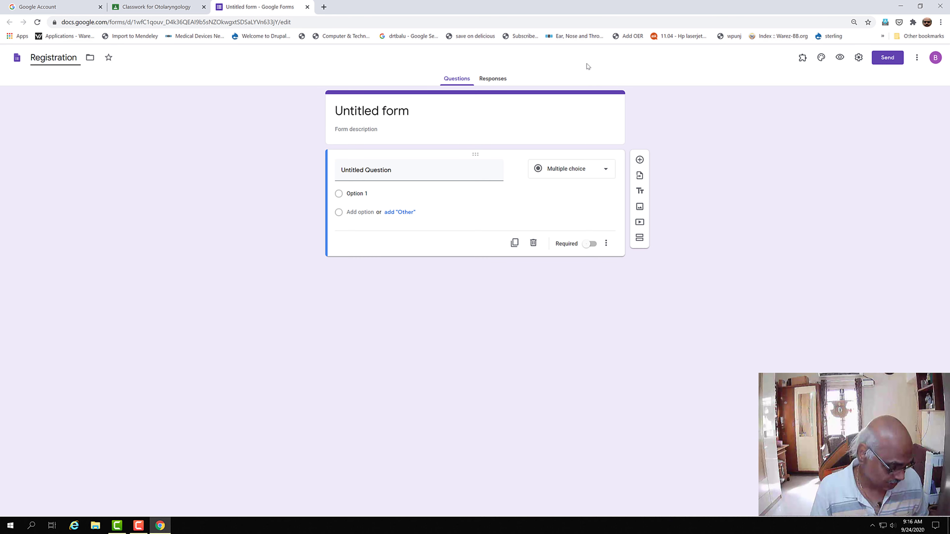
{"action": "type", "text": "_1"}
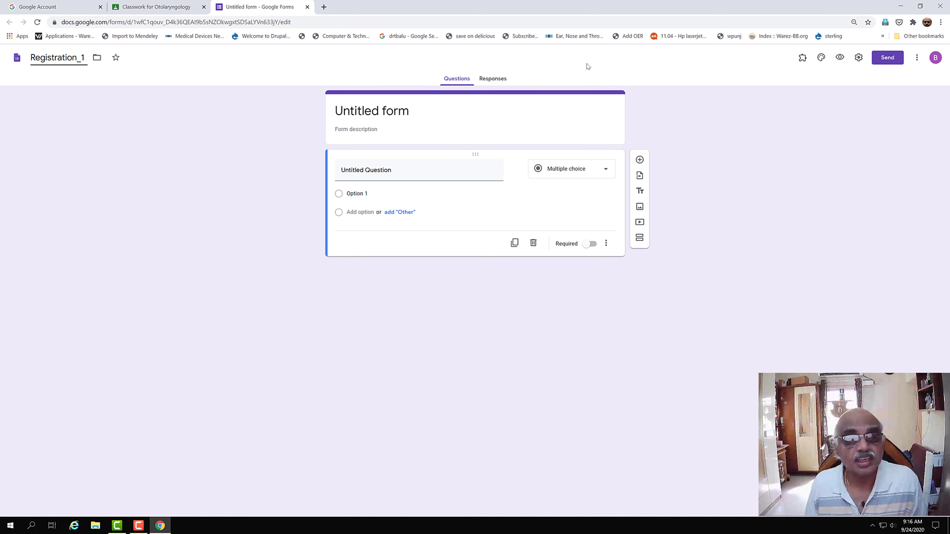
{"action": "left_click", "coordinate": [428, 116]}
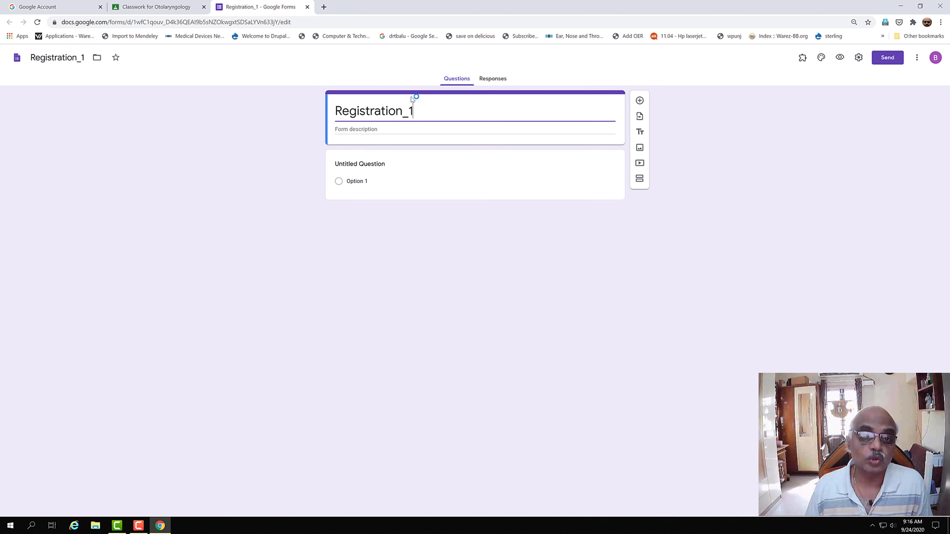
{"action": "left_click", "coordinate": [364, 181]}
{"action": "left_click", "coordinate": [407, 175]}
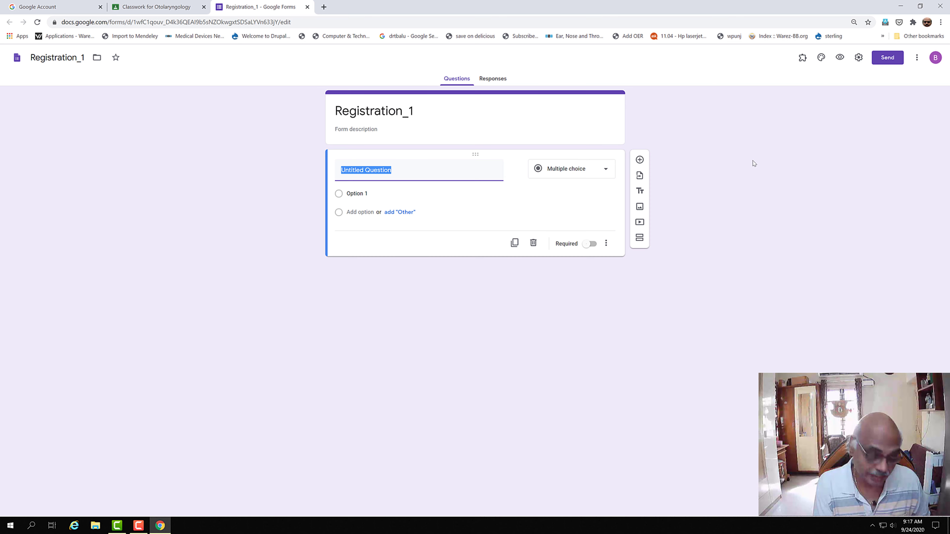
Step: Title the first question 'Name of the student' and make it required
{"action": "type", "text": "Name of the stud"}
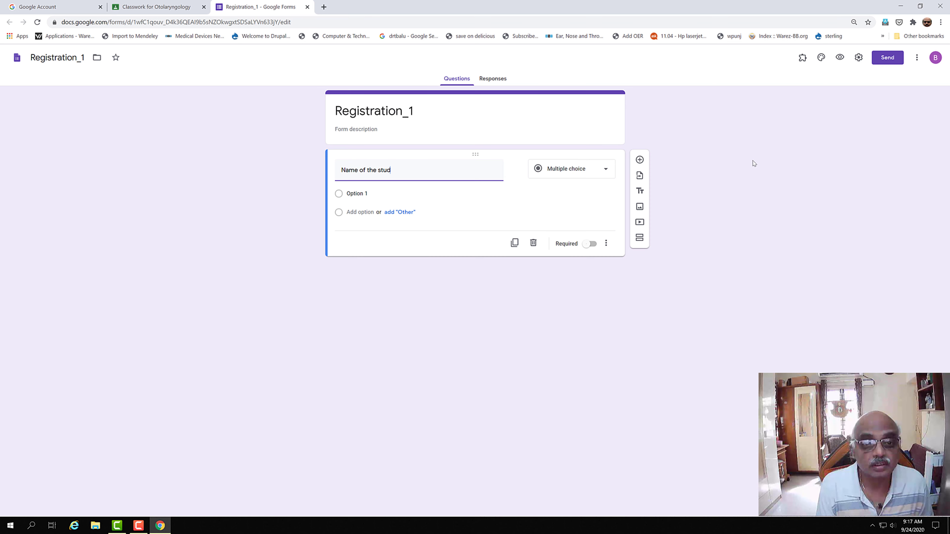
{"action": "type", "text": "ent"}
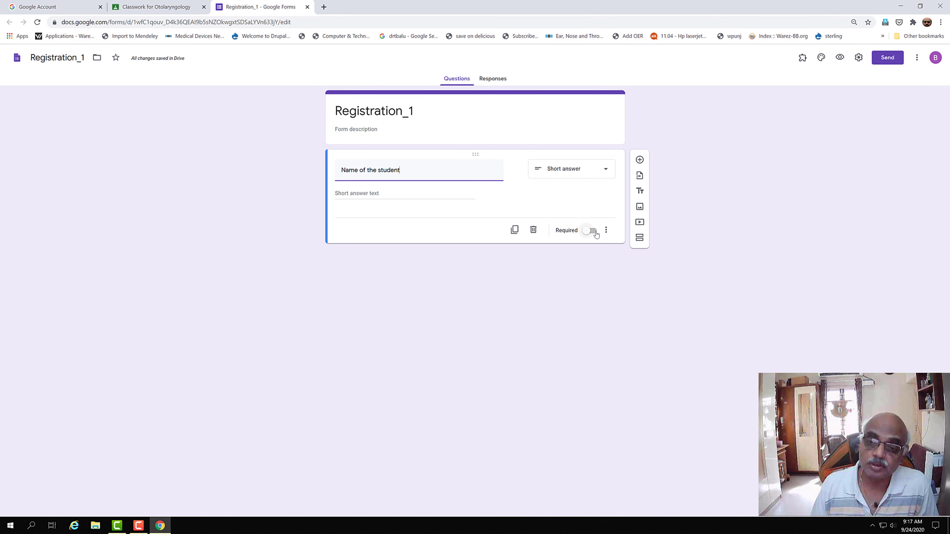
{"action": "left_click", "coordinate": [592, 230]}
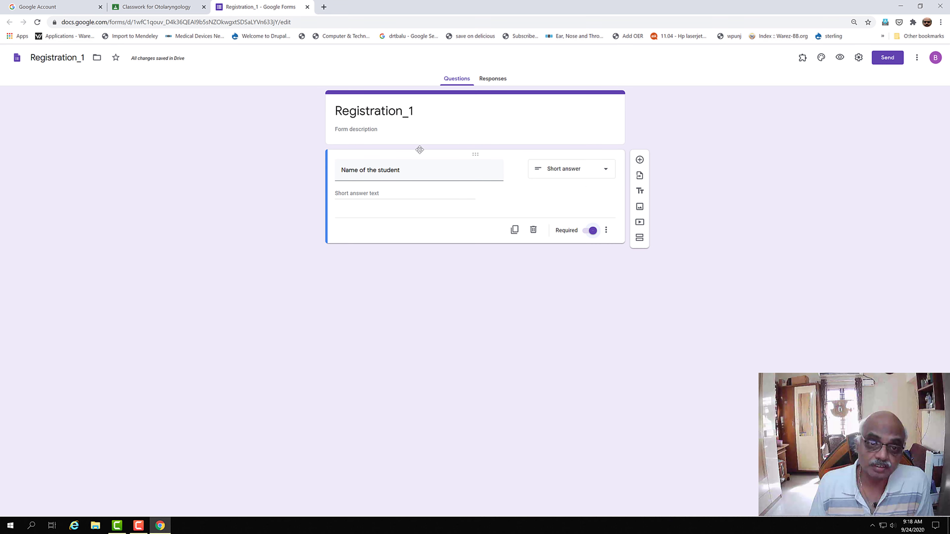
Step: Add a required short-answer question 'Name of the Parent / Guardian', correcting the spelling of Guardian
{"action": "left_click", "coordinate": [640, 160]}
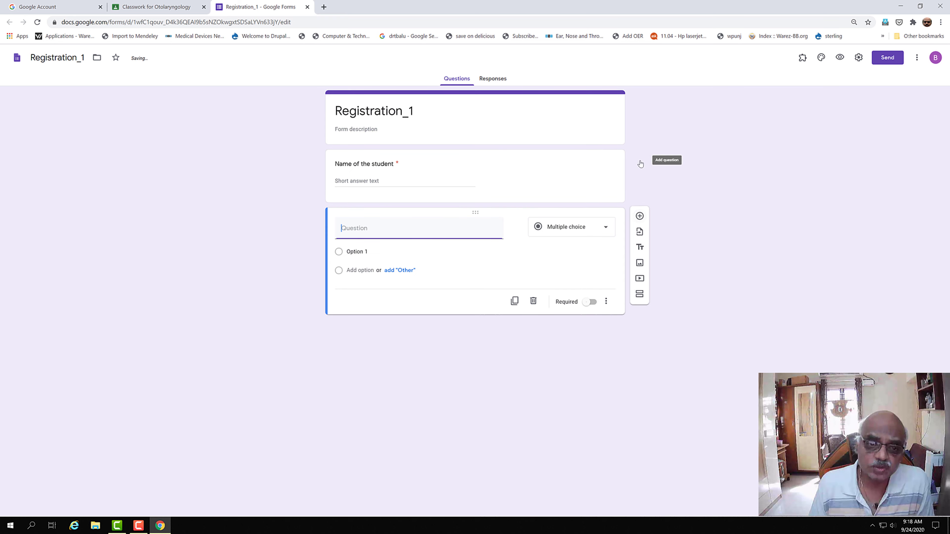
{"action": "type", "text": "Name of the "}
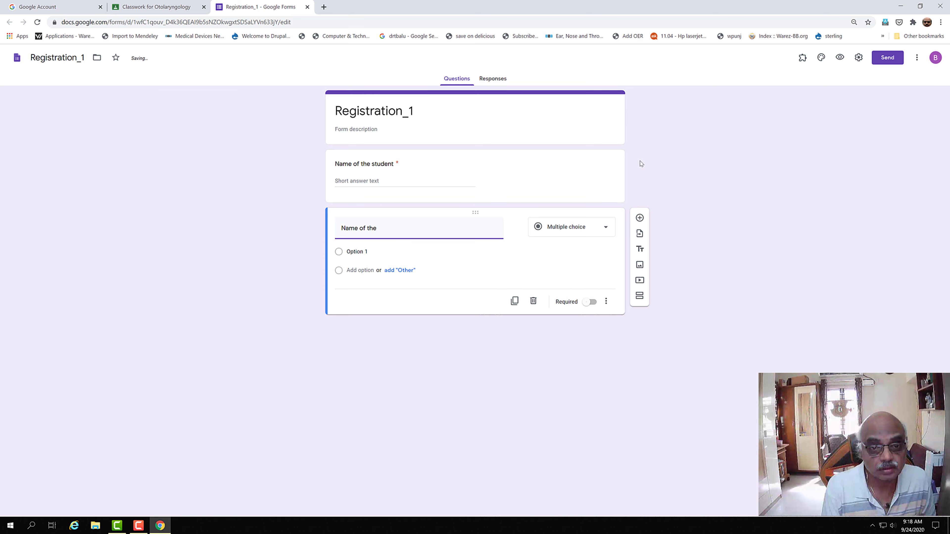
{"action": "type", "text": "Parent"}
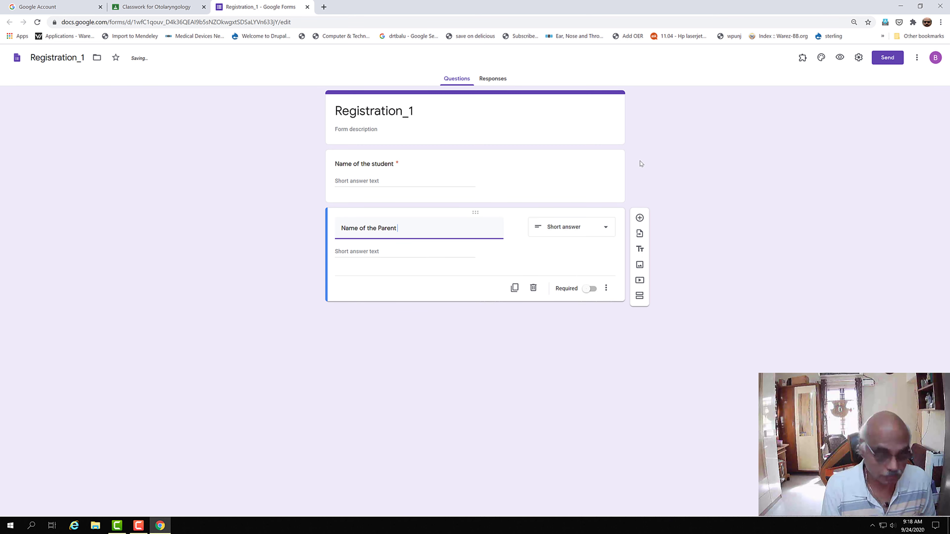
{"action": "type", "text": " / Gar"}
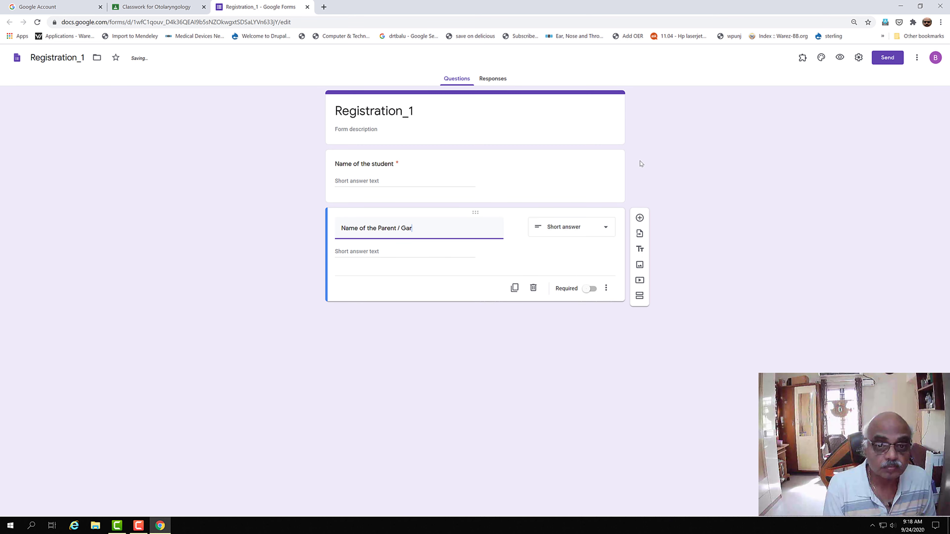
{"action": "key", "text": "BackSpace"}
{"action": "type", "text": "urdian"}
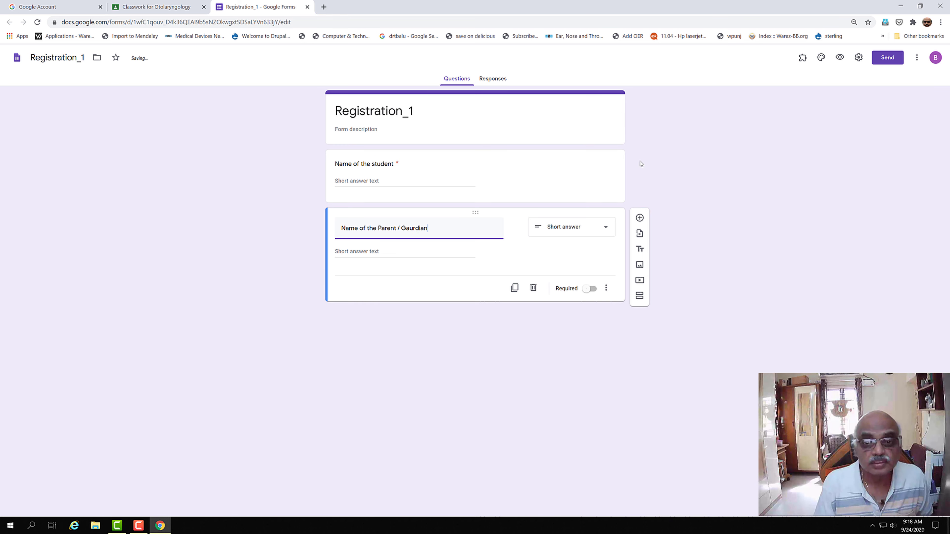
{"action": "right_click", "coordinate": [411, 231]}
{"action": "left_click", "coordinate": [420, 236]}
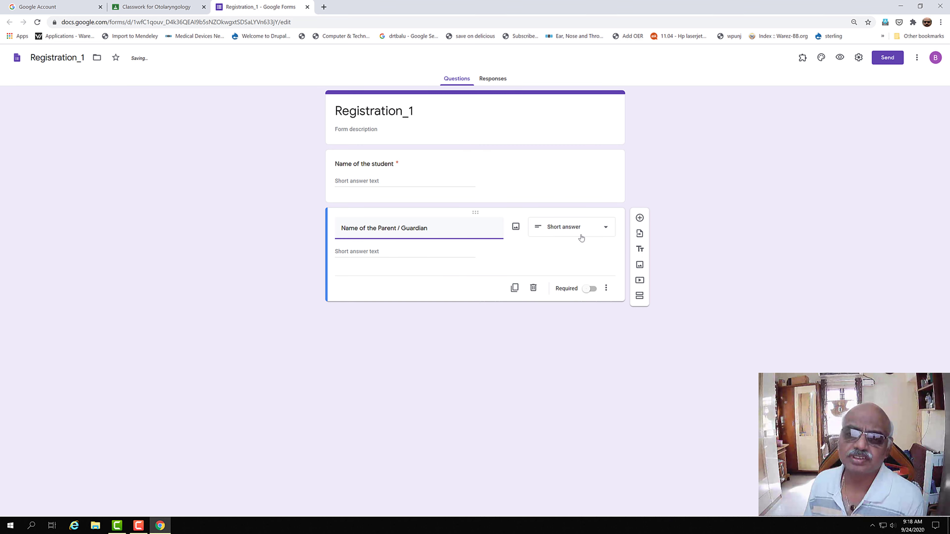
{"action": "left_click", "coordinate": [606, 232]}
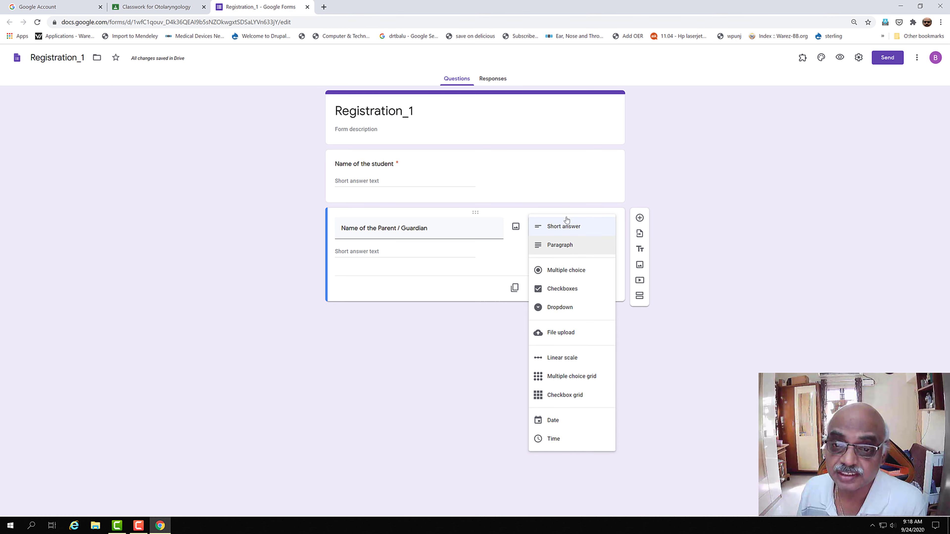
{"action": "left_click", "coordinate": [591, 205]}
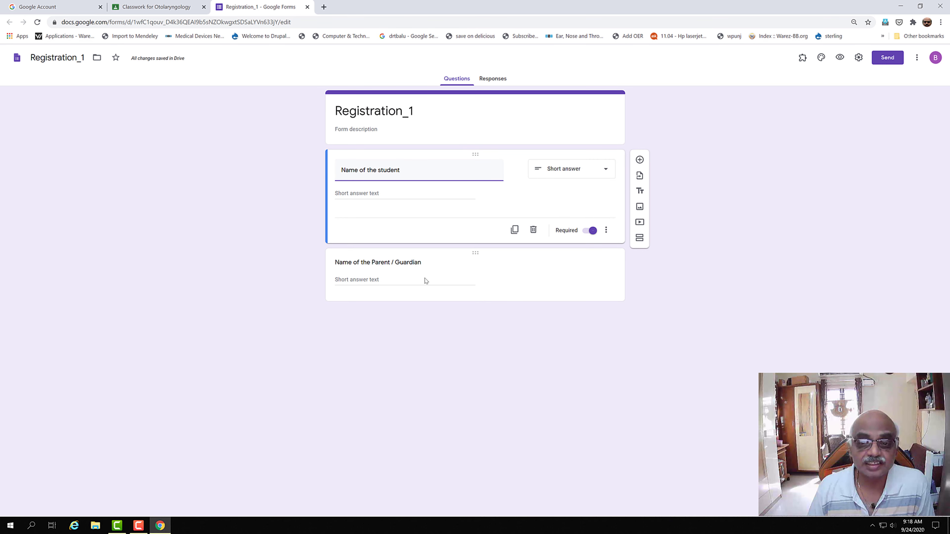
{"action": "left_click", "coordinate": [397, 277]}
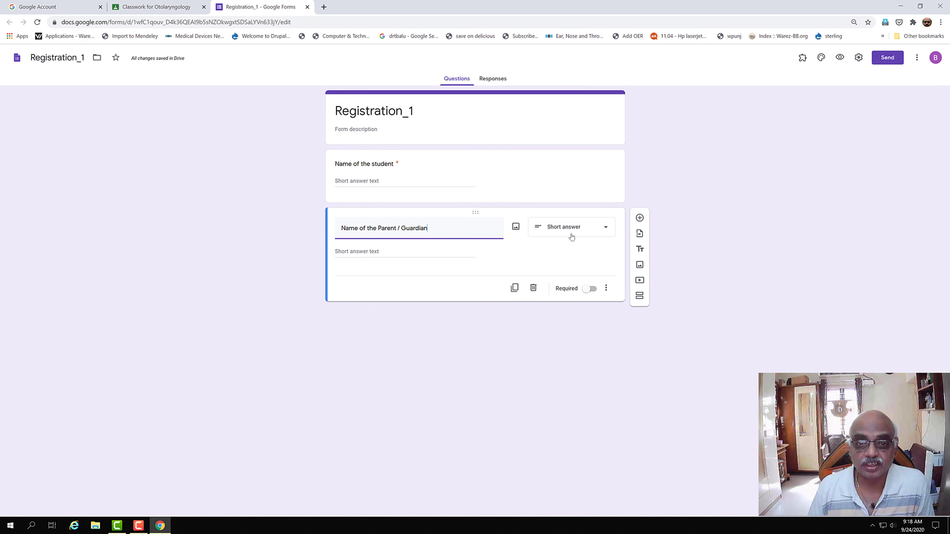
{"action": "left_click", "coordinate": [596, 295]}
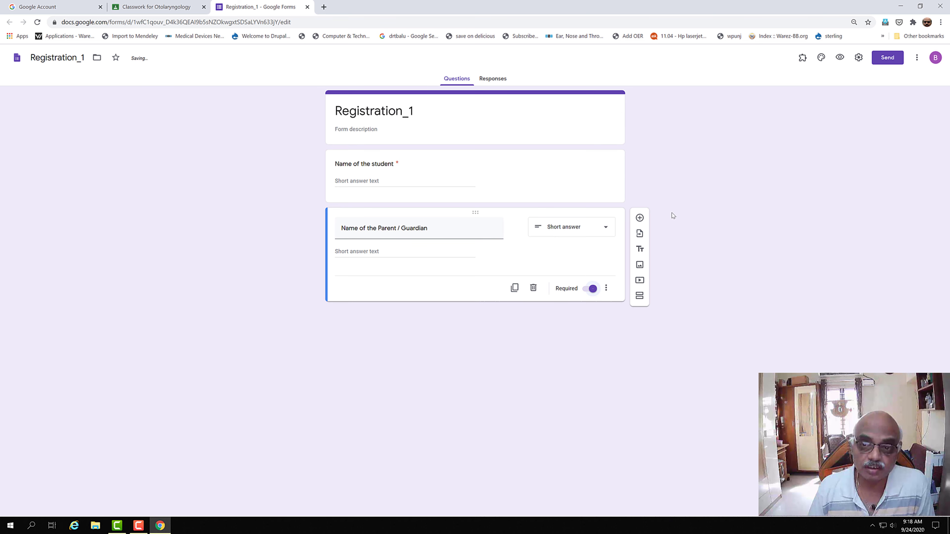
{"action": "left_click", "coordinate": [639, 218]}
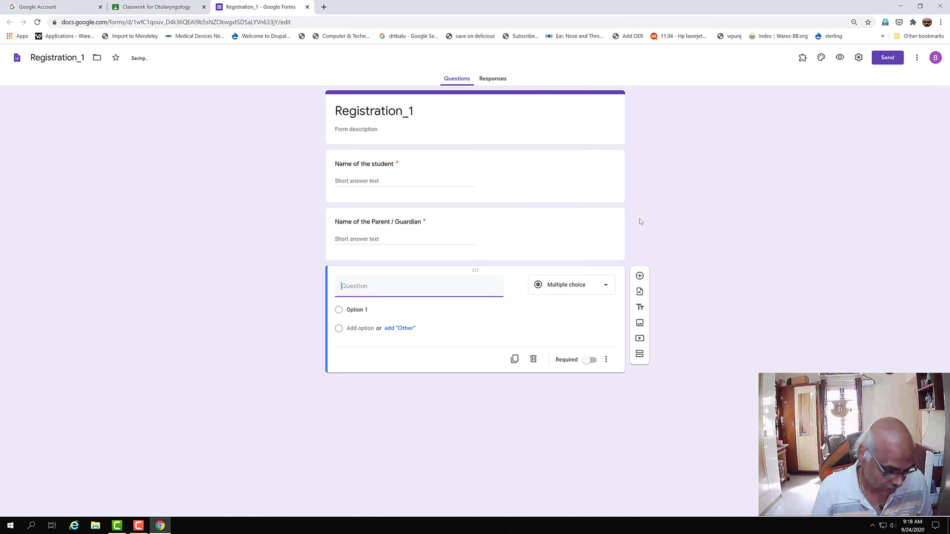
Step: Title the third question 'Roll number'
{"action": "type", "text": "Roll"}
{"action": "type", "text": " n"}
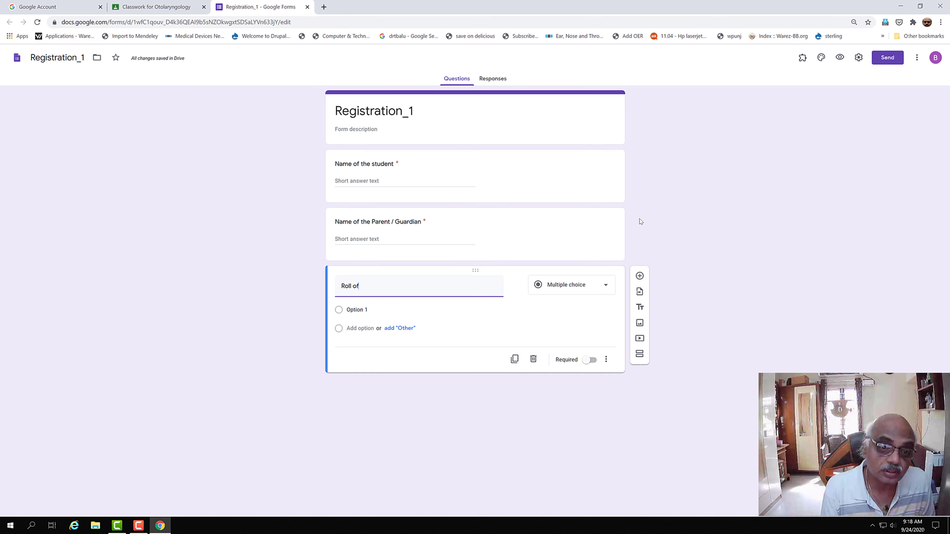
{"action": "key", "text": "BackSpace"}
{"action": "type", "text": "number"}
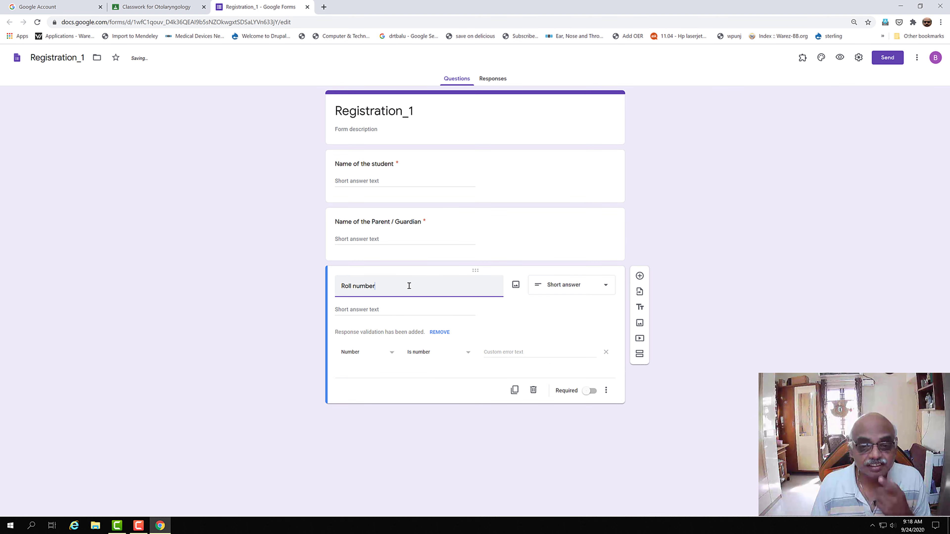
Step: Try Number / Is number response validation on Roll number, then remove the validation
{"action": "left_click", "coordinate": [350, 354]}
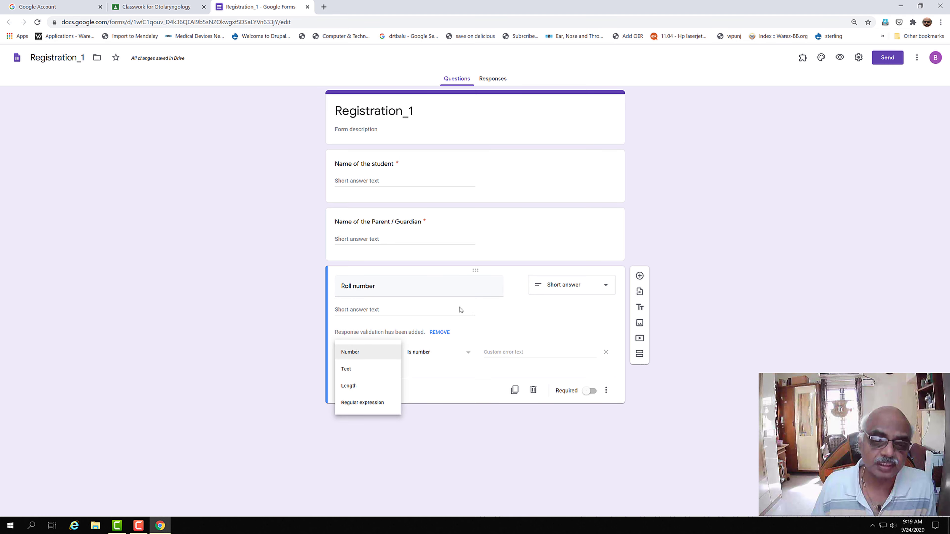
{"action": "left_click", "coordinate": [322, 389]}
{"action": "left_click", "coordinate": [379, 358]}
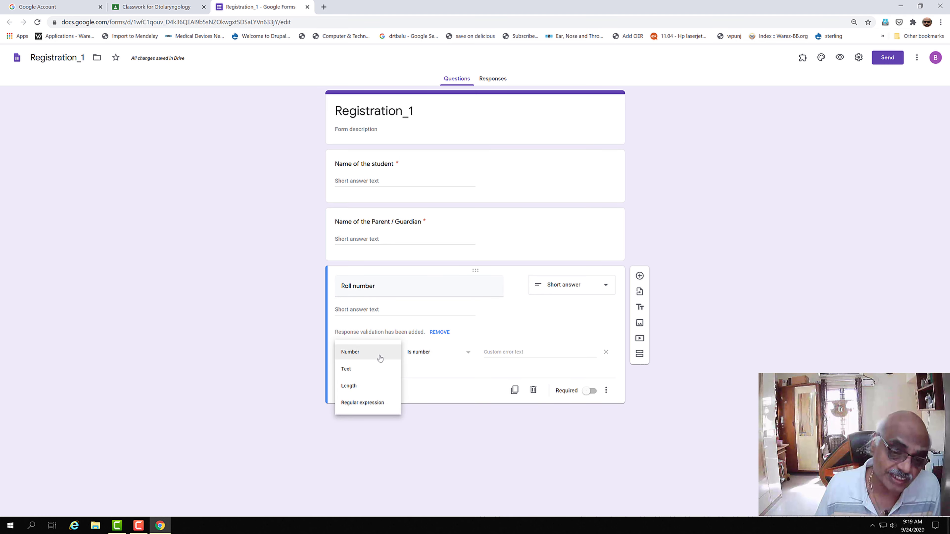
{"action": "left_click", "coordinate": [395, 309]}
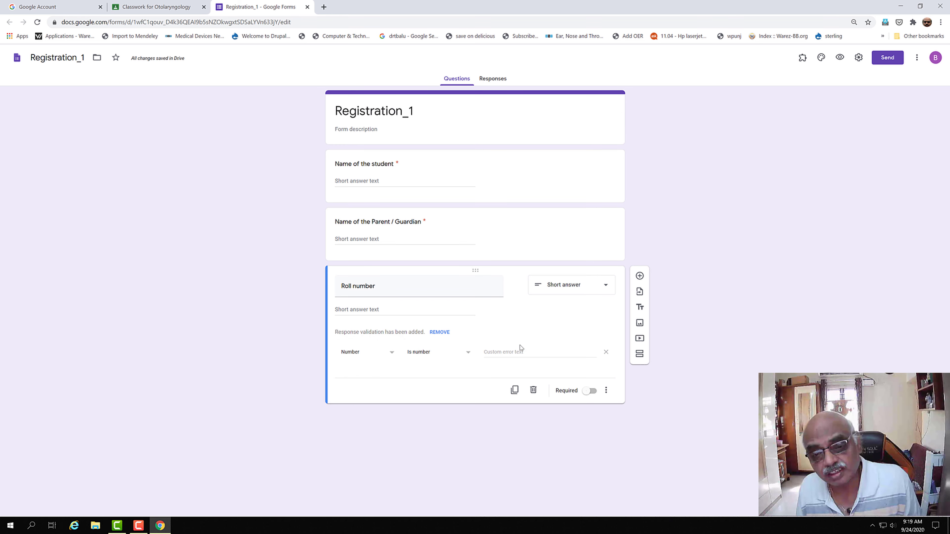
{"action": "left_click", "coordinate": [468, 354]}
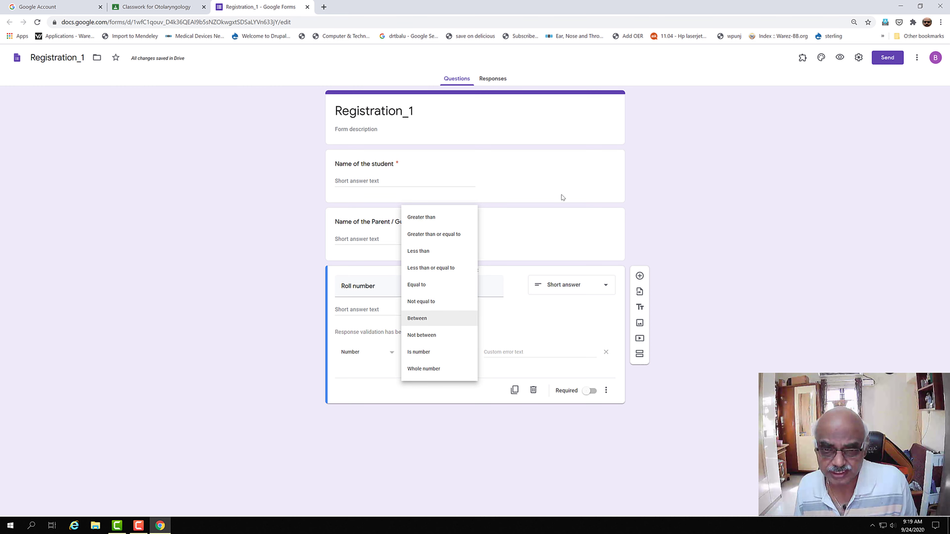
{"action": "left_click", "coordinate": [513, 246]}
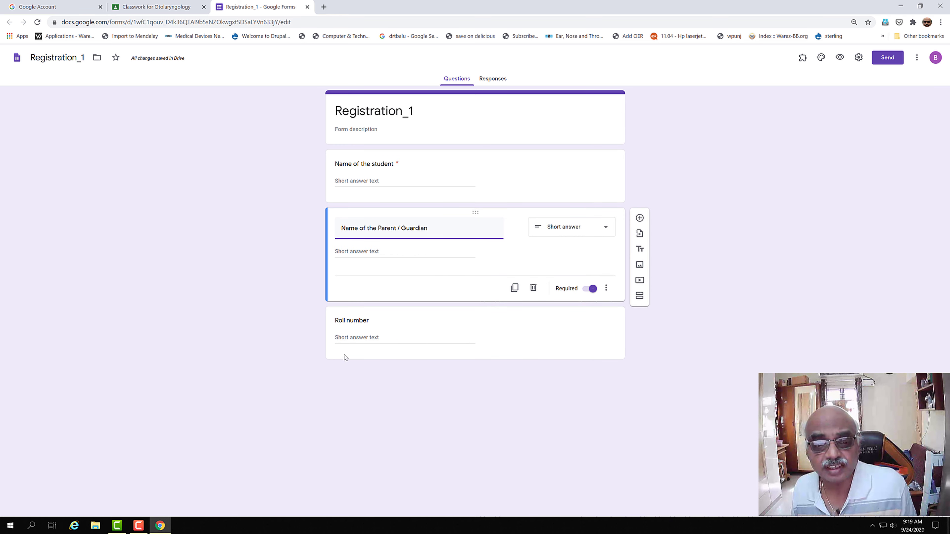
{"action": "left_click", "coordinate": [355, 332]}
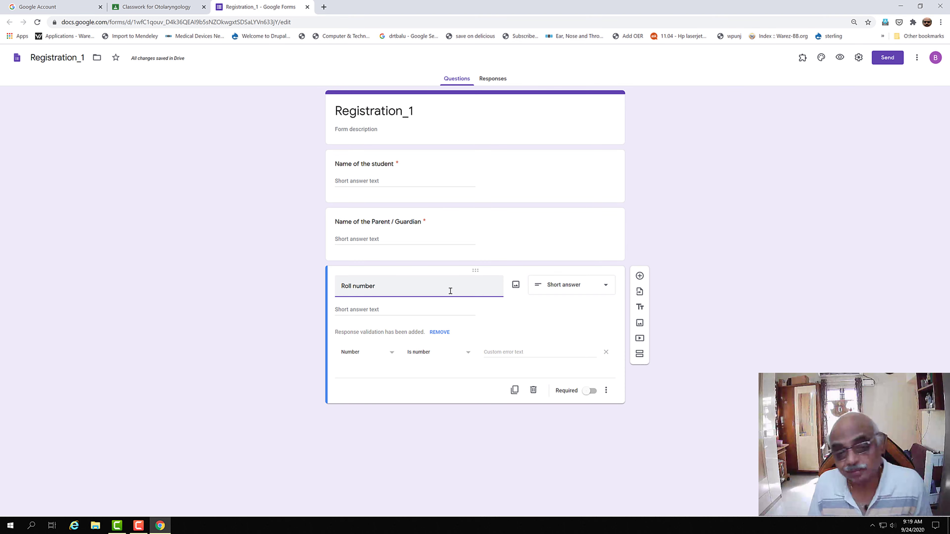
{"action": "left_click", "coordinate": [467, 353]}
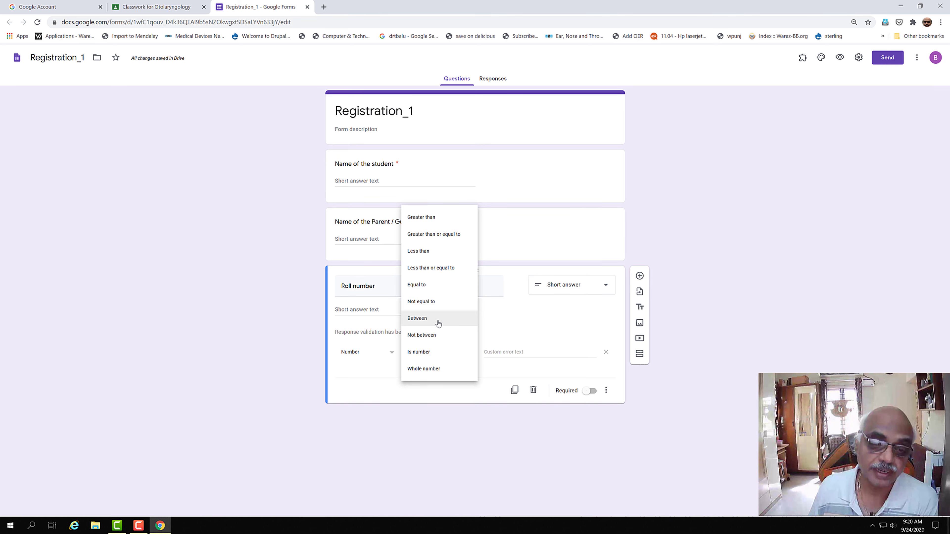
{"action": "left_click", "coordinate": [541, 324]}
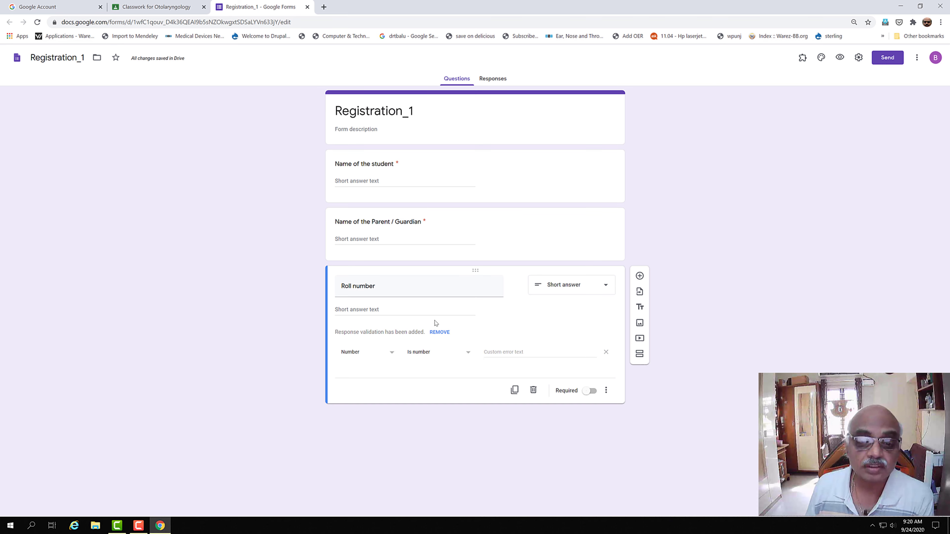
{"action": "left_click", "coordinate": [440, 333]}
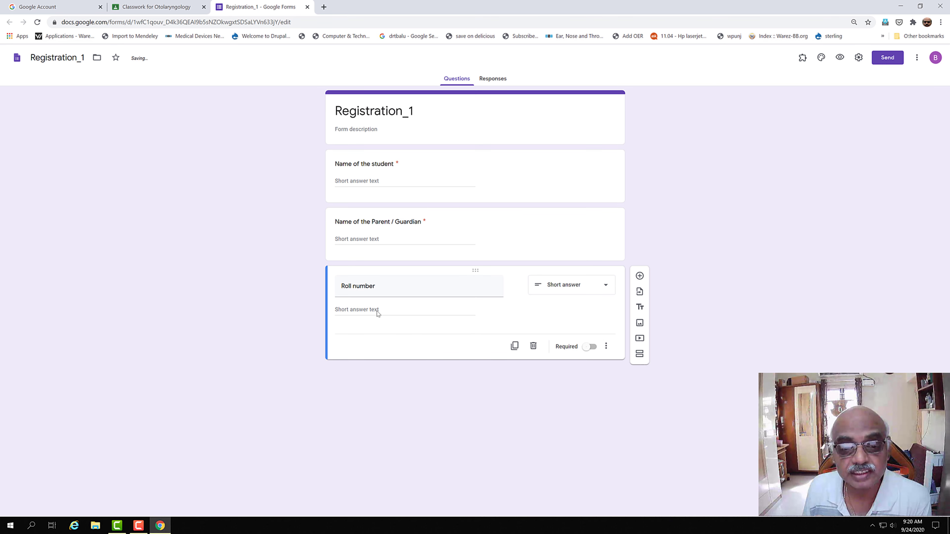
Step: Make the Roll number question required and add a blank multiple-choice question below it
{"action": "left_click", "coordinate": [603, 289]}
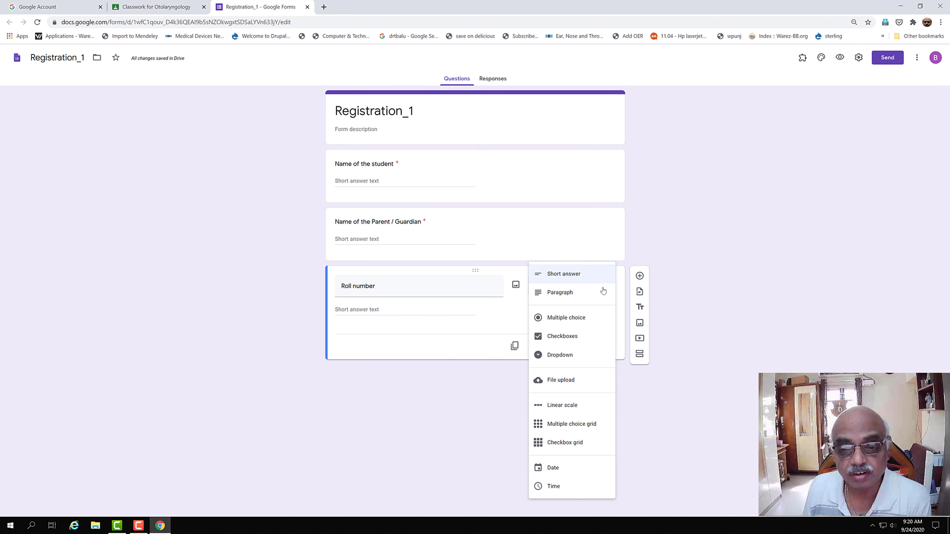
{"action": "left_click", "coordinate": [455, 304]}
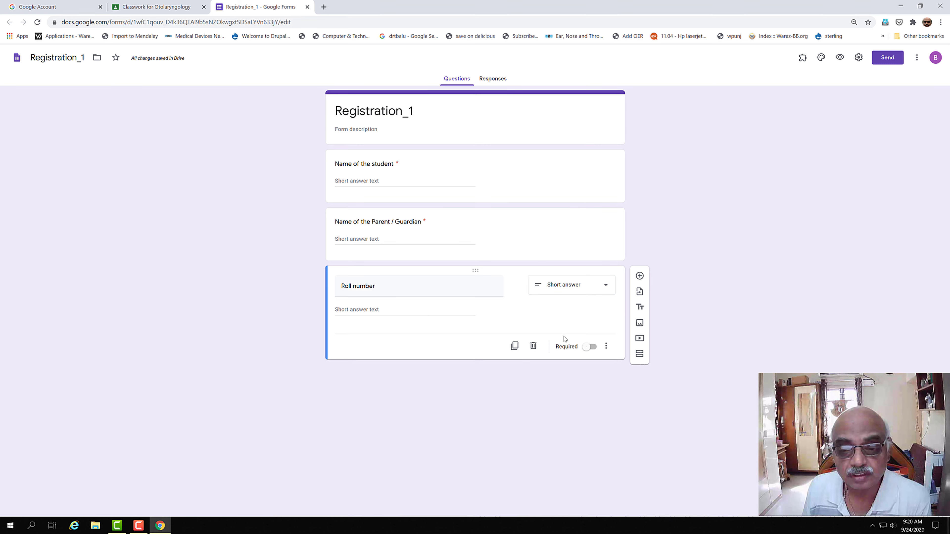
{"action": "left_click", "coordinate": [595, 350]}
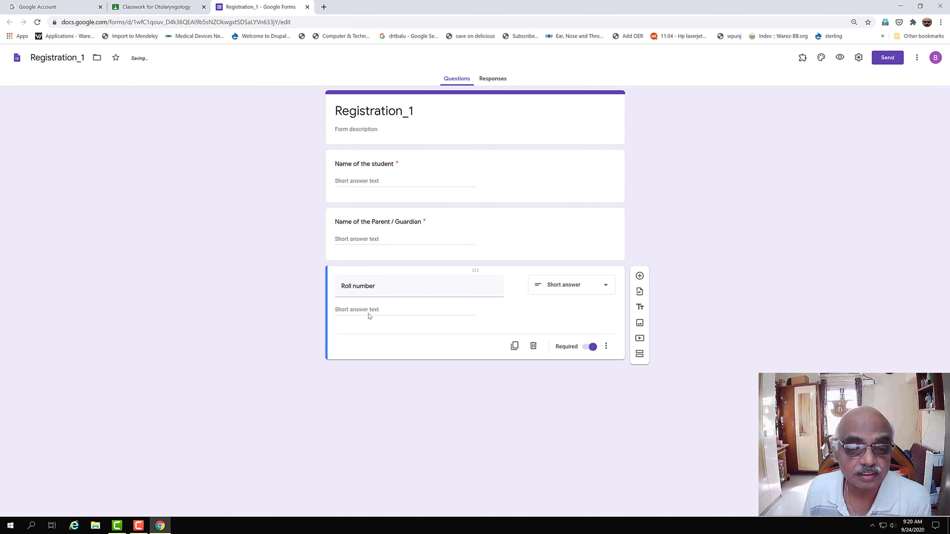
{"action": "left_click", "coordinate": [606, 285]}
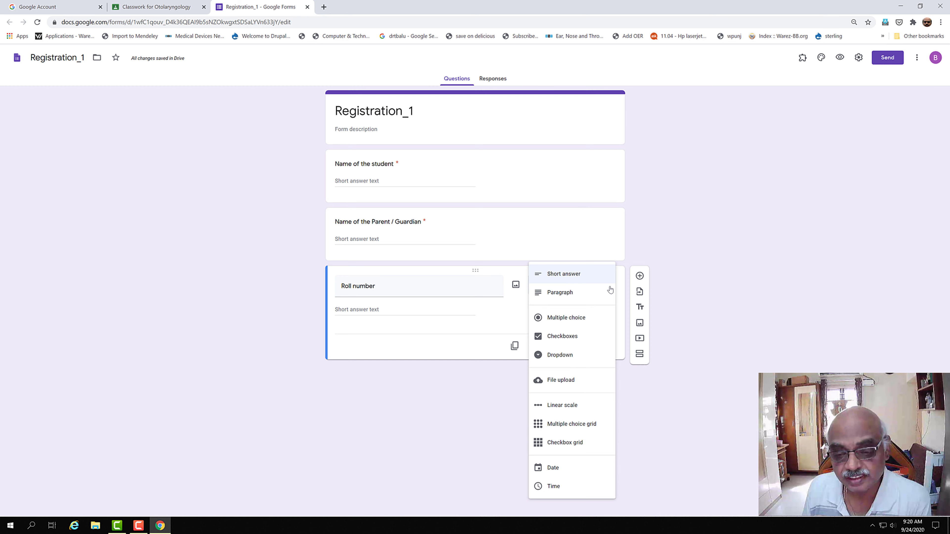
{"action": "left_click", "coordinate": [398, 286]}
{"action": "left_click", "coordinate": [511, 312]}
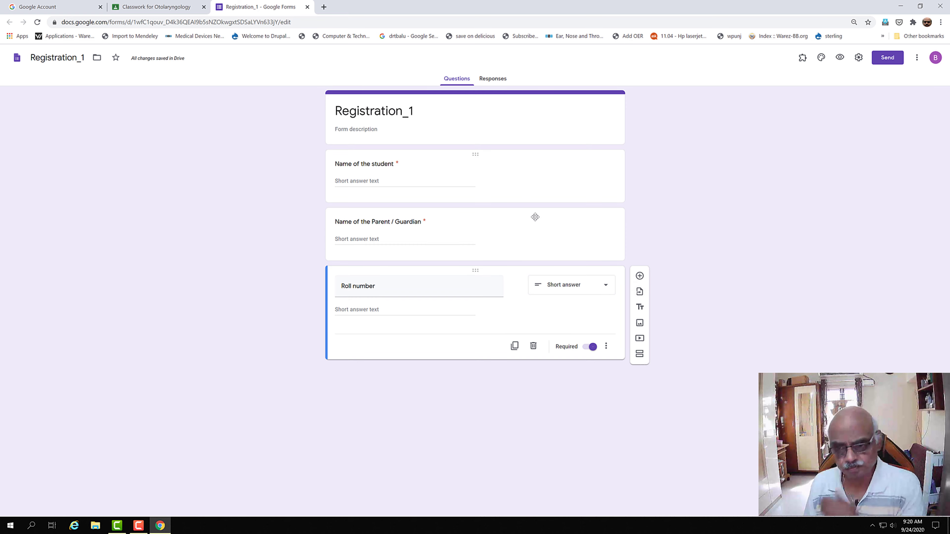
{"action": "left_click", "coordinate": [640, 275]}
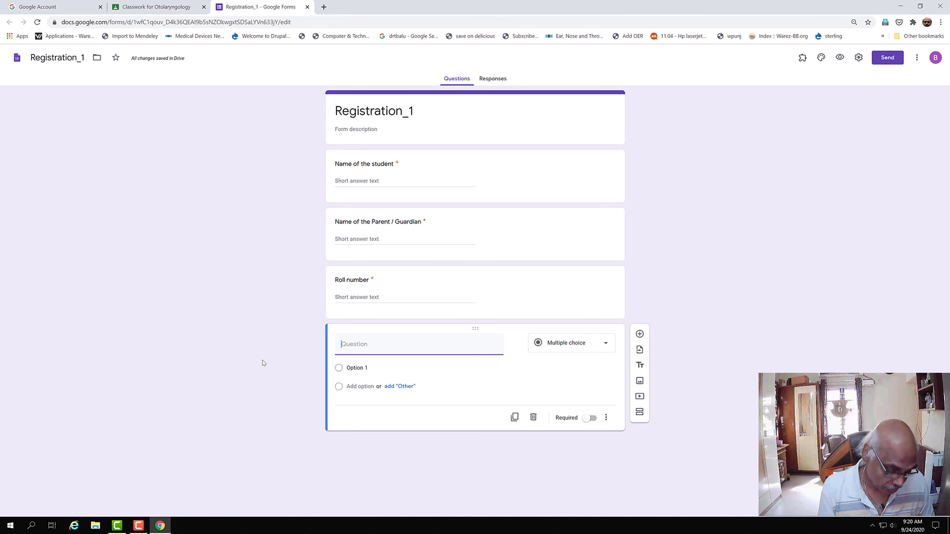
Step: Title the fourth question 'Address of the student' and mark it required
{"action": "type", "text": "Ad"}
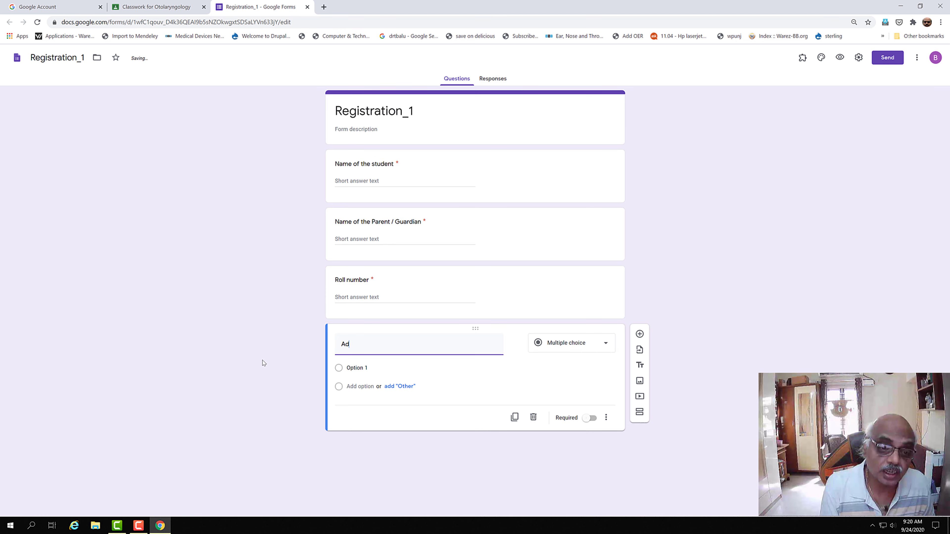
{"action": "type", "text": "dress "}
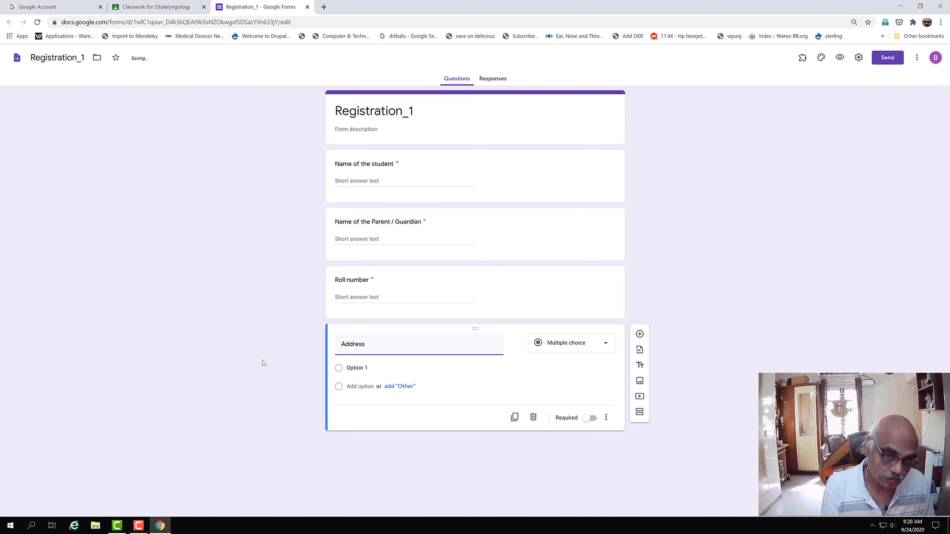
{"action": "type", "text": "of the student"}
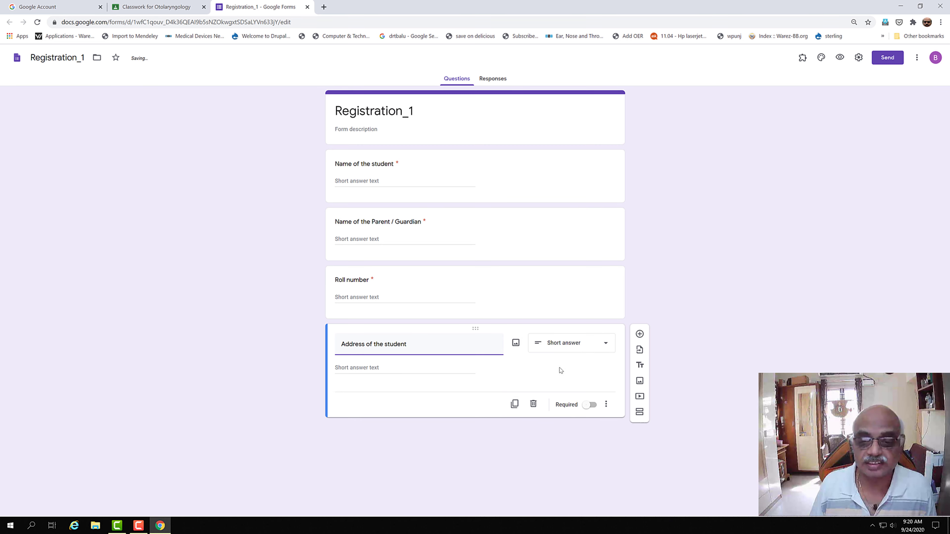
{"action": "left_click", "coordinate": [591, 405]}
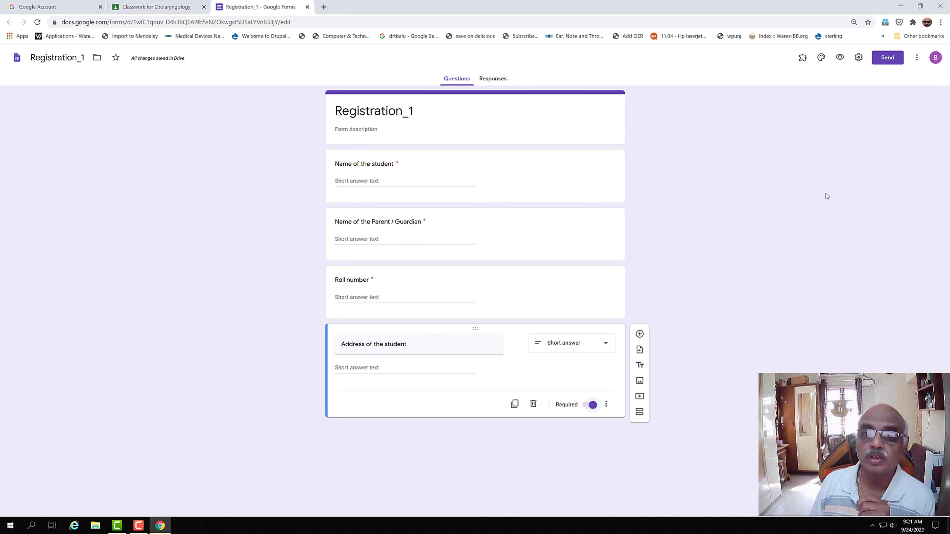
Step: Preview Registration_1 as a respondent in a new tab, then go back to the editor
{"action": "left_click", "coordinate": [840, 58]}
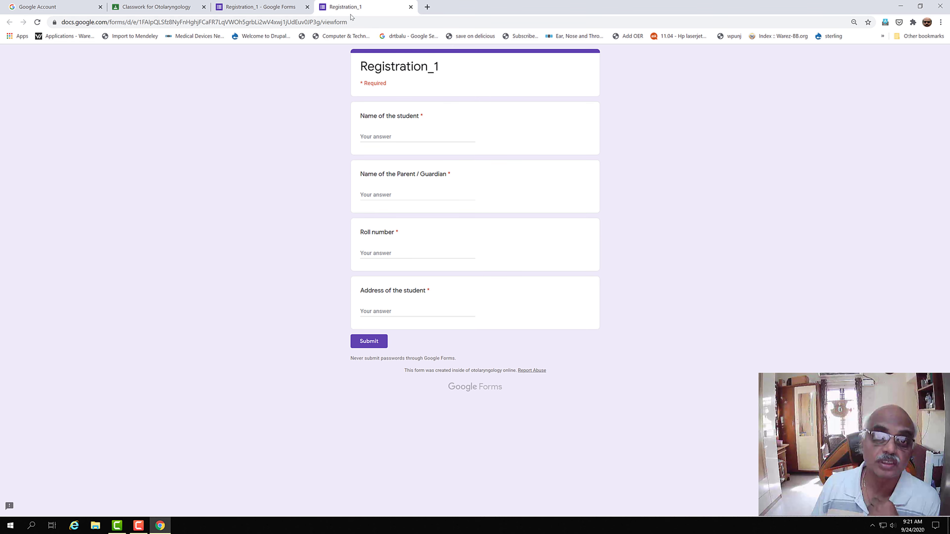
{"action": "left_click", "coordinate": [289, 9]}
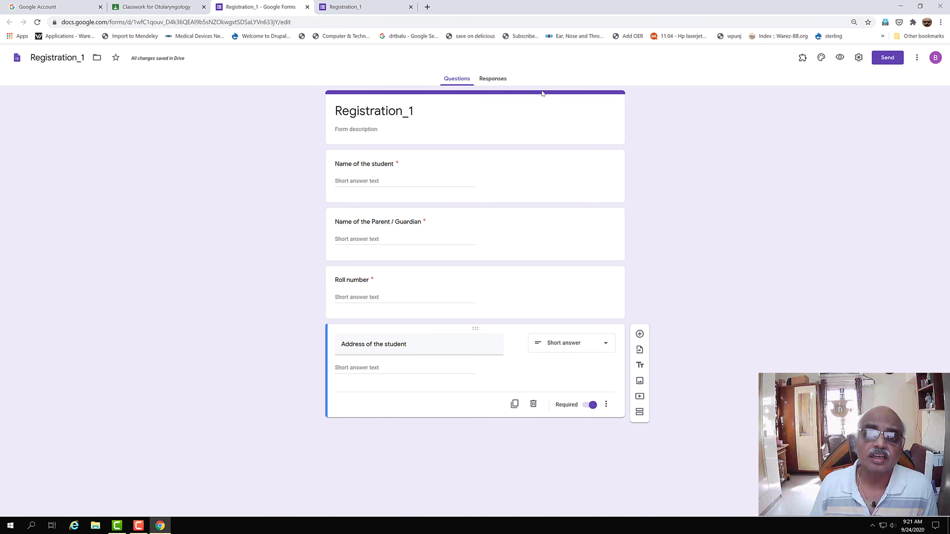
Step: On the Responses page, switch Accepting responses off and then back on
{"action": "left_click", "coordinate": [489, 80]}
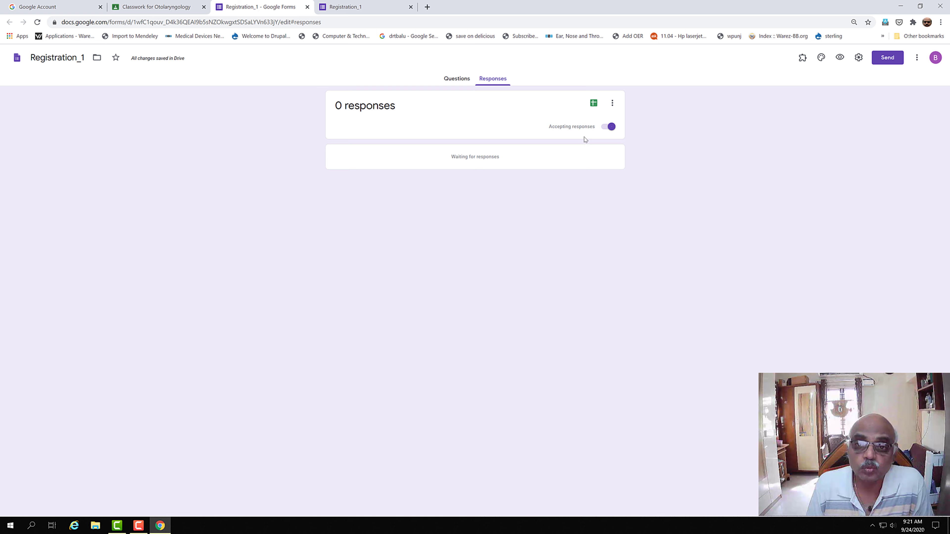
{"action": "left_click", "coordinate": [609, 127]}
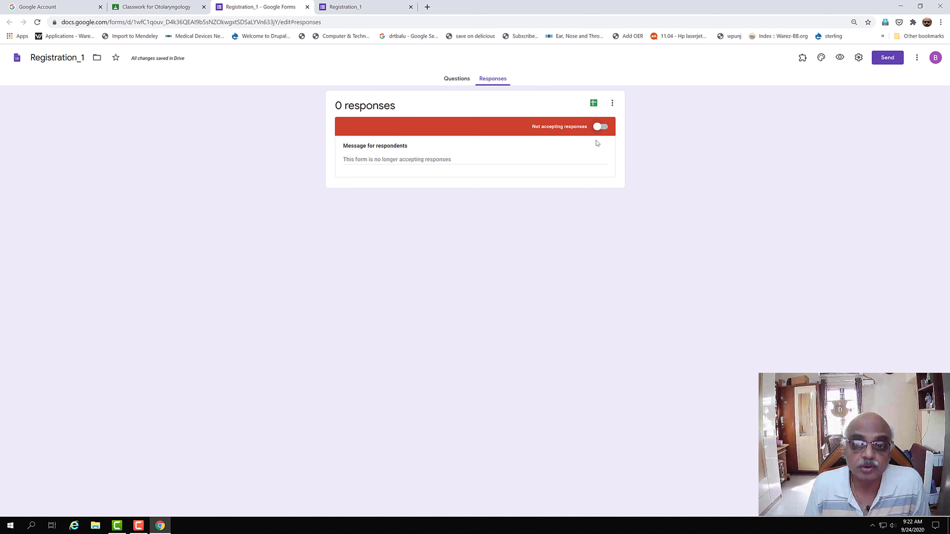
{"action": "left_click", "coordinate": [606, 127]}
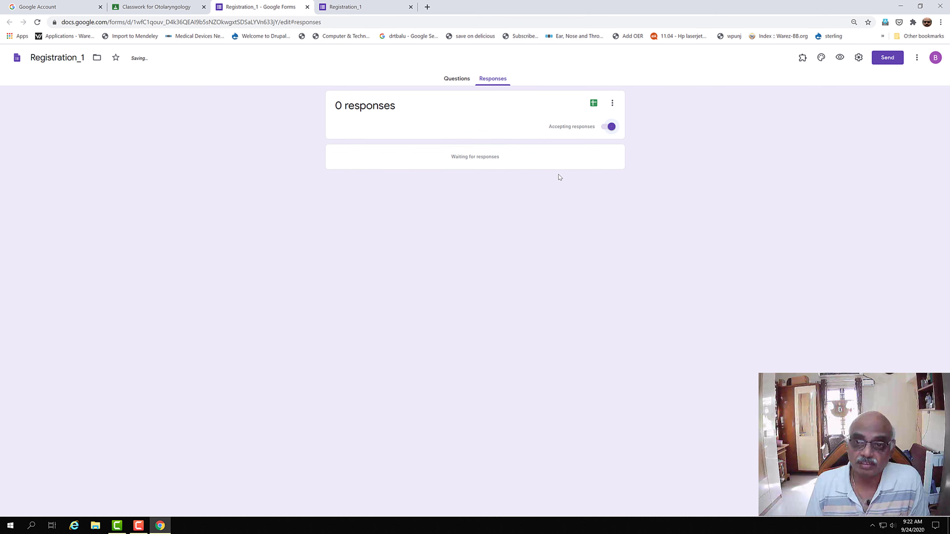
Step: Set the response destination to a newly created spreadsheet, Registration_1 (Responses)
{"action": "left_click", "coordinate": [613, 106]}
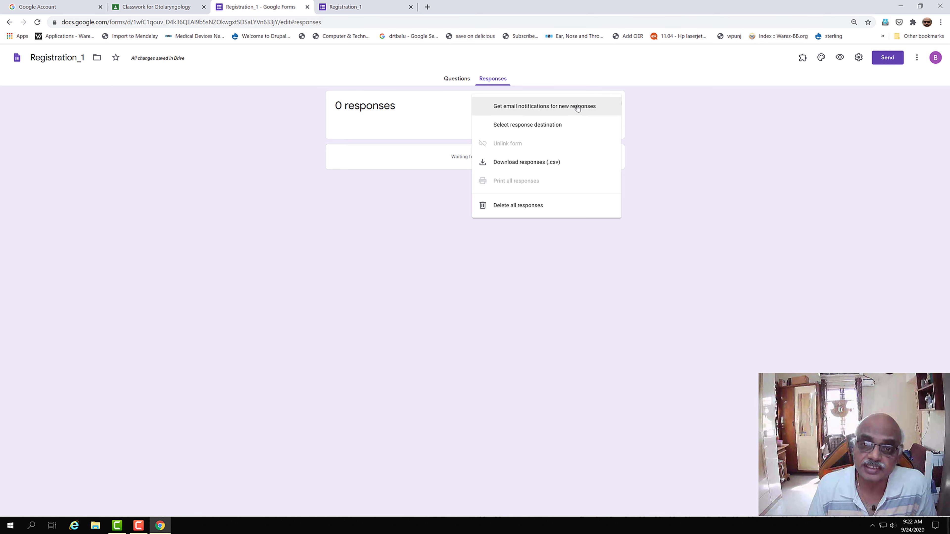
{"action": "left_click", "coordinate": [563, 127]}
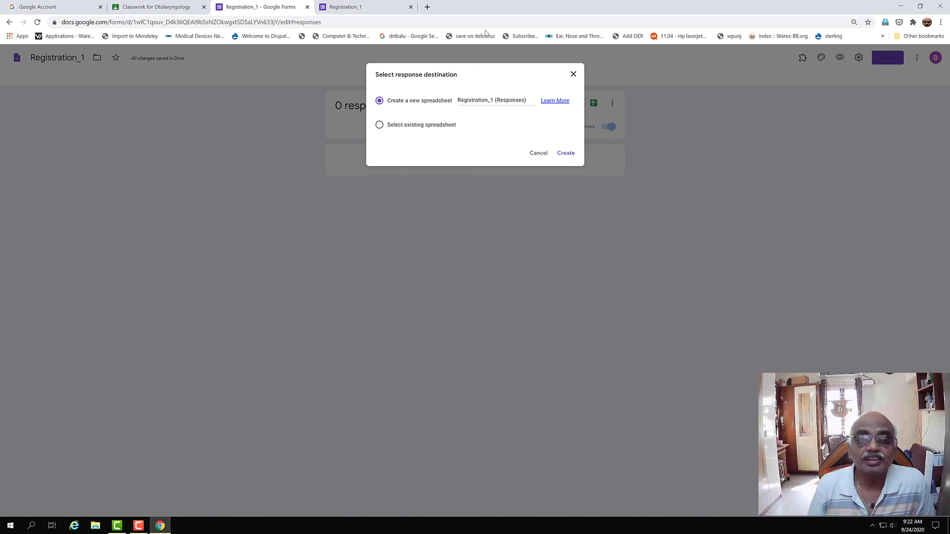
{"action": "left_click", "coordinate": [539, 153]}
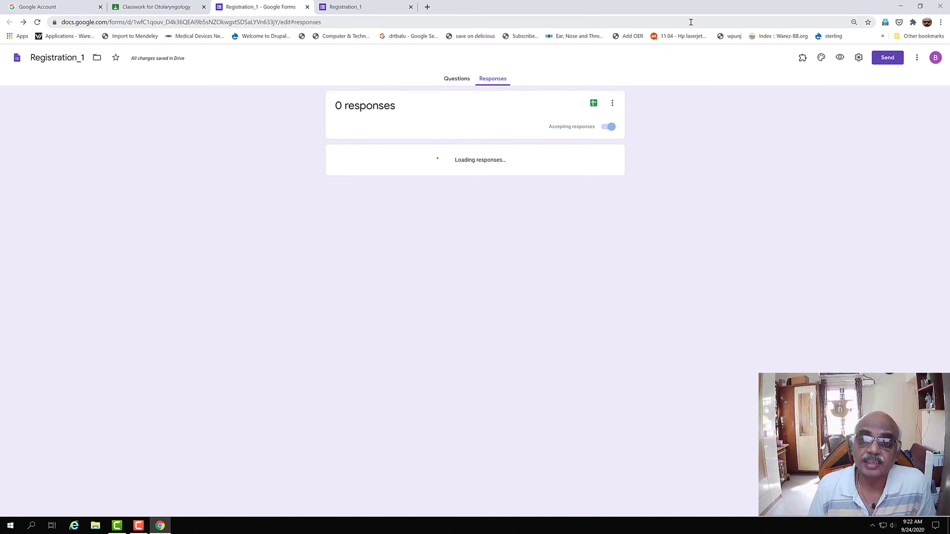
{"action": "left_click", "coordinate": [612, 104]}
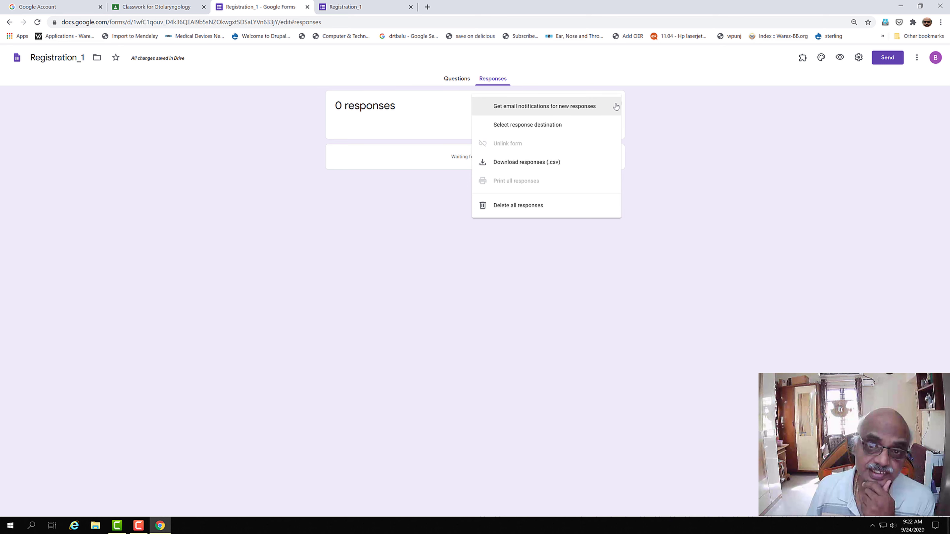
{"action": "left_click", "coordinate": [569, 128]}
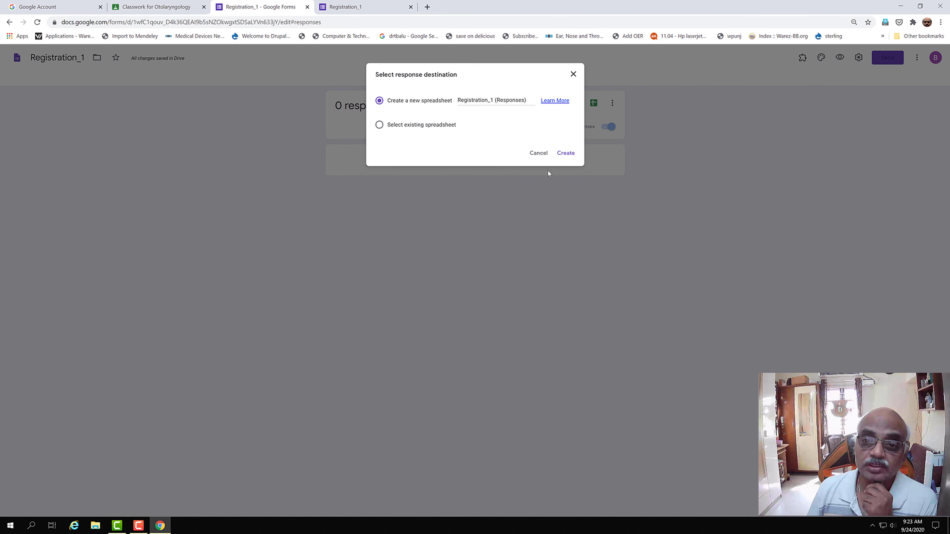
{"action": "left_click", "coordinate": [565, 153]}
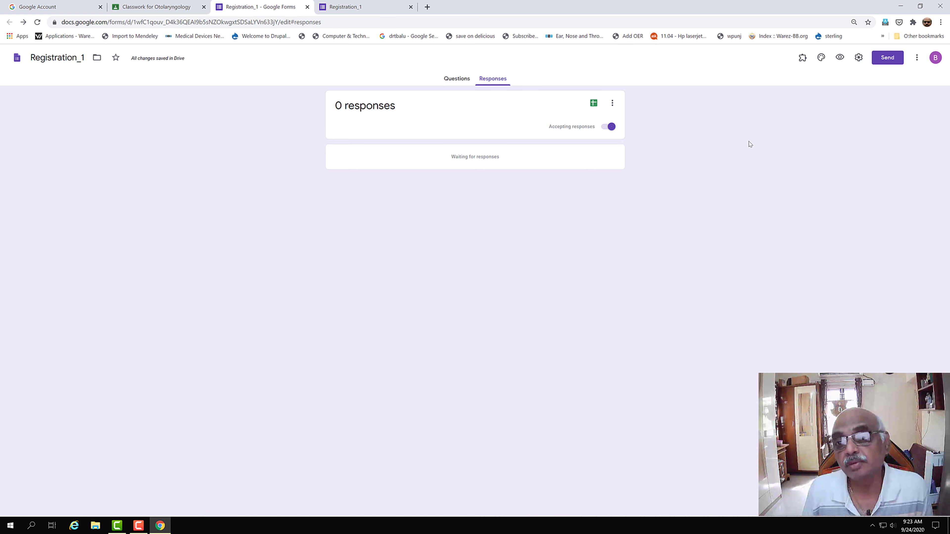
Step: View the Registration_1 (Responses) sheet's Timestamp and question columns, then return to Forms
{"action": "left_click", "coordinate": [594, 103]}
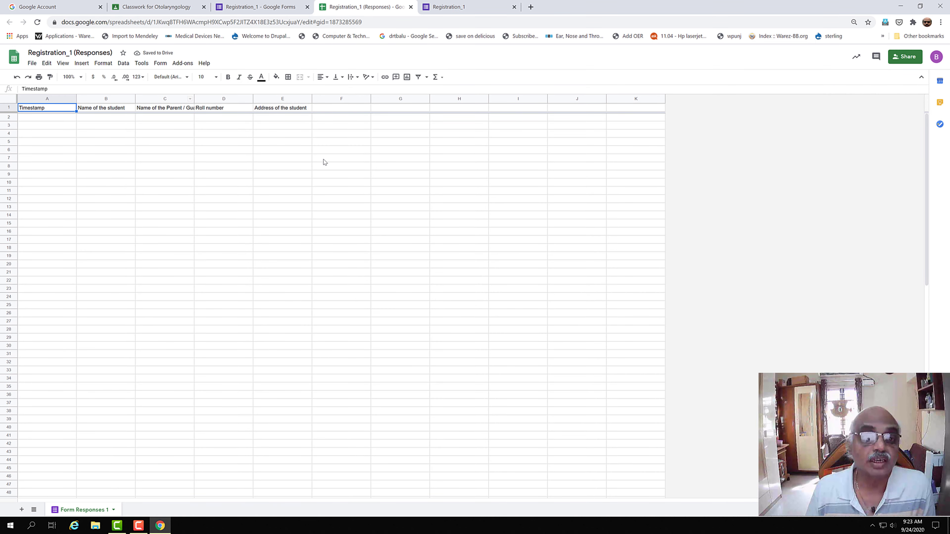
{"action": "left_click", "coordinate": [248, 12]}
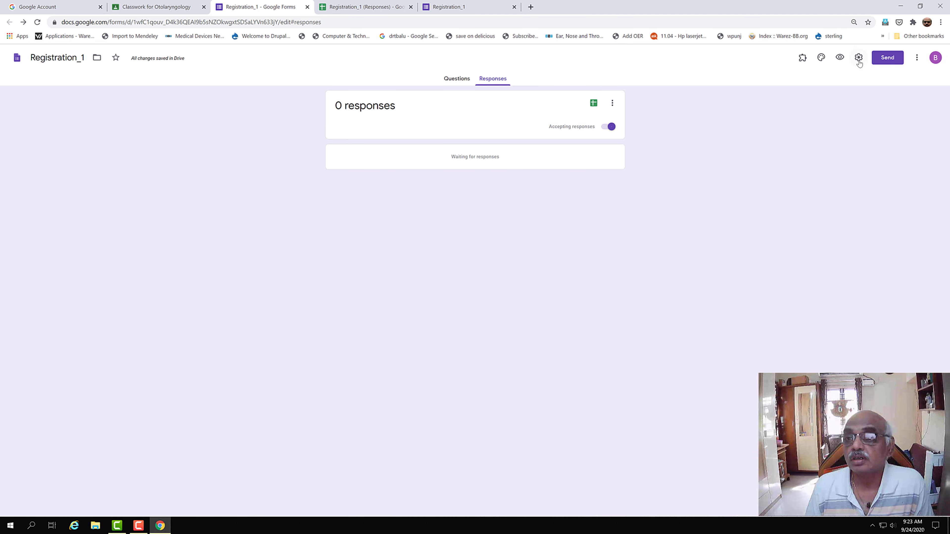
Step: Open the Responses more-options menu and dismiss it without changes
{"action": "left_click", "coordinate": [613, 103]}
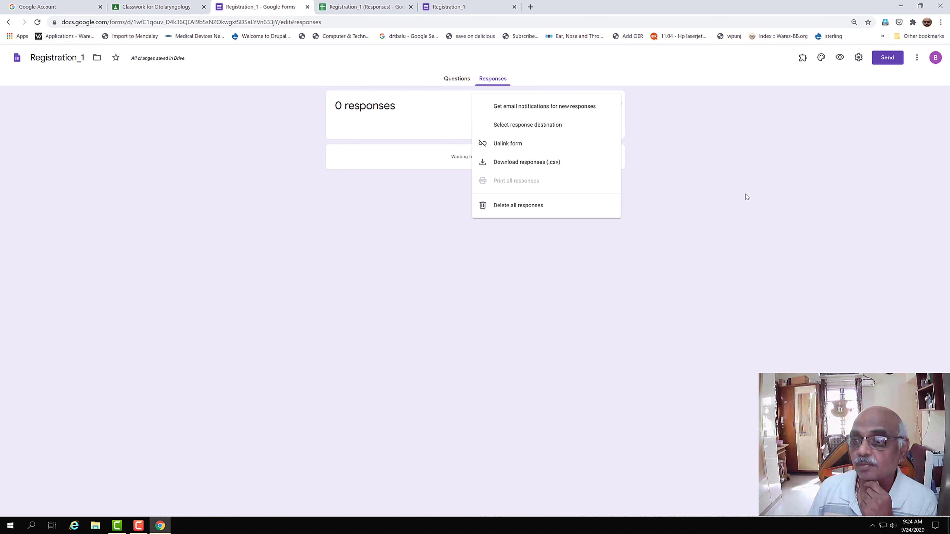
{"action": "left_click", "coordinate": [688, 71]}
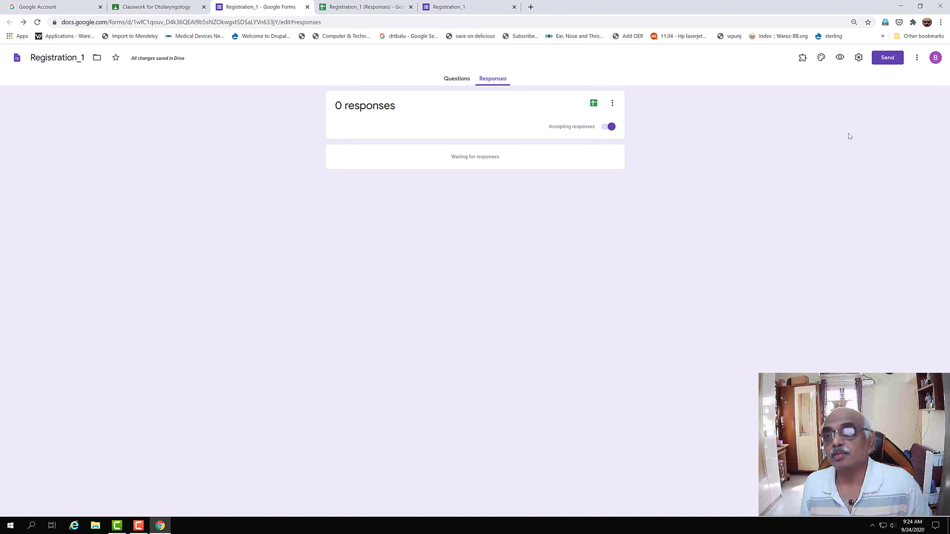
{"action": "left_click", "coordinate": [822, 59]}
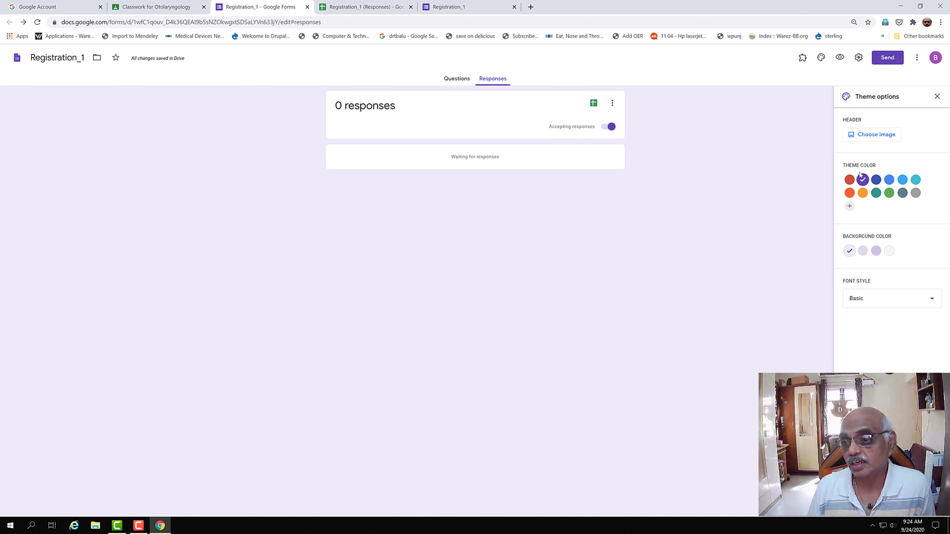
{"action": "left_click", "coordinate": [935, 303]}
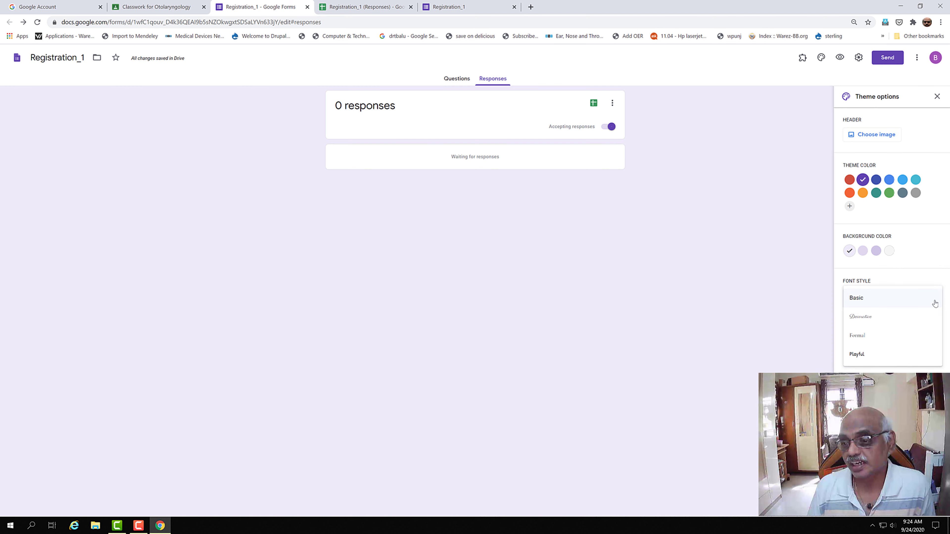
{"action": "left_click", "coordinate": [793, 296]}
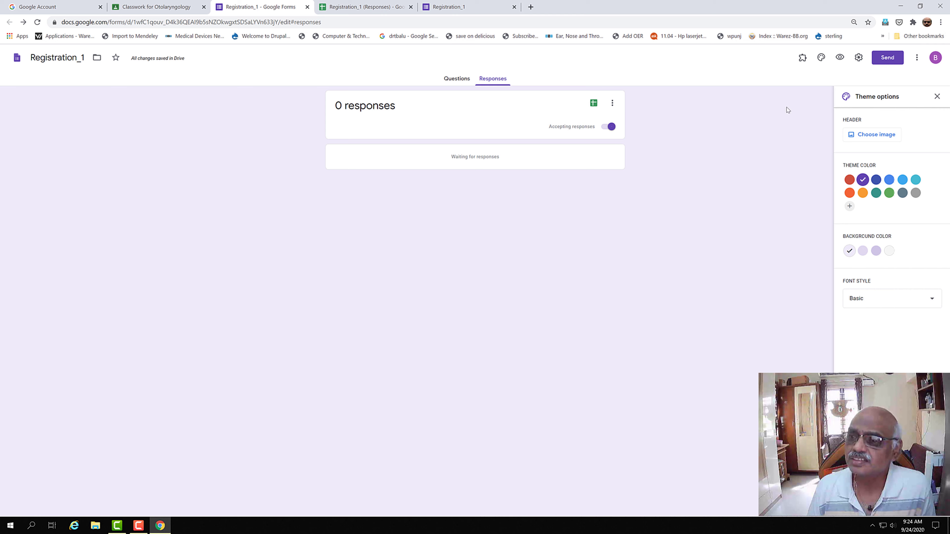
{"action": "left_click", "coordinate": [937, 96]}
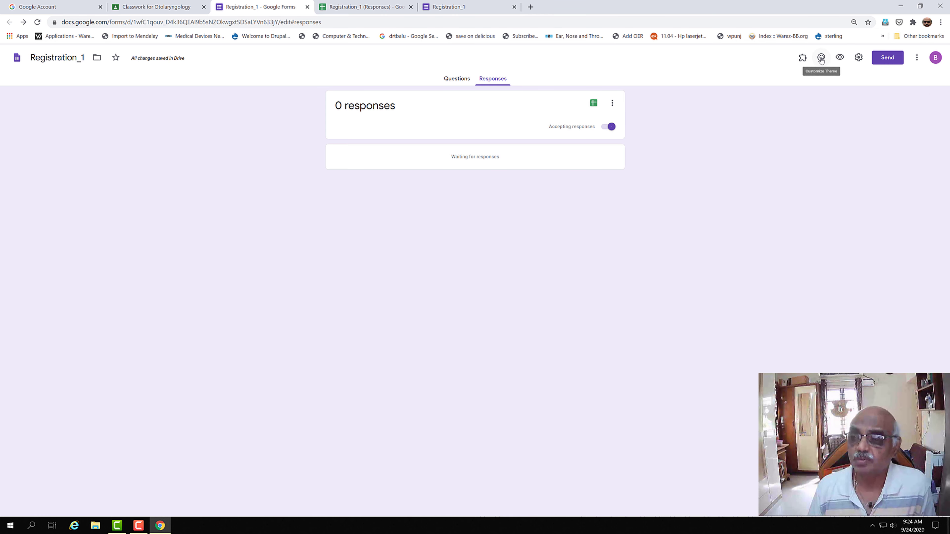
{"action": "left_click", "coordinate": [859, 58]}
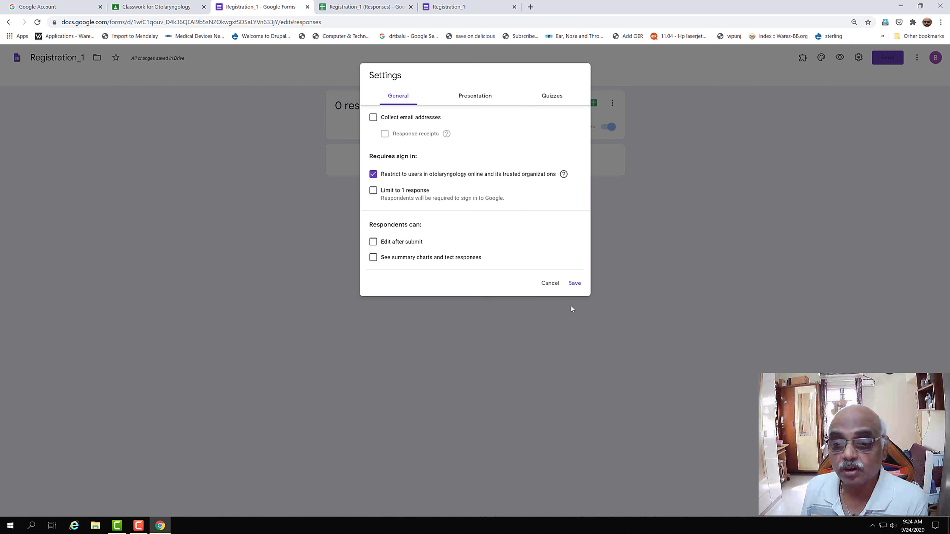
{"action": "left_click", "coordinate": [549, 285]}
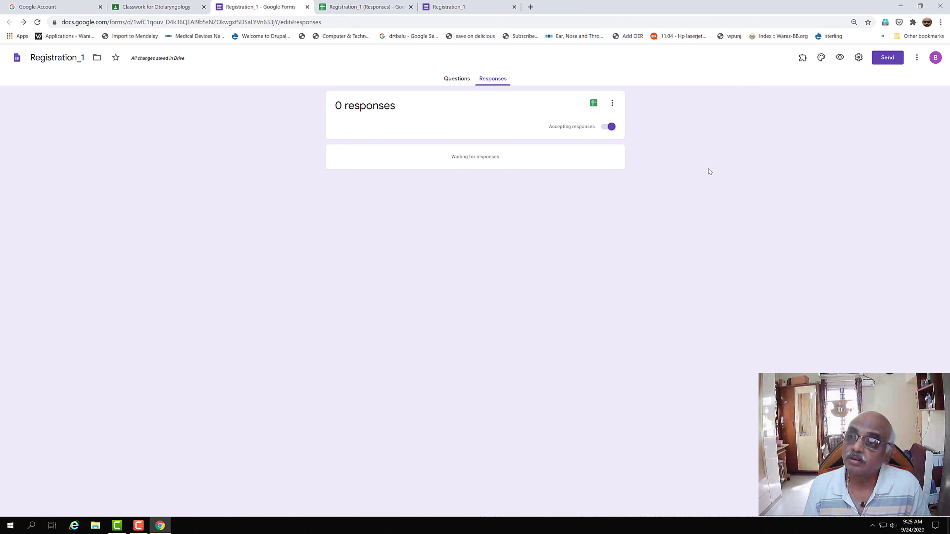
{"action": "left_click", "coordinate": [917, 59]}
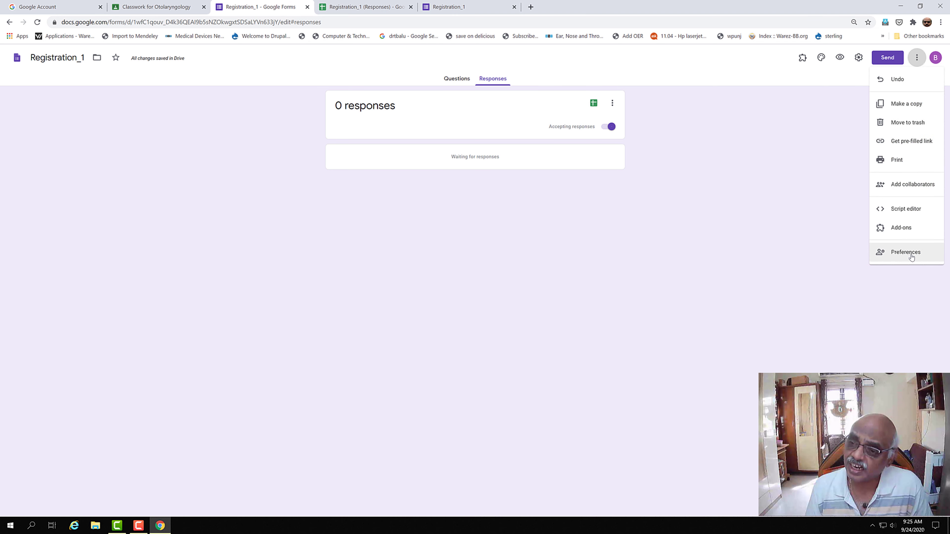
{"action": "left_click", "coordinate": [766, 198]}
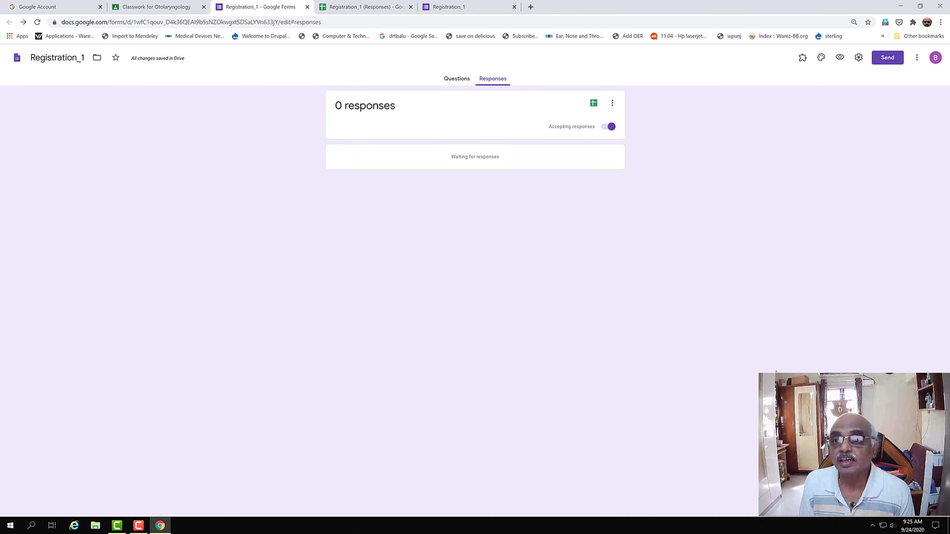
Step: In Settings, turn on Collect email addresses and set Response receipts to Always
{"action": "left_click", "coordinate": [859, 58]}
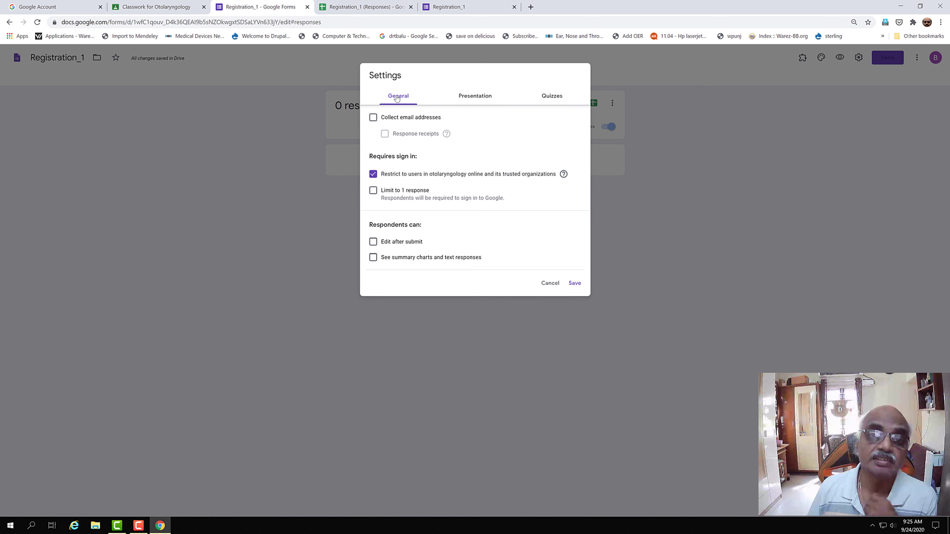
{"action": "left_click", "coordinate": [374, 118]}
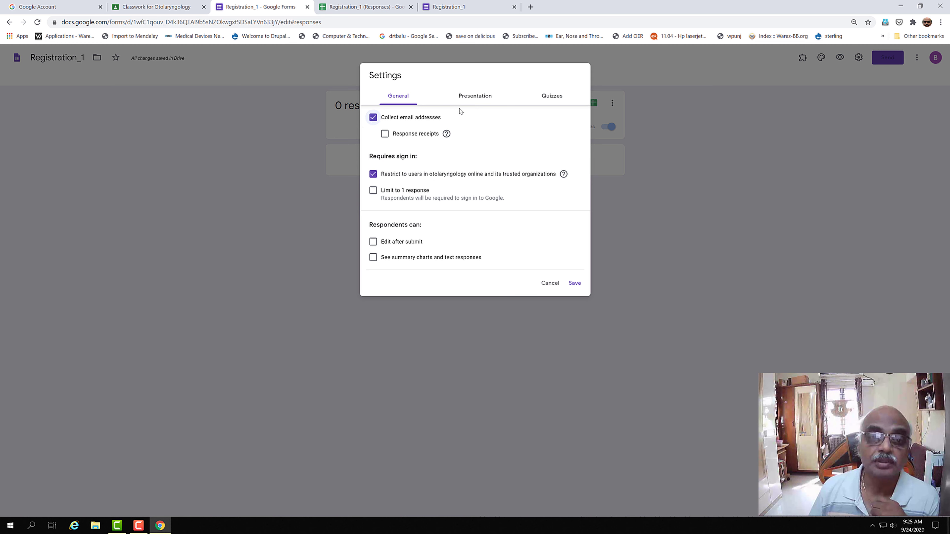
{"action": "left_click", "coordinate": [385, 134]}
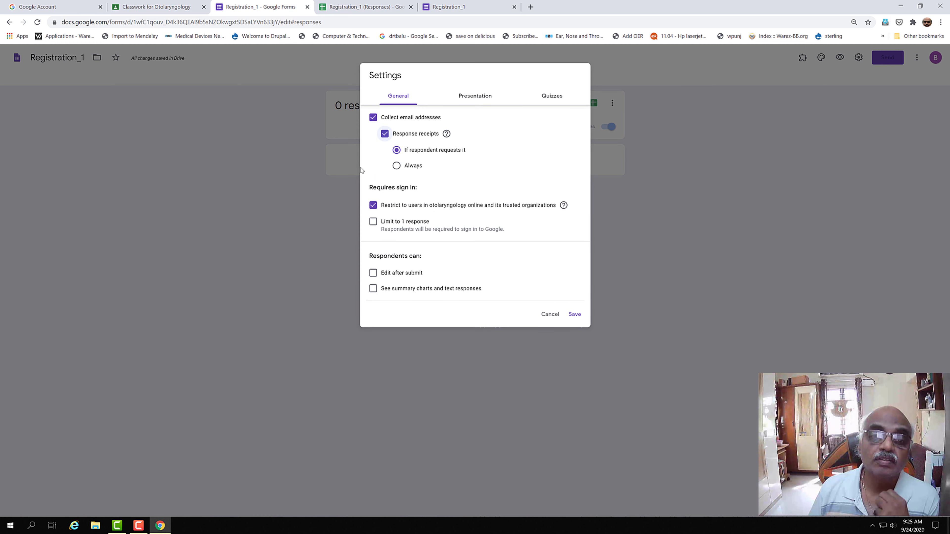
{"action": "left_click", "coordinate": [397, 166]}
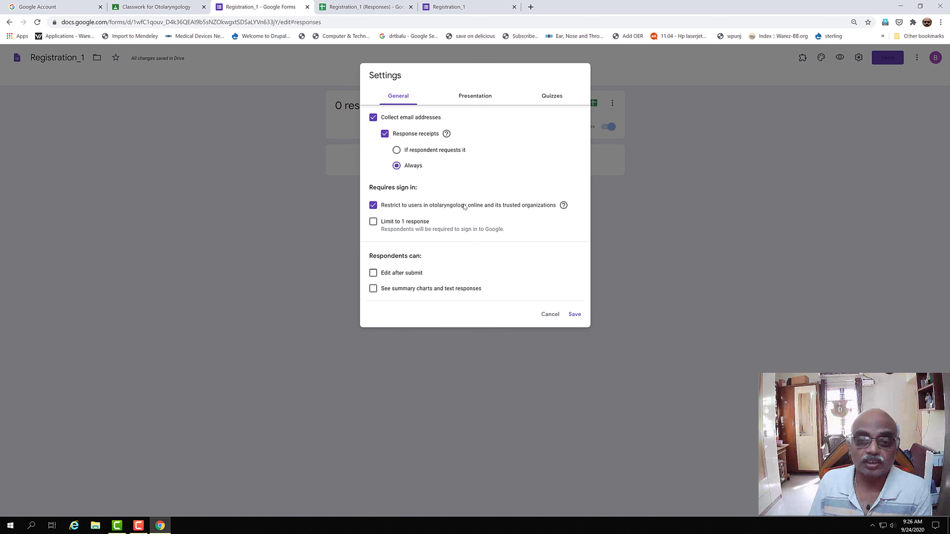
Step: Limit respondents to 1 response, untick Restrict to users, and allow editing after submit
{"action": "left_click", "coordinate": [374, 222]}
{"action": "left_click", "coordinate": [374, 206]}
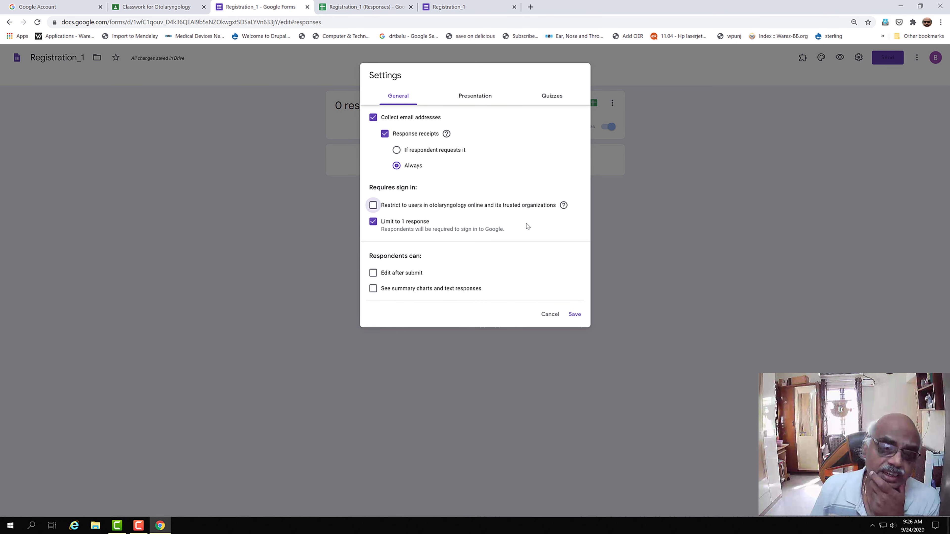
{"action": "left_click", "coordinate": [374, 275]}
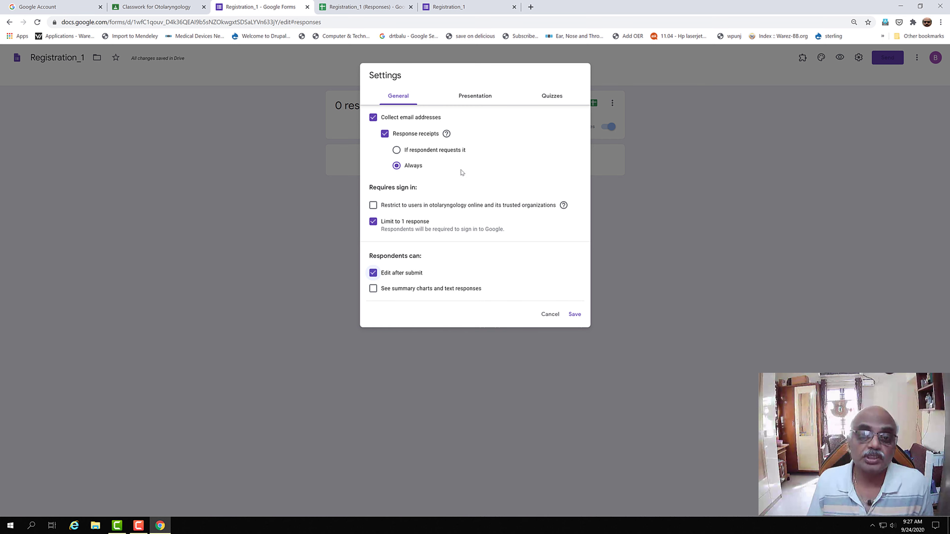
{"action": "left_click", "coordinate": [471, 99]}
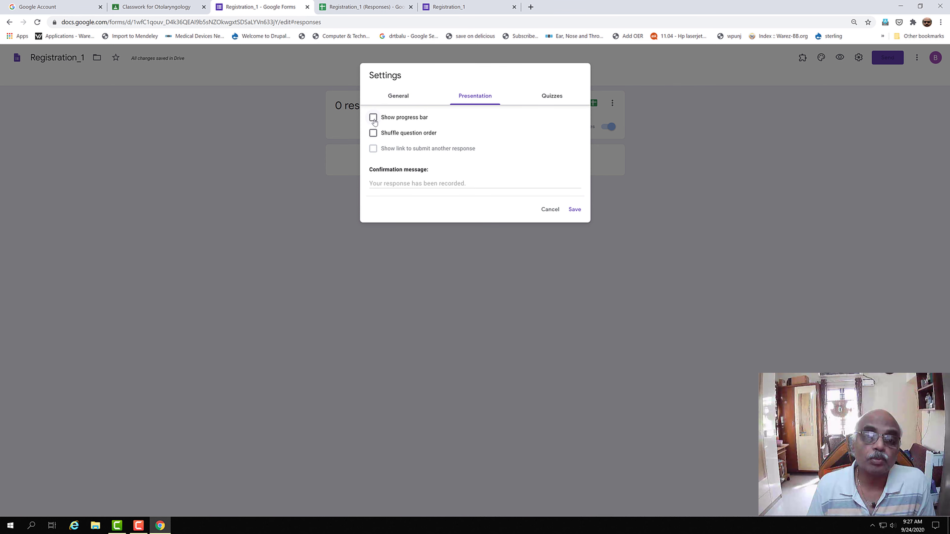
Step: Turn on Show progress bar, checking that quiz mode stays off
{"action": "left_click", "coordinate": [372, 118]}
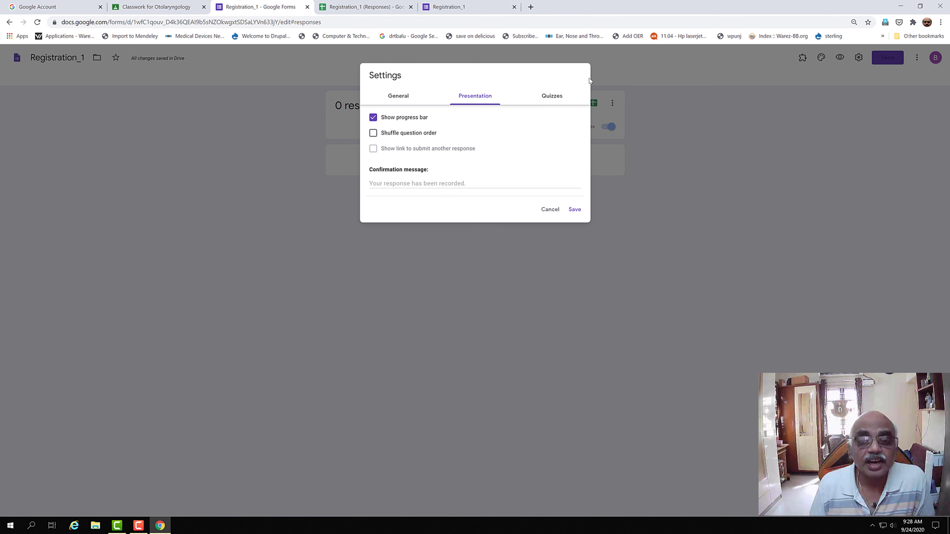
{"action": "left_click", "coordinate": [557, 96]}
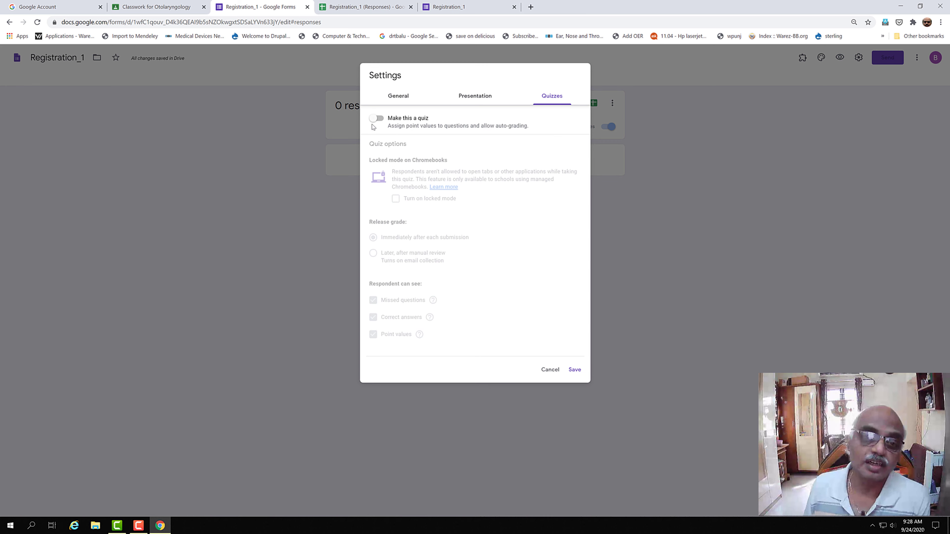
{"action": "left_click", "coordinate": [488, 98]}
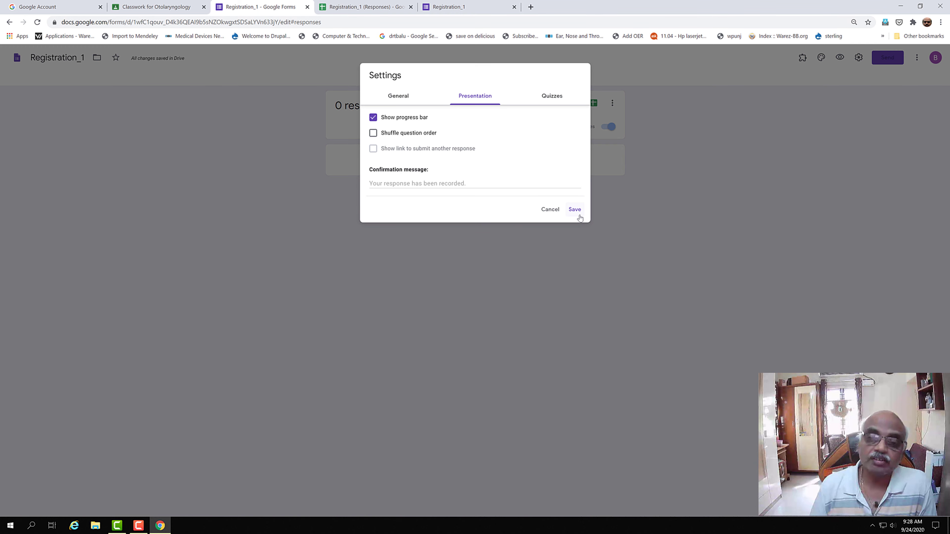
Step: Save the form settings, then review the default preferences and close them unchanged
{"action": "left_click", "coordinate": [575, 209]}
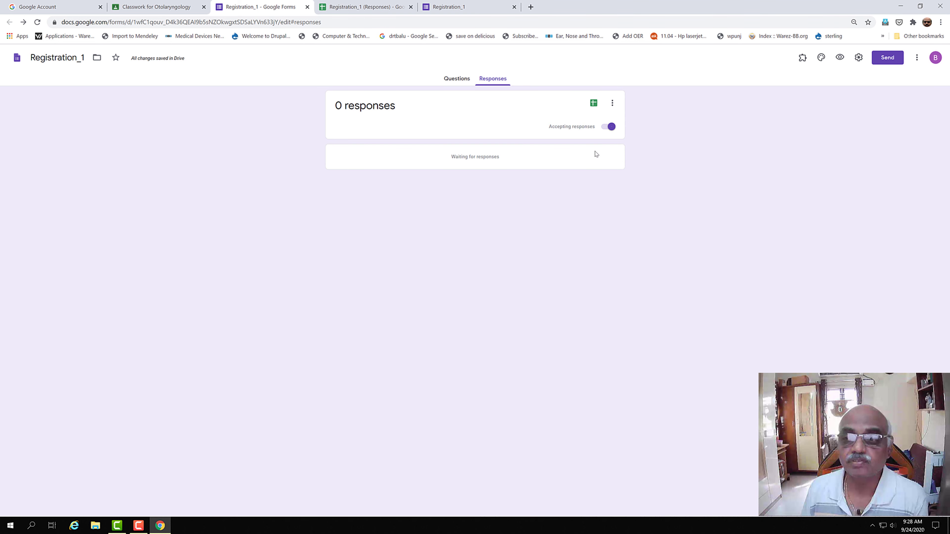
{"action": "left_click", "coordinate": [917, 59]}
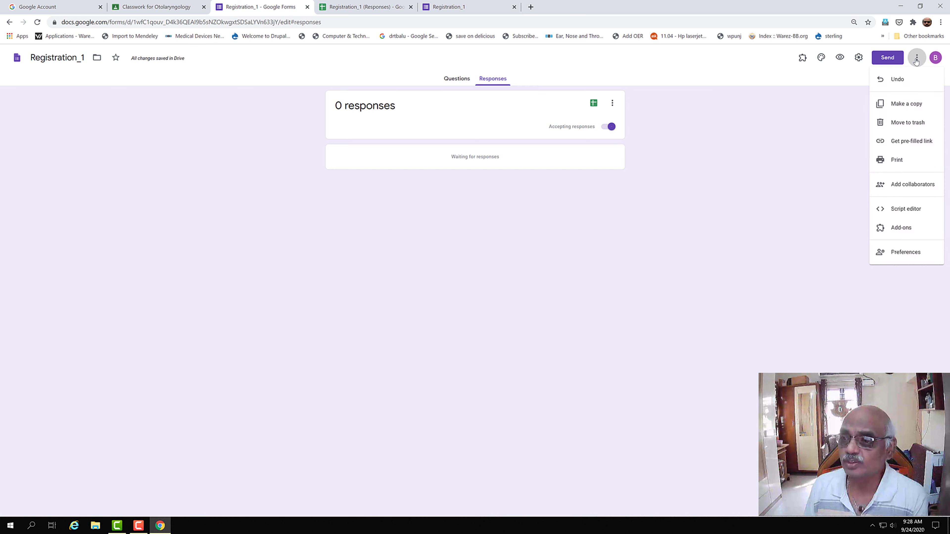
{"action": "left_click", "coordinate": [897, 258]}
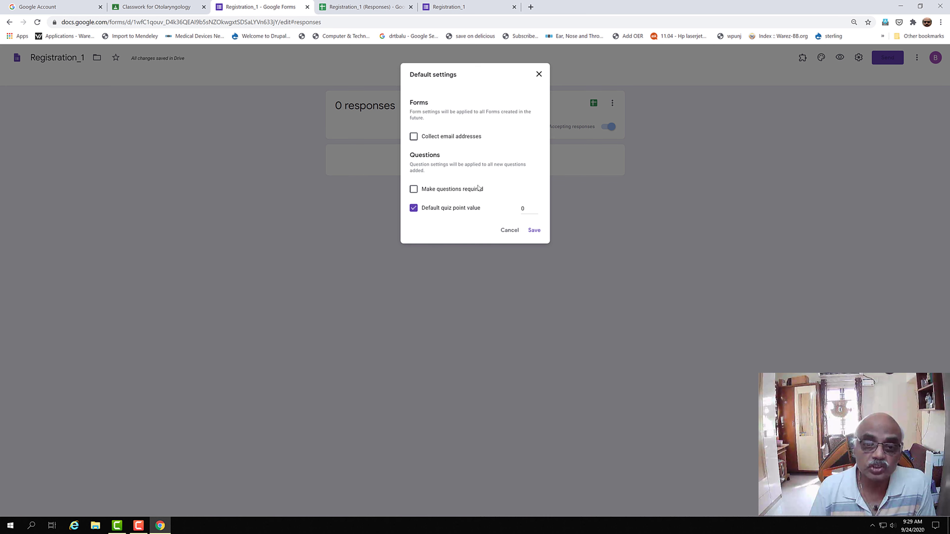
{"action": "left_click", "coordinate": [539, 74]}
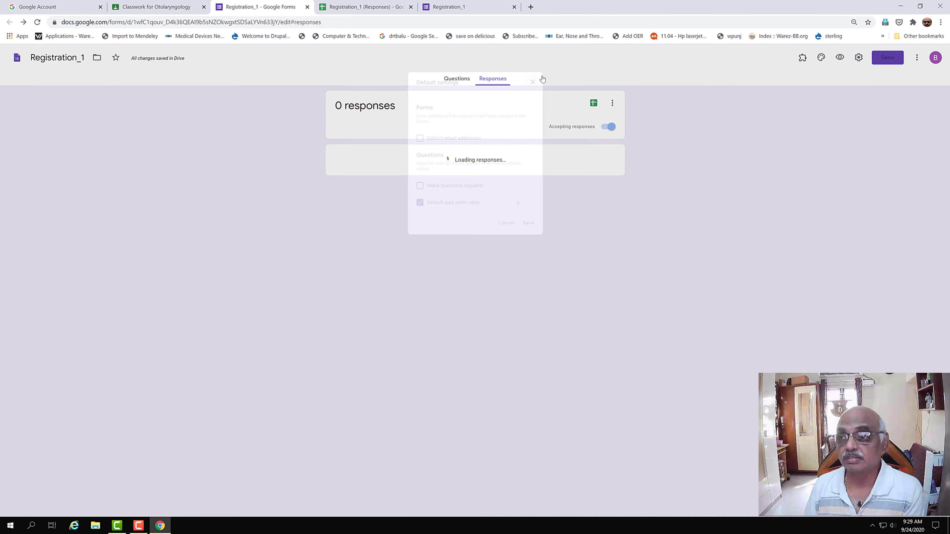
Step: Generate a pre-filled link for Registration_1 in a new tab and return to the editor
{"action": "left_click", "coordinate": [917, 60]}
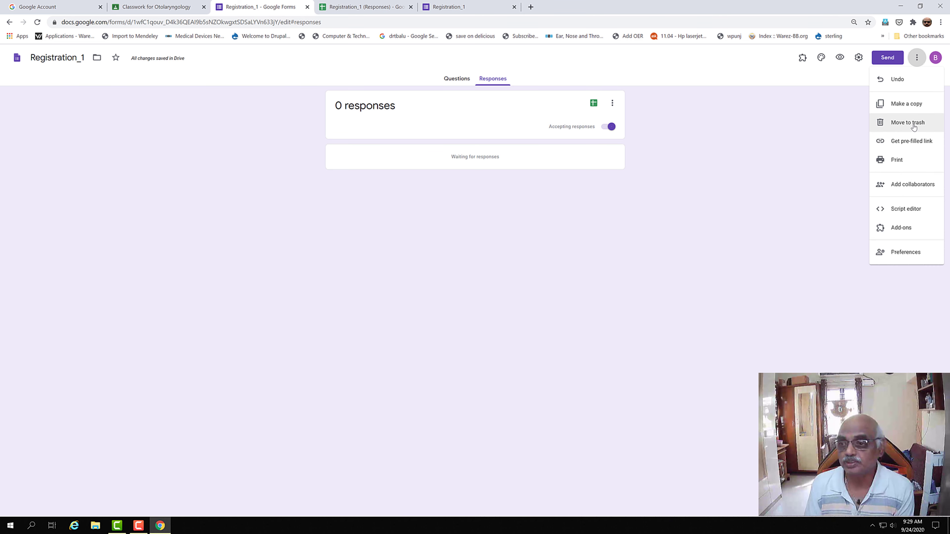
{"action": "left_click", "coordinate": [902, 146]}
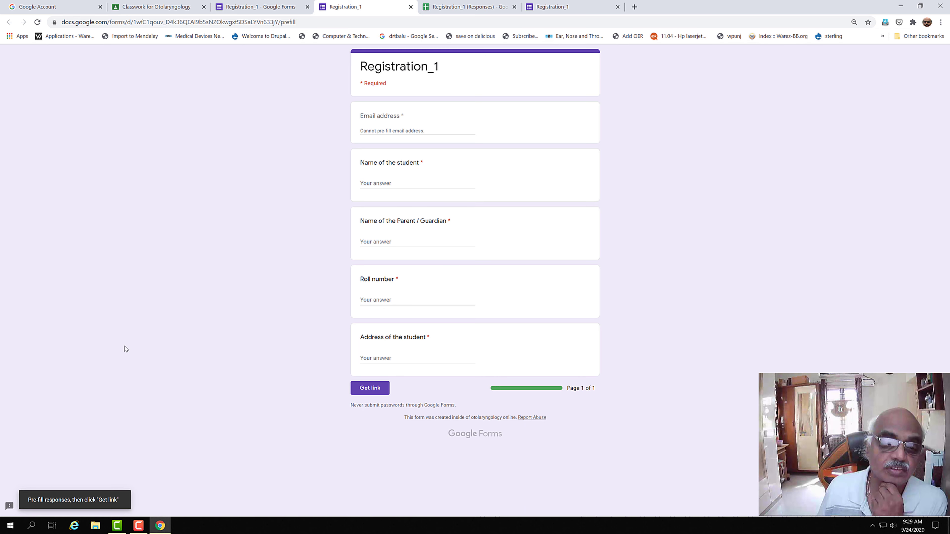
{"action": "left_click", "coordinate": [365, 391]}
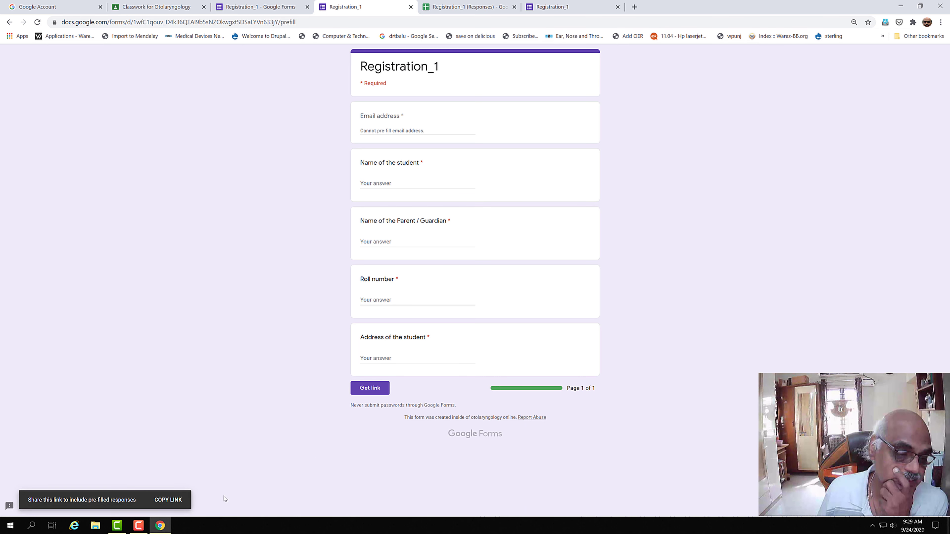
{"action": "left_click", "coordinate": [270, 8]}
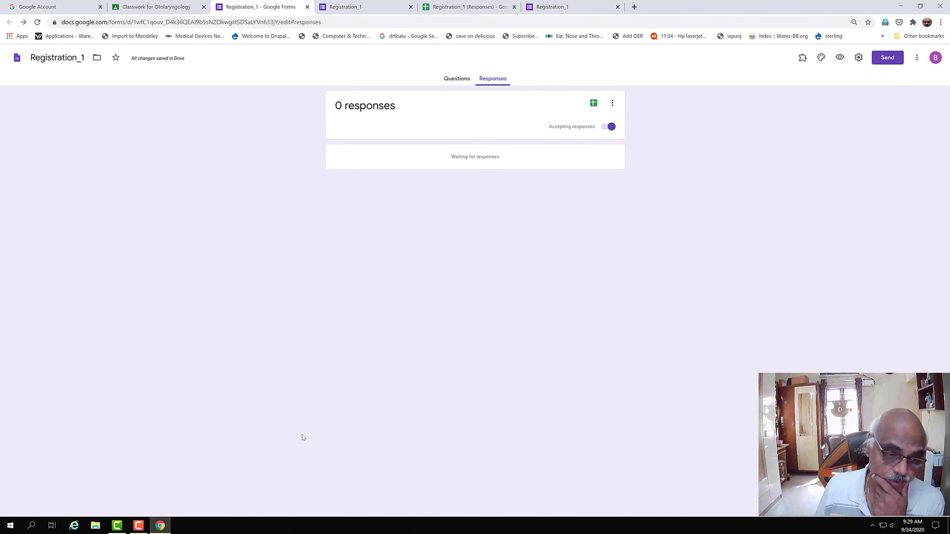
Step: Check the embed code, then copy the shortened forms.gle link from the Send form dialog
{"action": "left_click", "coordinate": [879, 60]}
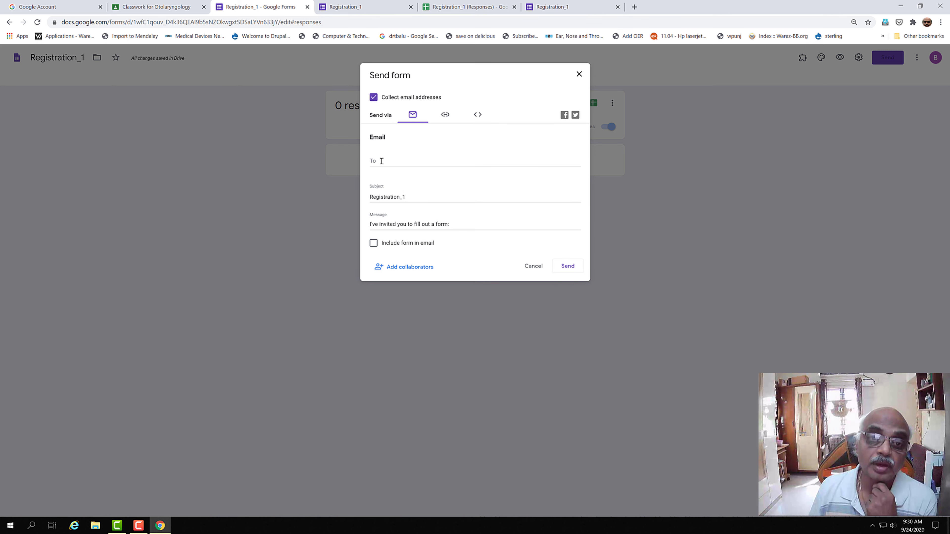
{"action": "left_click", "coordinate": [448, 118]}
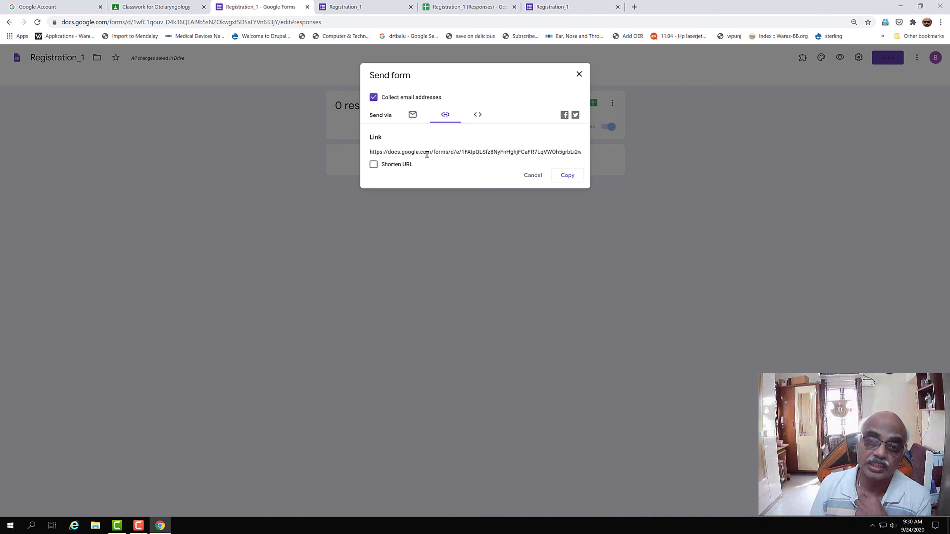
{"action": "left_click", "coordinate": [478, 115]}
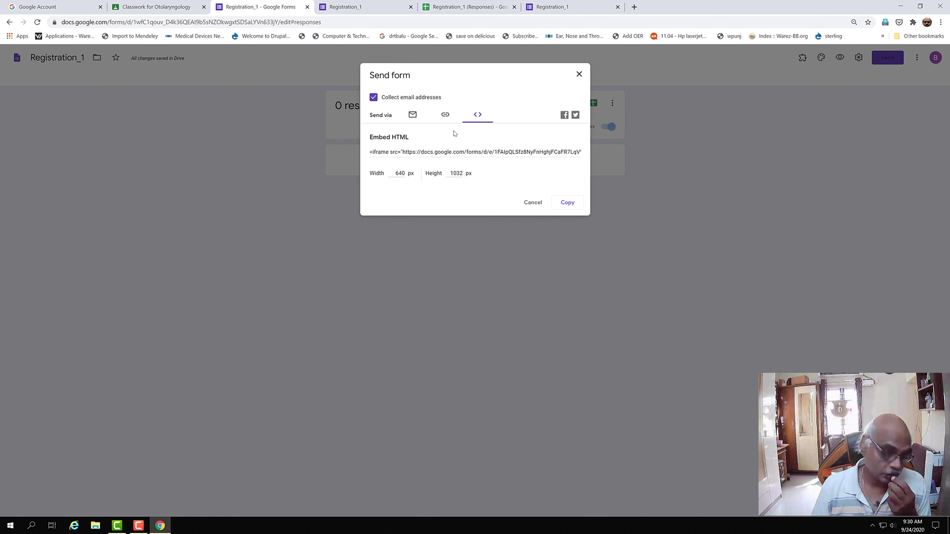
{"action": "left_click", "coordinate": [450, 118]}
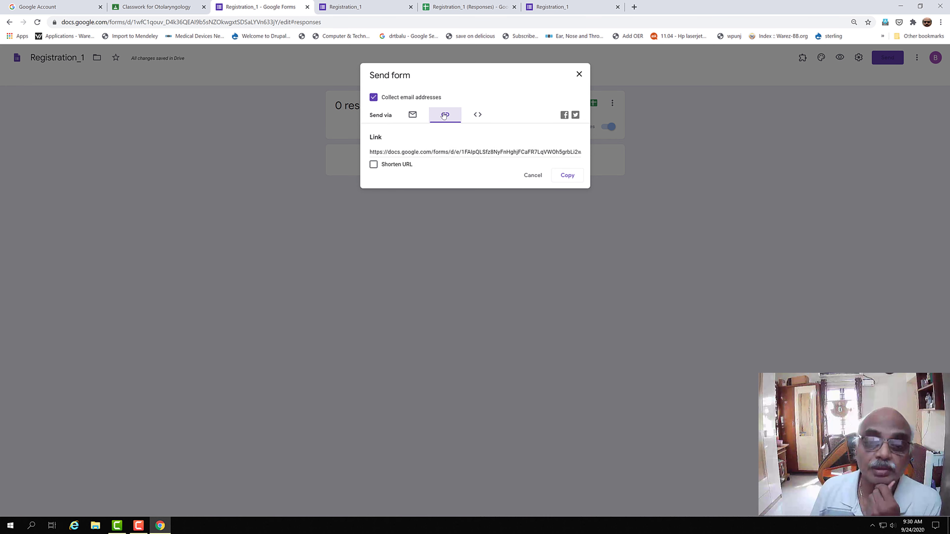
{"action": "left_click", "coordinate": [374, 164]}
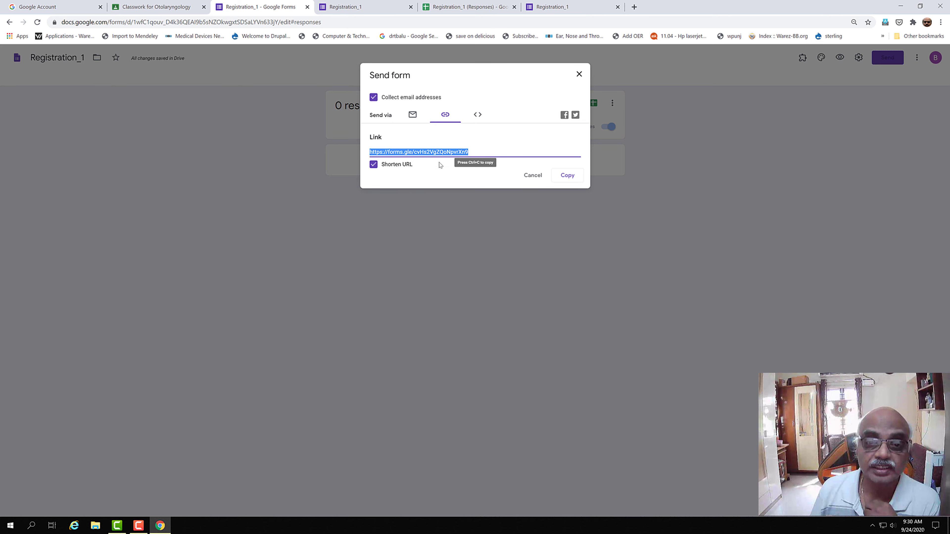
{"action": "left_click", "coordinate": [567, 177]}
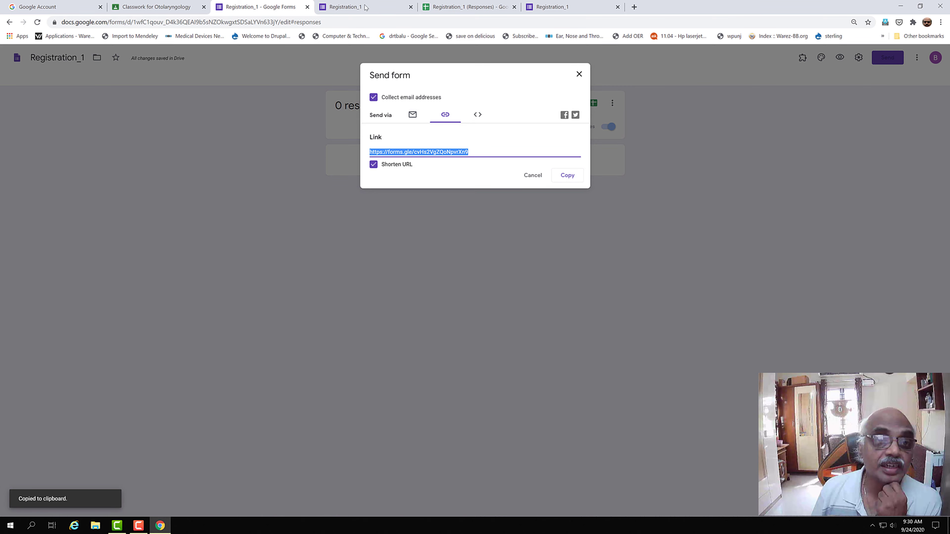
Step: Set the Registration assignment's points to Ungraded in Classroom
{"action": "left_click", "coordinate": [147, 8]}
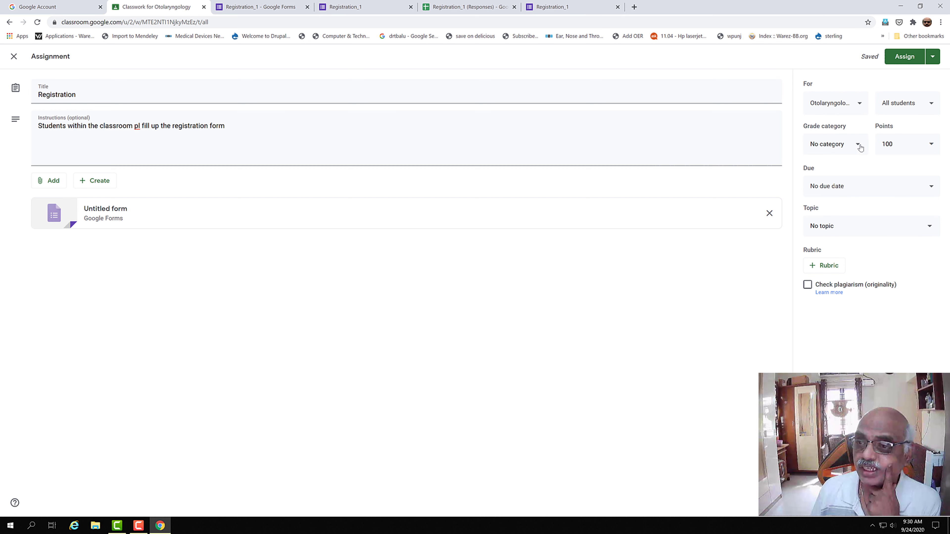
{"action": "left_click", "coordinate": [930, 143]}
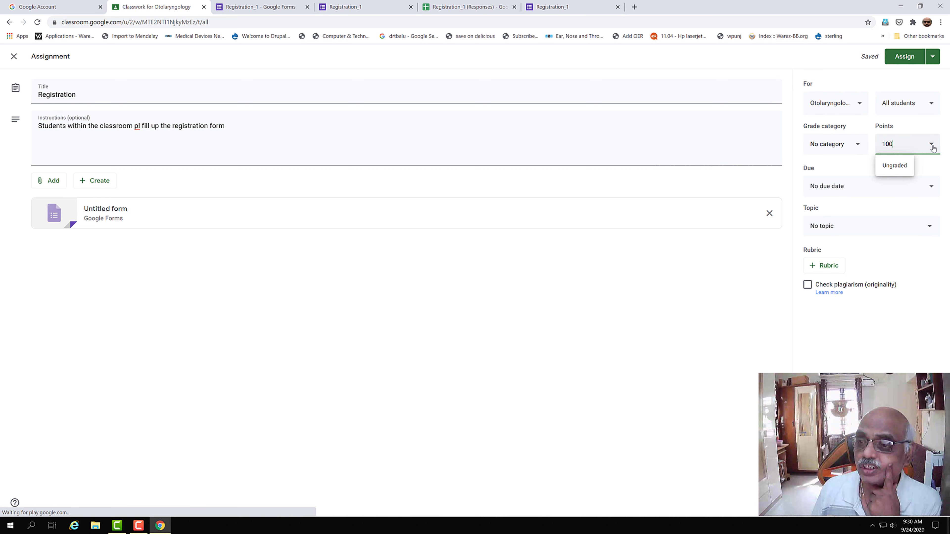
{"action": "left_click", "coordinate": [893, 166]}
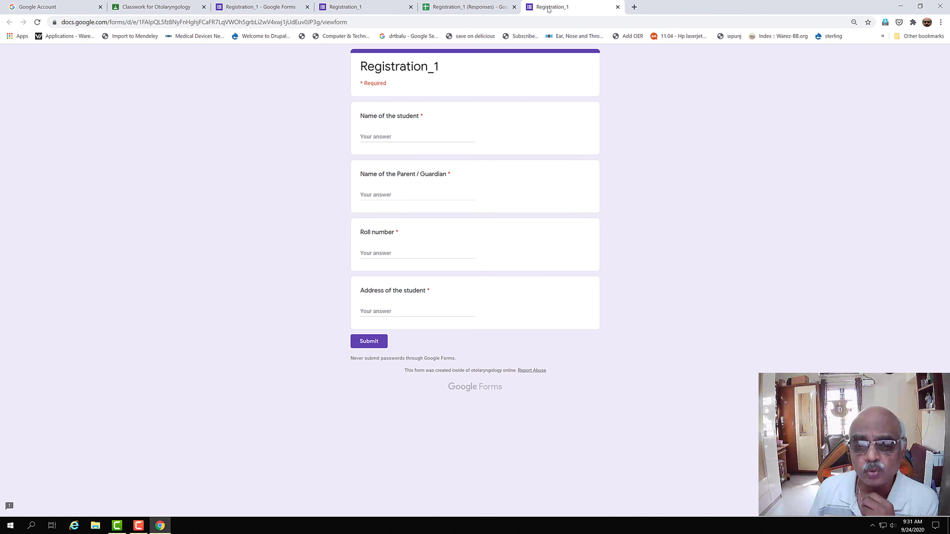
Step: Preview the live form, cancel the Send dialog and show the form's questions
{"action": "left_click", "coordinate": [549, 9]}
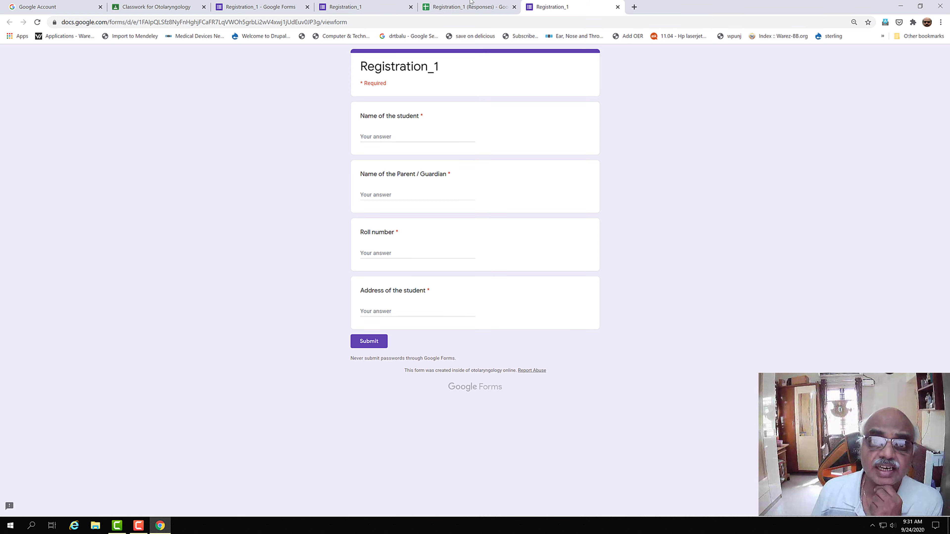
{"action": "left_click", "coordinate": [248, 11]}
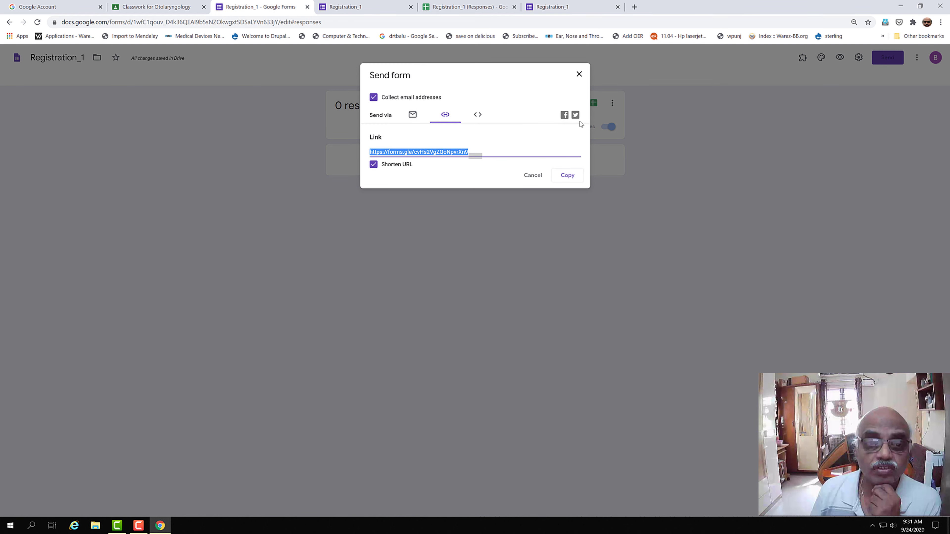
{"action": "left_click", "coordinate": [536, 176]}
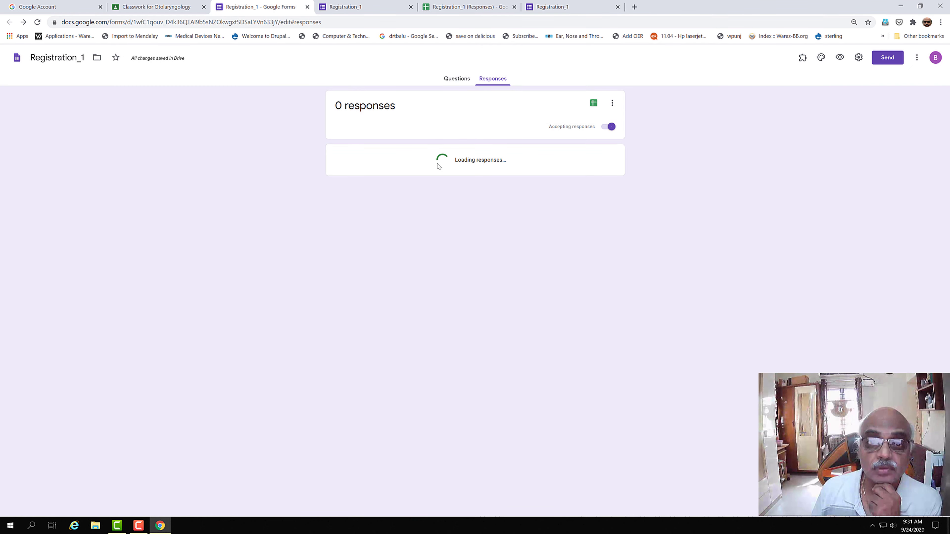
{"action": "left_click", "coordinate": [454, 79]}
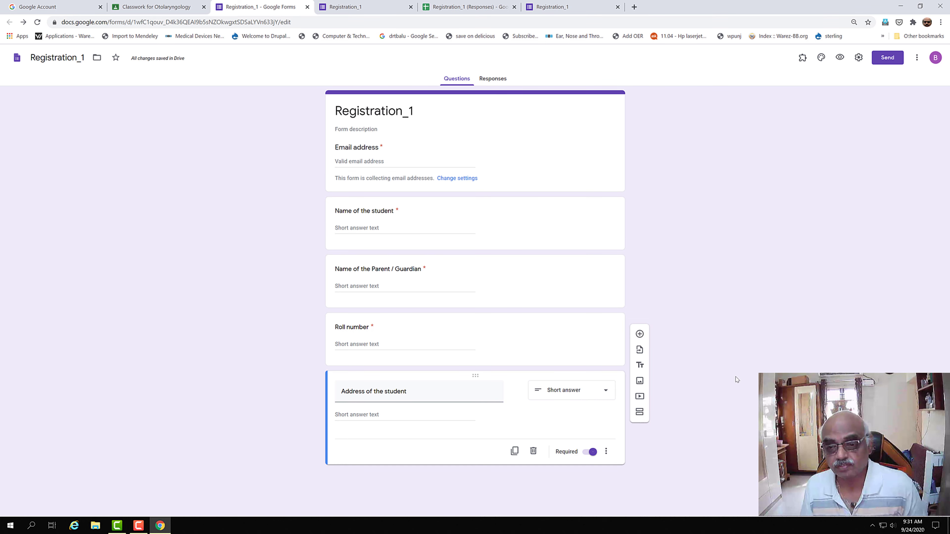
Step: Add a file upload question titled 'Upload a recent photograph of yourself'
{"action": "left_click", "coordinate": [640, 335]}
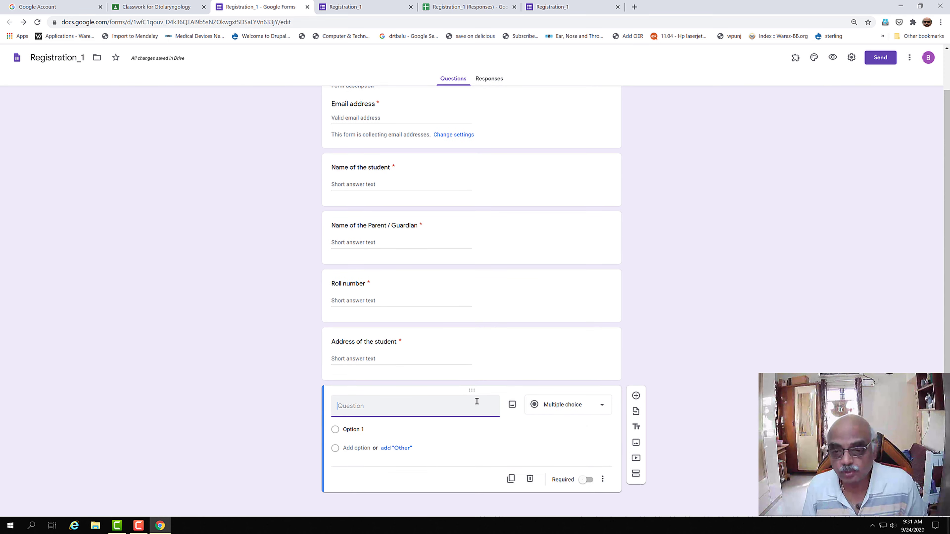
{"action": "left_click", "coordinate": [601, 406]}
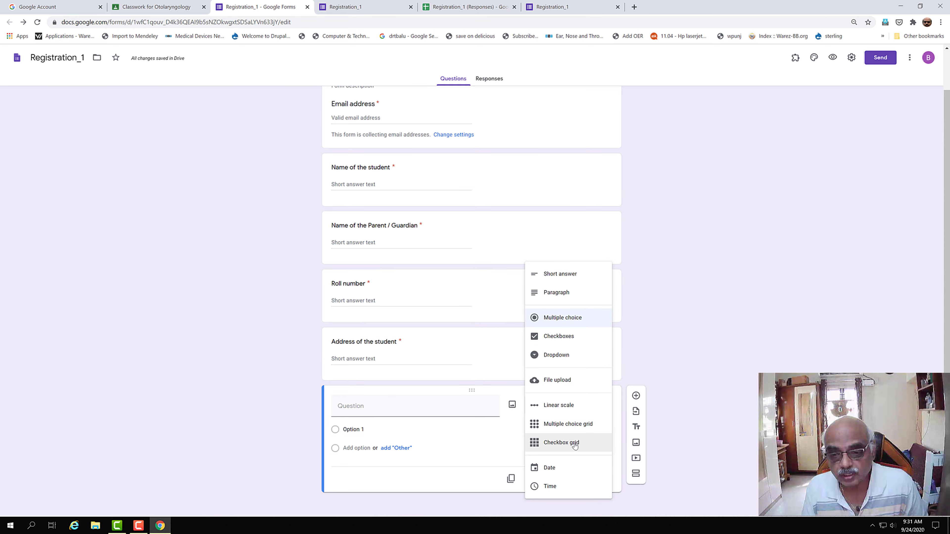
{"action": "left_click", "coordinate": [557, 387]}
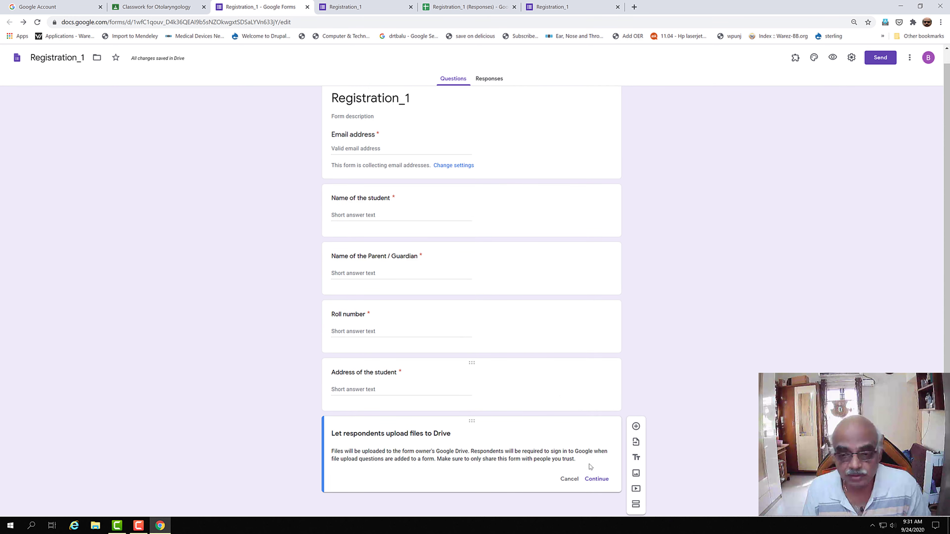
{"action": "left_click", "coordinate": [599, 480]}
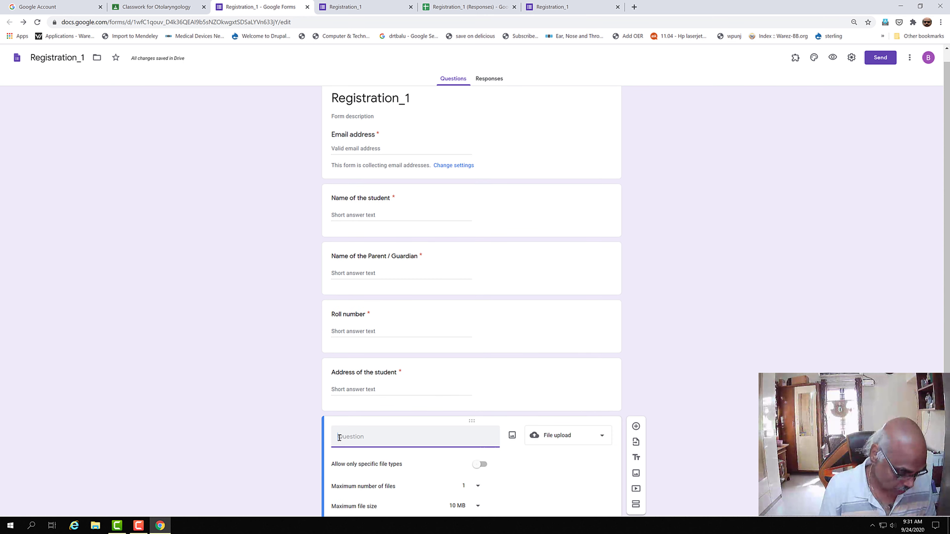
{"action": "type", "text": "Upload a recent photog"}
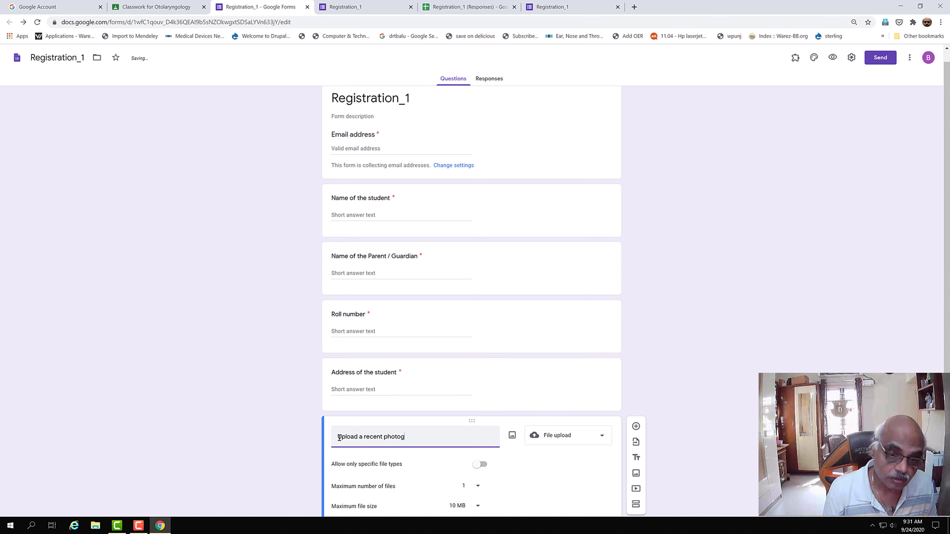
{"action": "type", "text": "raph of your"}
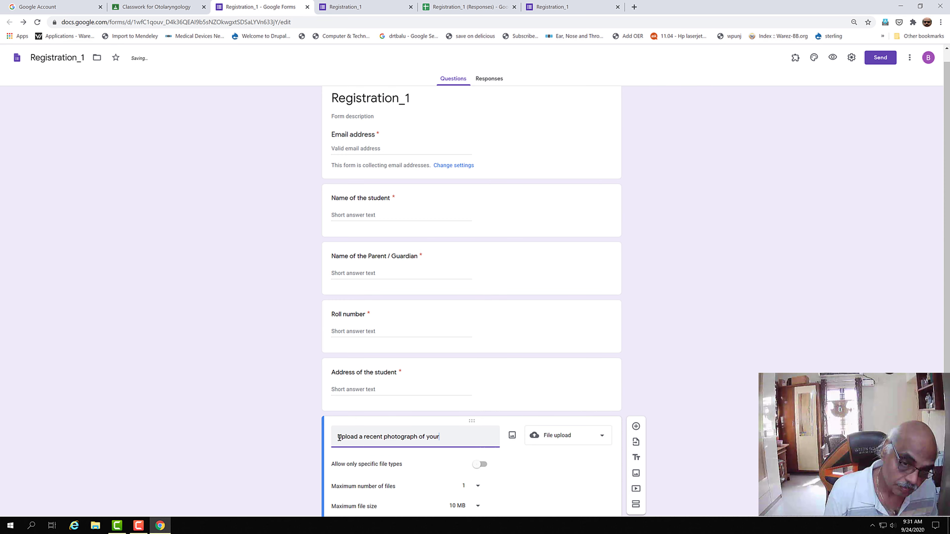
{"action": "type", "text": "self"}
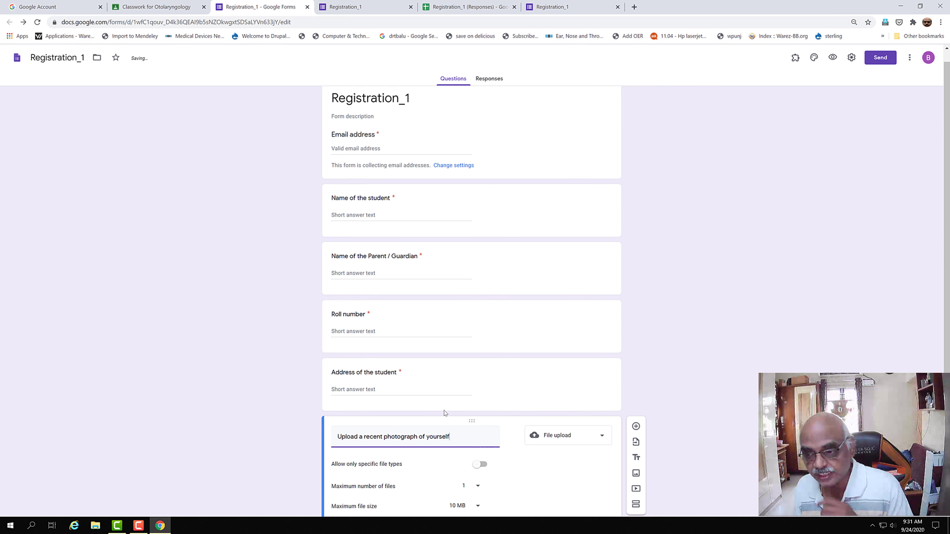
{"action": "scroll", "coordinate": [390, 358], "scroll_direction": "down", "scroll_amount": 2}
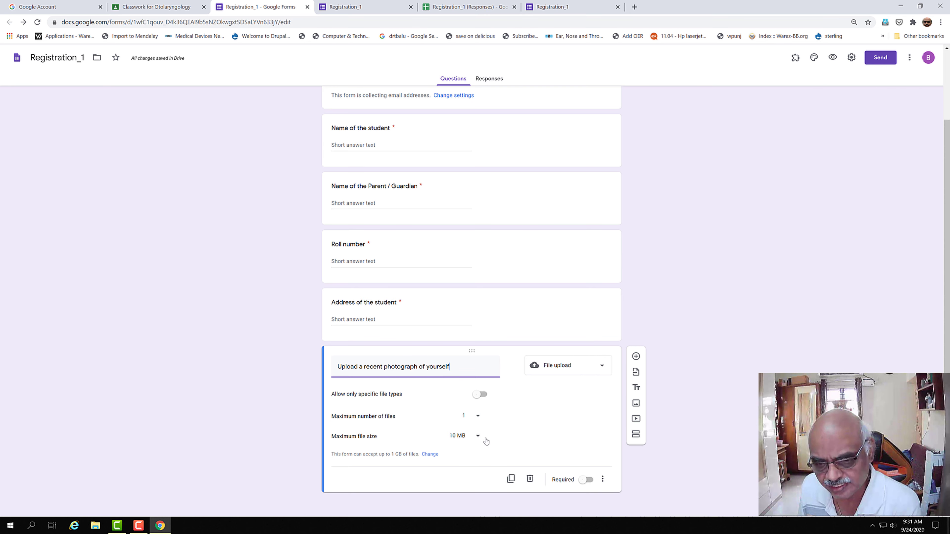
Step: Limit the photo upload to 1 MB and make the question required
{"action": "left_click", "coordinate": [476, 436]}
{"action": "left_click", "coordinate": [465, 413]}
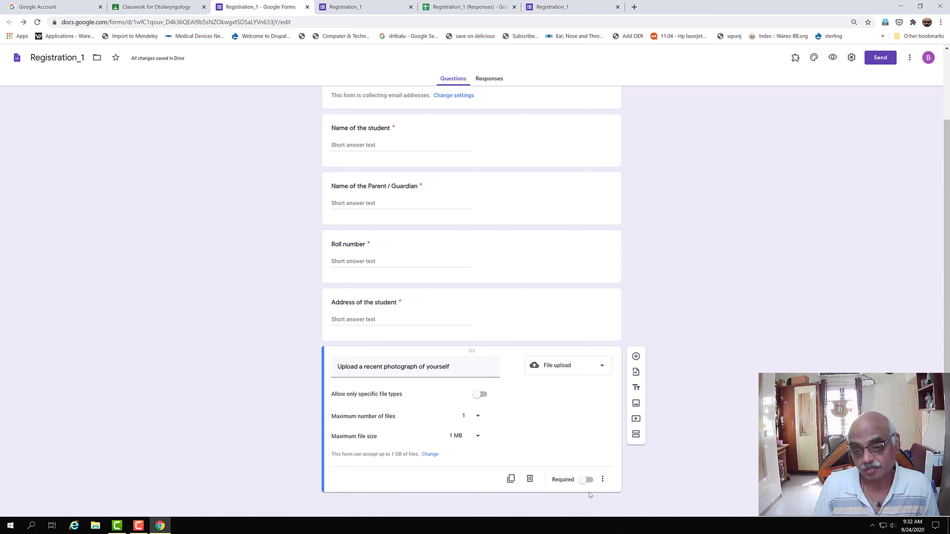
{"action": "left_click", "coordinate": [588, 479]}
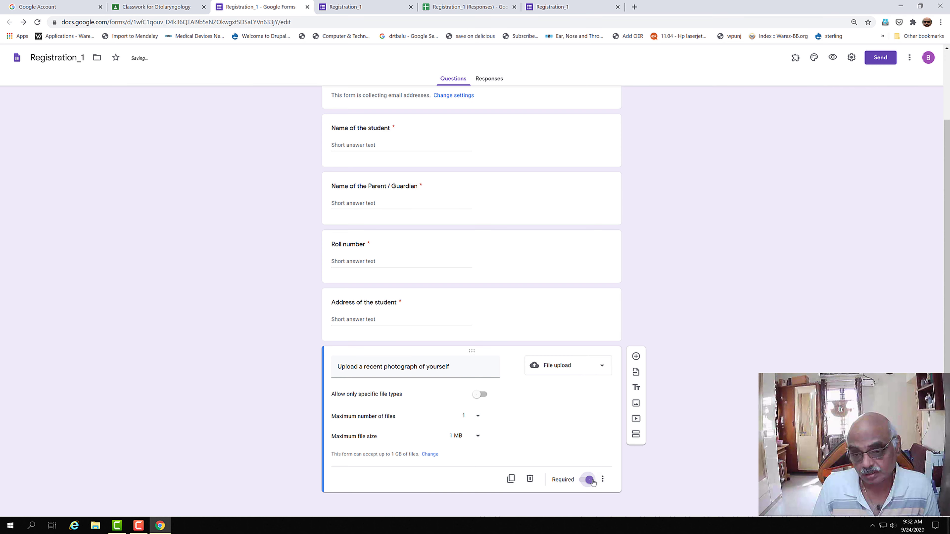
{"action": "right_click", "coordinate": [805, 315]}
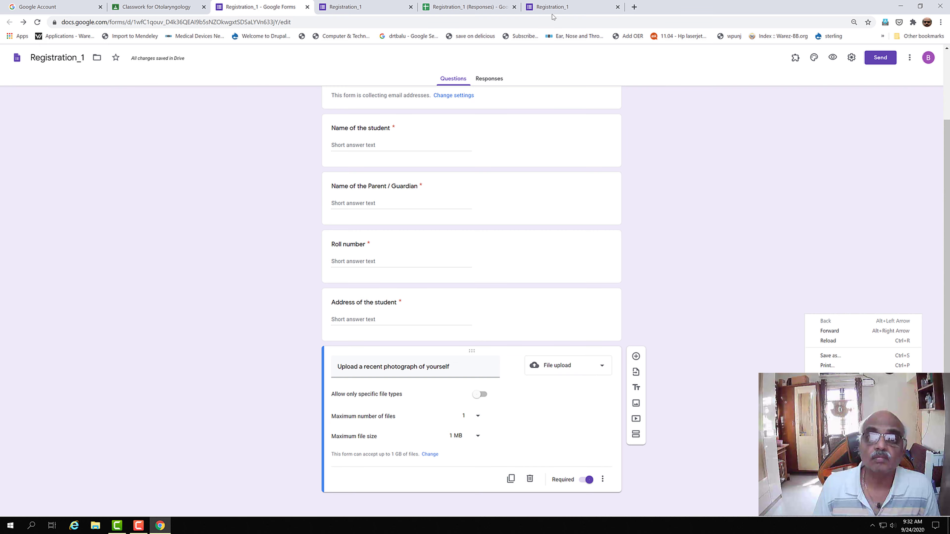
Step: Post the Registration assignment and open Classroom under a different account
{"action": "left_click", "coordinate": [165, 3]}
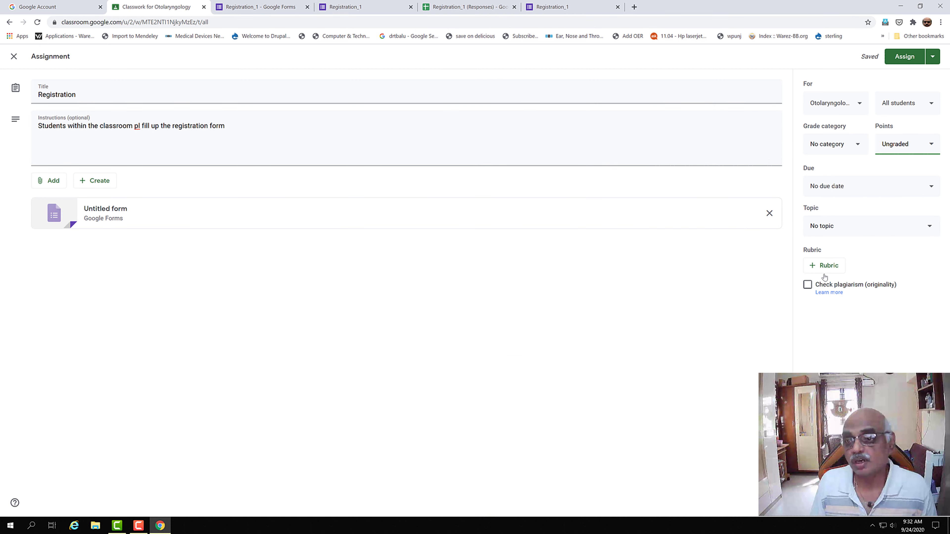
{"action": "left_click", "coordinate": [898, 60]}
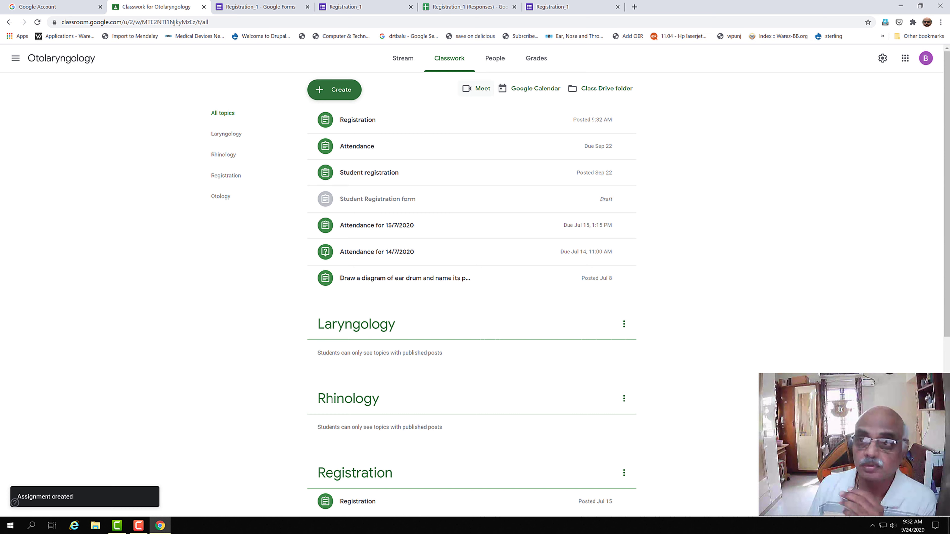
{"action": "left_click", "coordinate": [930, 63]}
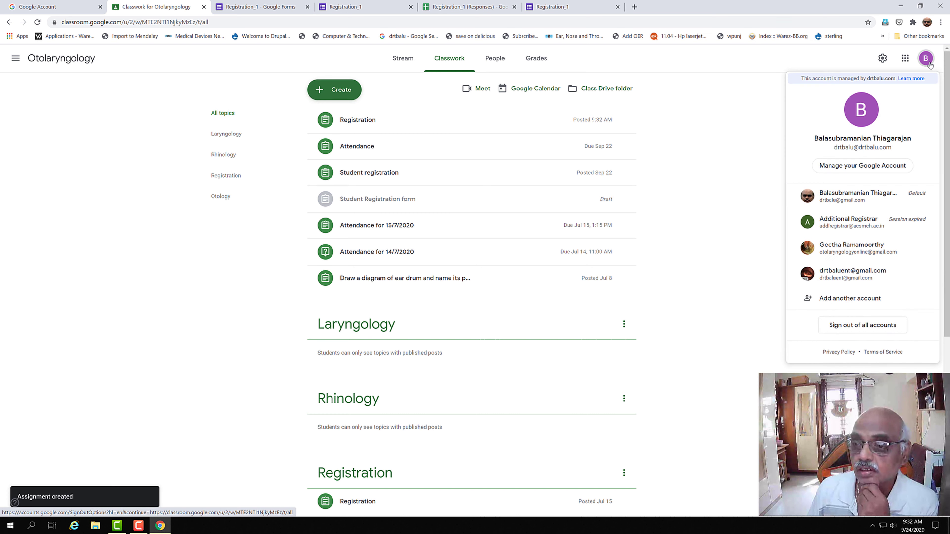
{"action": "left_click", "coordinate": [852, 203]}
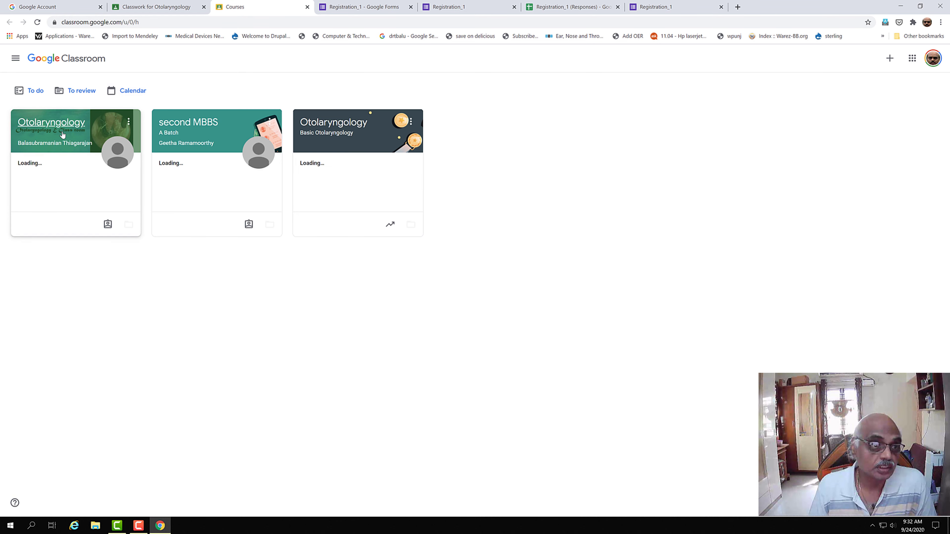
Step: Open the Otolaryngology course's Registration assignment and its attached Registration_1 form
{"action": "left_click", "coordinate": [64, 131]}
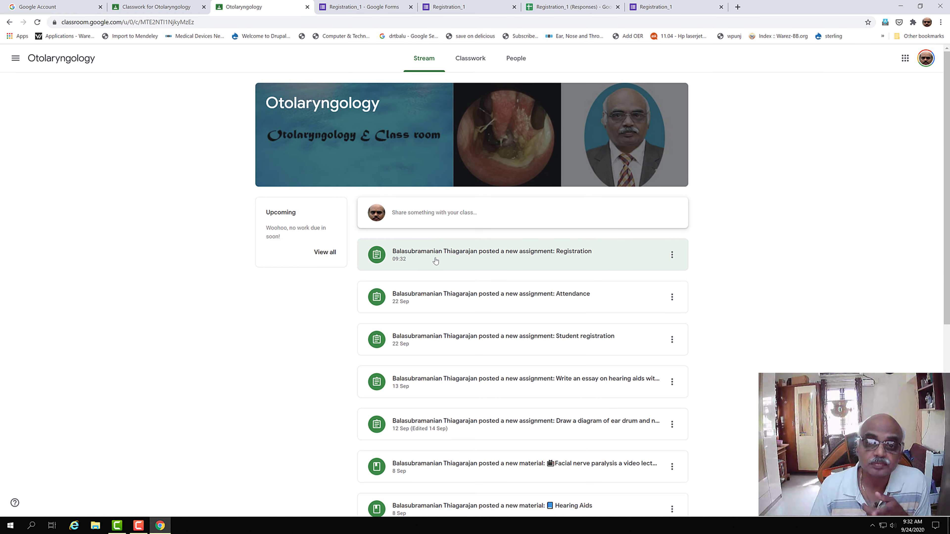
{"action": "left_click", "coordinate": [476, 255]}
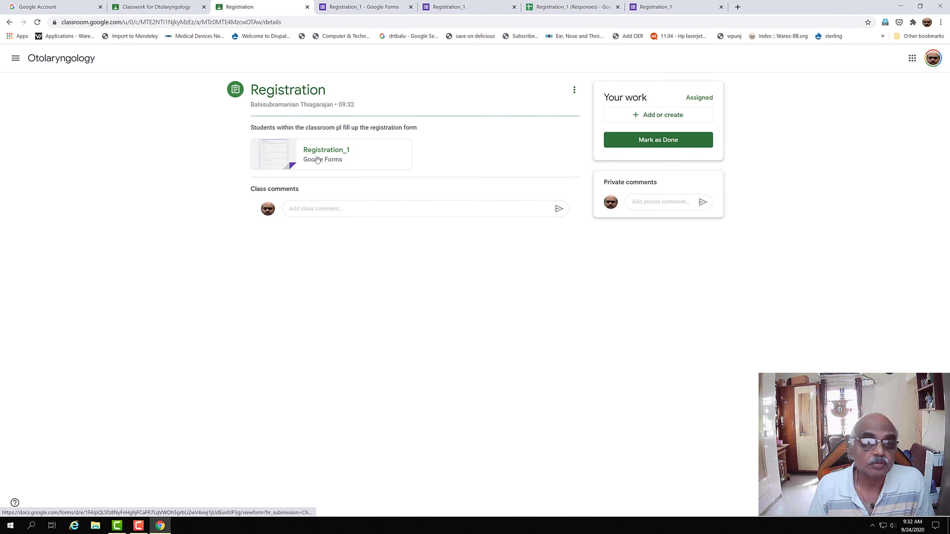
{"action": "left_click", "coordinate": [322, 152]}
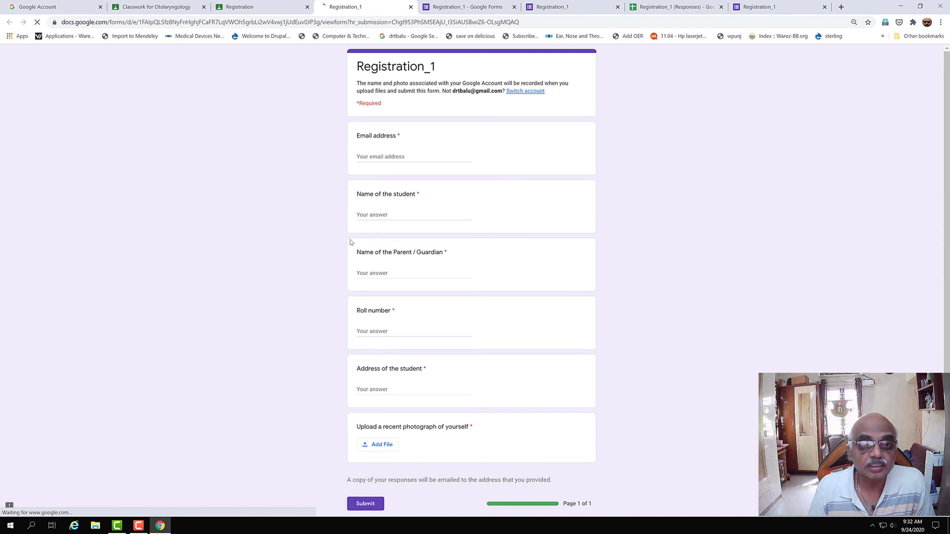
Step: Fill in the respondent's email address, student name and parent name
{"action": "left_click", "coordinate": [385, 158]}
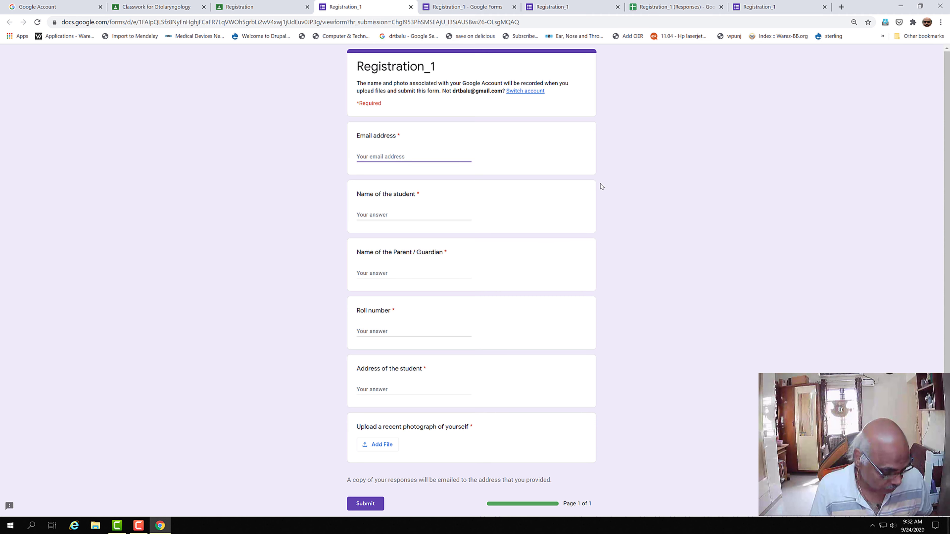
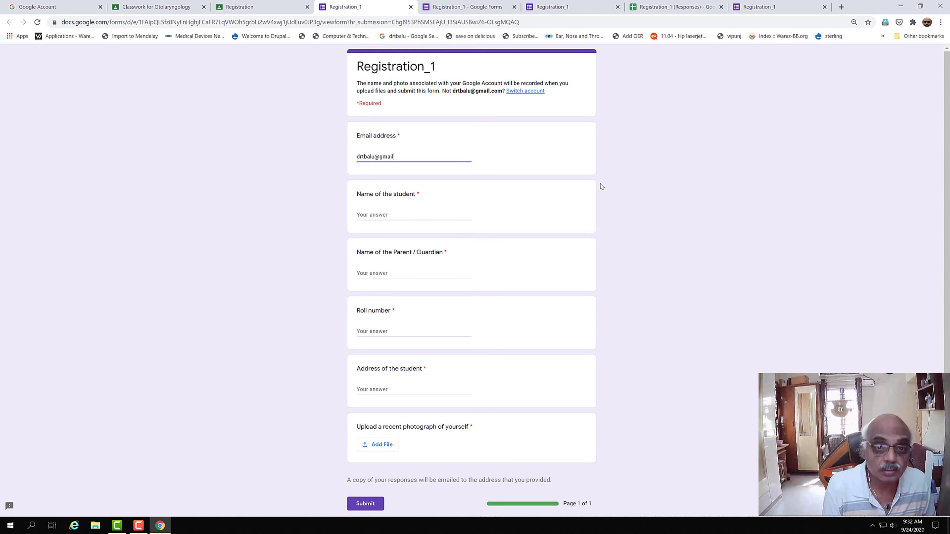
{"action": "left_click", "coordinate": [433, 217]}
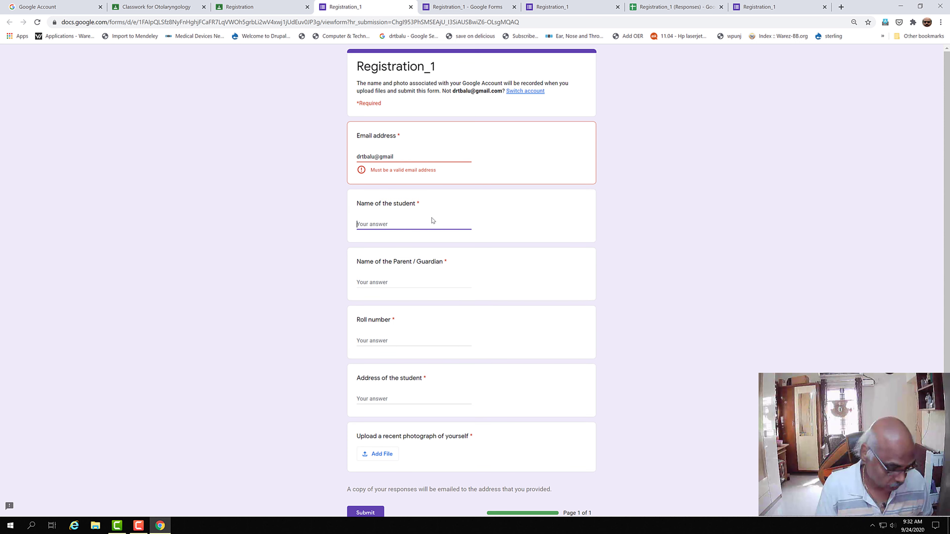
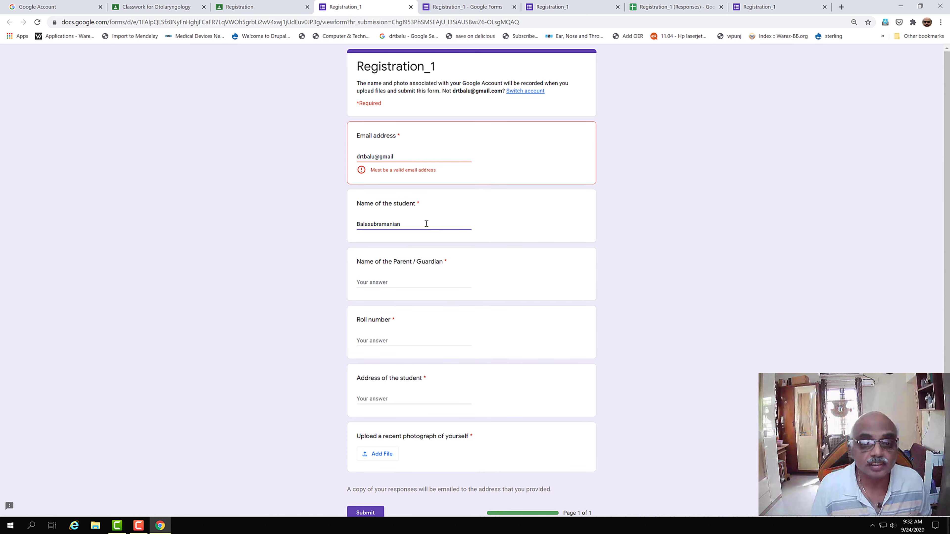
{"action": "left_click", "coordinate": [395, 283]}
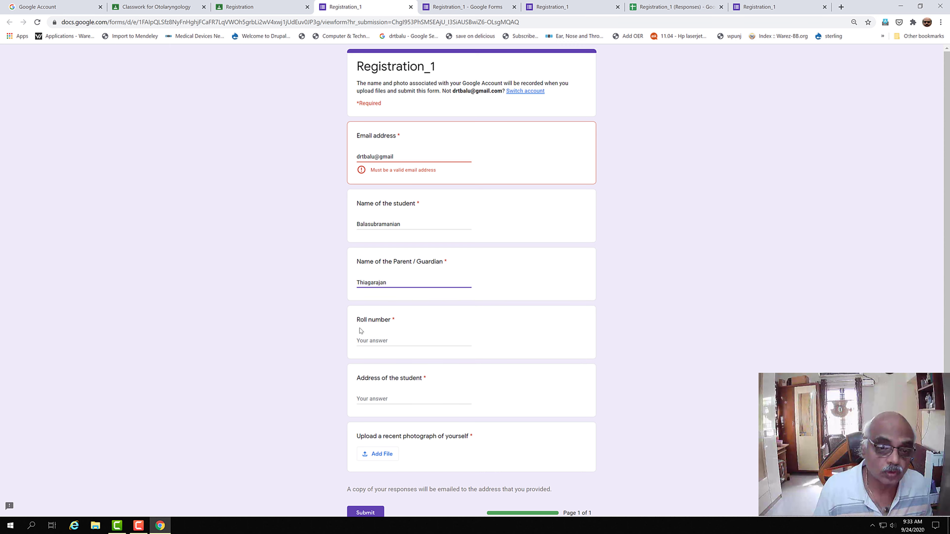
Step: Enter roll number 12 and the address, then start attaching the photo
{"action": "left_click", "coordinate": [376, 340]}
{"action": "type", "text": "120"}
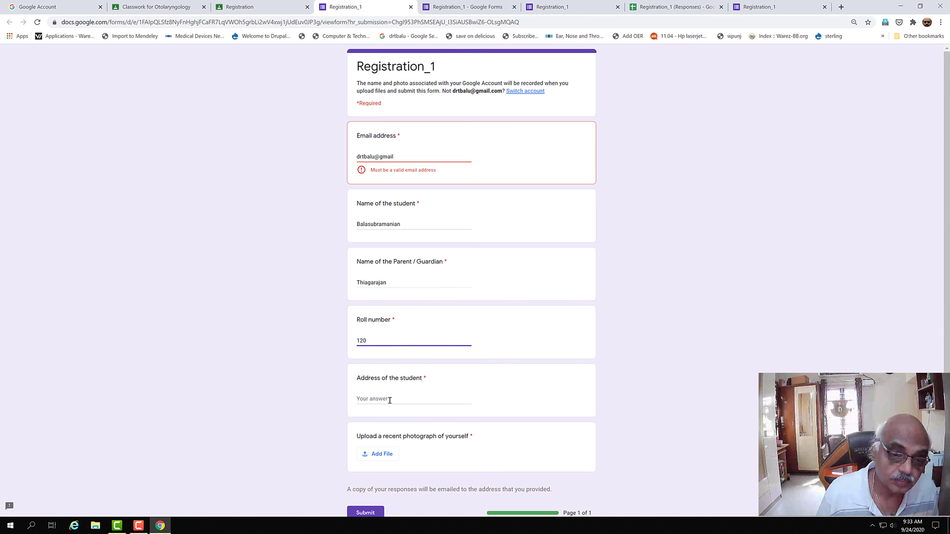
{"action": "left_click", "coordinate": [389, 400]}
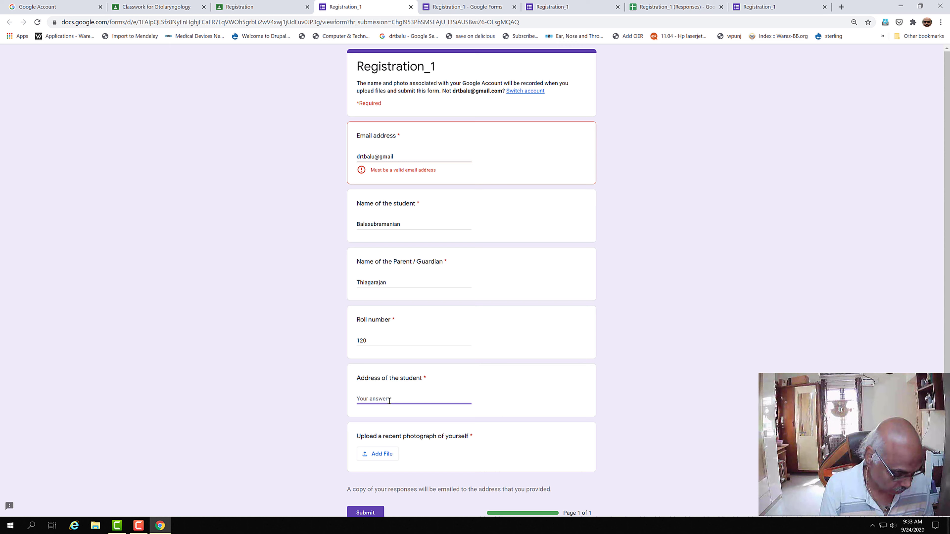
{"action": "type", "text": "methanagar"}
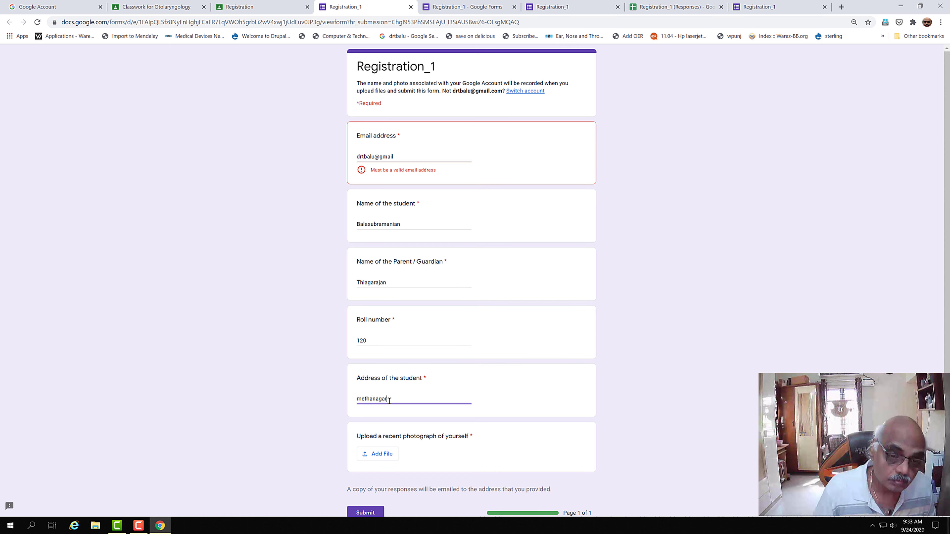
{"action": "scroll", "coordinate": [329, 413], "scroll_direction": "down", "scroll_amount": 2}
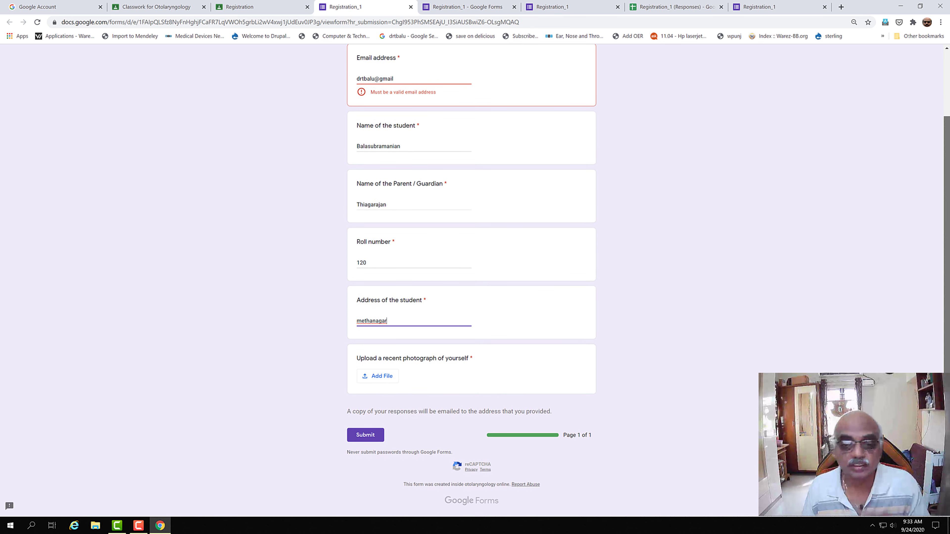
{"action": "left_click", "coordinate": [390, 378]}
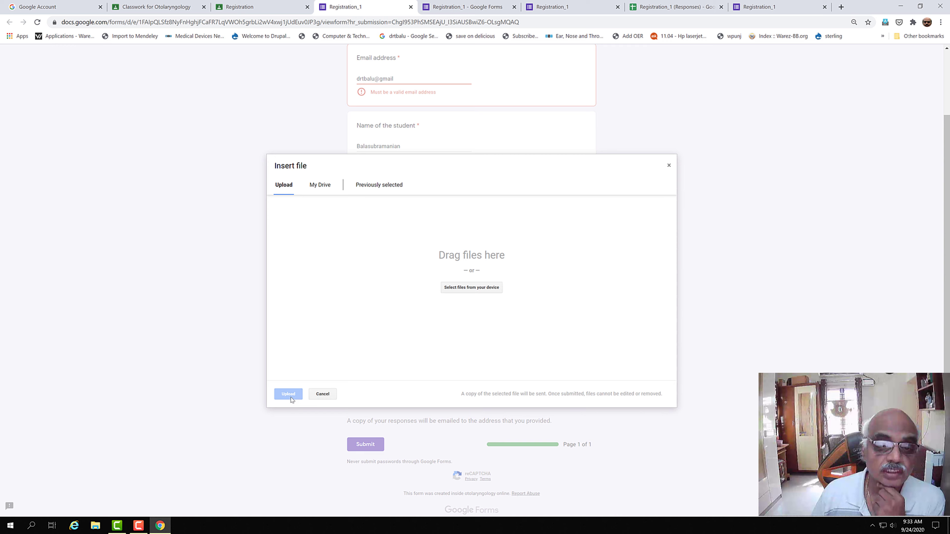
Step: Upload the cropped photo file from the desktop classroom folder
{"action": "left_click", "coordinate": [498, 292]}
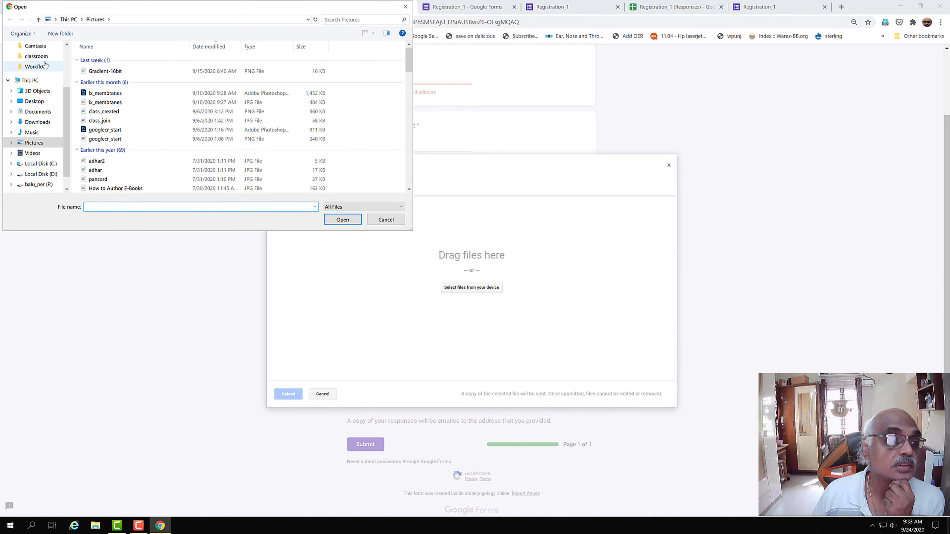
{"action": "left_click", "coordinate": [37, 56]}
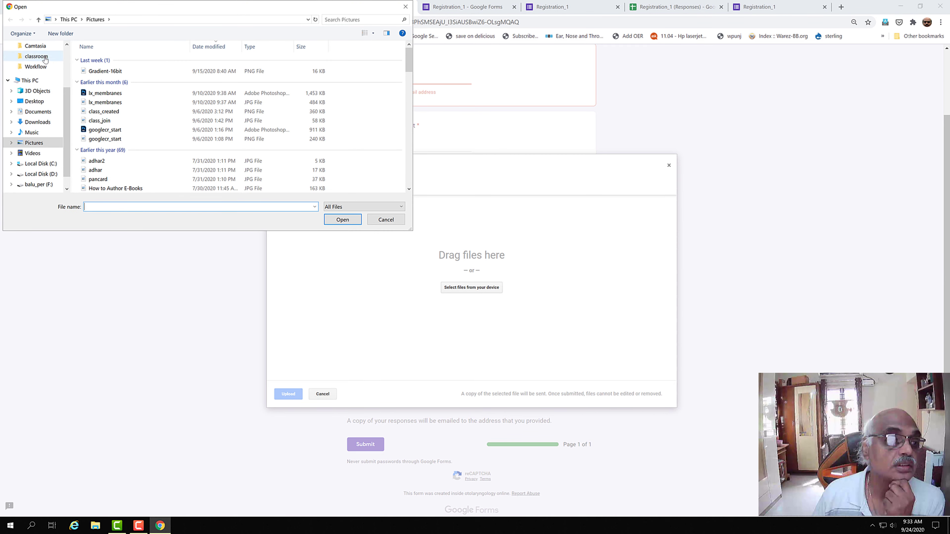
{"action": "left_click", "coordinate": [134, 208]}
{"action": "type", "text": "drt"}
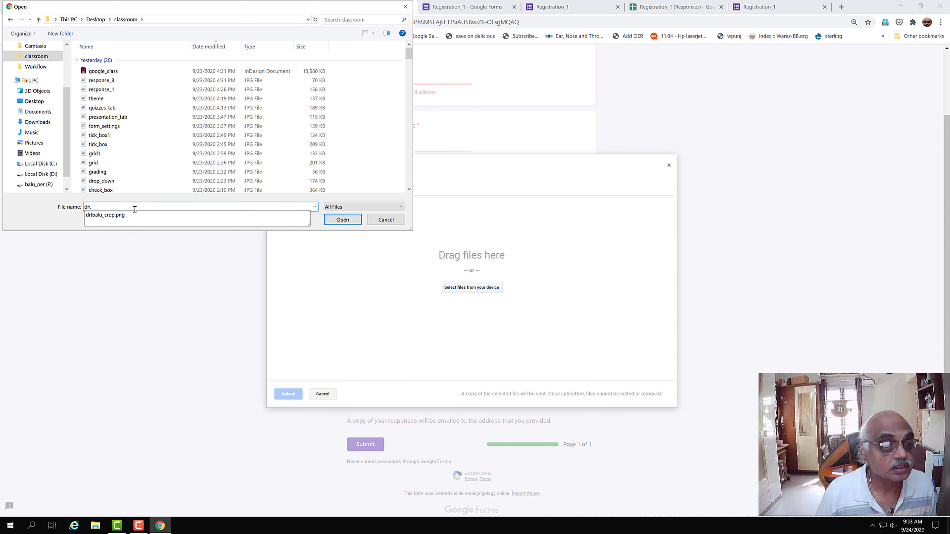
{"action": "left_click", "coordinate": [129, 219]}
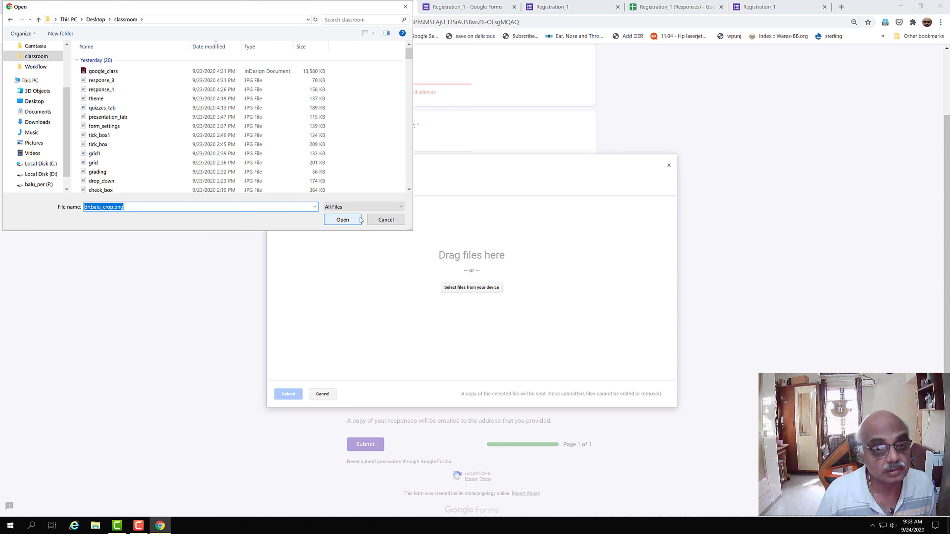
{"action": "left_click", "coordinate": [350, 219]}
{"action": "left_click", "coordinate": [288, 394]}
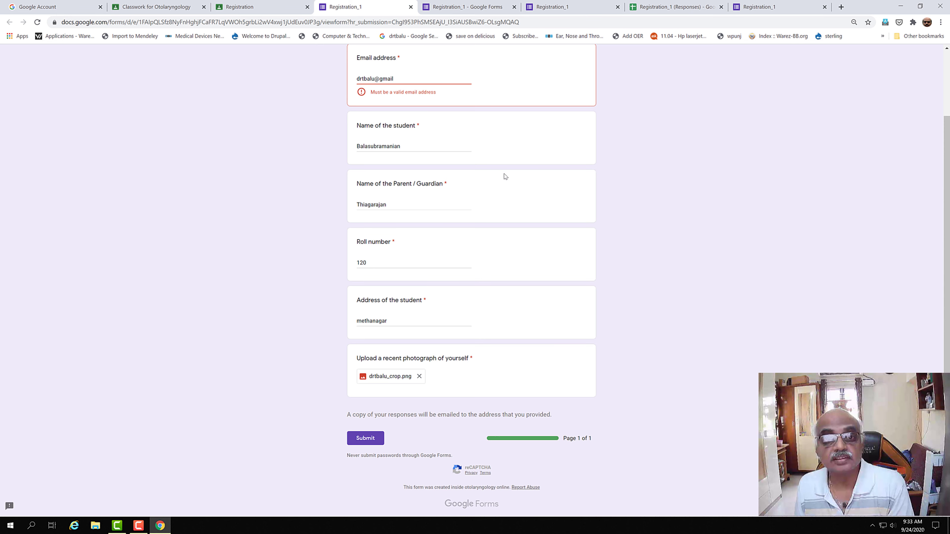
Step: Complete the email address with '.com' and submit the registration
{"action": "left_click", "coordinate": [404, 80]}
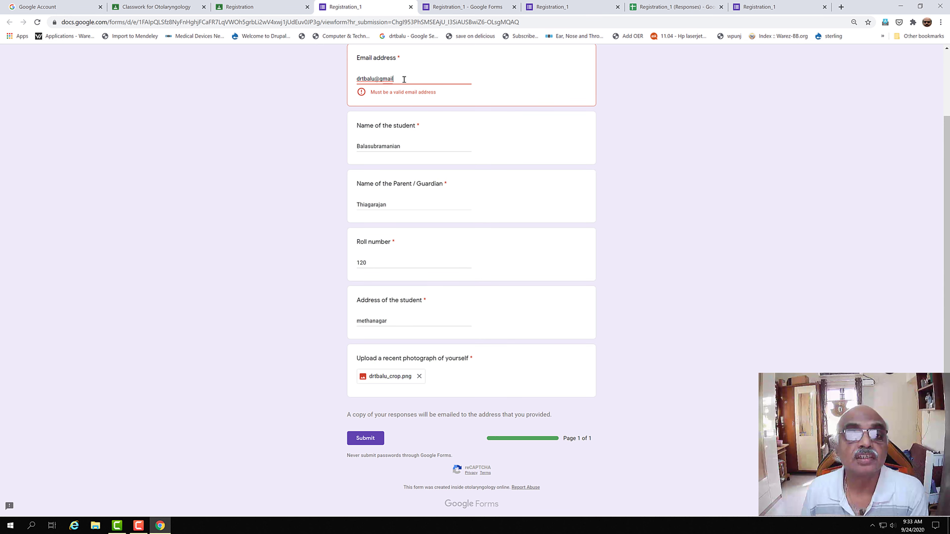
{"action": "type", "text": ".com"}
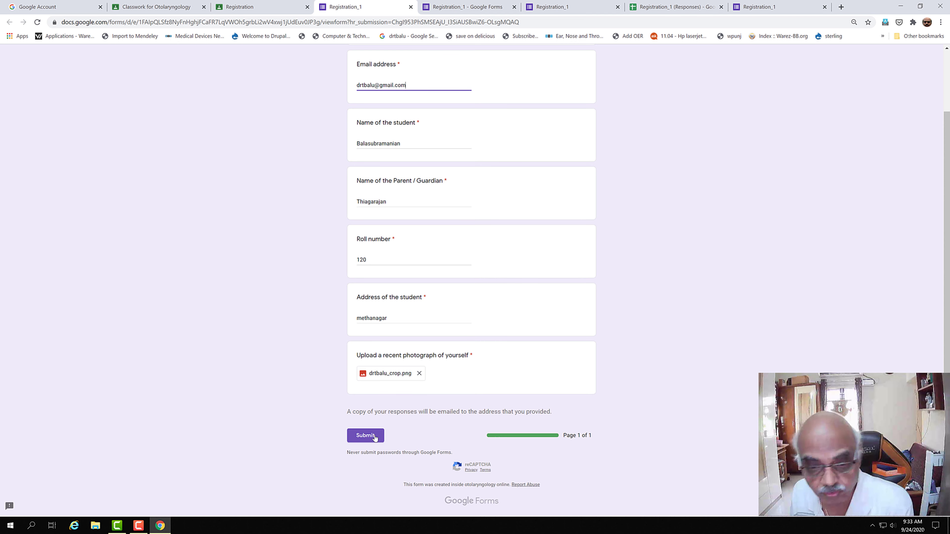
{"action": "left_click", "coordinate": [368, 441]}
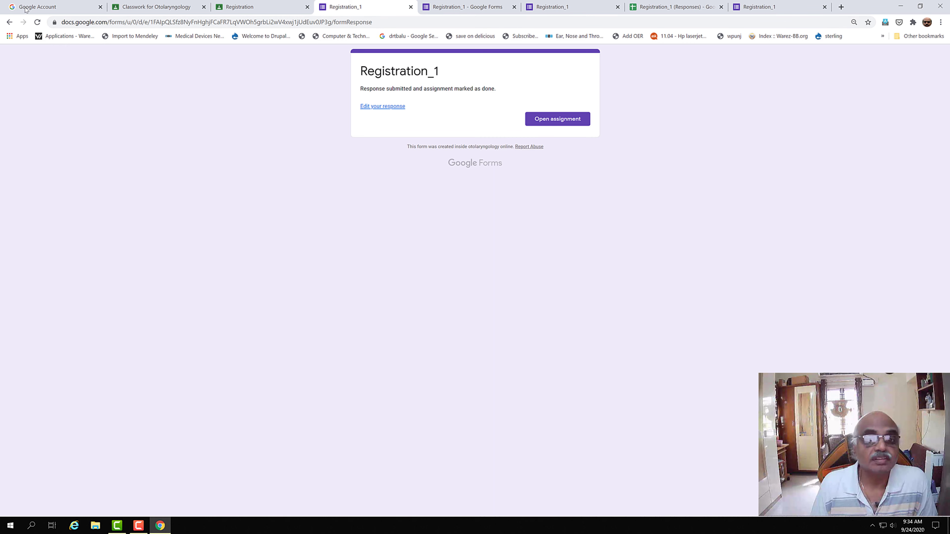
Step: Switch to the form's responses spreadsheet tab
{"action": "left_click", "coordinate": [781, 11]}
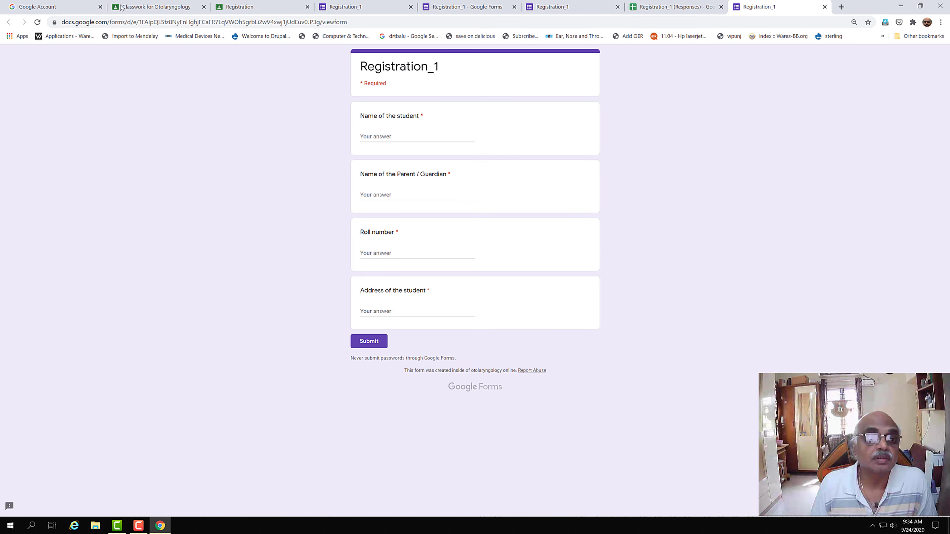
{"action": "left_click", "coordinate": [358, 8]}
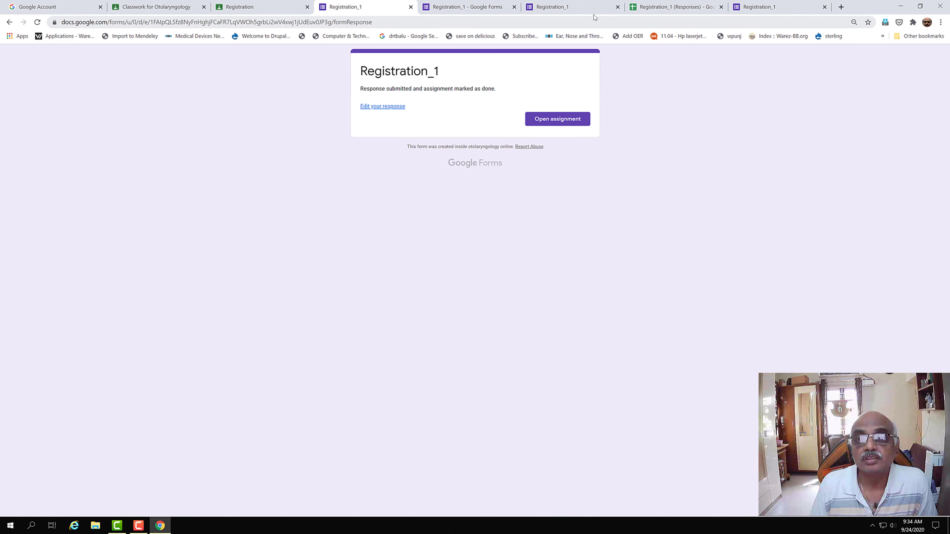
{"action": "left_click", "coordinate": [679, 9]}
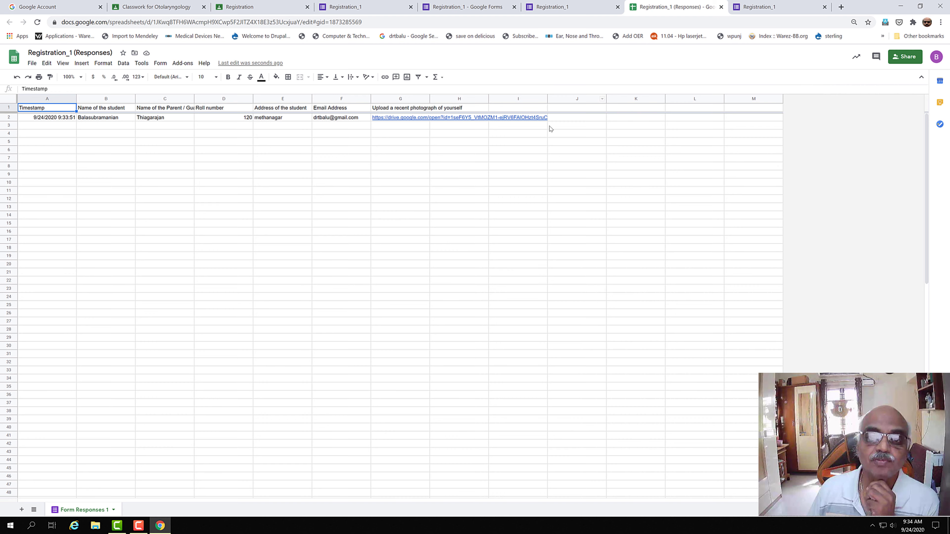
Step: Inspect the response's photo link in H2 and submitted email in F2
{"action": "left_click", "coordinate": [442, 119]}
{"action": "left_click", "coordinate": [370, 119]}
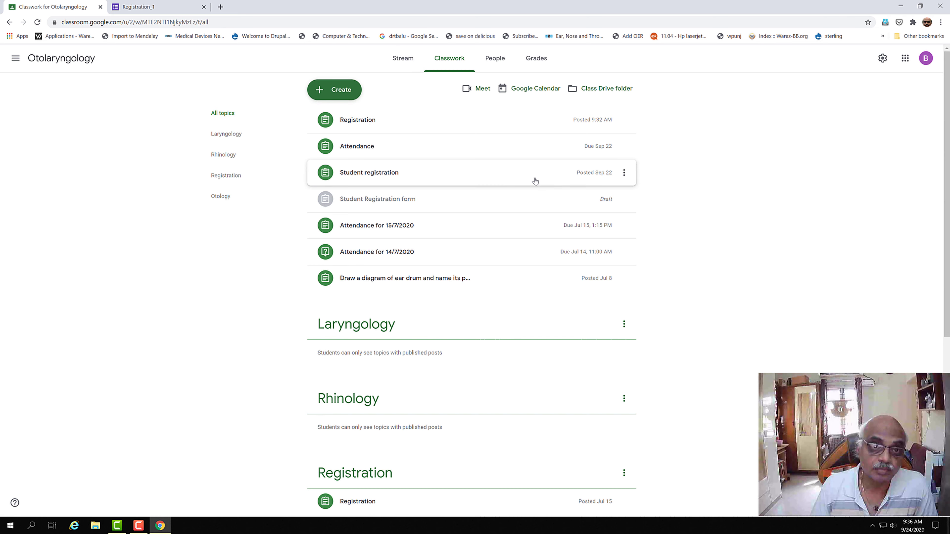
Step: Start a new quiz assignment from the Classwork page's Create menu
{"action": "left_click", "coordinate": [342, 97]}
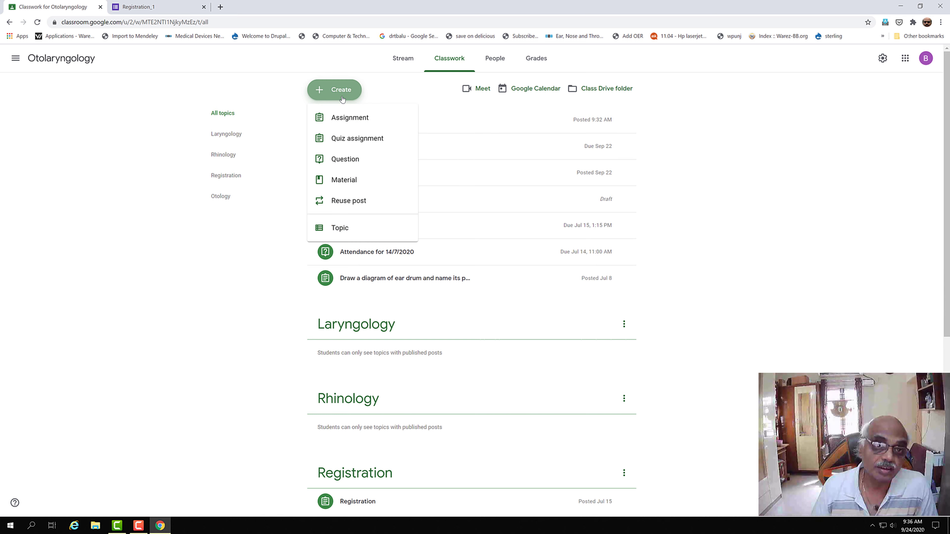
{"action": "left_click", "coordinate": [356, 141]}
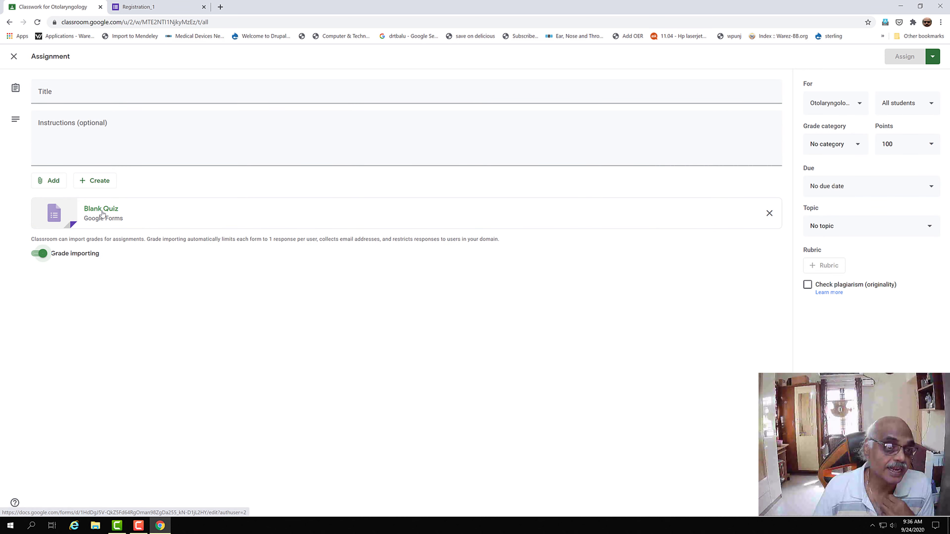
Step: Title the quiz assignment 'History quiz' and open its attached Blank Quiz form
{"action": "left_click", "coordinate": [98, 92]}
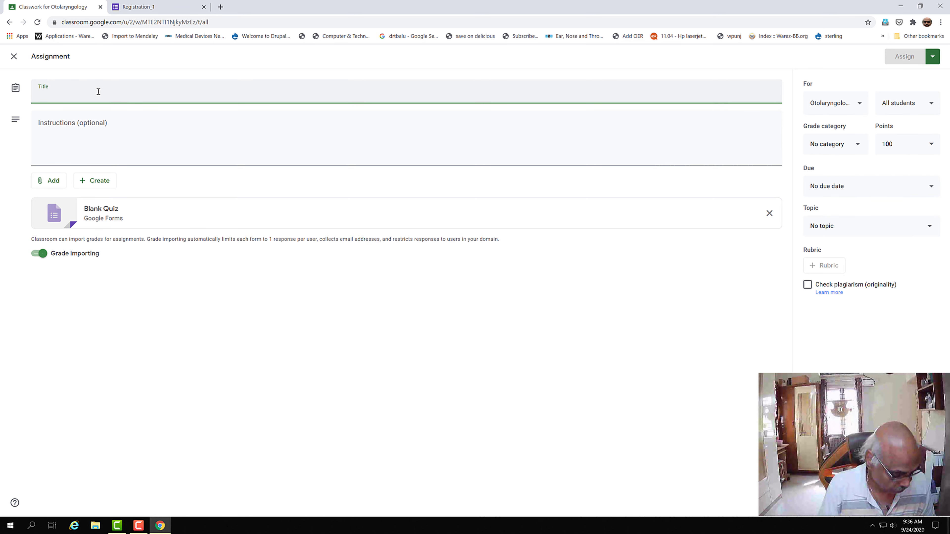
{"action": "type", "text": "Quiz"}
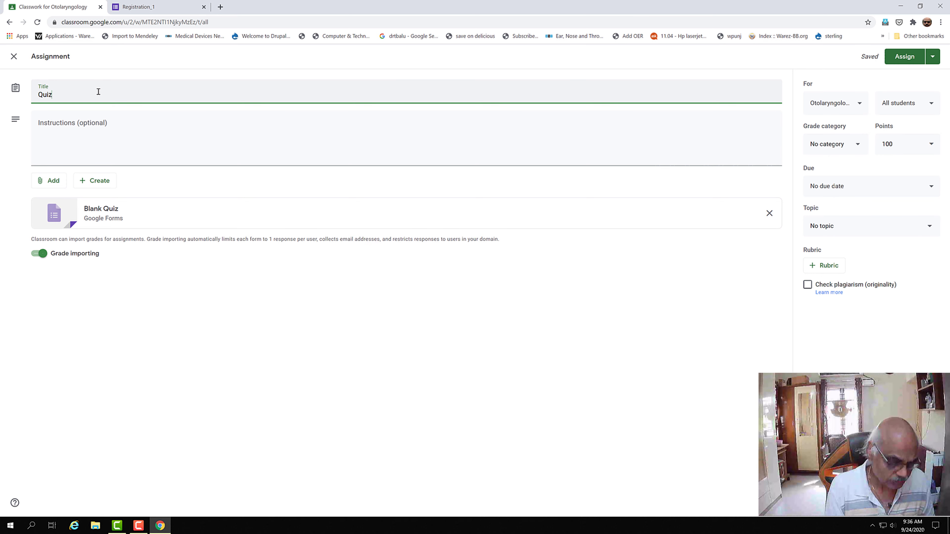
{"action": "key", "text": "BackSpace"}
{"action": "key", "text": "BackSpace"}
{"action": "key", "text": "BackSpace"}
{"action": "key", "text": "BackSpace"}
{"action": "type", "text": "Hist"}
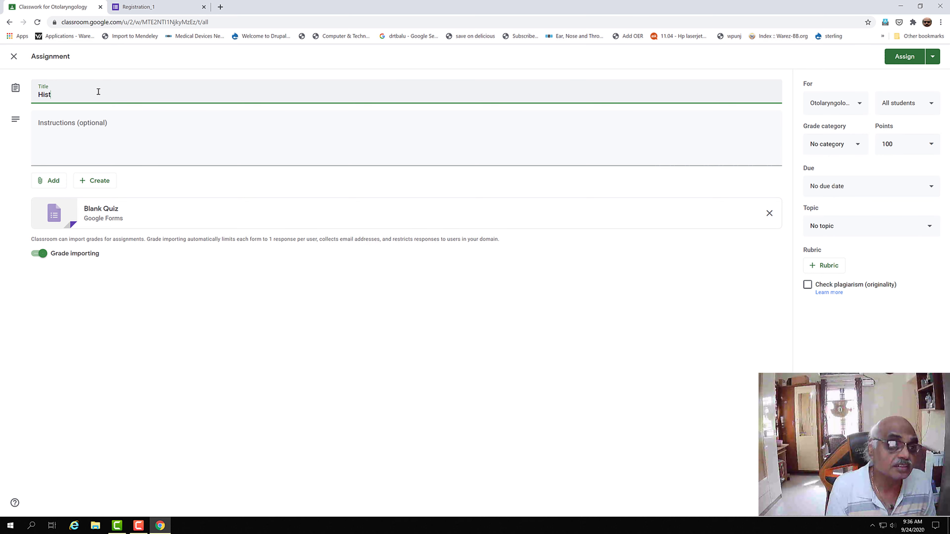
{"action": "type", "text": "ory quiz"}
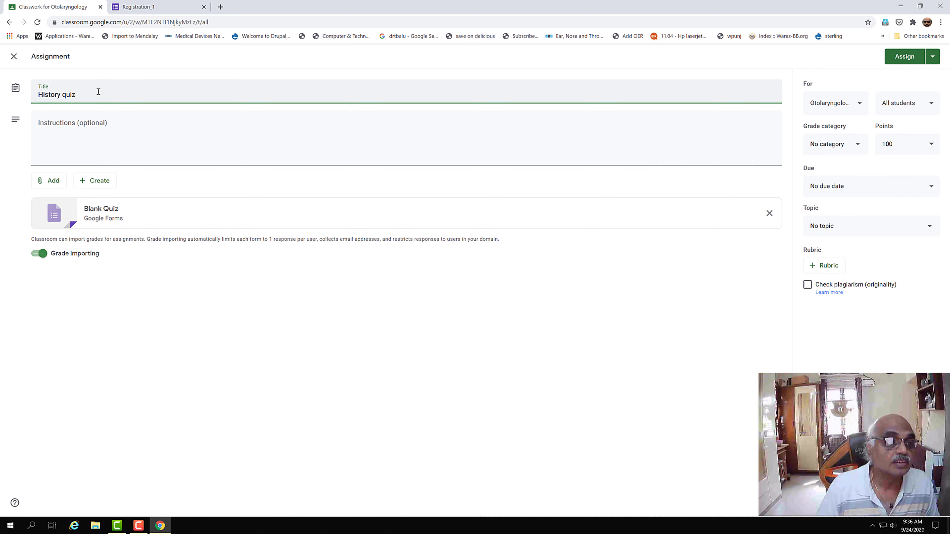
{"action": "left_click", "coordinate": [77, 123]}
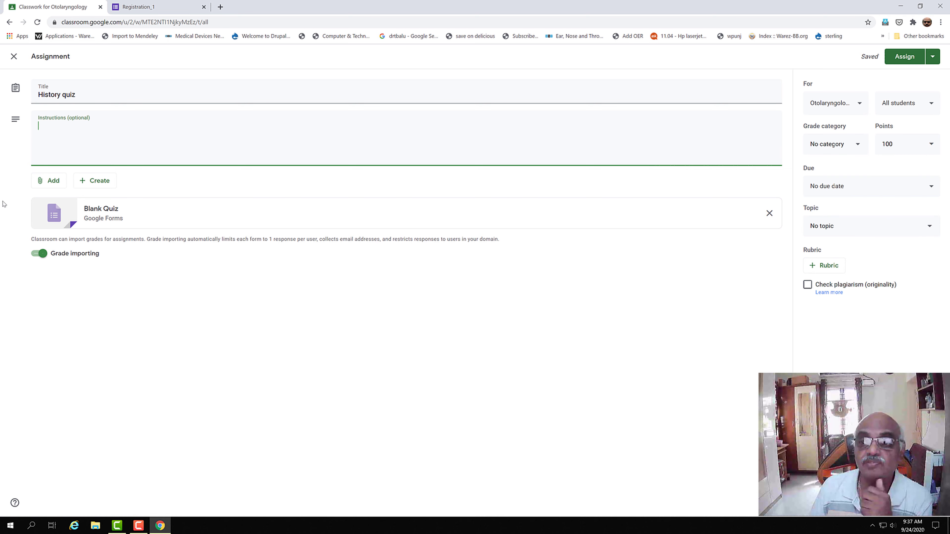
{"action": "left_click", "coordinate": [94, 213]}
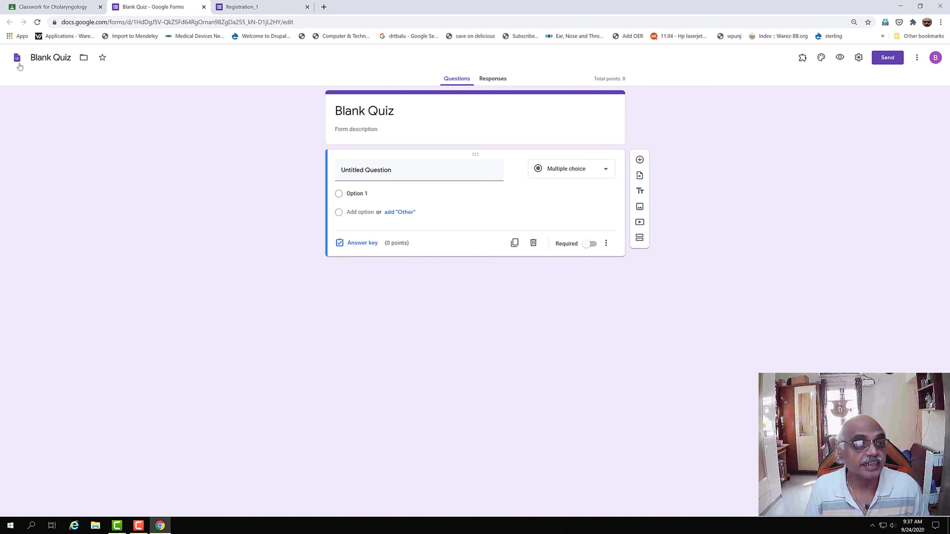
Step: Rename the form file from Blank Quiz to History
{"action": "left_click", "coordinate": [42, 58]}
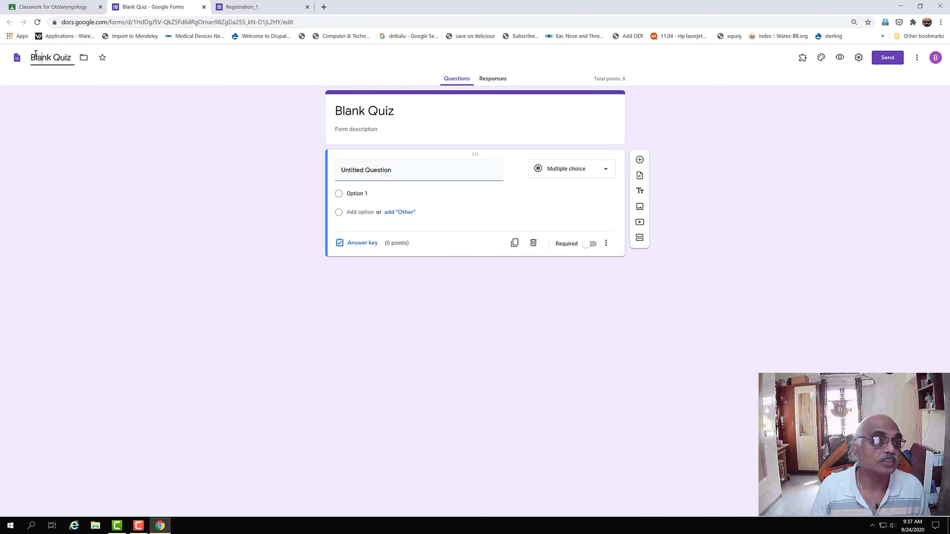
{"action": "left_click_drag", "start_coordinate": [30, 57], "coordinate": [73, 56]}
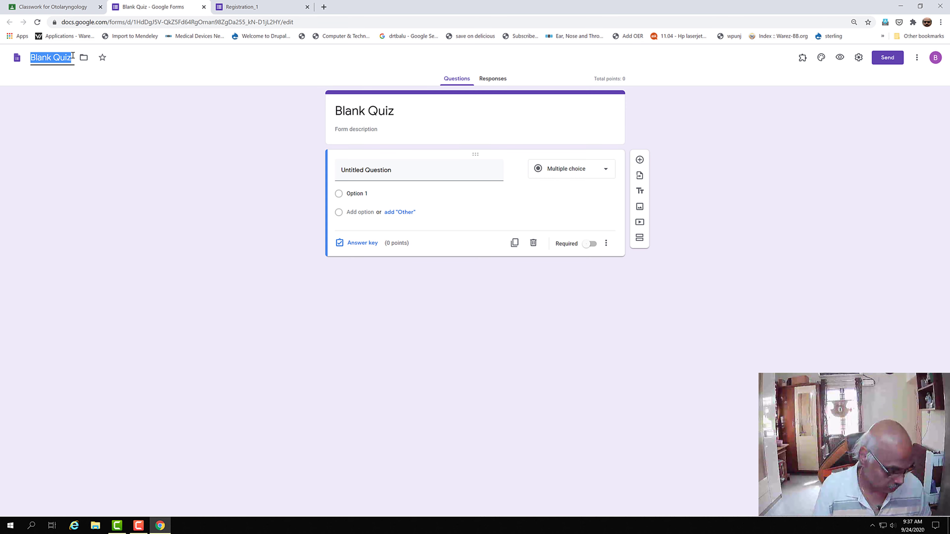
{"action": "type", "text": "History"}
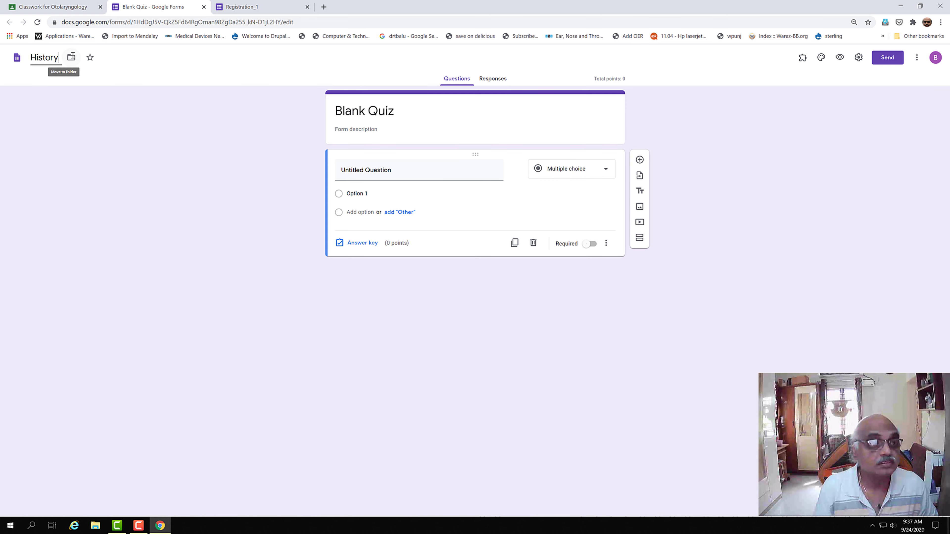
Step: Change the form title to History and add a new question
{"action": "left_click", "coordinate": [477, 121]}
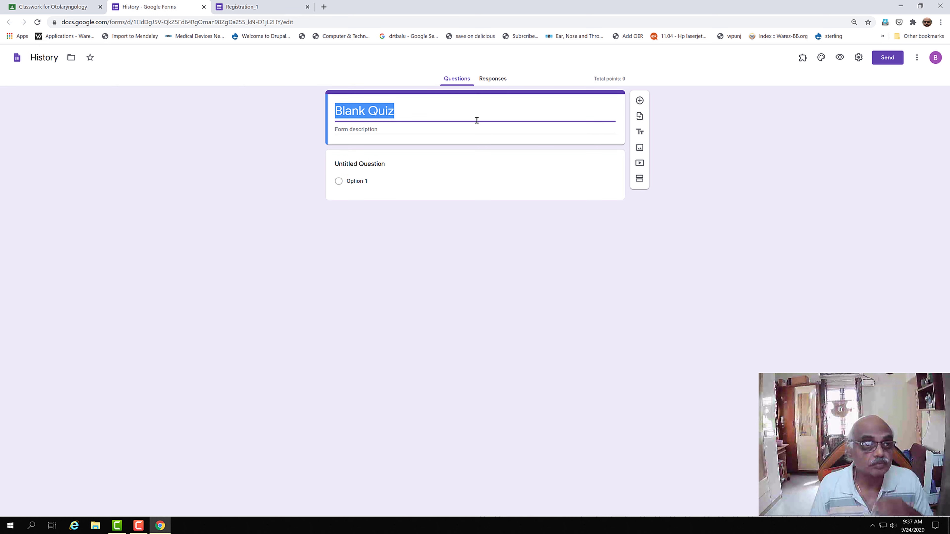
{"action": "type", "text": "Histpor"}
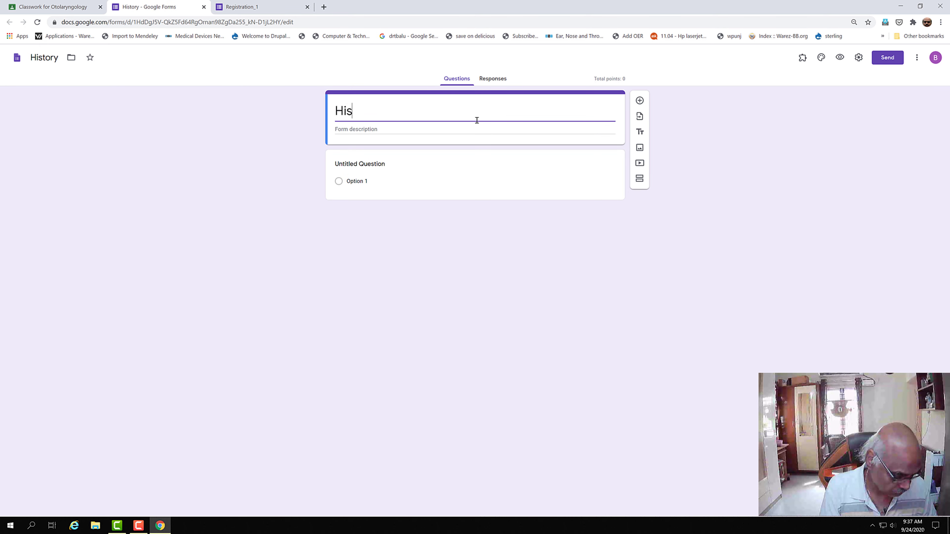
{"action": "key", "text": "BackSpace"}
{"action": "key", "text": "BackSpace"}
{"action": "key", "text": "BackSpace"}
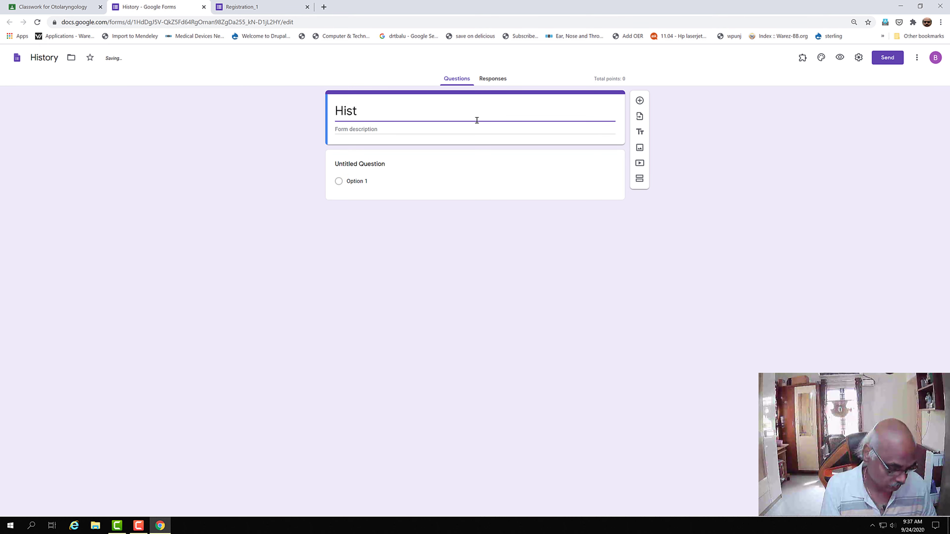
{"action": "type", "text": "ory"}
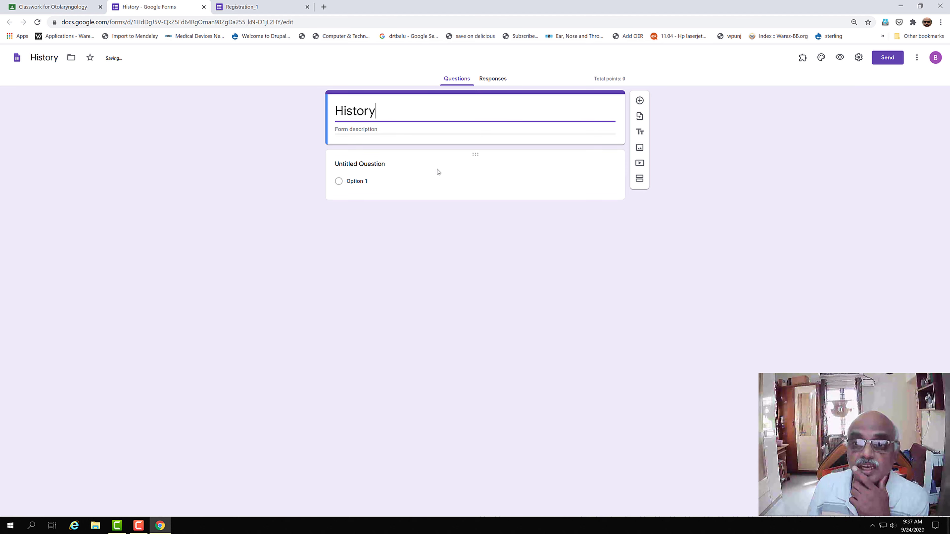
{"action": "left_click", "coordinate": [640, 100]}
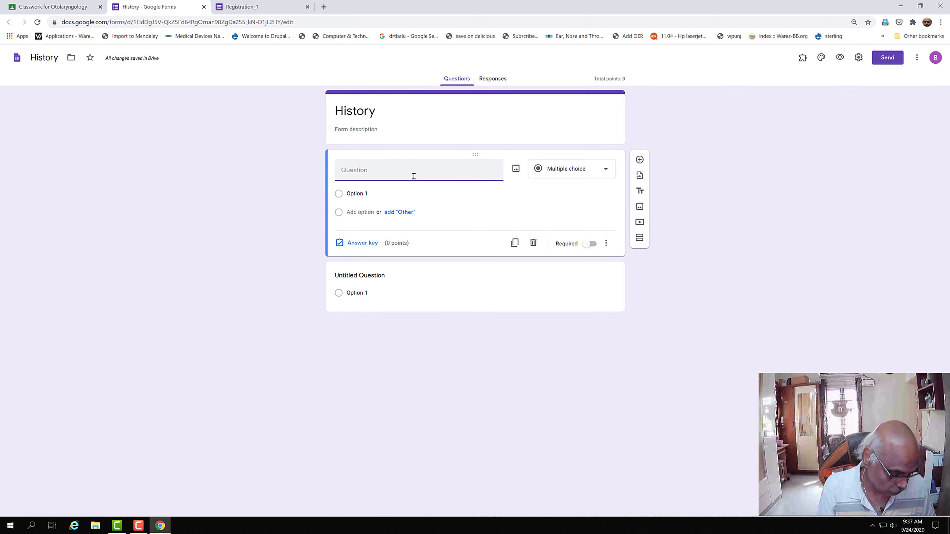
Step: Enter the question 'Where is the Tajmahal?' as a Multiple choice question
{"action": "type", "text": "Where is the "}
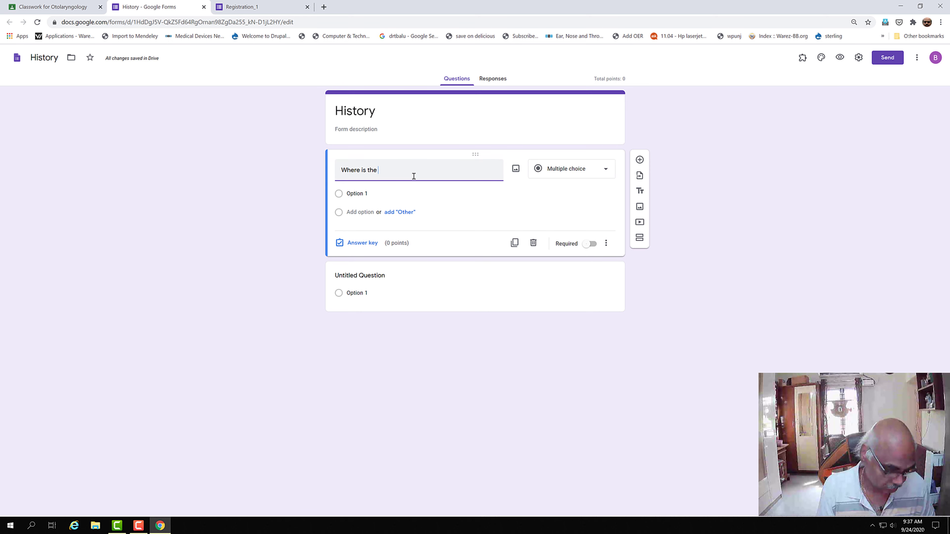
{"action": "type", "text": "Tajmahal"}
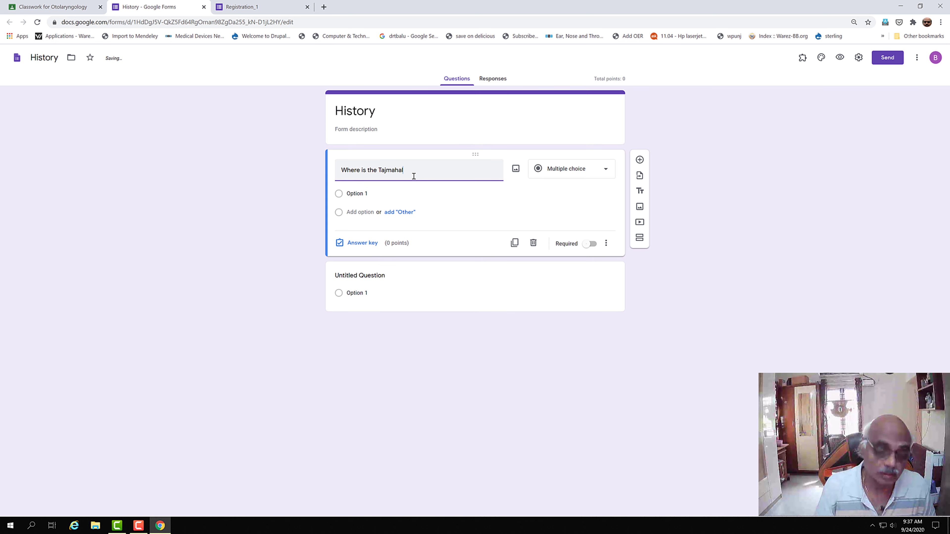
{"action": "type", "text": "?"}
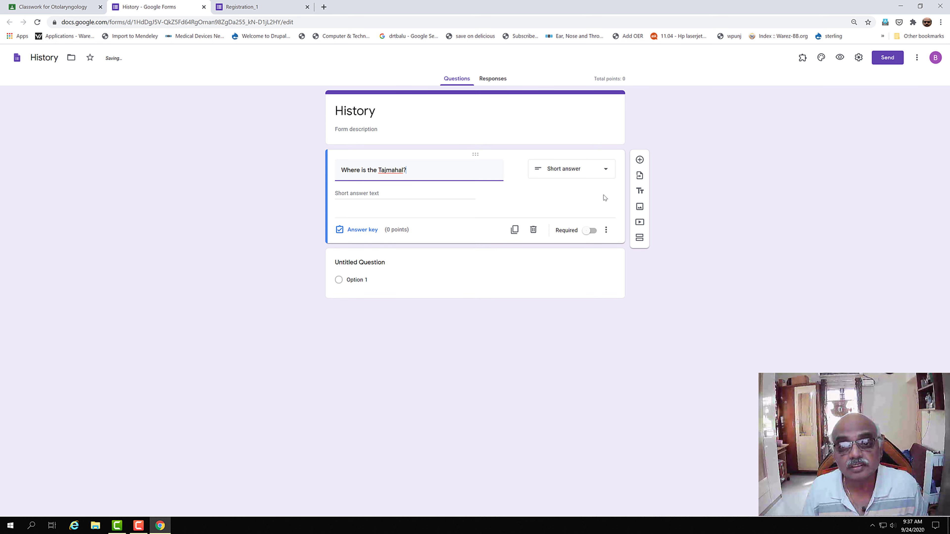
{"action": "left_click", "coordinate": [606, 172]}
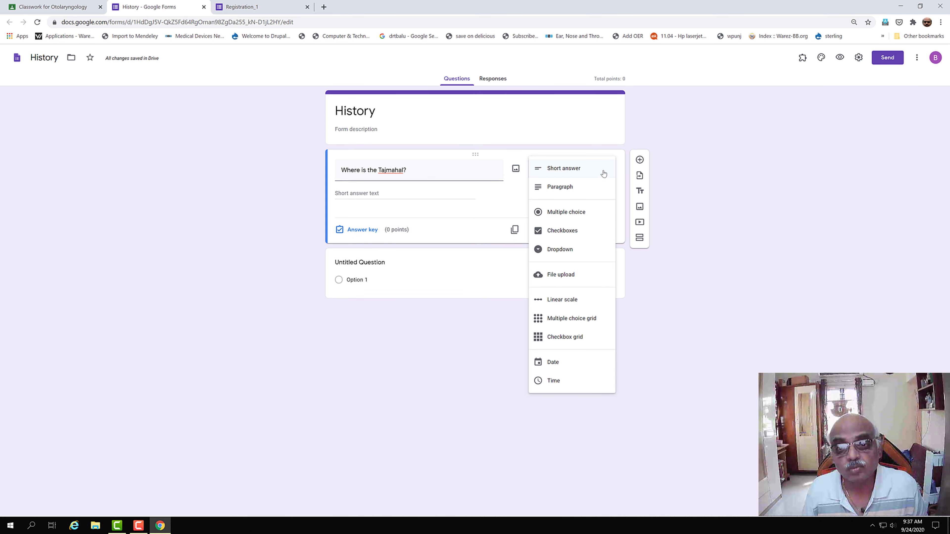
{"action": "left_click", "coordinate": [573, 213]}
Step: Fill in the answer options Agra, Delhi, Chennai and Bangalore
{"action": "left_click", "coordinate": [366, 194]}
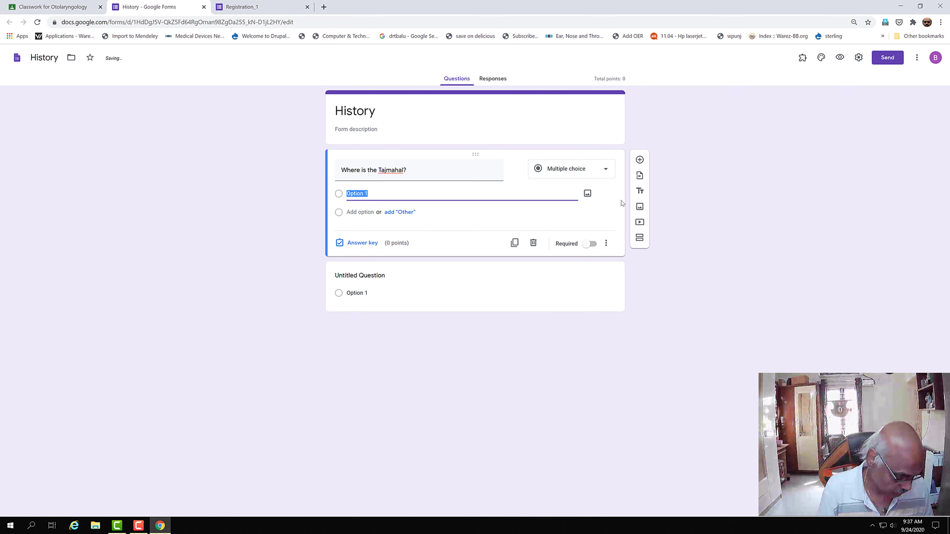
{"action": "type", "text": "Agra"}
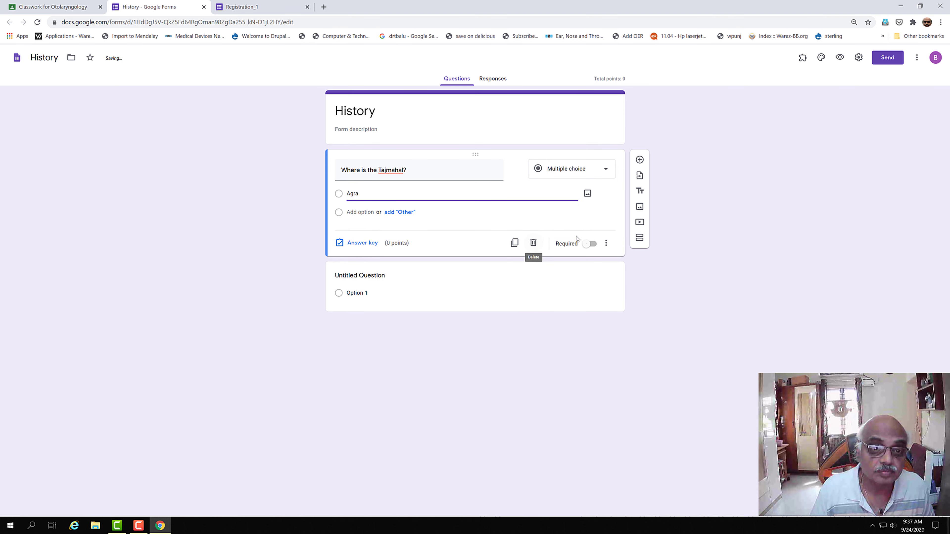
{"action": "left_click", "coordinate": [369, 212]}
{"action": "type", "text": "Delhi"}
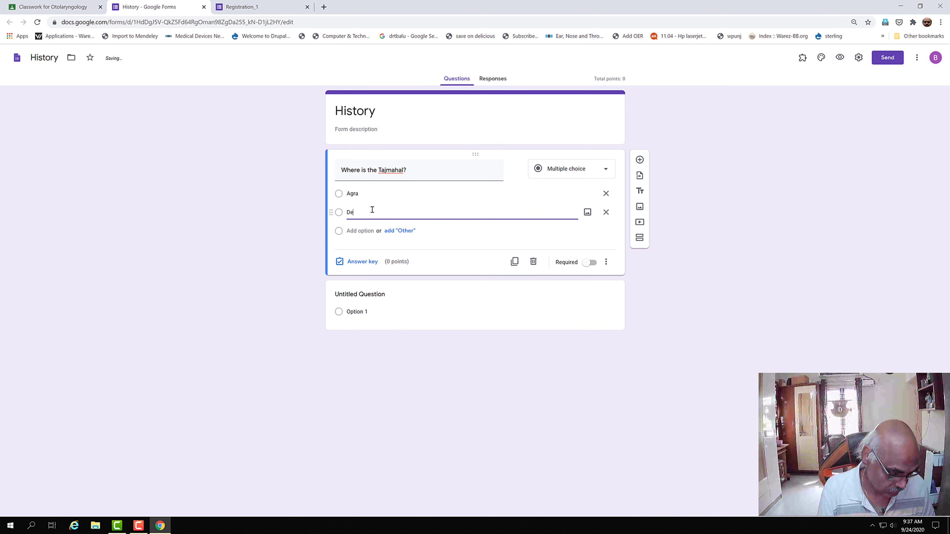
{"action": "left_click", "coordinate": [357, 230]}
{"action": "type", "text": "chennai"}
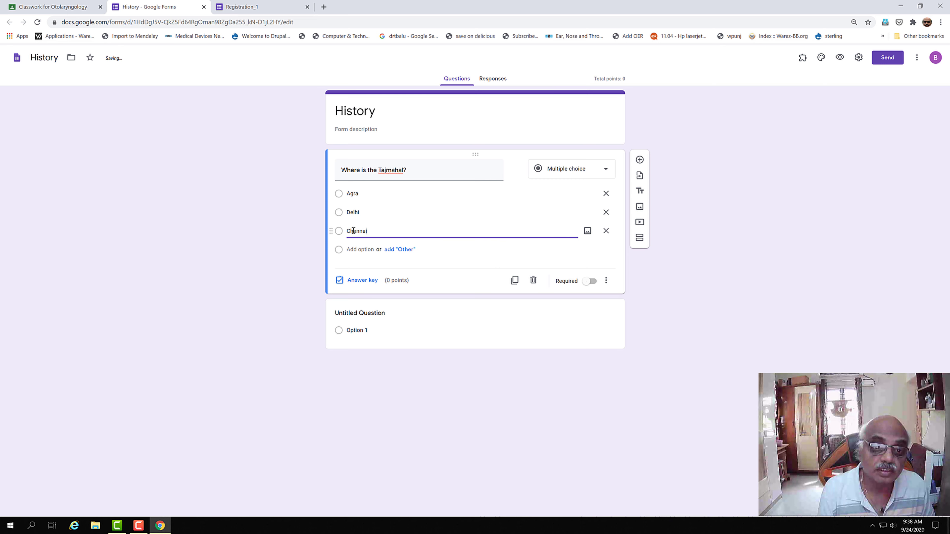
{"action": "left_click", "coordinate": [359, 249]}
{"action": "type", "text": "Bangalore"}
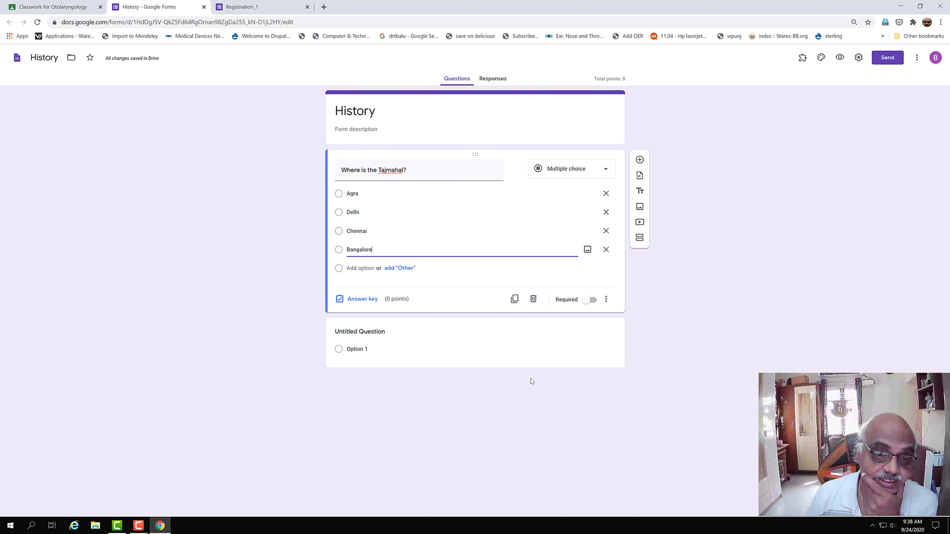
{"action": "left_click", "coordinate": [370, 300]}
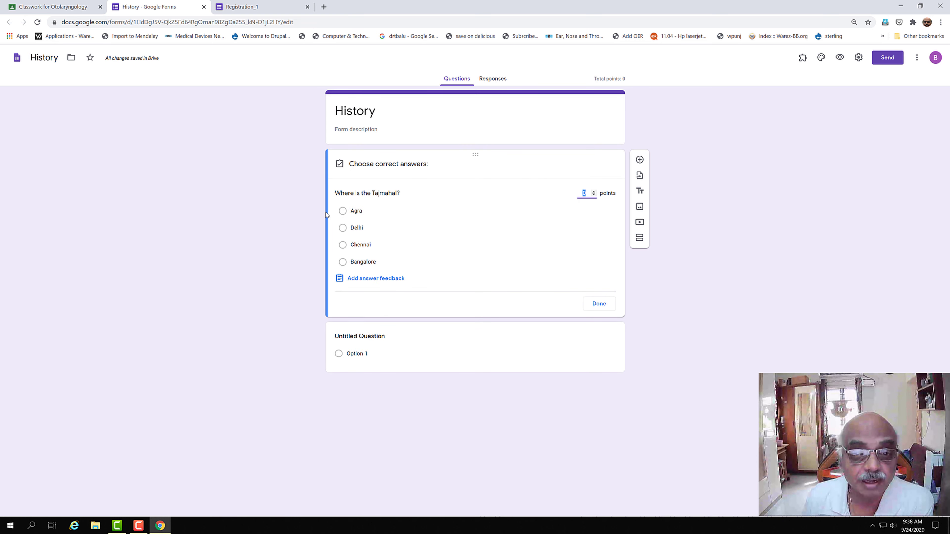
Step: Mark Agra as the correct answer worth 1 point and make the question required
{"action": "left_click", "coordinate": [342, 211]}
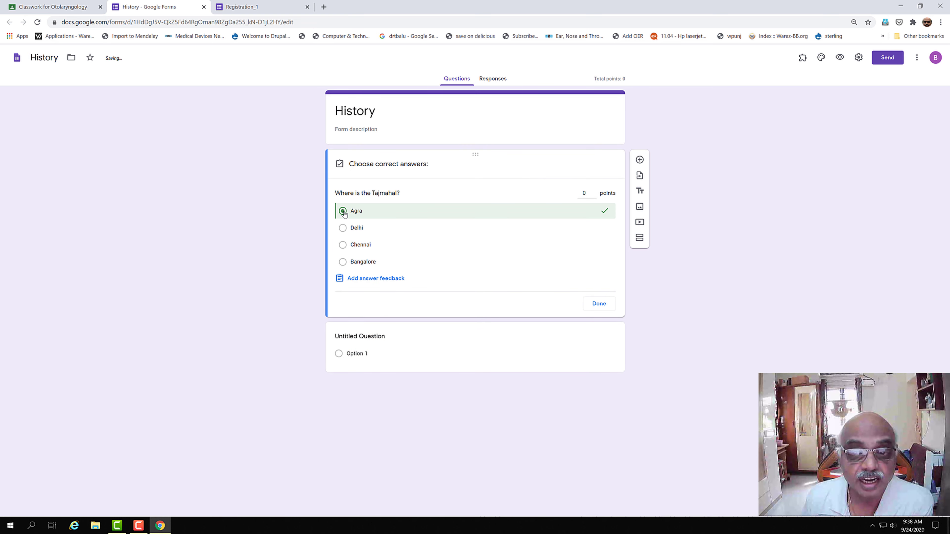
{"action": "left_click", "coordinate": [594, 191]}
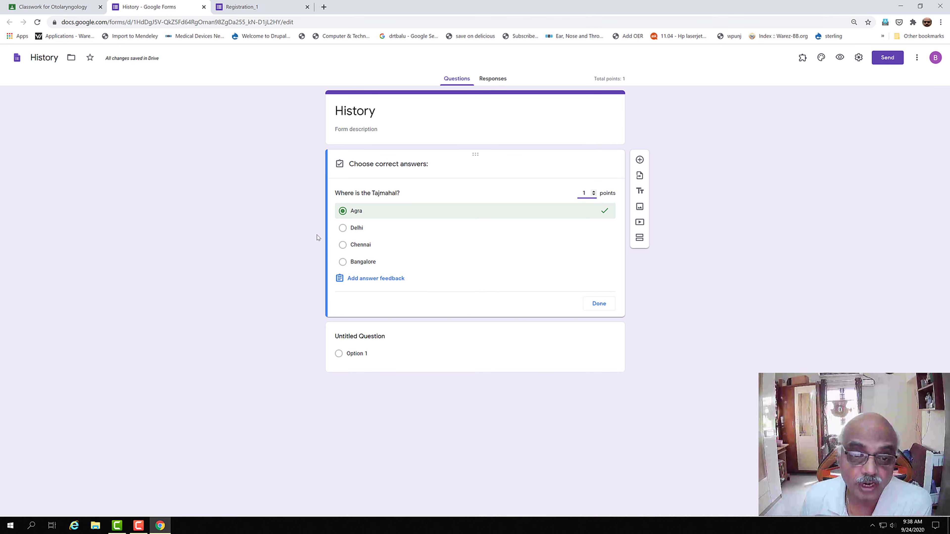
{"action": "left_click", "coordinate": [597, 308]}
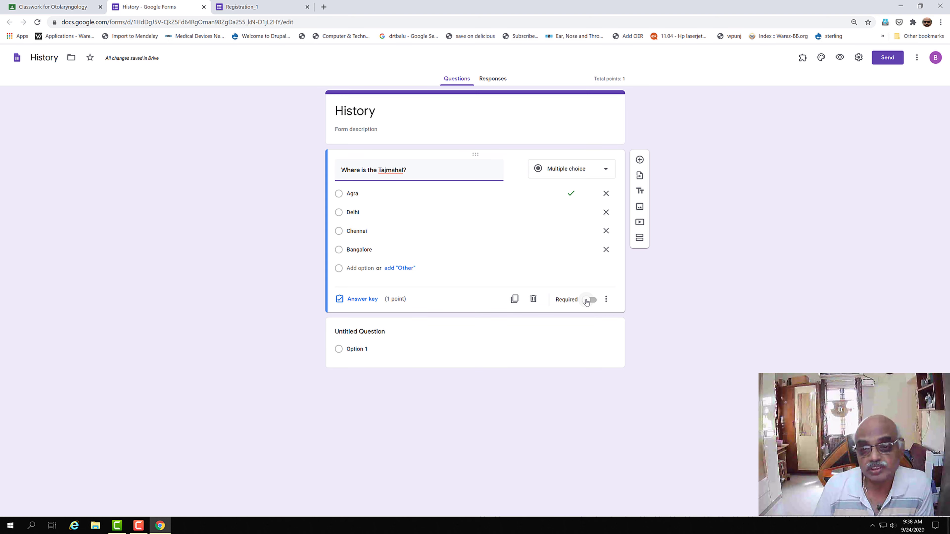
{"action": "left_click", "coordinate": [593, 299]}
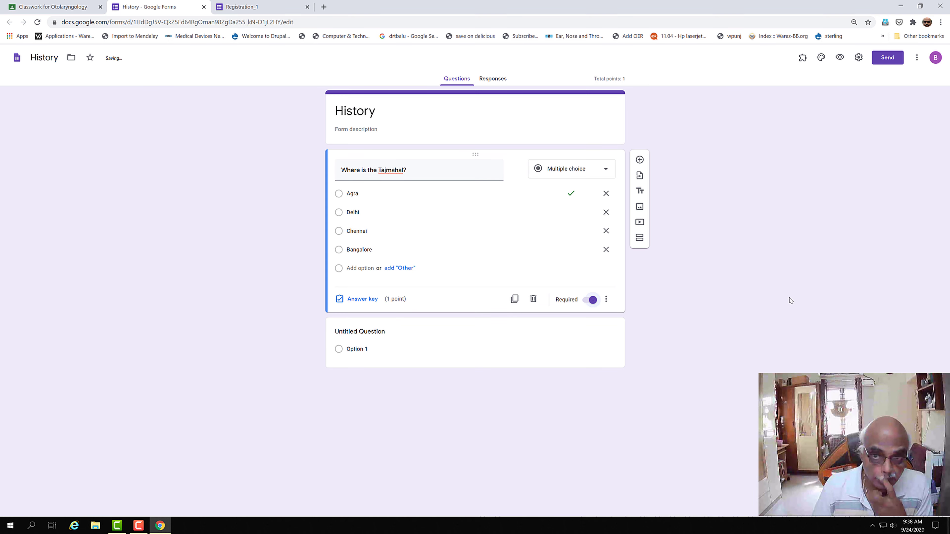
Step: Add a new blank question with Option 1 below the Tajmahal question
{"action": "left_click", "coordinate": [640, 160]}
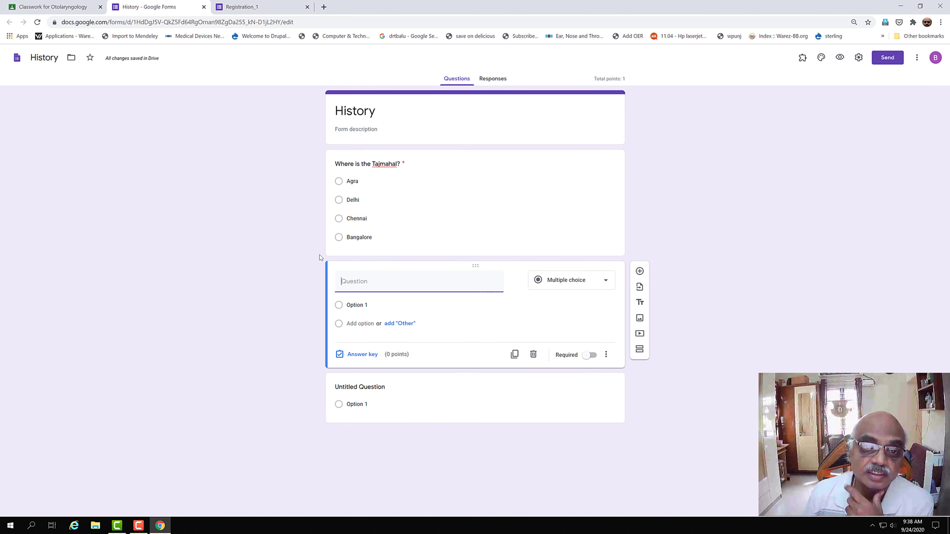
{"action": "left_click", "coordinate": [608, 281]}
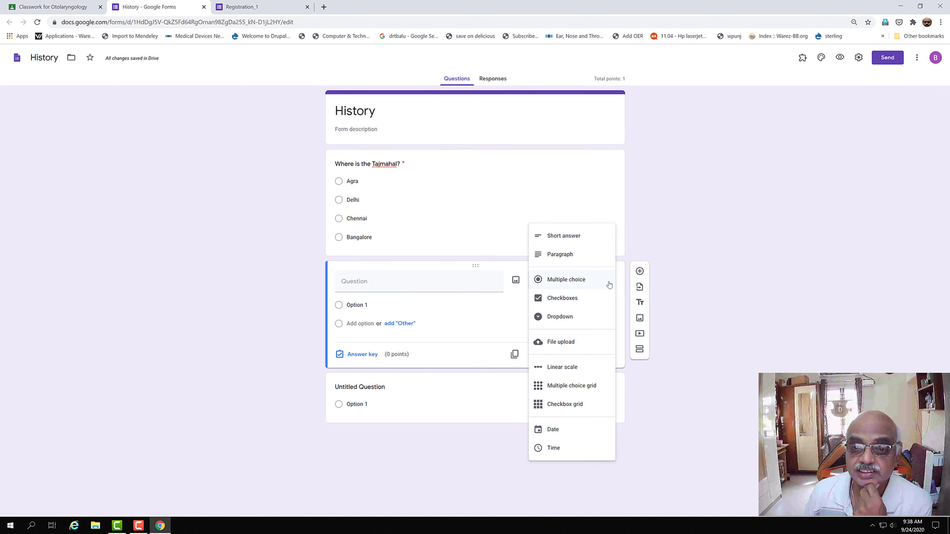
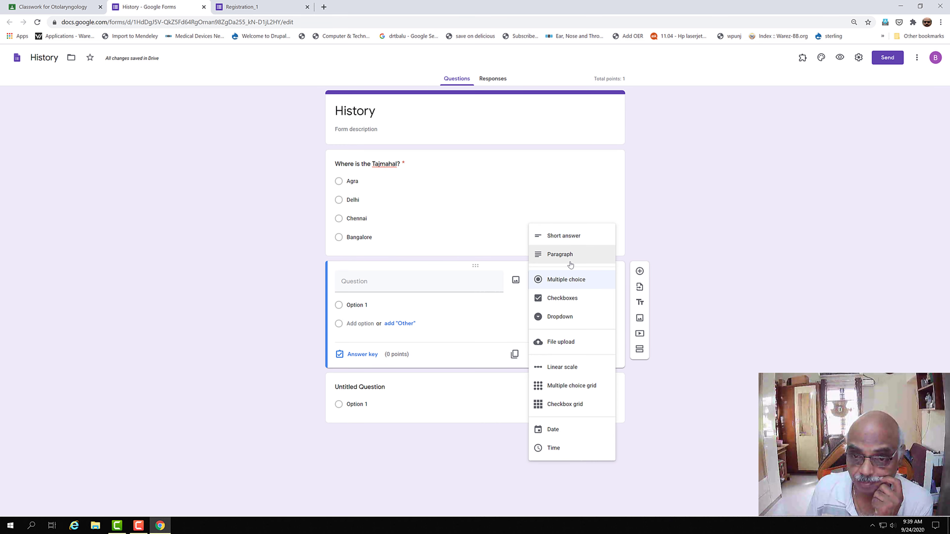
Step: Make the new question a checkbox question titled 'Where is the Tajmahal?'
{"action": "left_click", "coordinate": [576, 304]}
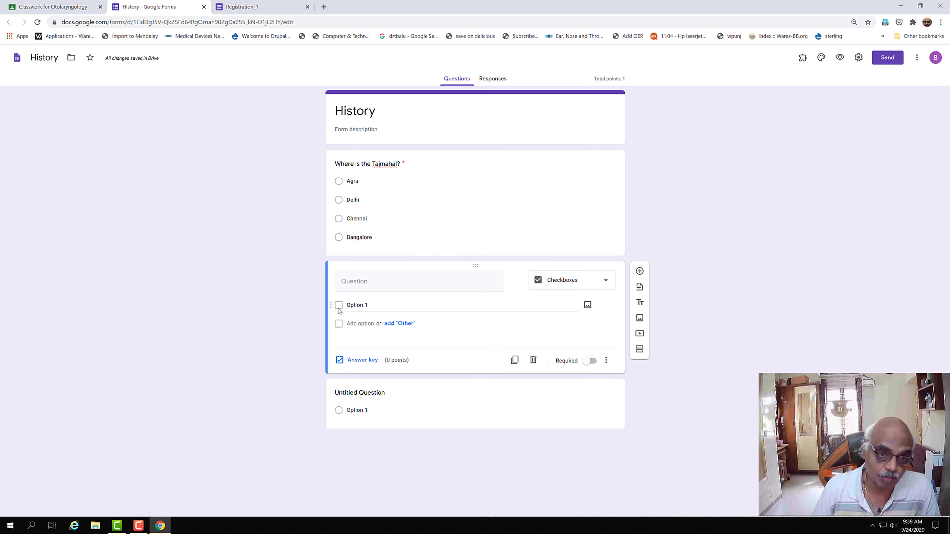
{"action": "left_click", "coordinate": [358, 281]}
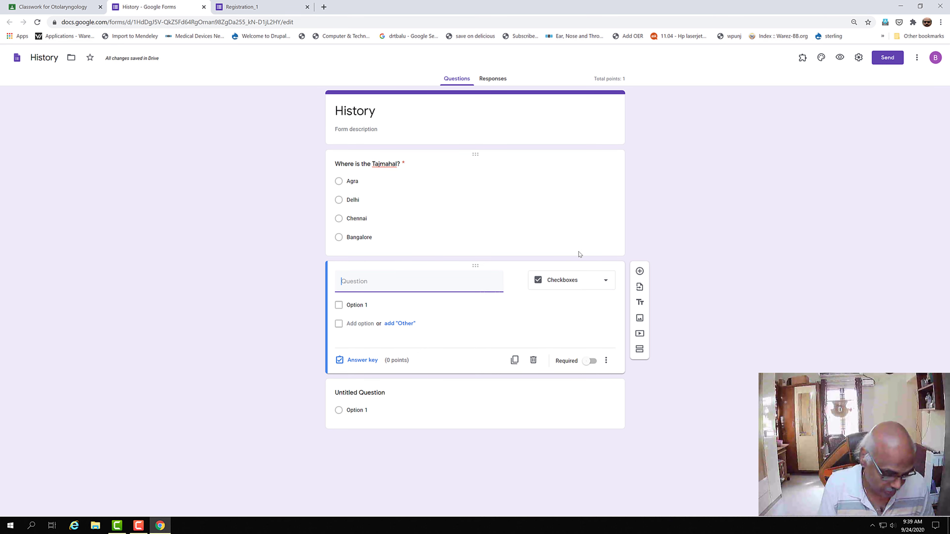
{"action": "type", "text": "Where"}
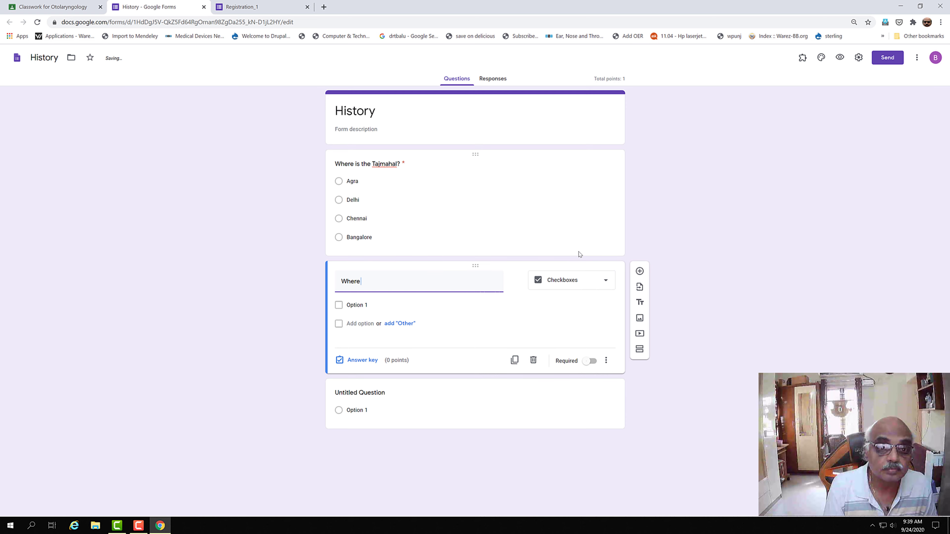
{"action": "type", "text": " is the TAjmaha"}
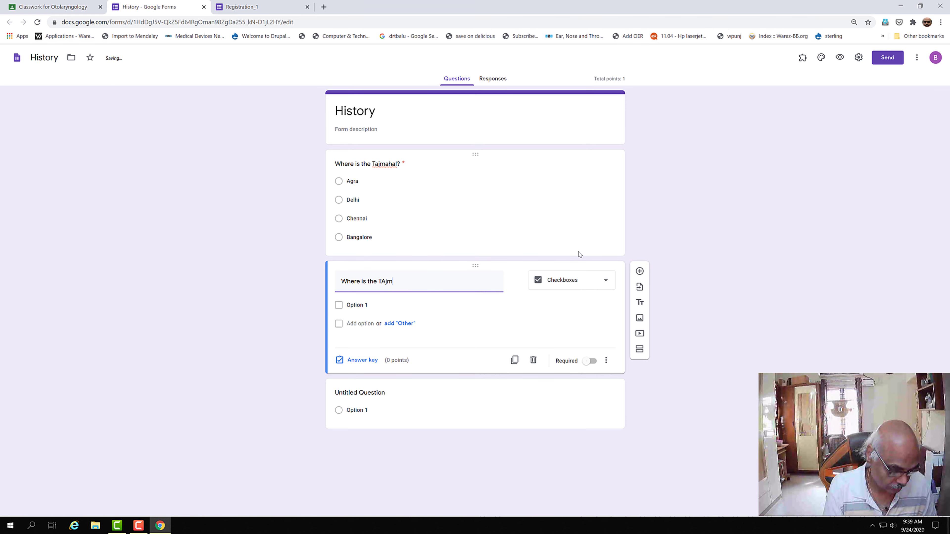
{"action": "key", "text": "BackSpace"}
{"action": "key", "text": "BackSpace"}
{"action": "key", "text": "BackSpace"}
{"action": "key", "text": "BackSpace"}
{"action": "key", "text": "BackSpace"}
{"action": "key", "text": "BackSpace"}
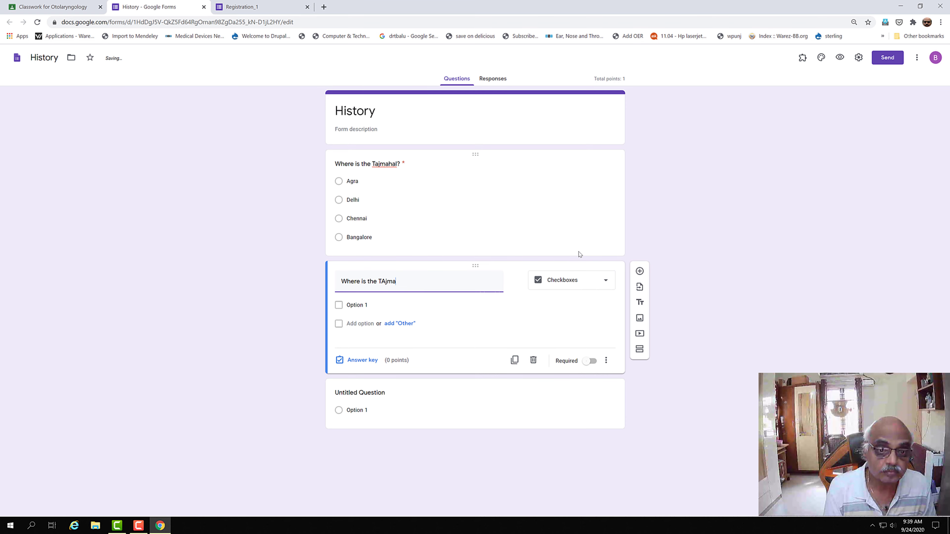
{"action": "type", "text": "jk,"}
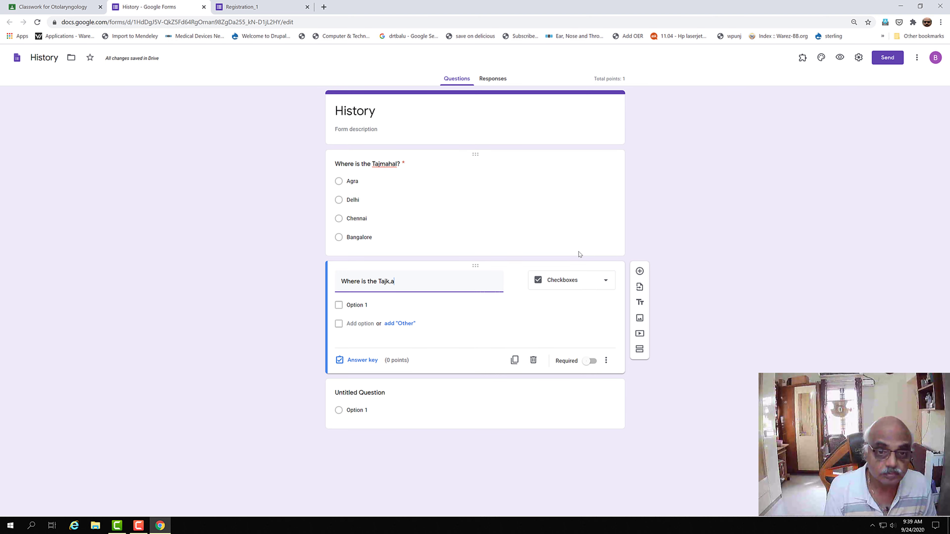
{"action": "type", "text": "ma"}
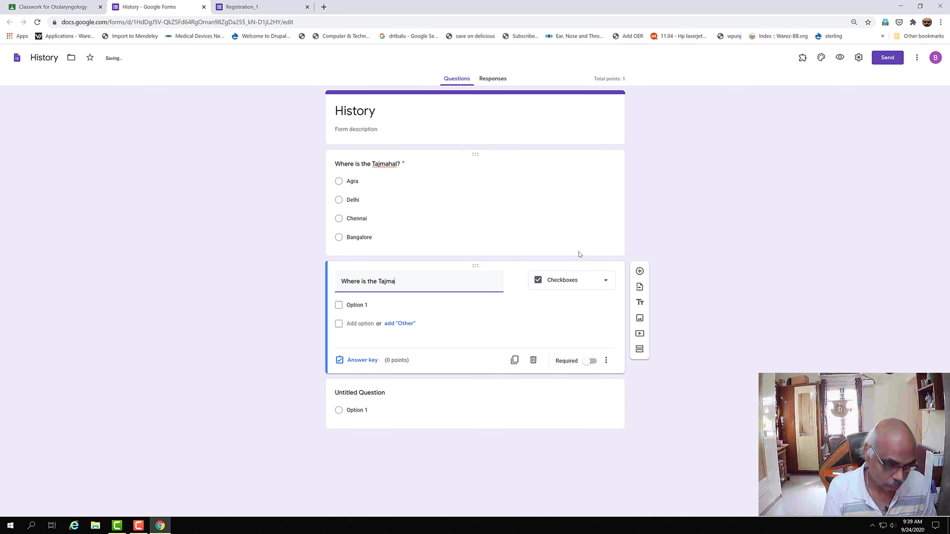
{"action": "type", "text": "hal?"}
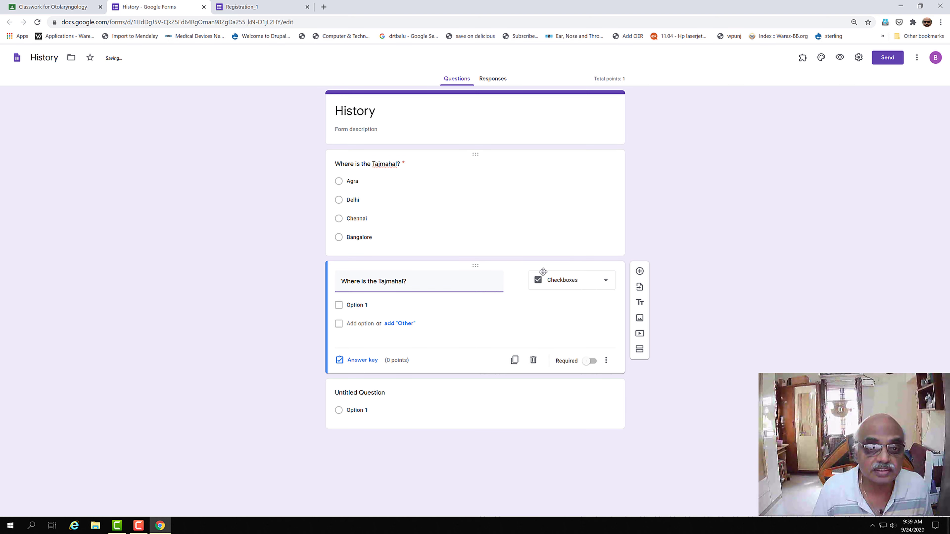
Step: Fill in the checkbox options Agra, Delhi, Chennai and Bangalore
{"action": "left_click", "coordinate": [355, 321]}
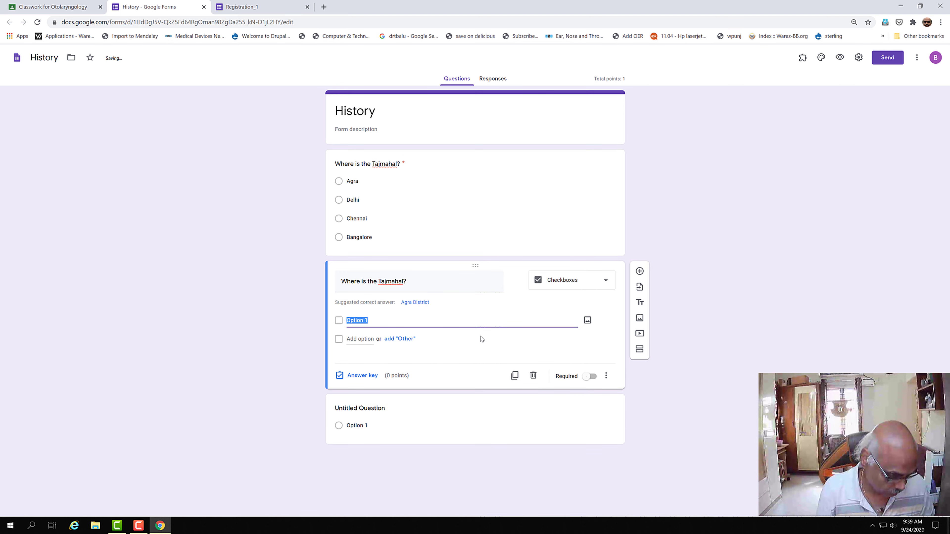
{"action": "type", "text": "Agra"}
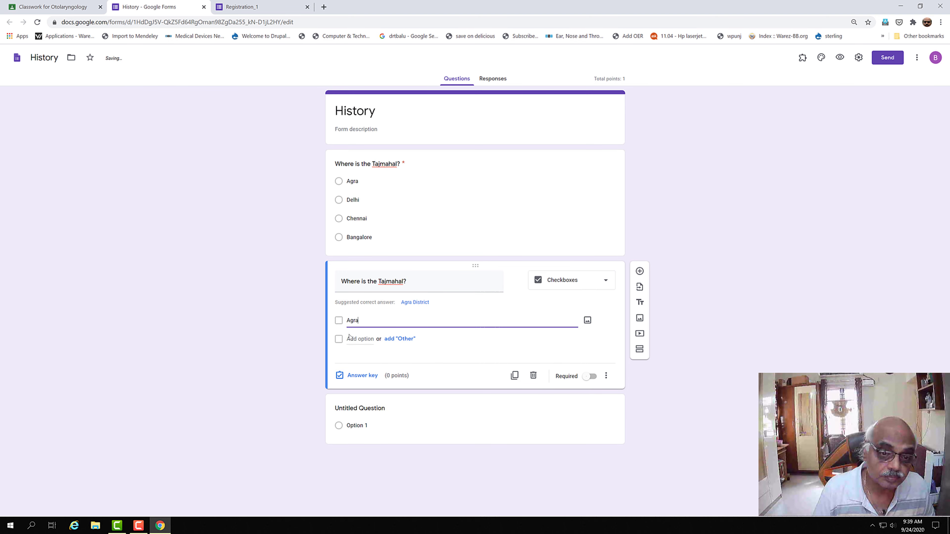
{"action": "left_click", "coordinate": [350, 338]}
{"action": "type", "text": "Elhi"}
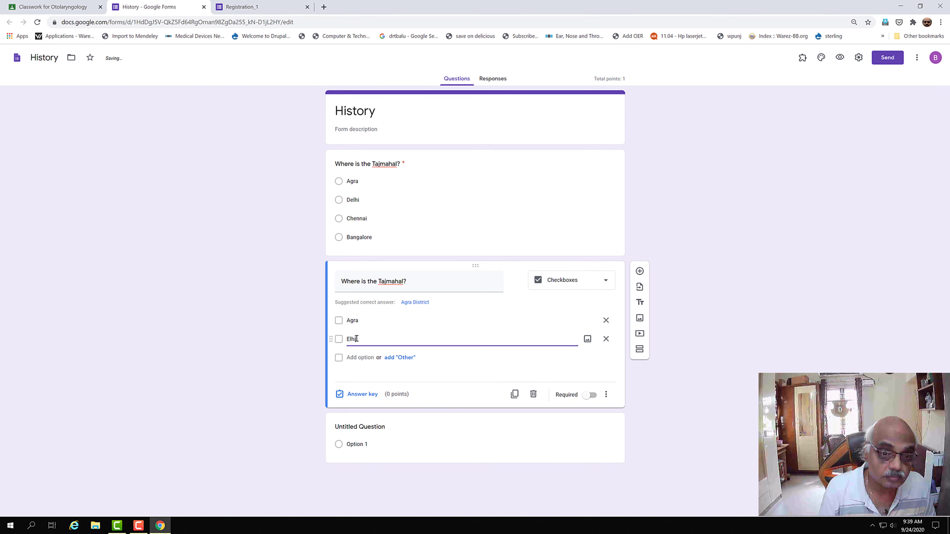
{"action": "key", "text": "BackSpace"}
{"action": "key", "text": "BackSpace"}
{"action": "key", "text": "BackSpace"}
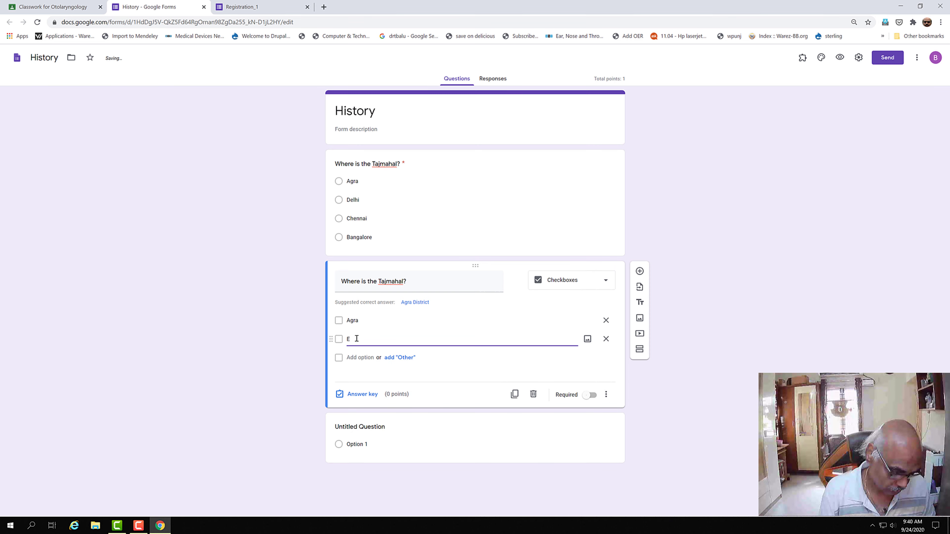
{"action": "type", "text": "Delhi"}
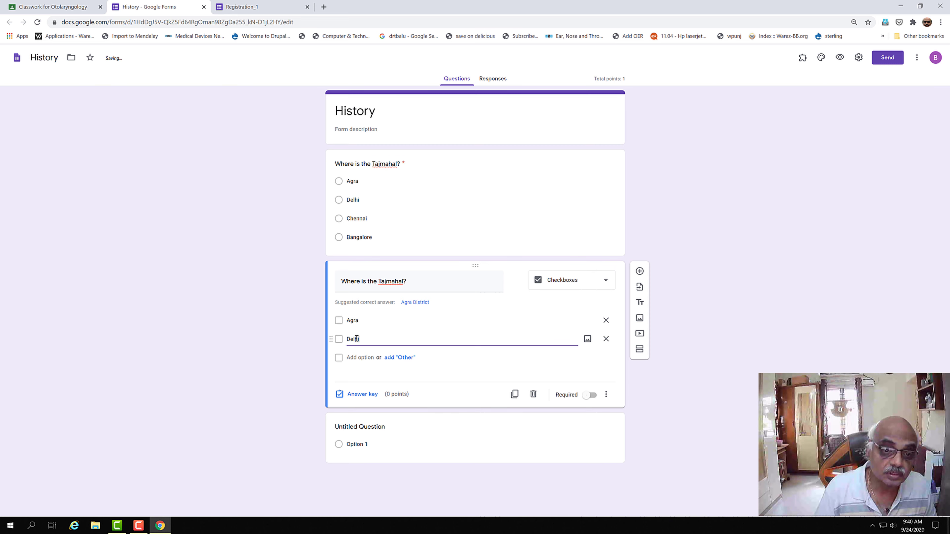
{"action": "left_click", "coordinate": [353, 357]}
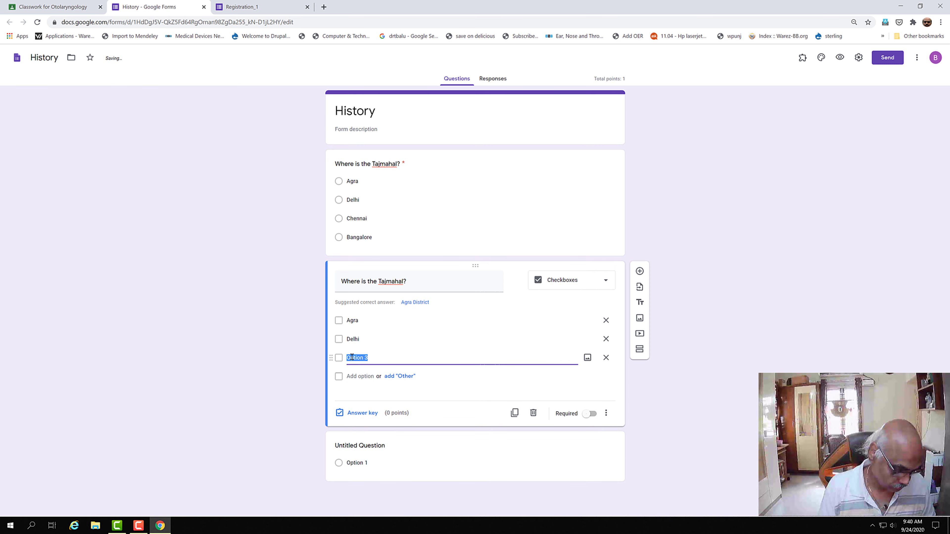
{"action": "type", "text": "Chennai"}
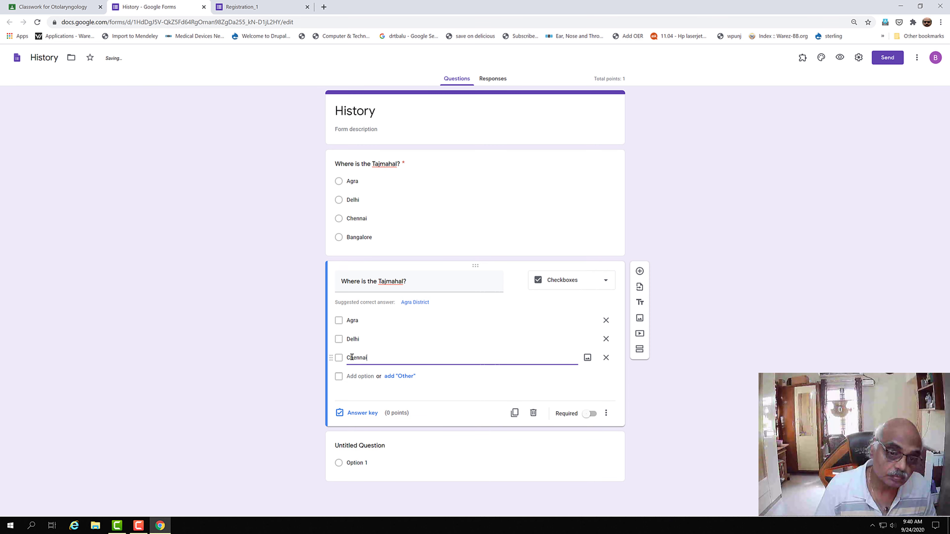
{"action": "left_click", "coordinate": [369, 378]}
{"action": "type", "text": "B"}
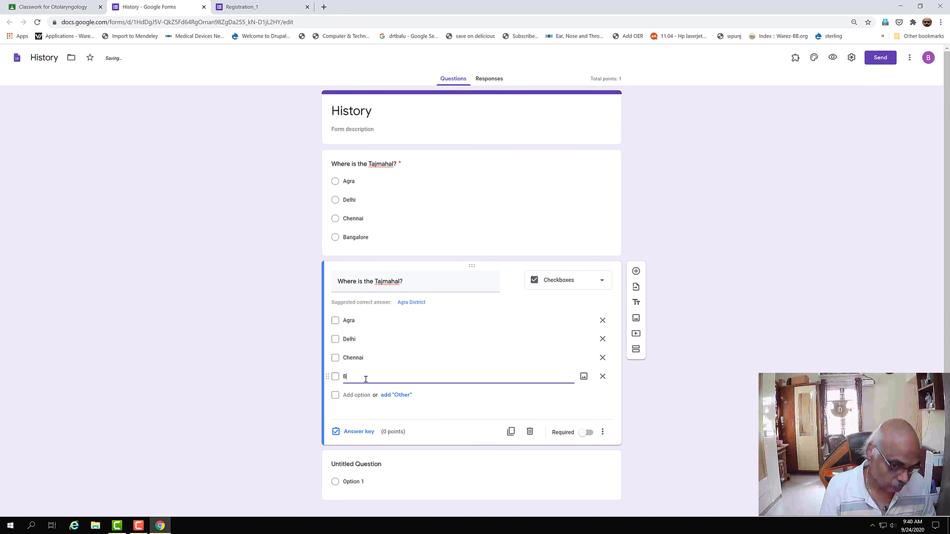
{"action": "type", "text": "angla"}
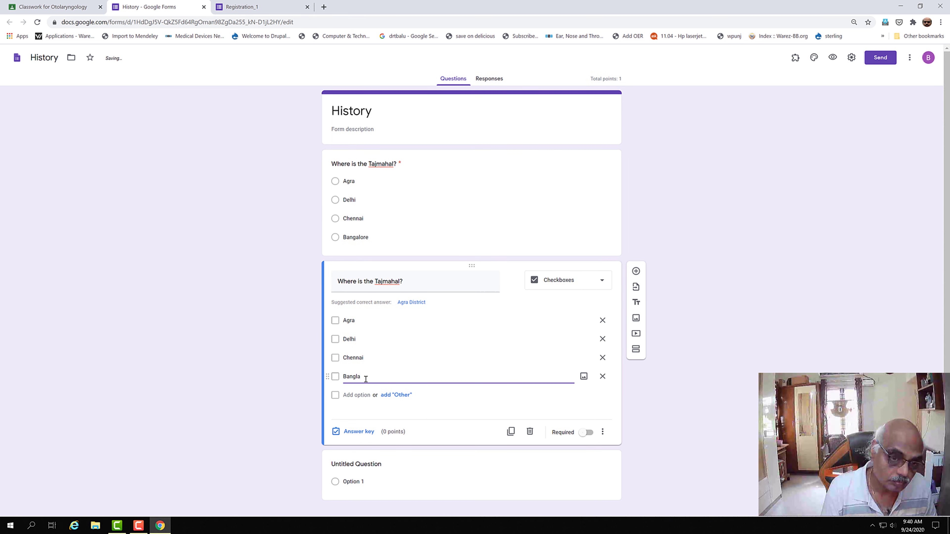
{"action": "key", "text": "BackSpace"}
{"action": "key", "text": "BackSpace"}
{"action": "key", "text": "BackSpace"}
{"action": "type", "text": "alore"}
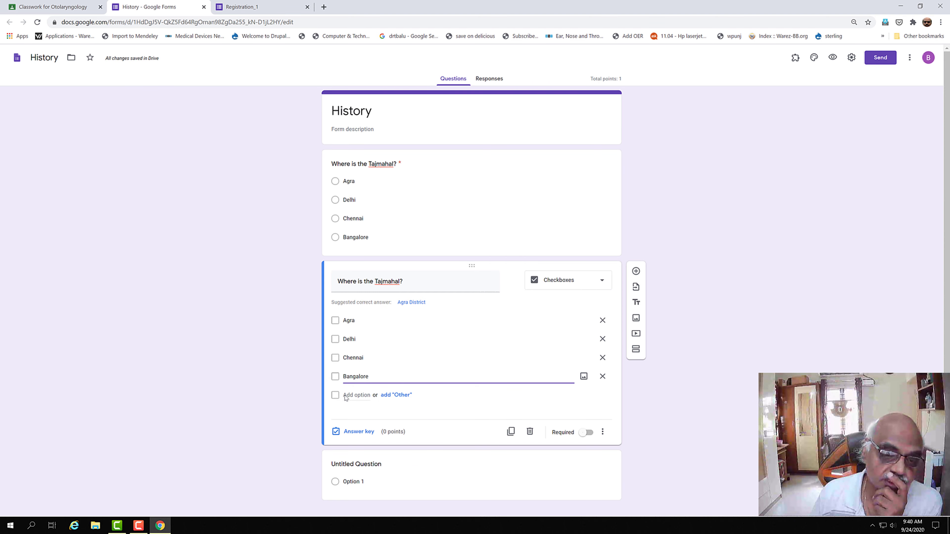
Step: Mark Agra as the 1-point correct answer, make the question required, and add a new question
{"action": "left_click", "coordinate": [356, 432]}
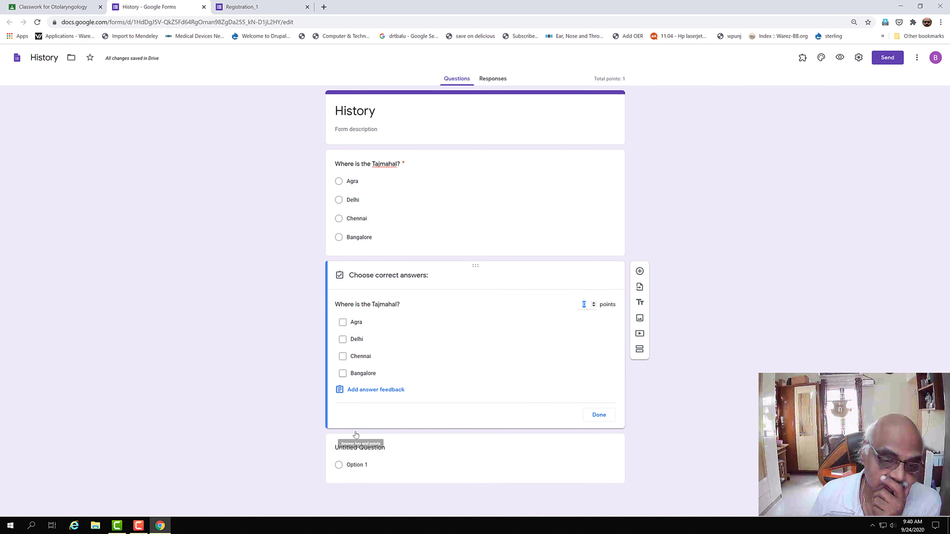
{"action": "left_click", "coordinate": [594, 303]}
{"action": "left_click", "coordinate": [343, 322]}
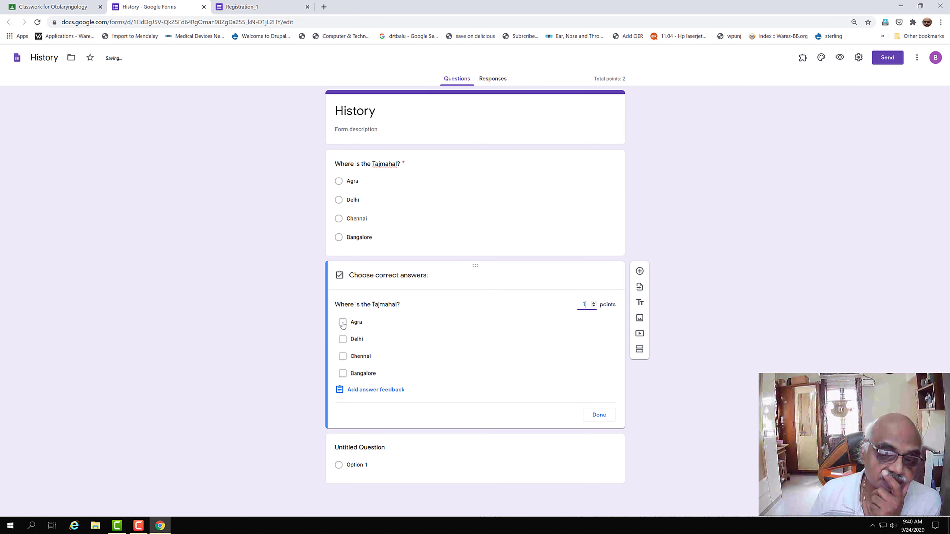
{"action": "left_click", "coordinate": [598, 415]}
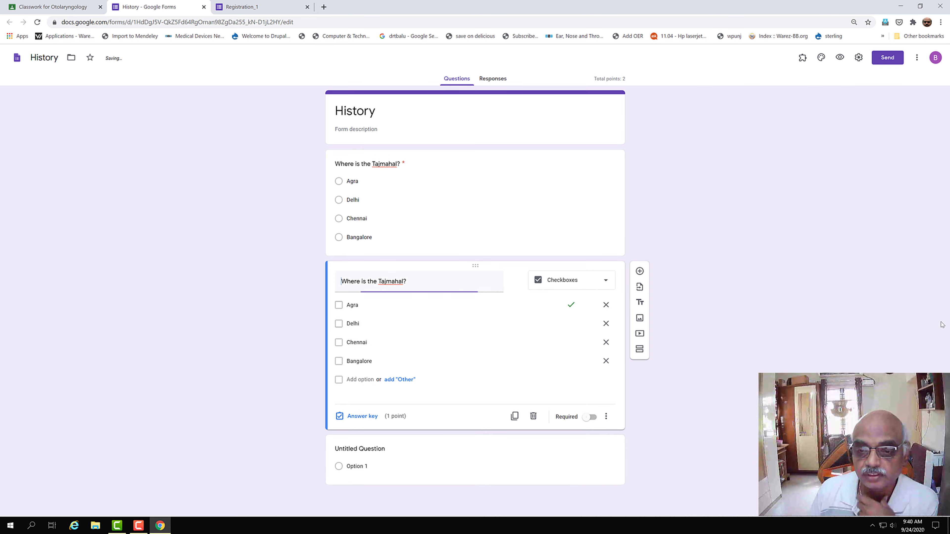
{"action": "left_click", "coordinate": [595, 418]}
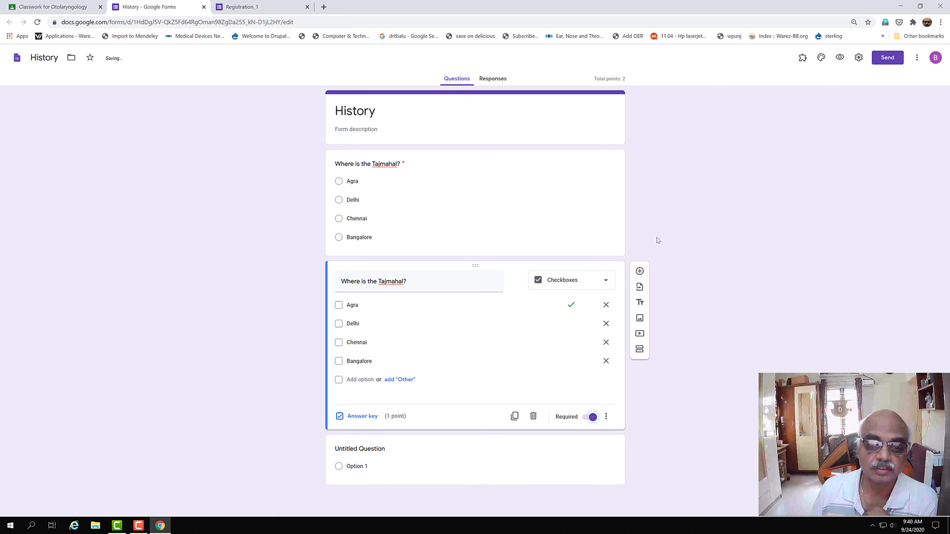
{"action": "left_click", "coordinate": [639, 271]}
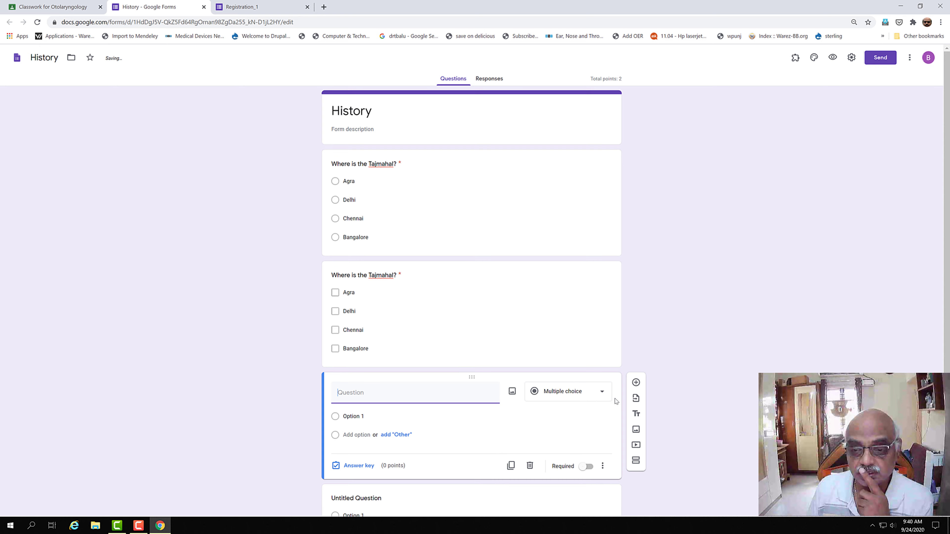
Step: Turn the new question into a dropdown titled 'Where is the Tajmahal?'
{"action": "left_click", "coordinate": [605, 394]}
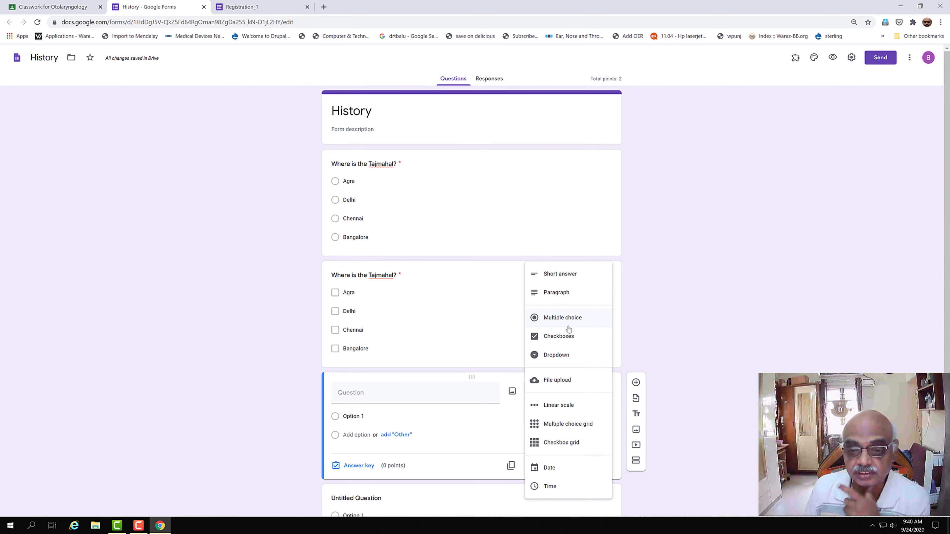
{"action": "left_click", "coordinate": [560, 355]}
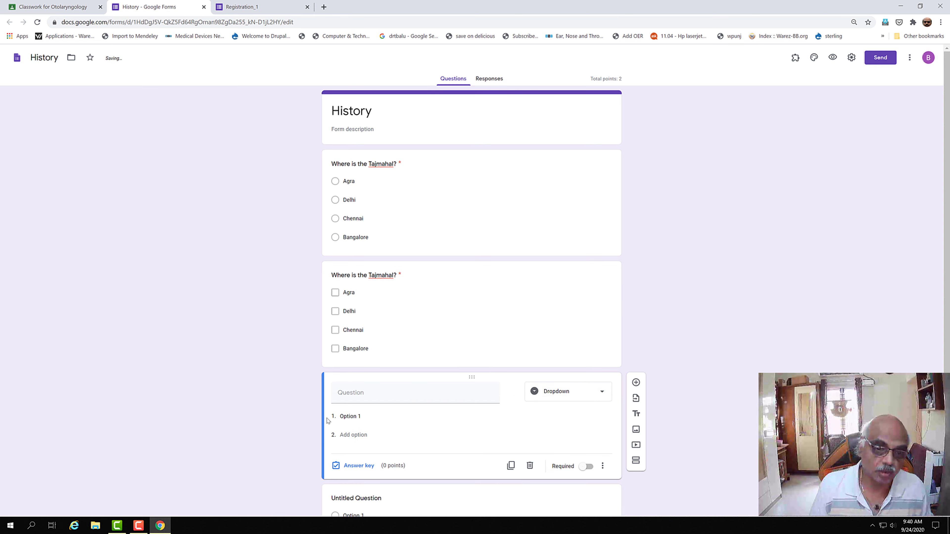
{"action": "left_click", "coordinate": [353, 393]}
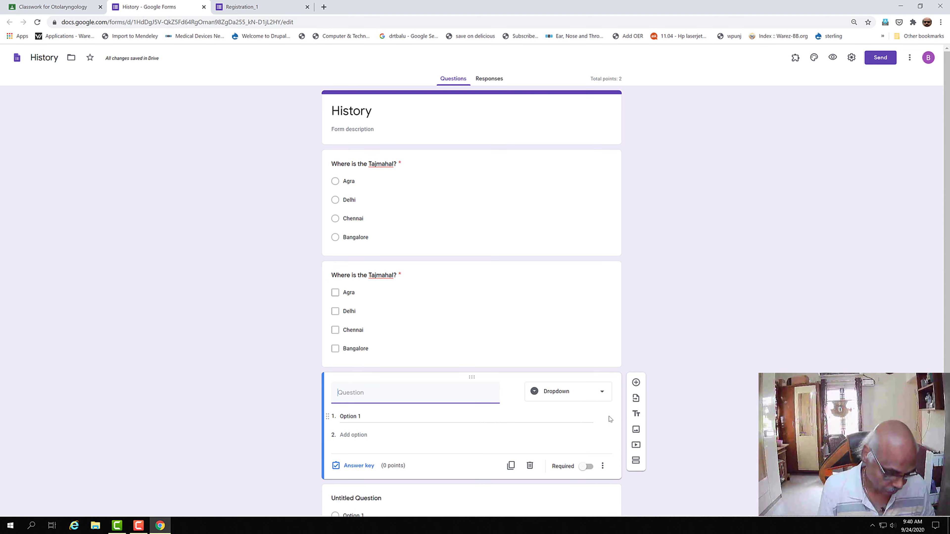
{"action": "type", "text": "Where is"}
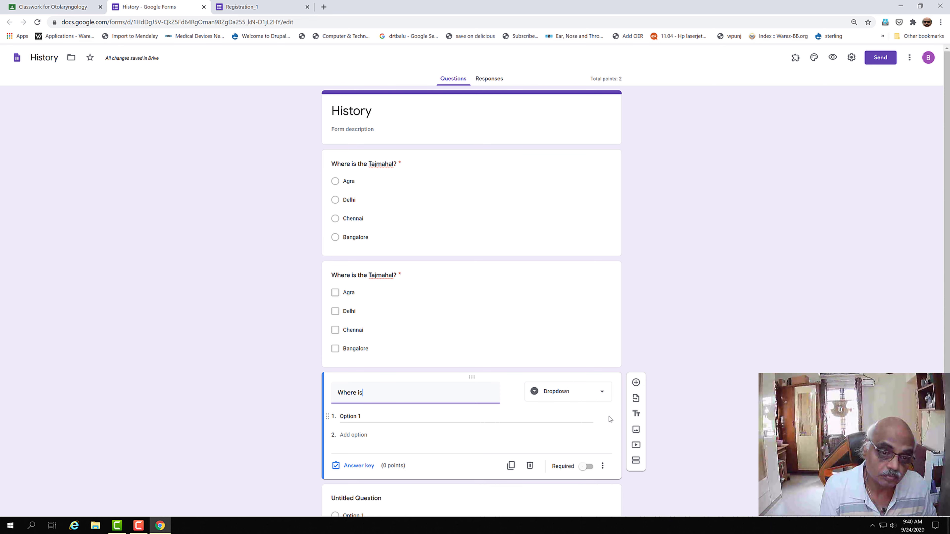
{"action": "type", "text": " the Taj"}
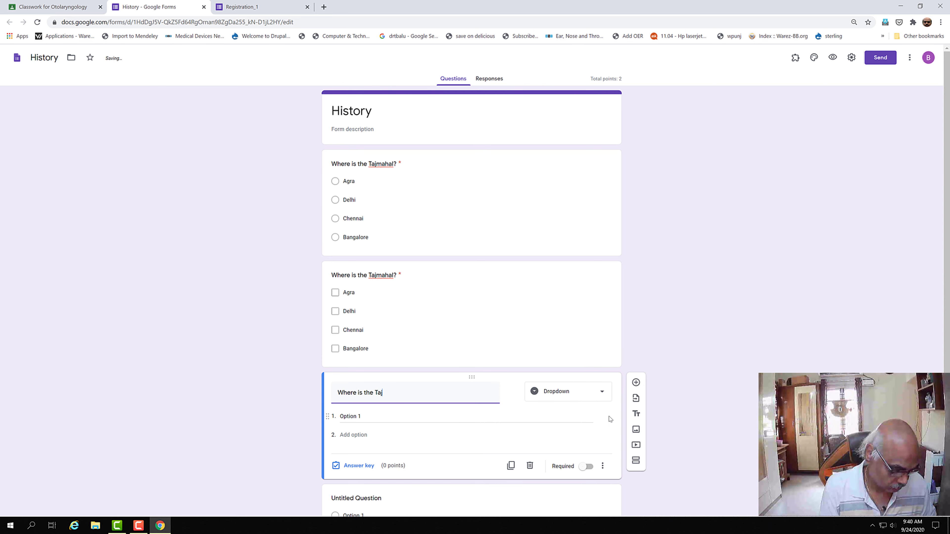
{"action": "type", "text": "mahal?"}
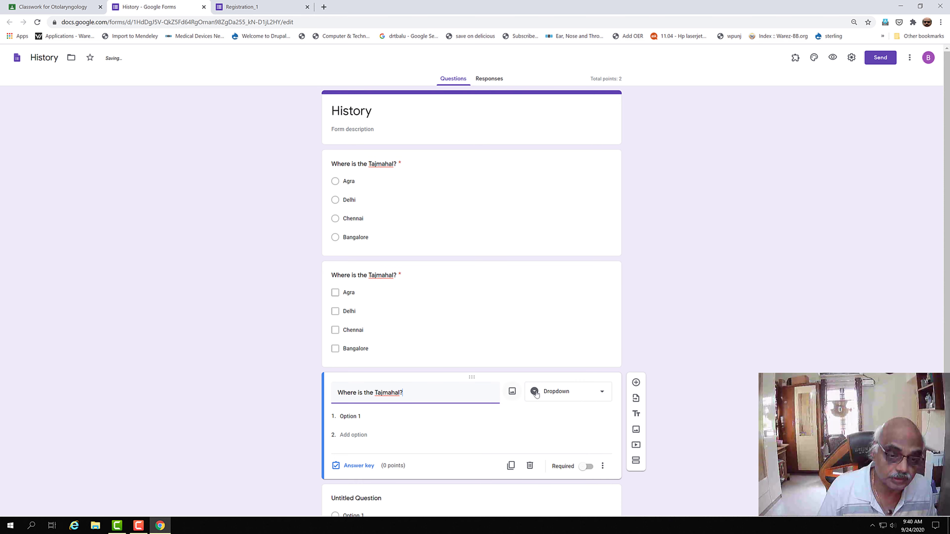
Step: Enter the dropdown answers Agra, Delhi, Chennai and Bangalore
{"action": "left_click", "coordinate": [365, 417]}
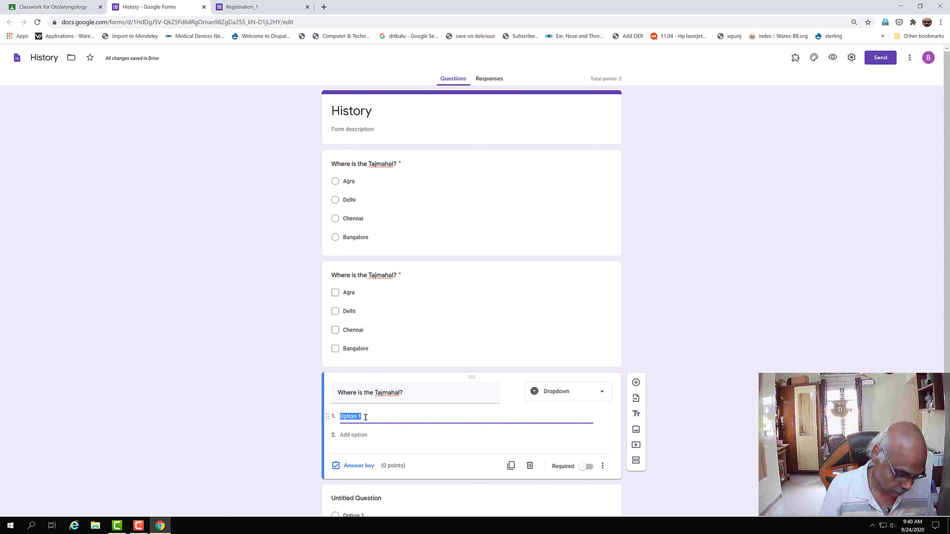
{"action": "type", "text": "Agra"}
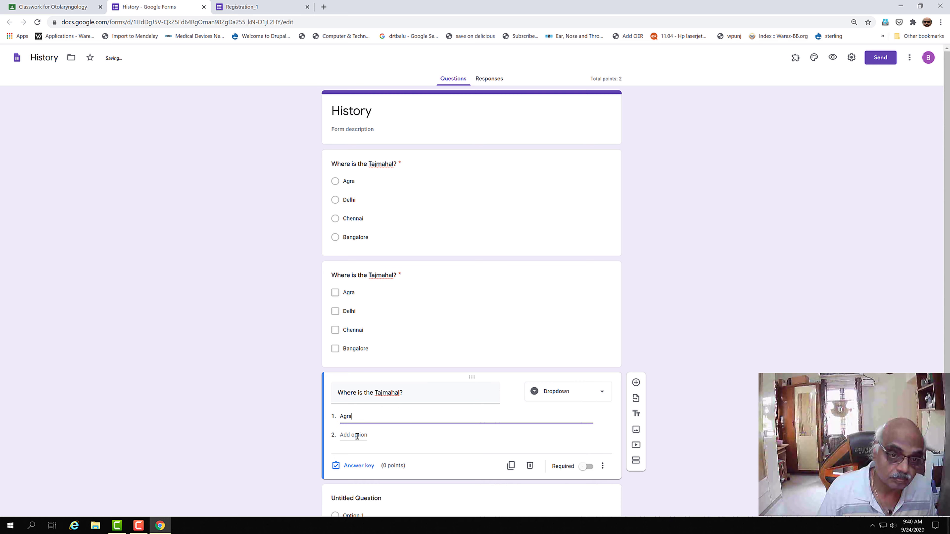
{"action": "left_click", "coordinate": [359, 435]}
{"action": "type", "text": "Delhi"}
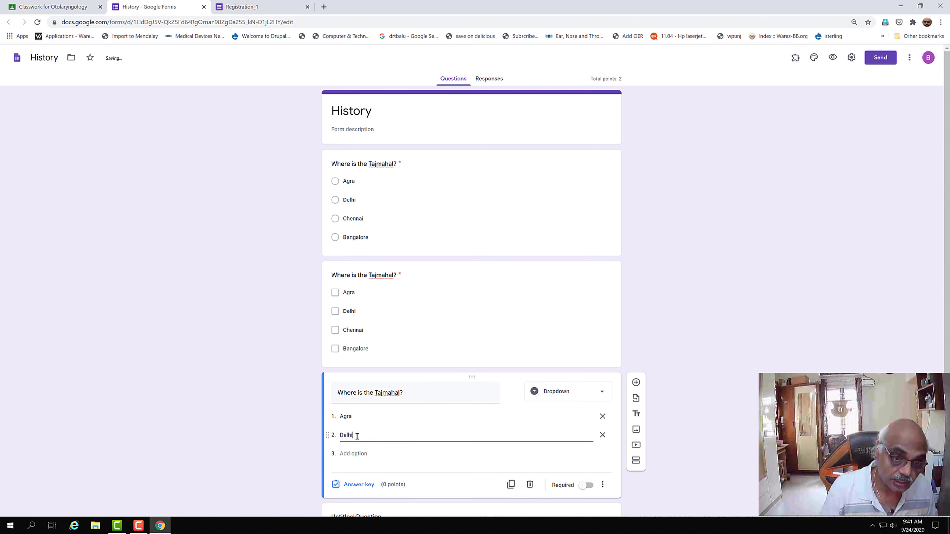
{"action": "left_click", "coordinate": [361, 452]}
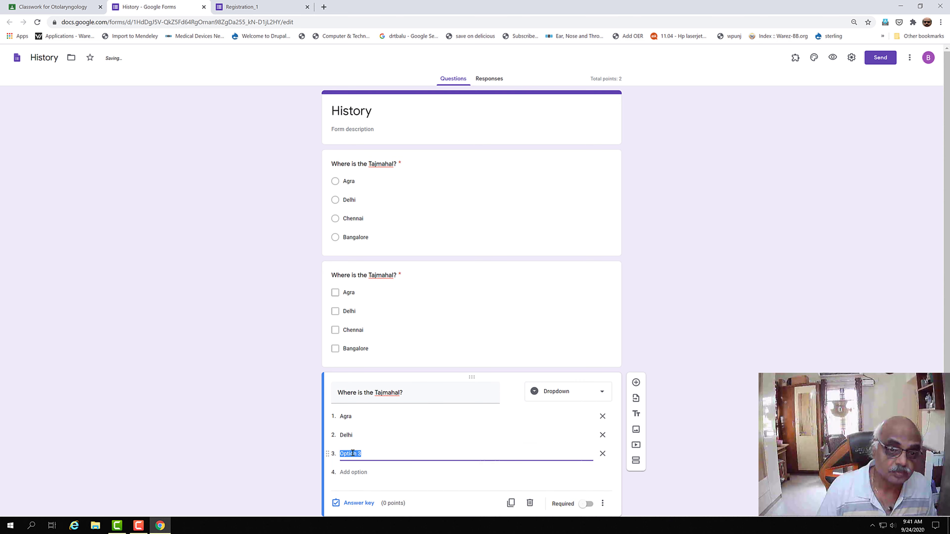
{"action": "type", "text": "Chennai"}
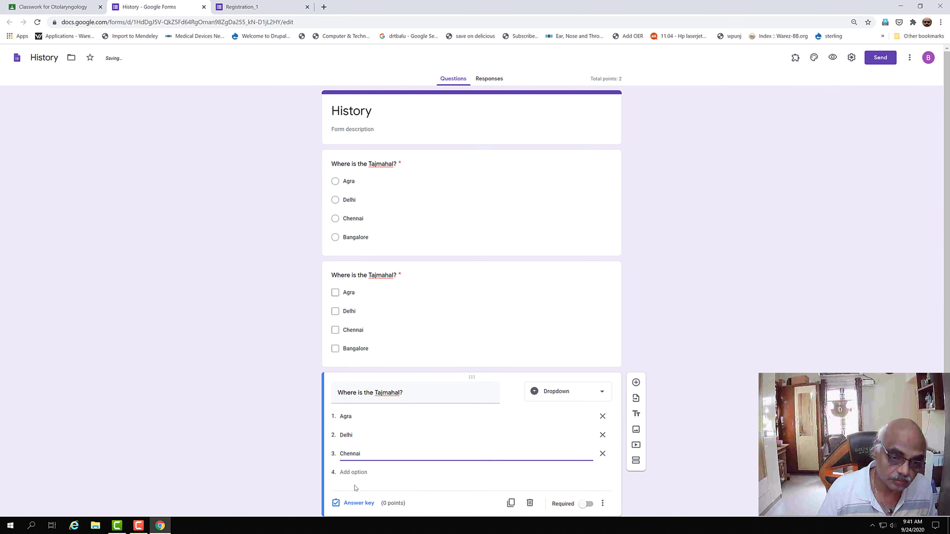
{"action": "left_click", "coordinate": [355, 472]}
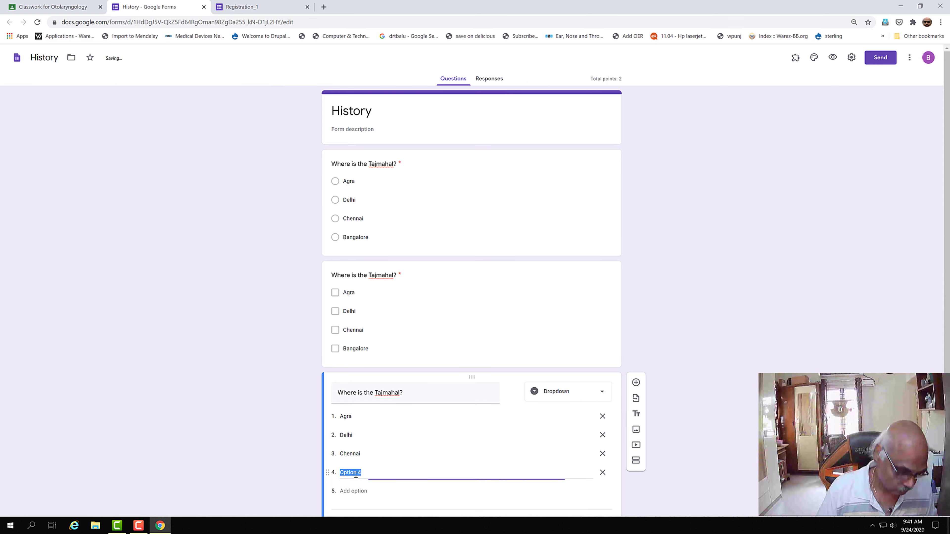
{"action": "type", "text": "Bangalore"}
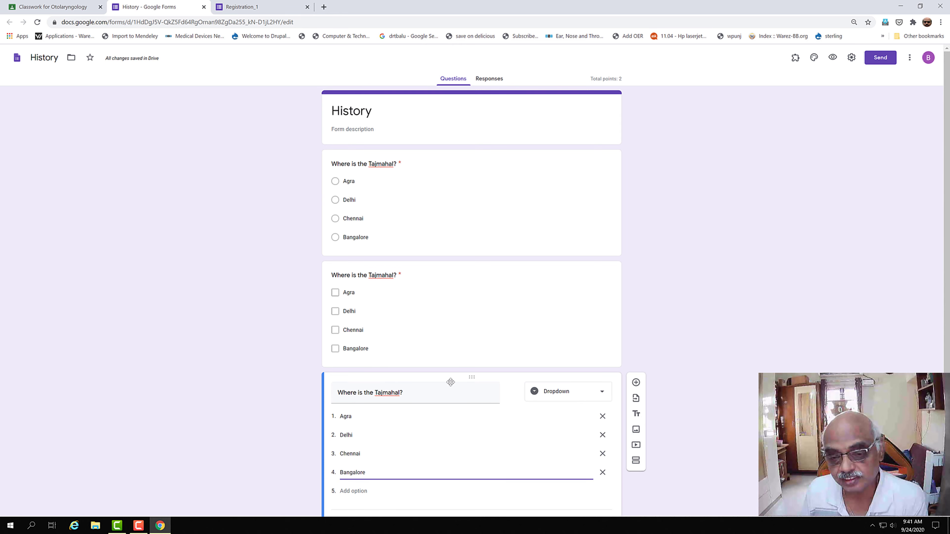
Step: Search Google for 'tajmahal' in a new tab and show the image results
{"action": "left_click", "coordinate": [328, 10]}
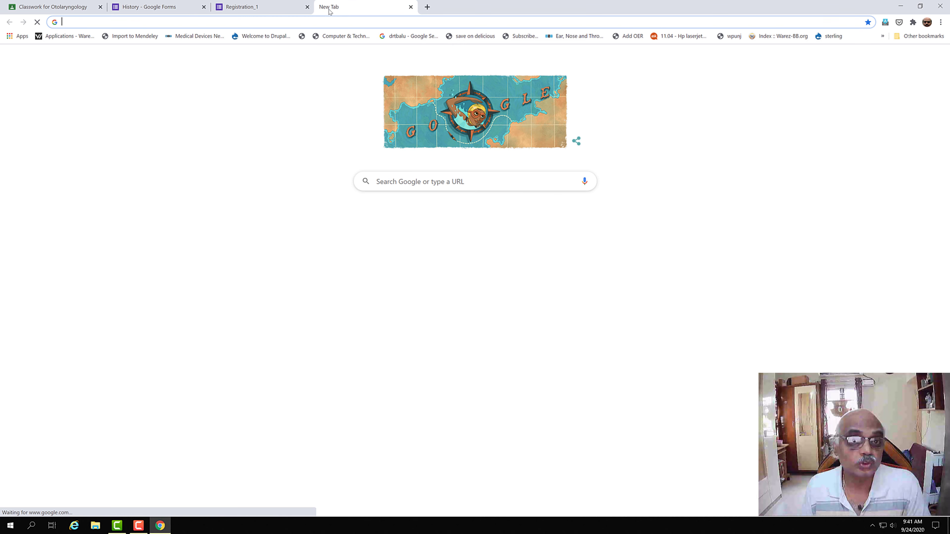
{"action": "left_click", "coordinate": [320, 24]}
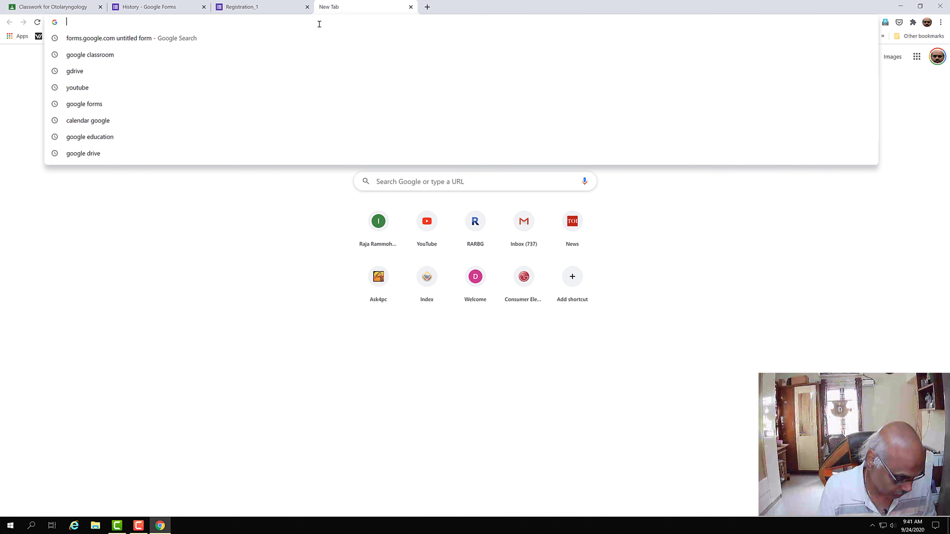
{"action": "type", "text": "taj"}
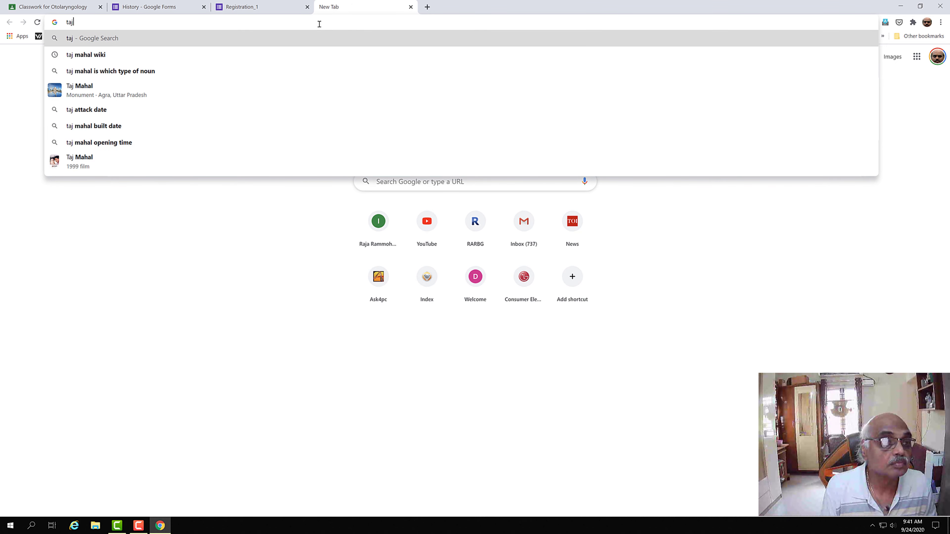
{"action": "type", "text": "ma"}
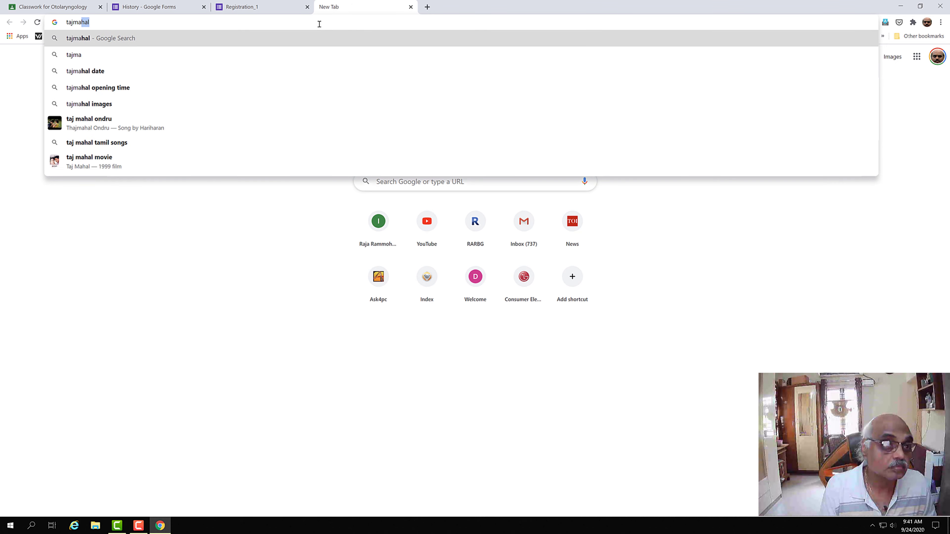
{"action": "type", "text": "hal"}
{"action": "key", "text": "Return"}
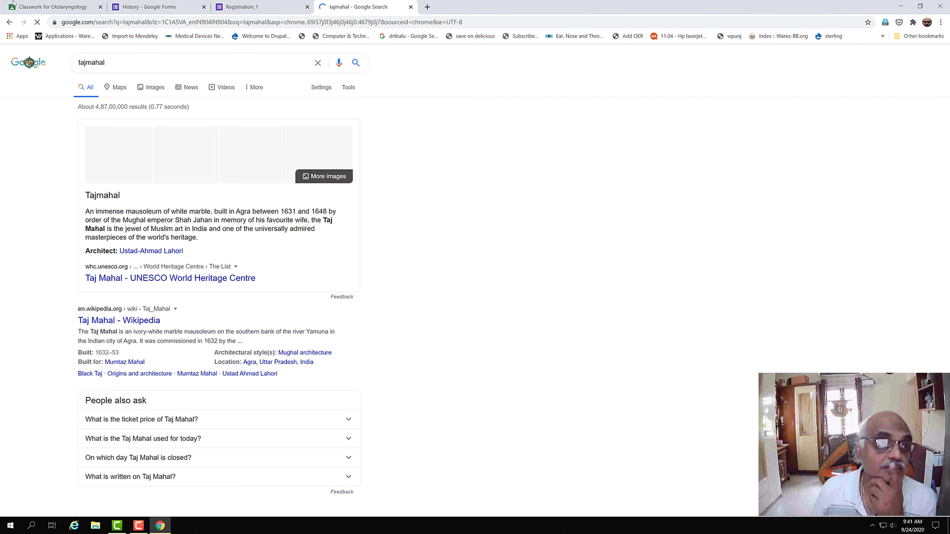
{"action": "left_click", "coordinate": [120, 169]}
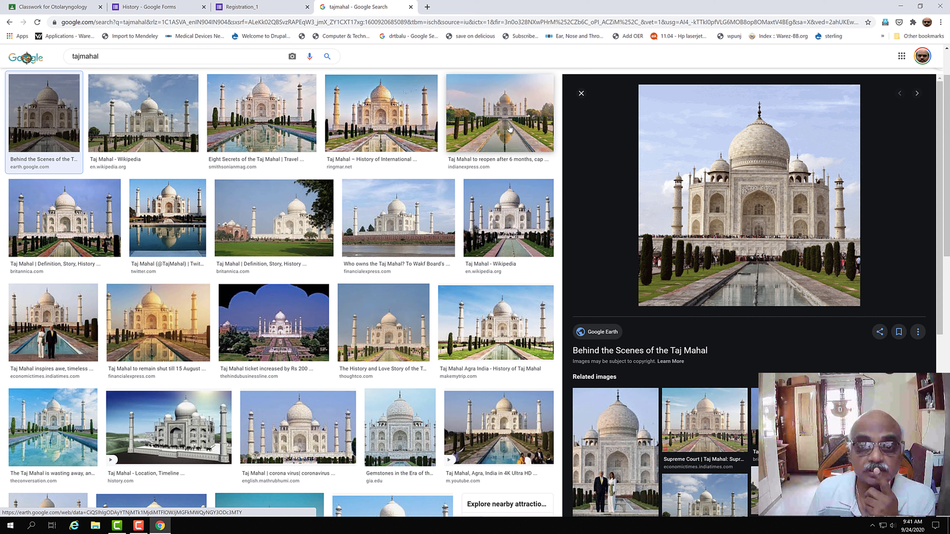
Step: Save a Taj Mahal photo to Downloads as taj.jpg and return to the form
{"action": "right_click", "coordinate": [510, 129]}
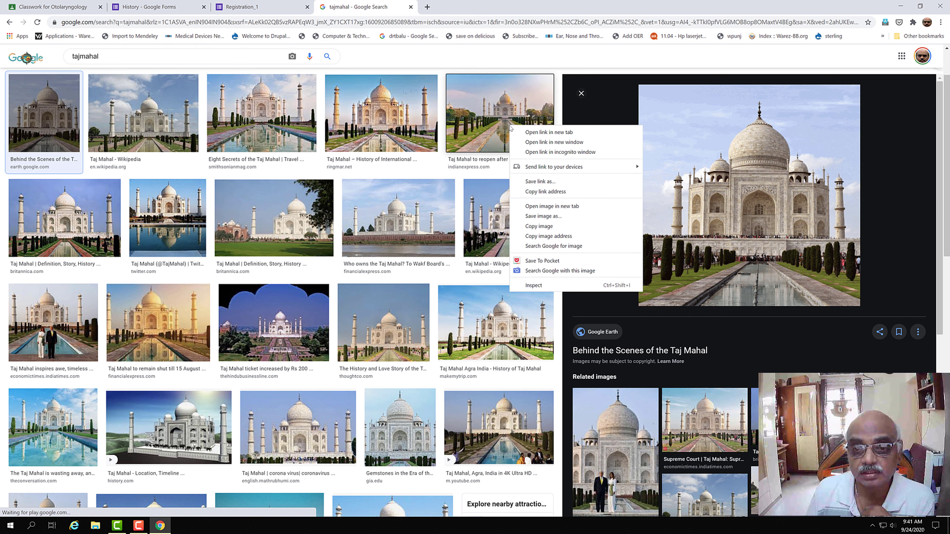
{"action": "left_click", "coordinate": [537, 217]}
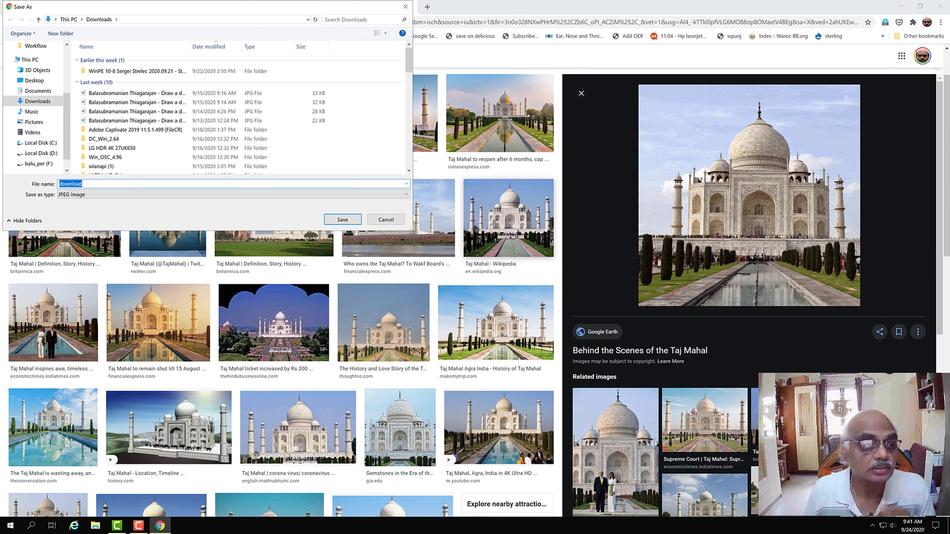
{"action": "type", "text": "taj"}
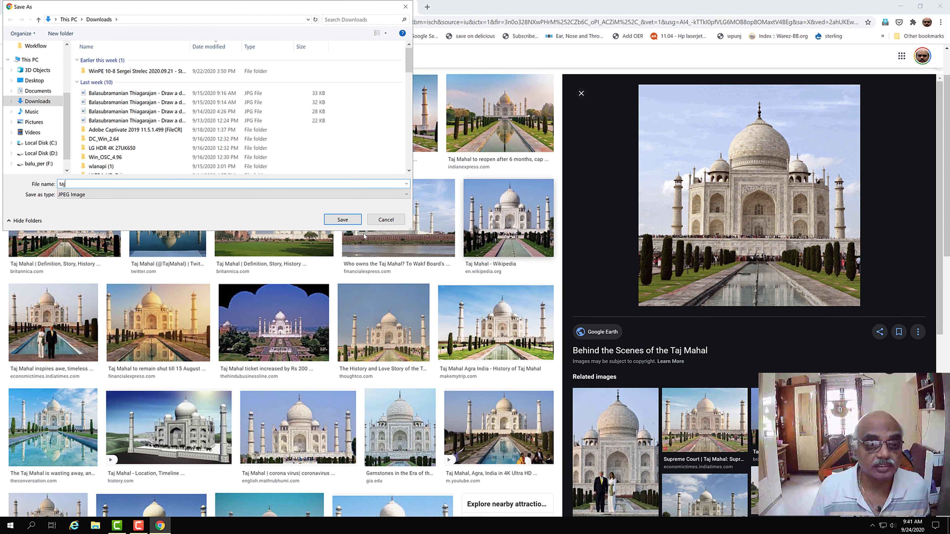
{"action": "left_click", "coordinate": [342, 219]}
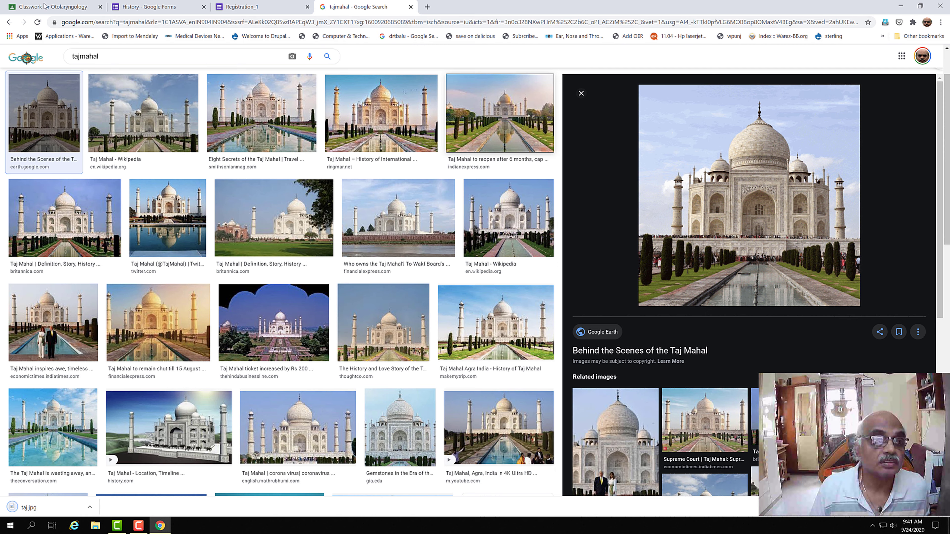
{"action": "left_click", "coordinate": [154, 8]}
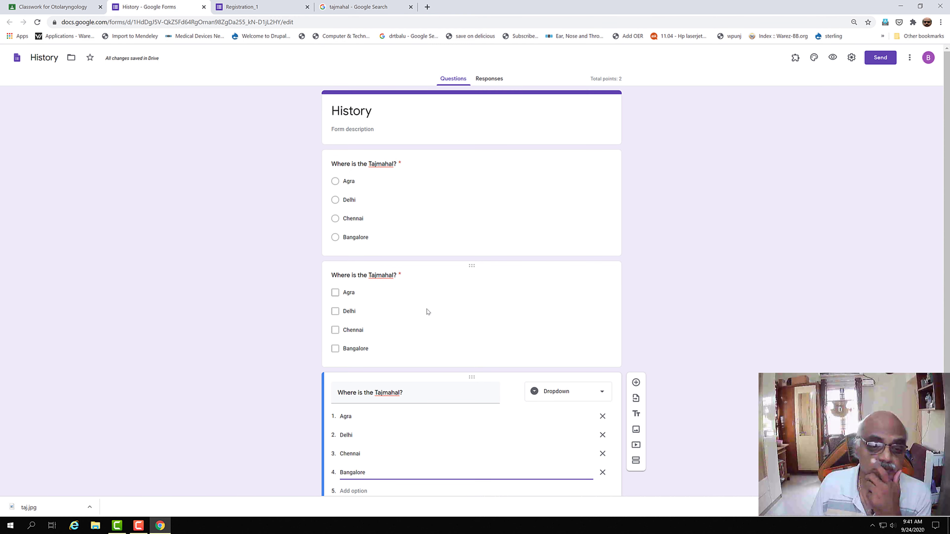
Step: Insert taj.jpg from Downloads as the image of the dropdown Tajmahal question
{"action": "scroll", "coordinate": [537, 281], "scroll_direction": "down", "scroll_amount": 3}
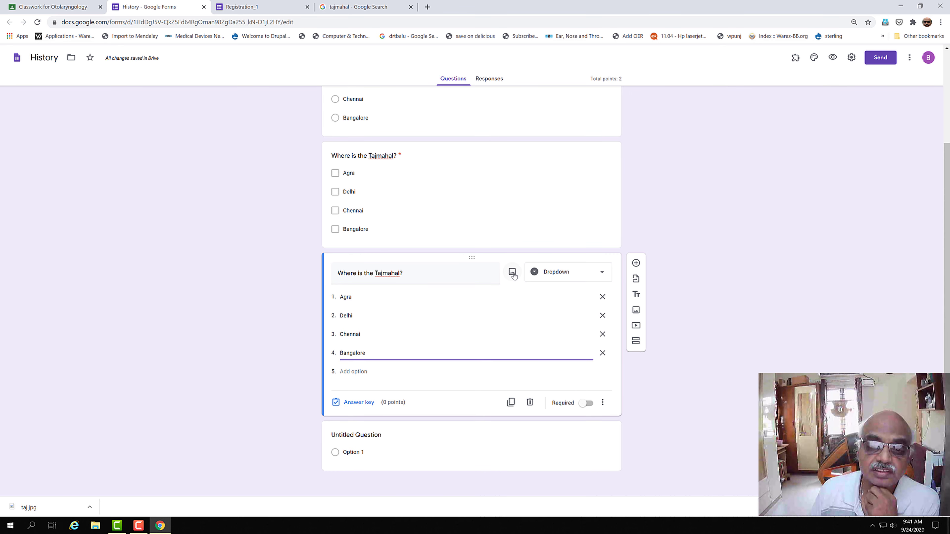
{"action": "left_click", "coordinate": [512, 273]}
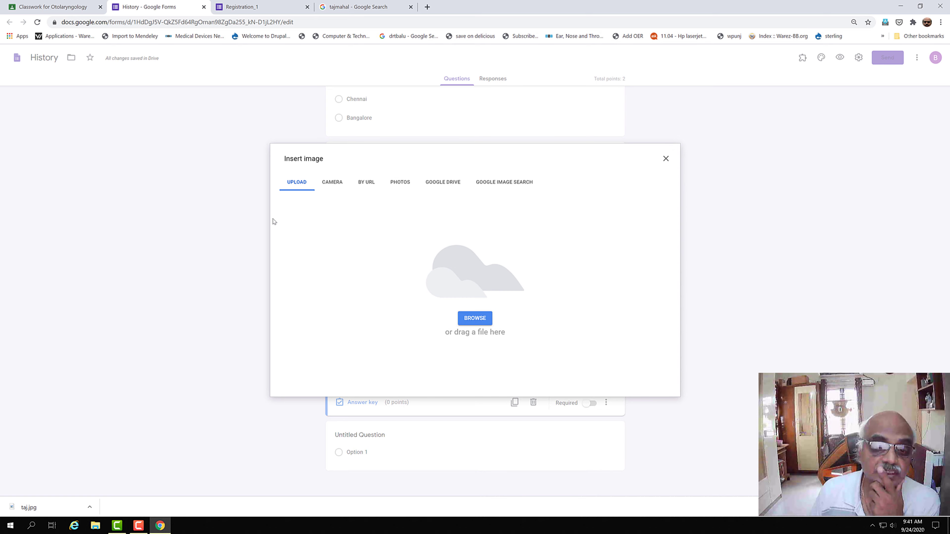
{"action": "left_click", "coordinate": [464, 320]}
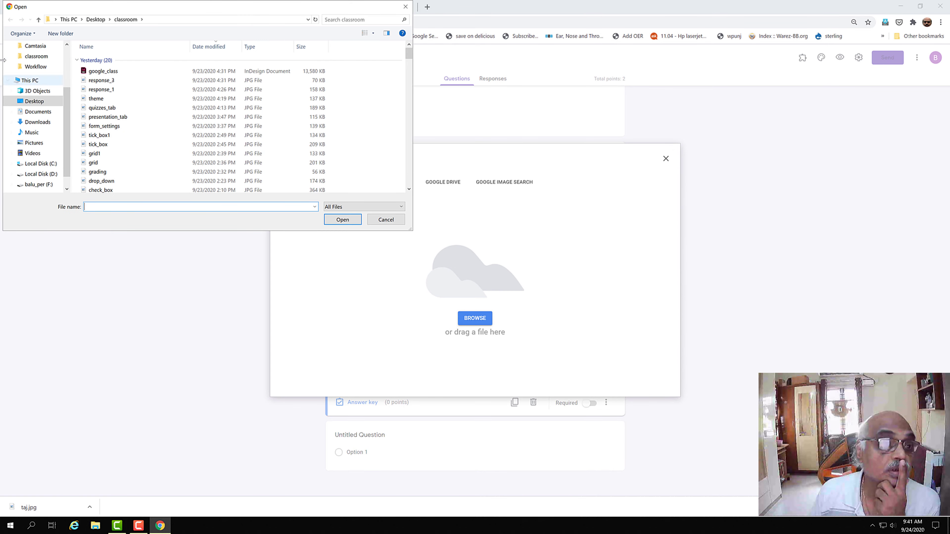
{"action": "left_click", "coordinate": [40, 127]}
{"action": "left_click", "coordinate": [94, 71]}
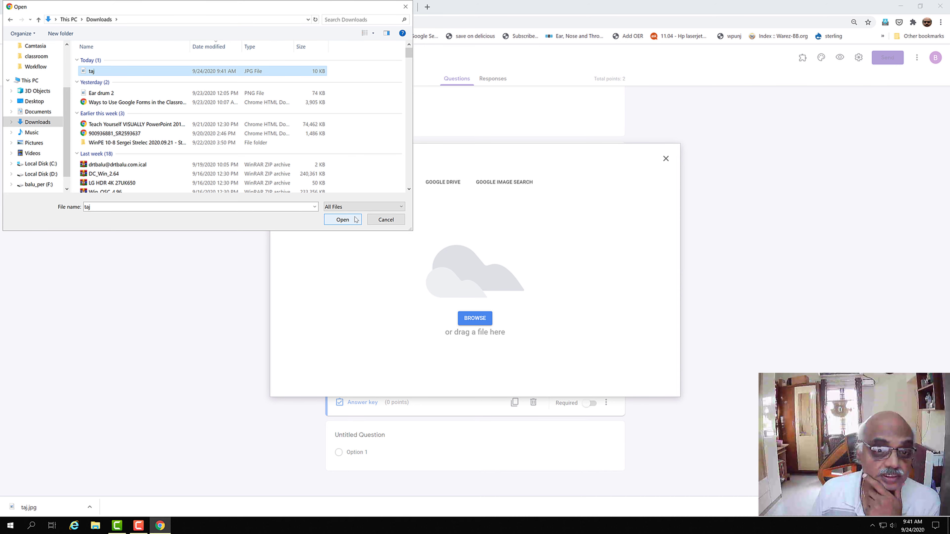
{"action": "left_click", "coordinate": [343, 219]}
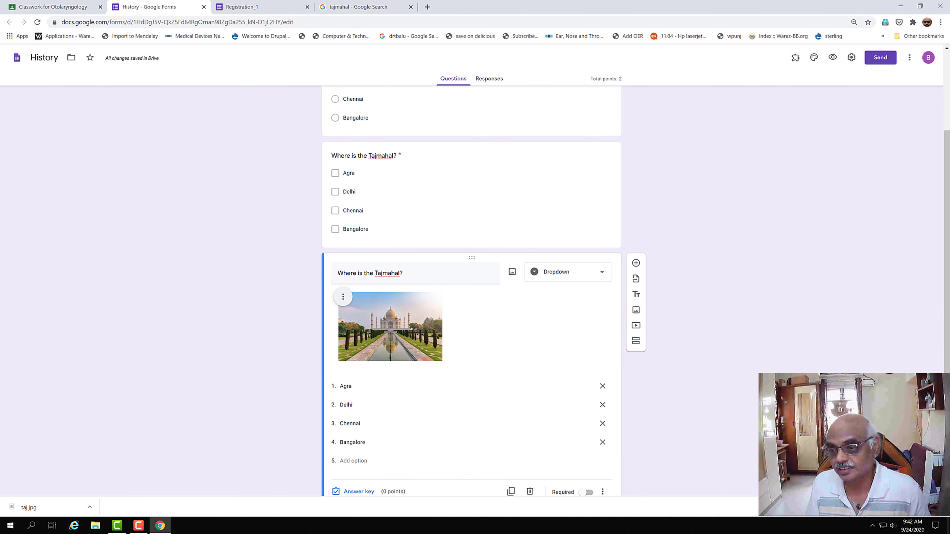
{"action": "scroll", "coordinate": [410, 246], "scroll_direction": "down", "scroll_amount": 2}
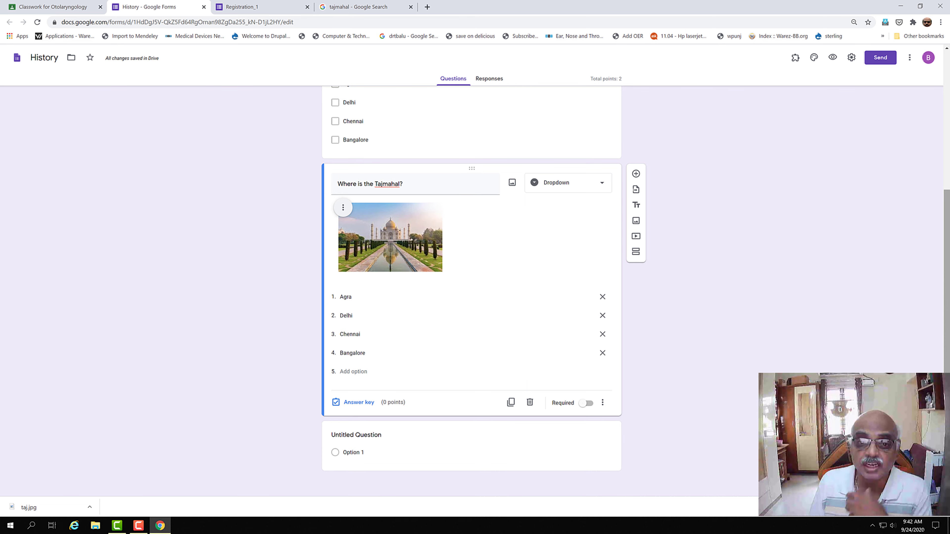
{"action": "scroll", "coordinate": [948, 370], "scroll_direction": "up", "scroll_amount": 2}
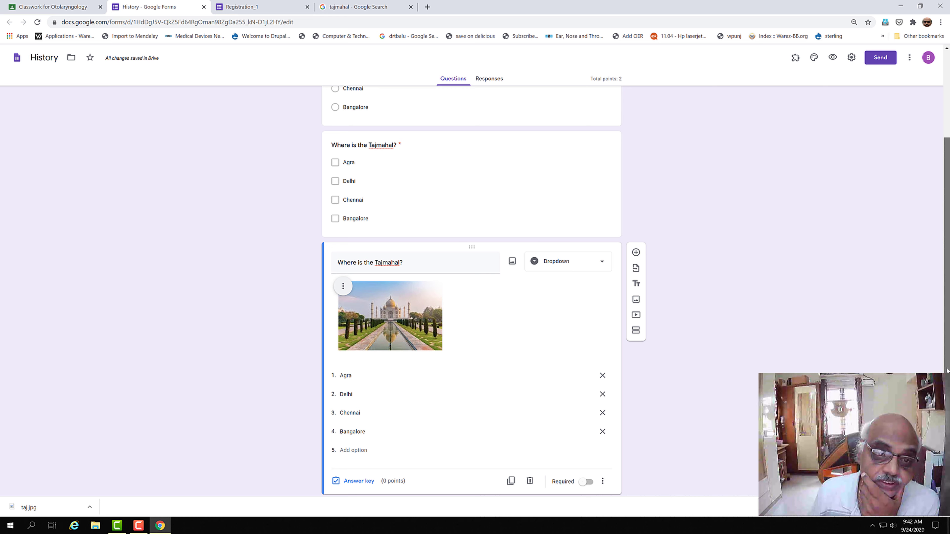
{"action": "left_click_drag", "start_coordinate": [947, 370], "coordinate": [948, 321]}
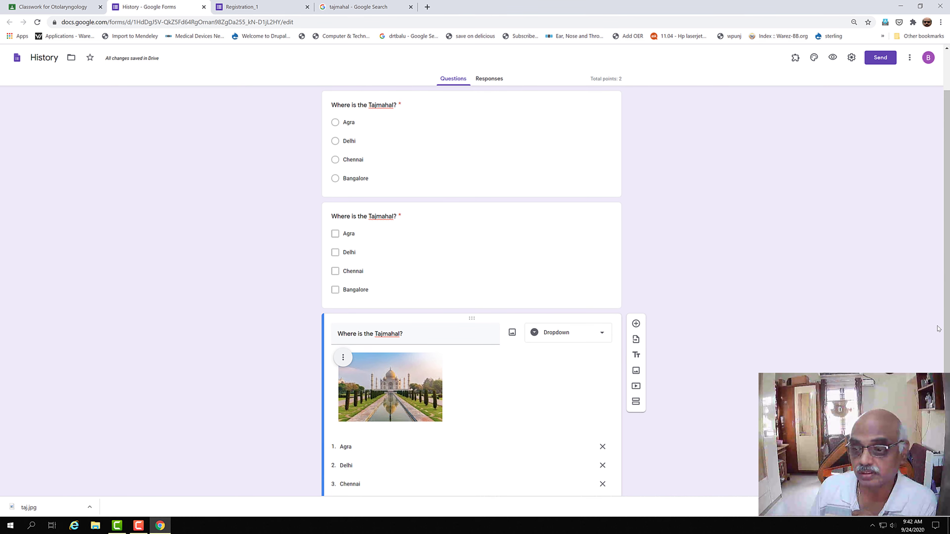
{"action": "left_click_drag", "start_coordinate": [948, 332], "coordinate": [948, 431]}
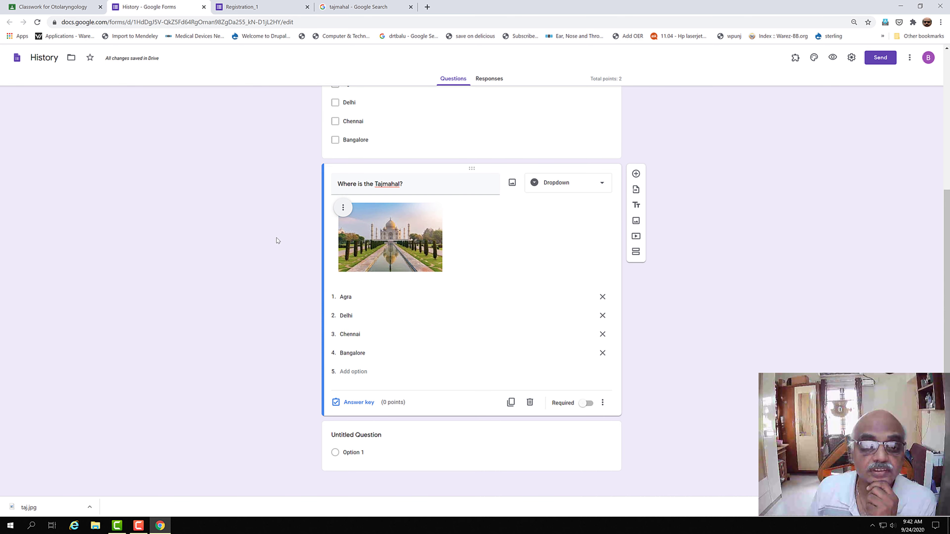
Step: Left-align the Taj Mahal image and mark the dropdown question as required
{"action": "left_click", "coordinate": [342, 208]}
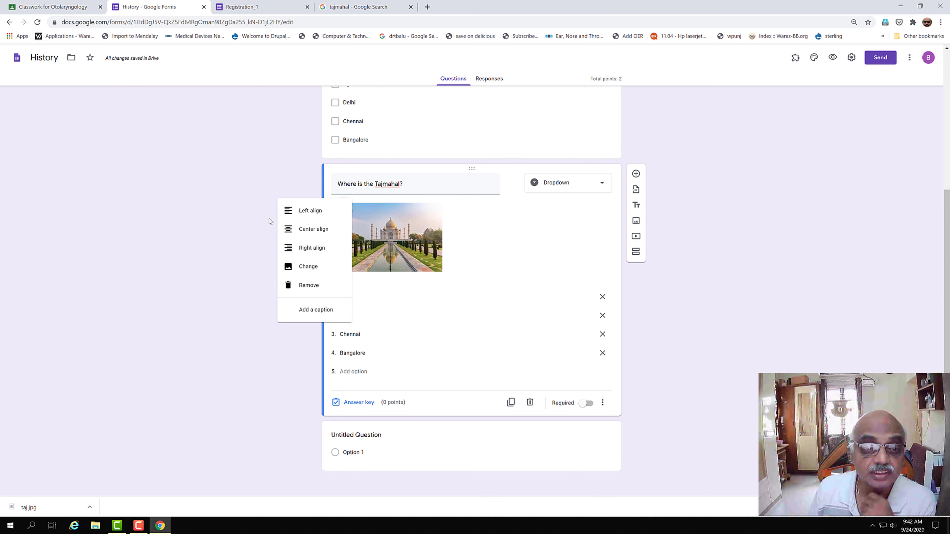
{"action": "left_click", "coordinate": [431, 223]}
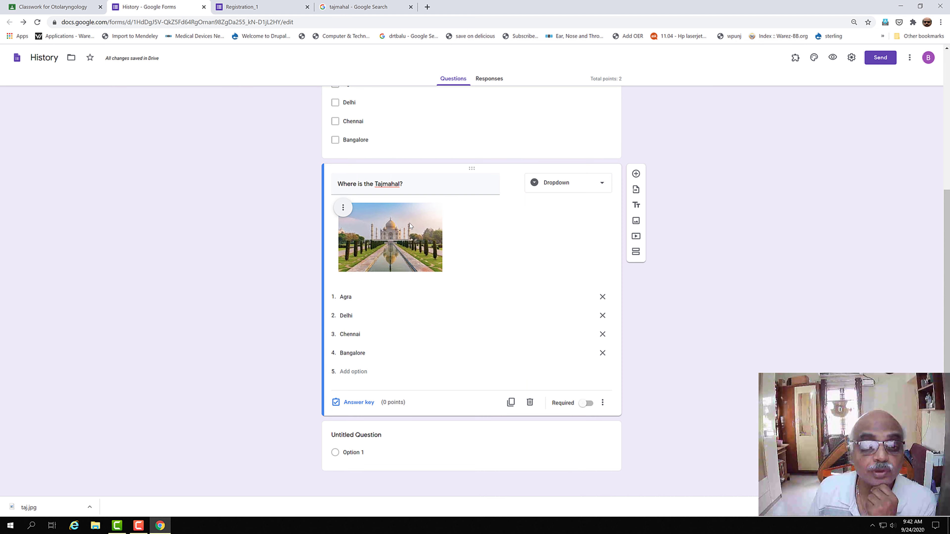
{"action": "left_click", "coordinate": [343, 210]}
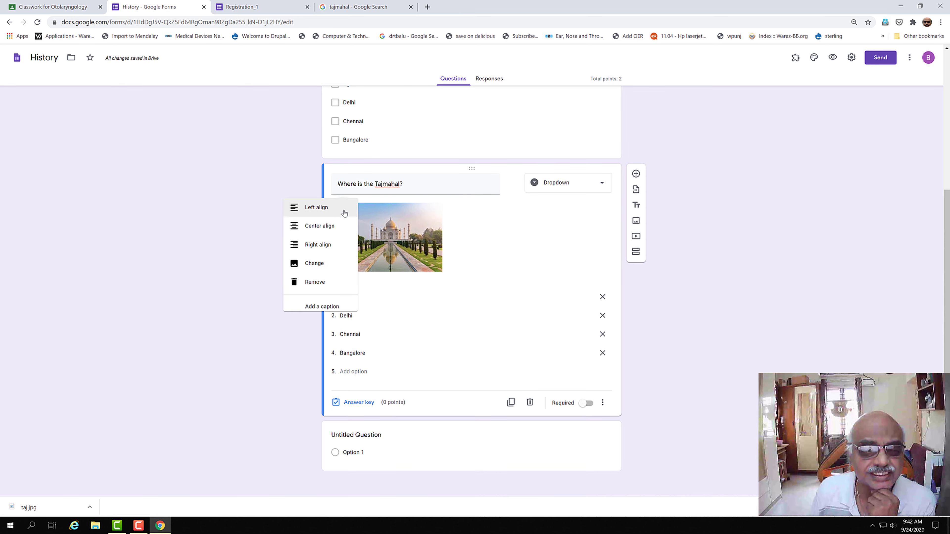
{"action": "left_click", "coordinate": [495, 235]}
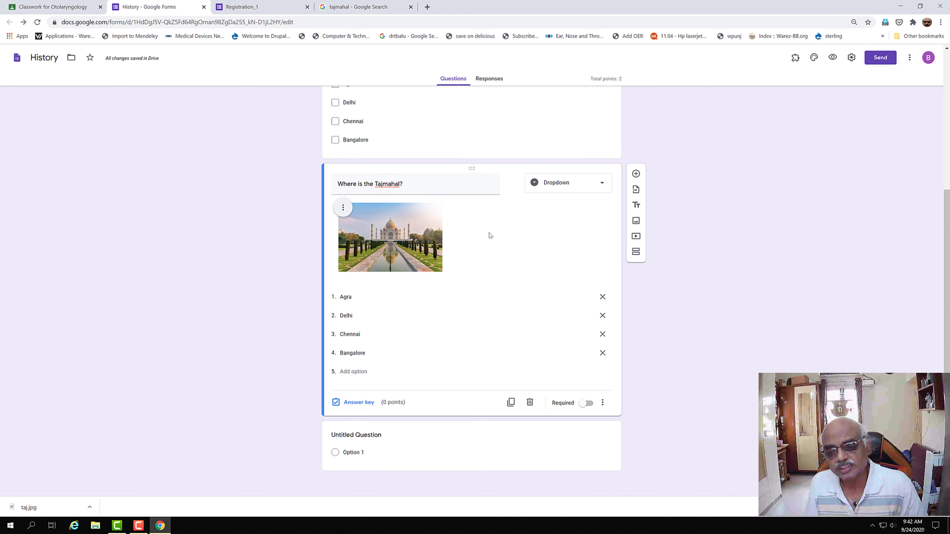
{"action": "left_click", "coordinate": [585, 404]}
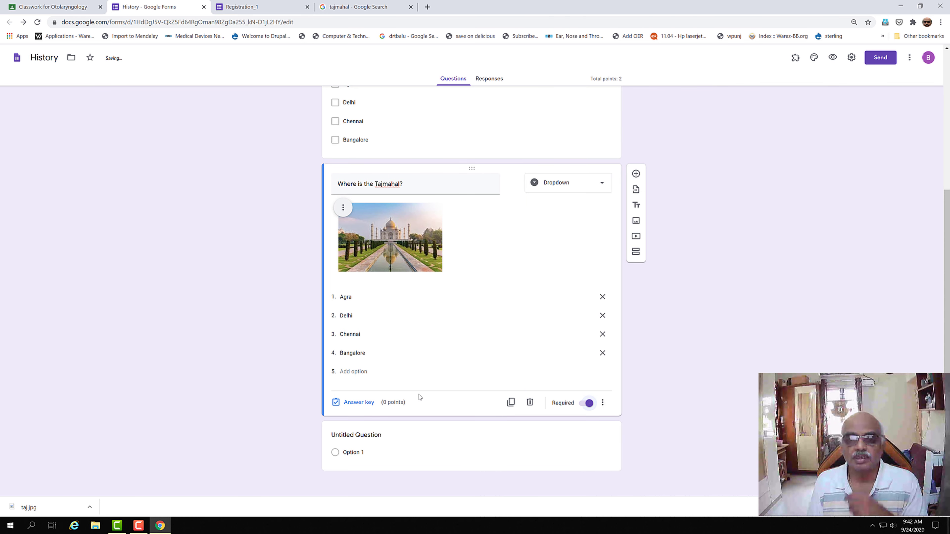
Step: Add a required linear scale question 'Do you like this classroom? Grade it on a scale of 5.'
{"action": "left_click", "coordinate": [636, 174]}
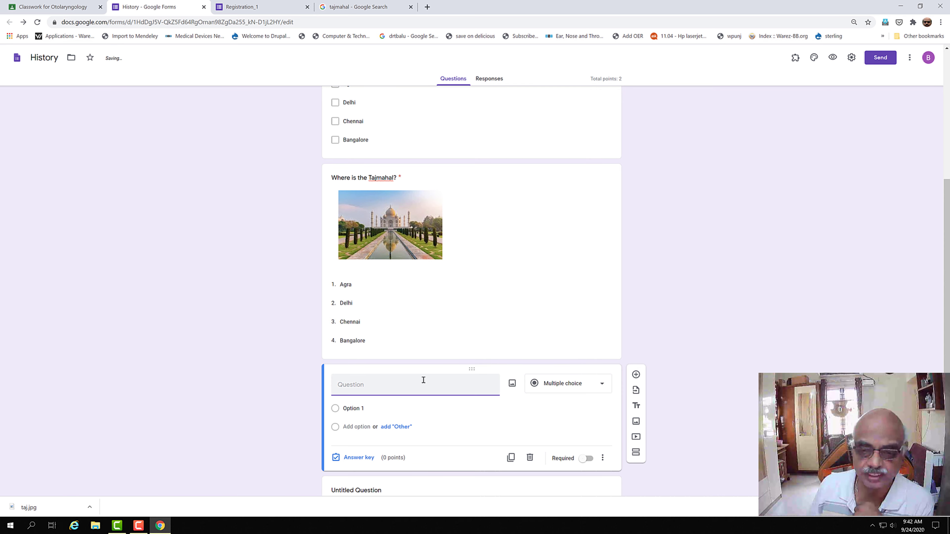
{"action": "left_click", "coordinate": [602, 384]}
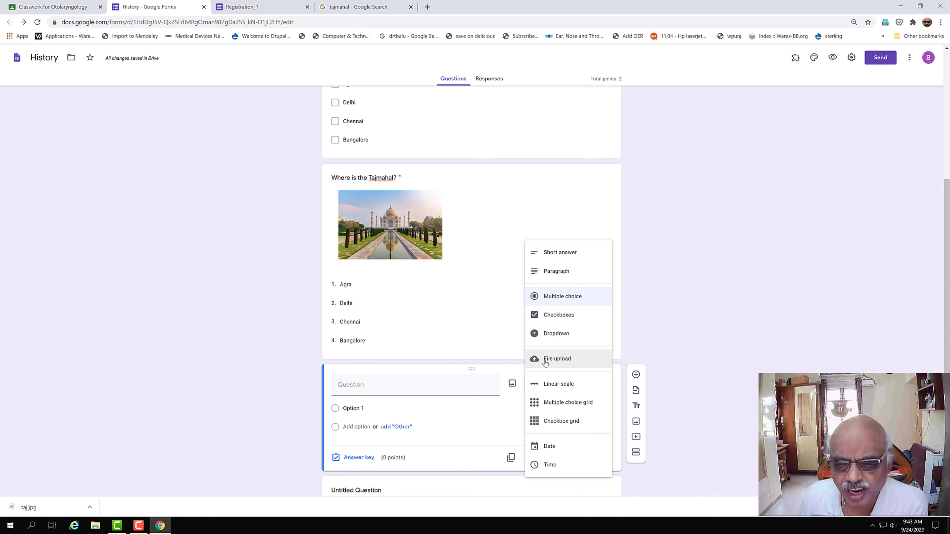
{"action": "left_click", "coordinate": [557, 386]}
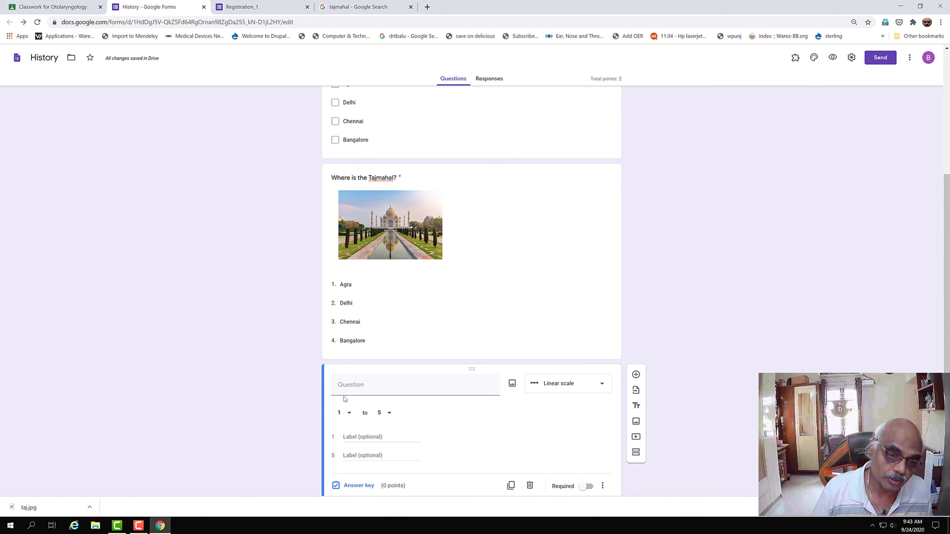
{"action": "left_click", "coordinate": [359, 391]}
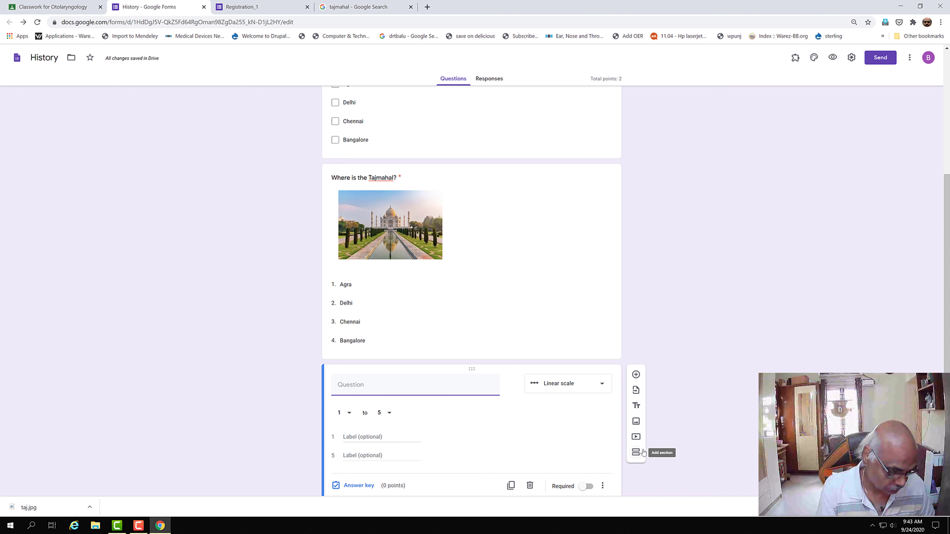
{"action": "type", "text": "Do yo"}
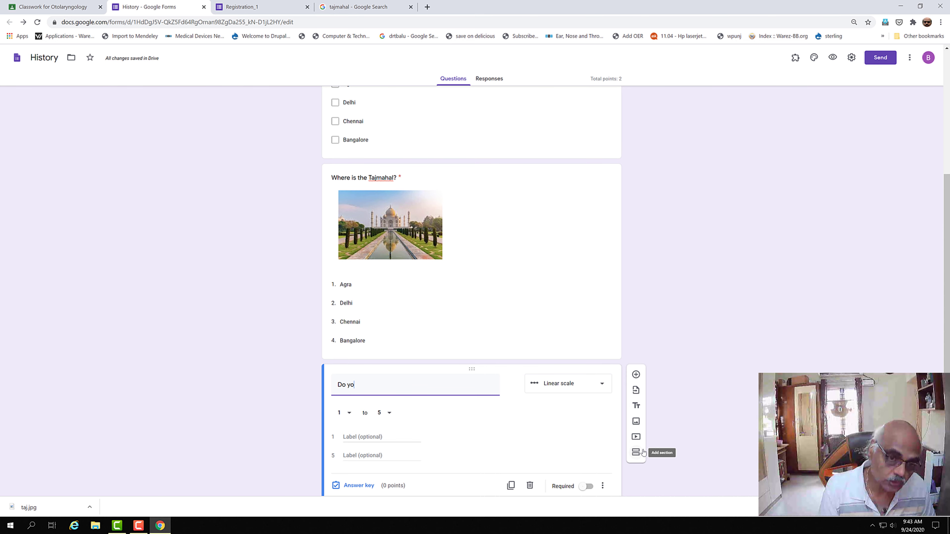
{"action": "type", "text": "u like this c"}
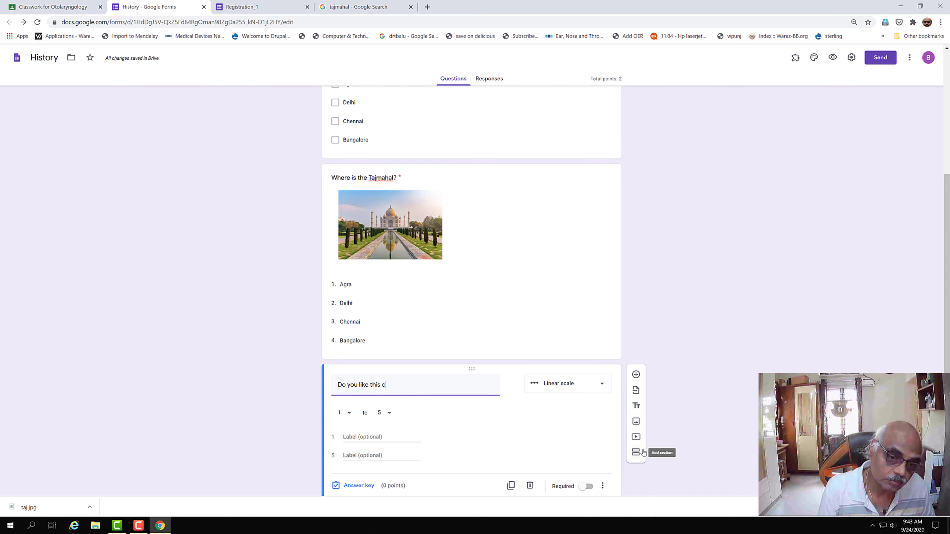
{"action": "type", "text": "lassroo"}
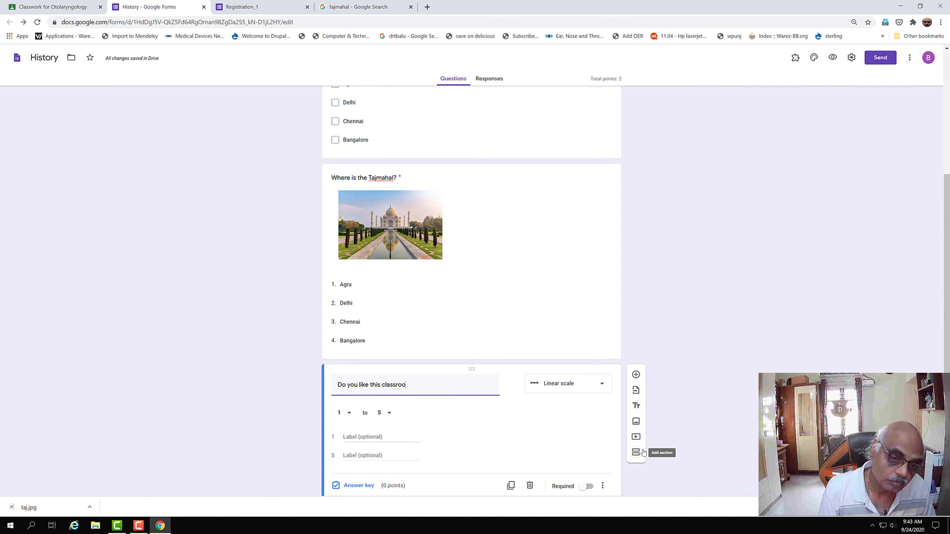
{"action": "type", "text": "m?"}
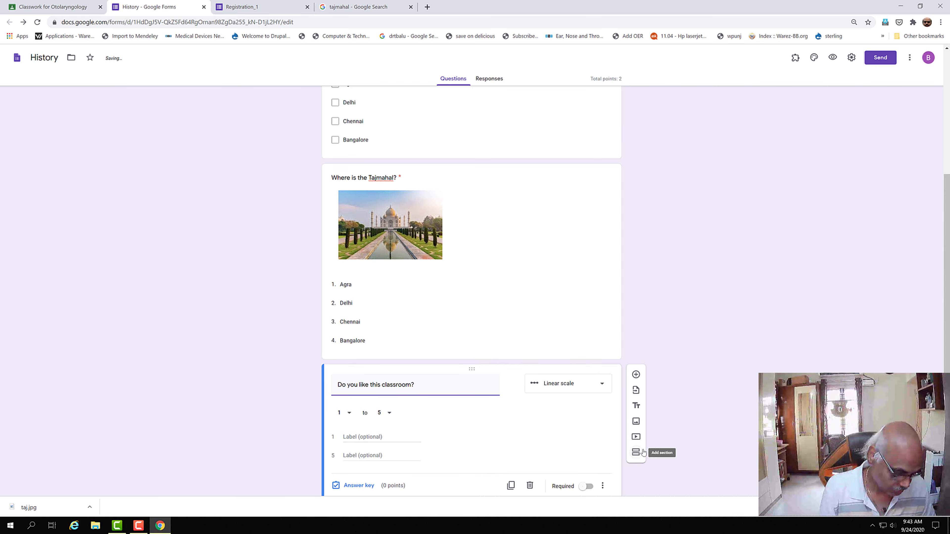
{"action": "type", "text": " Grade it o"}
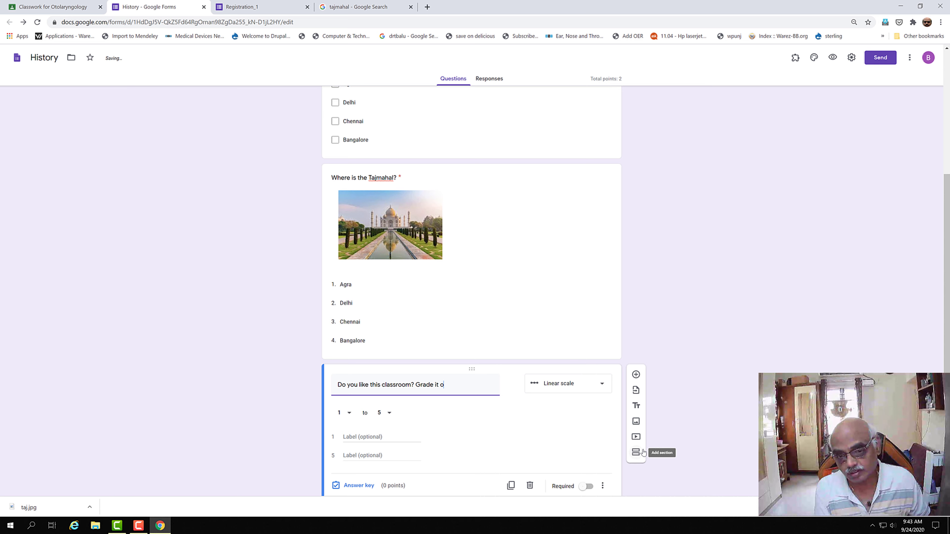
{"action": "type", "text": "n a scale of 5."}
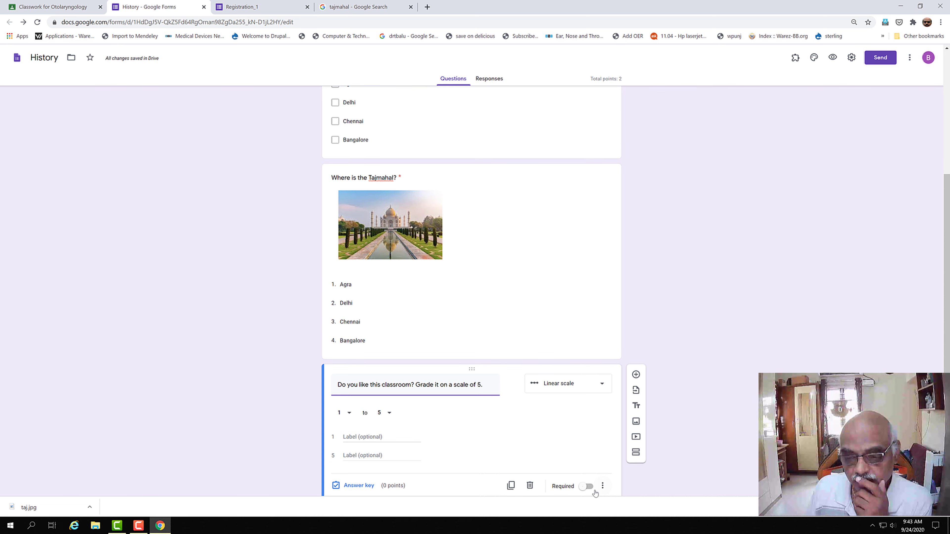
{"action": "left_click", "coordinate": [587, 487]}
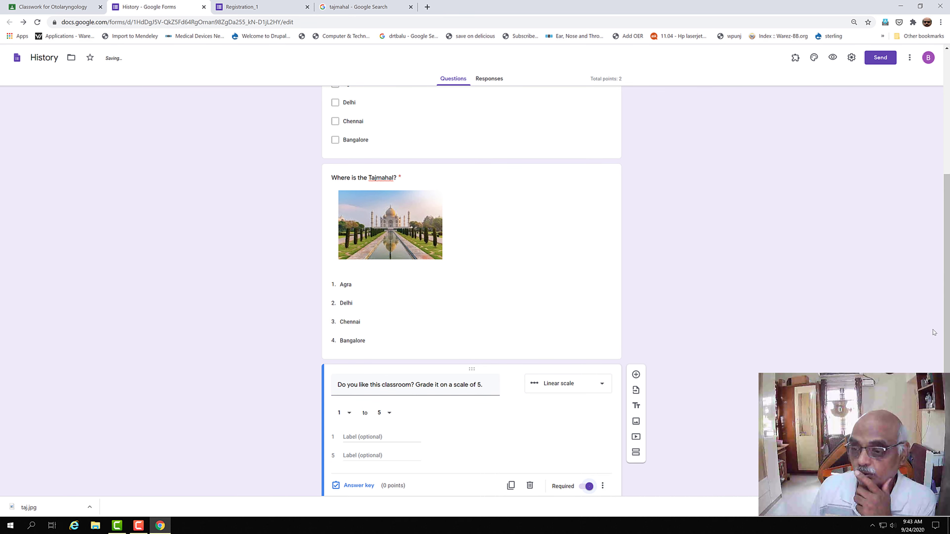
{"action": "left_click_drag", "start_coordinate": [947, 318], "coordinate": [947, 376]}
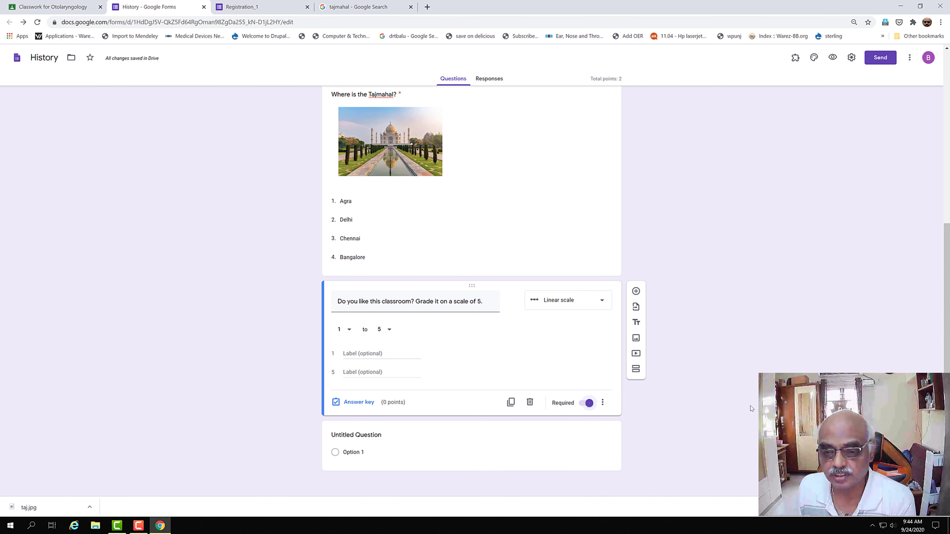
Step: Add a multiple choice grid question titled 'Match the capitals with their states'
{"action": "left_click", "coordinate": [636, 291]}
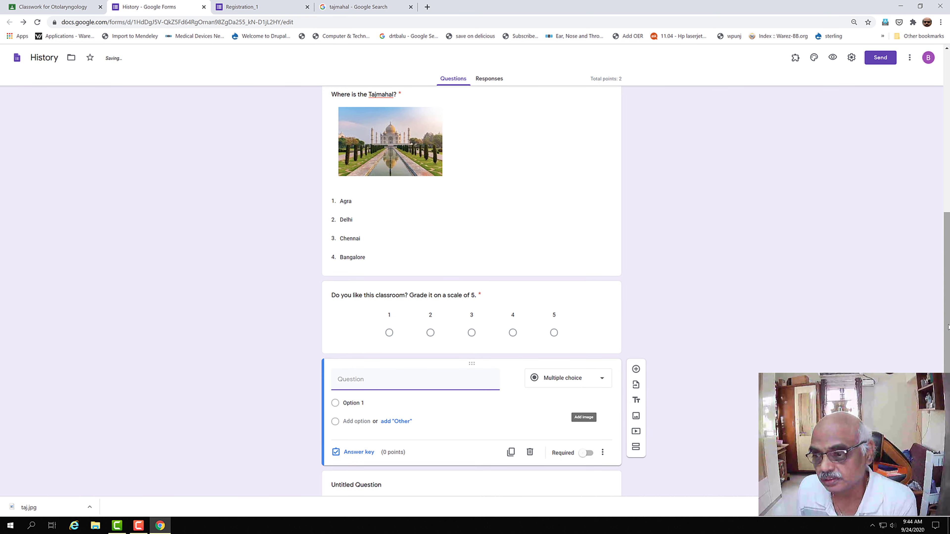
{"action": "scroll", "coordinate": [251, 461], "scroll_direction": "down", "scroll_amount": 1}
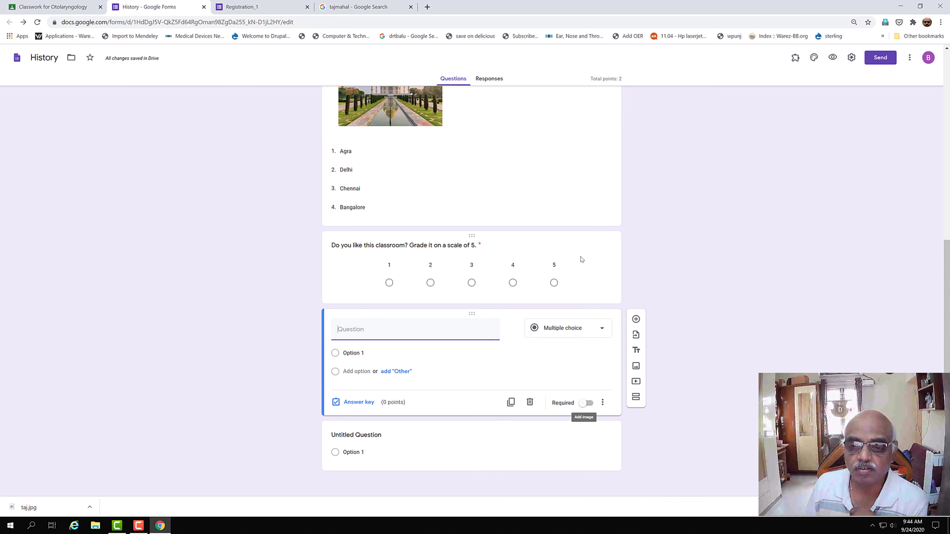
{"action": "left_click", "coordinate": [603, 328]}
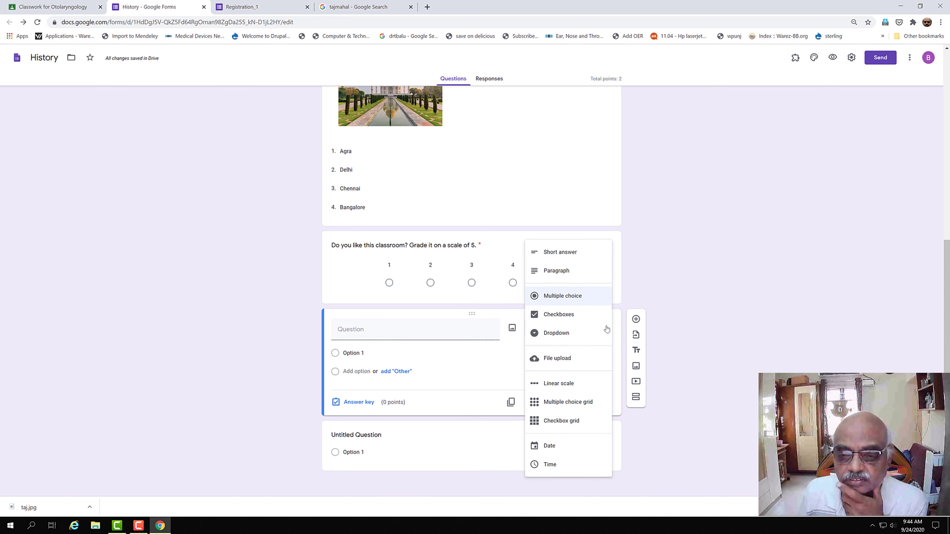
{"action": "left_click", "coordinate": [575, 404]}
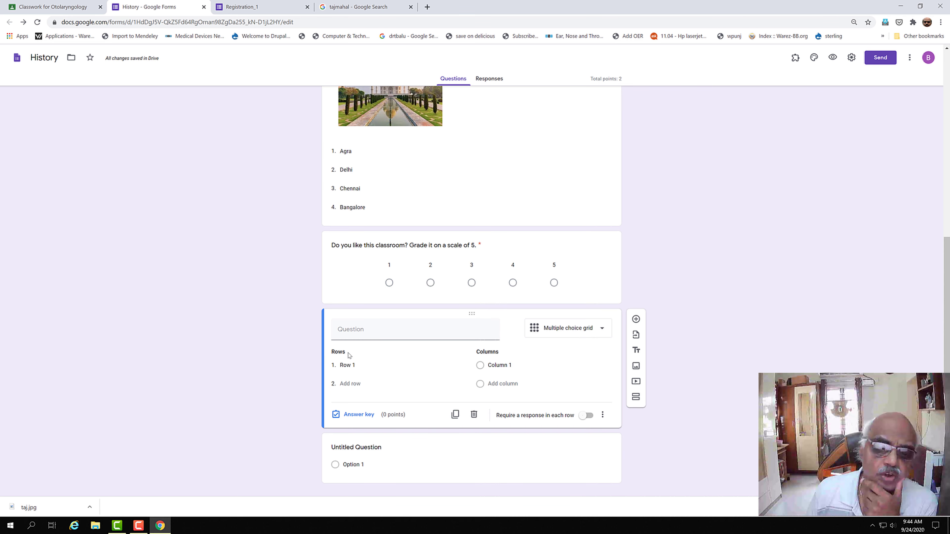
{"action": "left_click", "coordinate": [369, 329]}
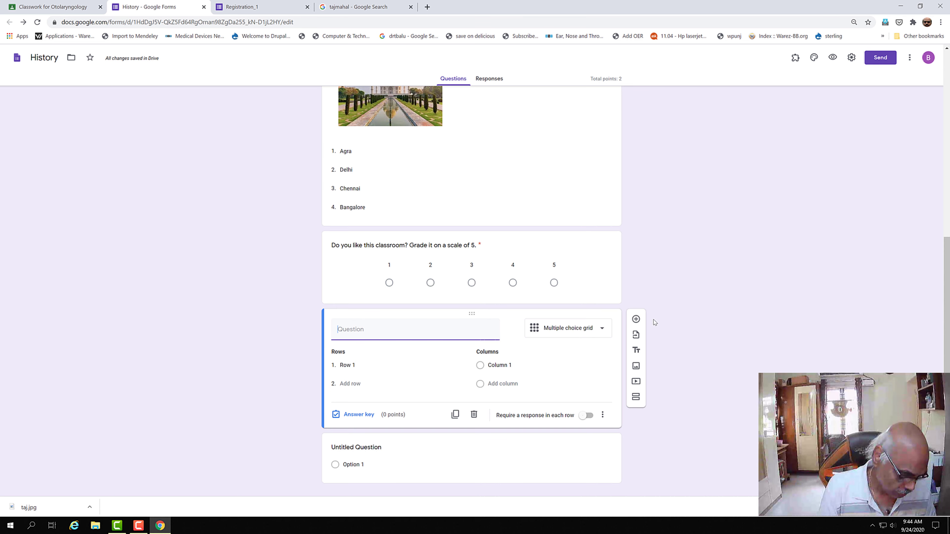
{"action": "type", "text": "Ma"}
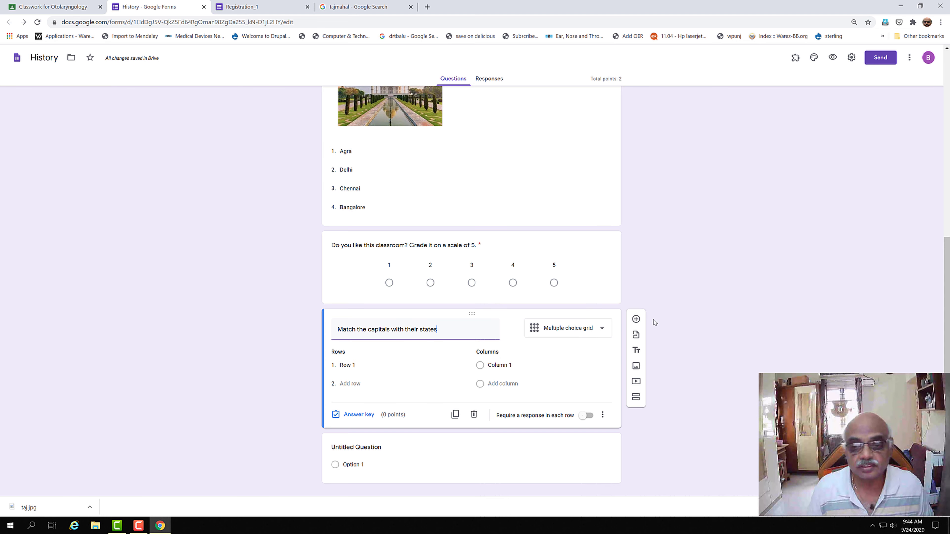
Step: Fill the grid's first rows Tamilnadu and Kerala and columns Chennai and Trivandrum
{"action": "left_click", "coordinate": [357, 363]}
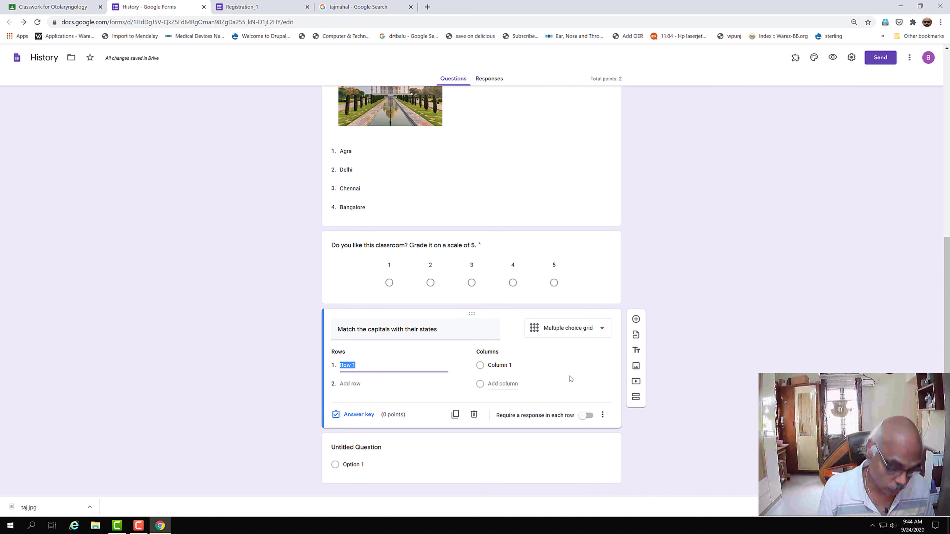
{"action": "type", "text": "Tamilnadu"}
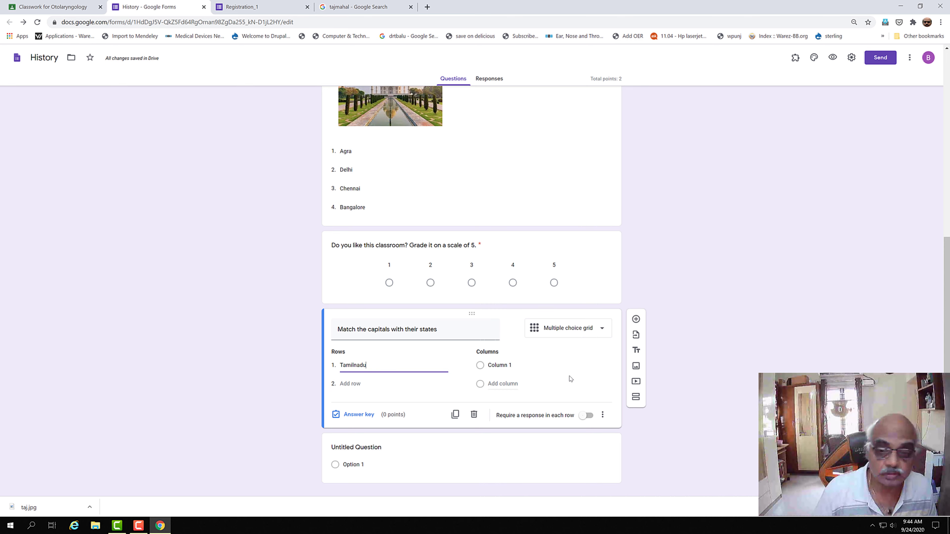
{"action": "left_click", "coordinate": [527, 362]}
{"action": "type", "text": "Chennai"}
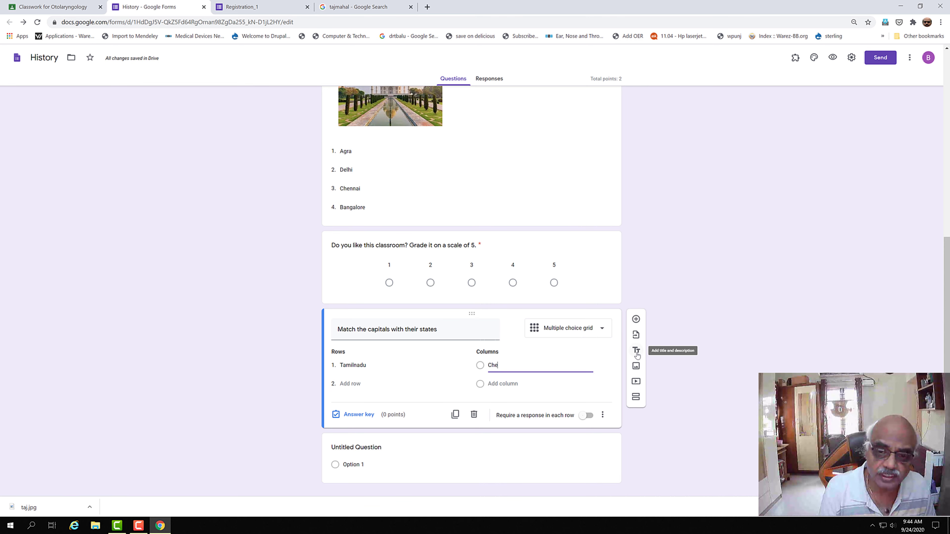
{"action": "left_click", "coordinate": [353, 384]}
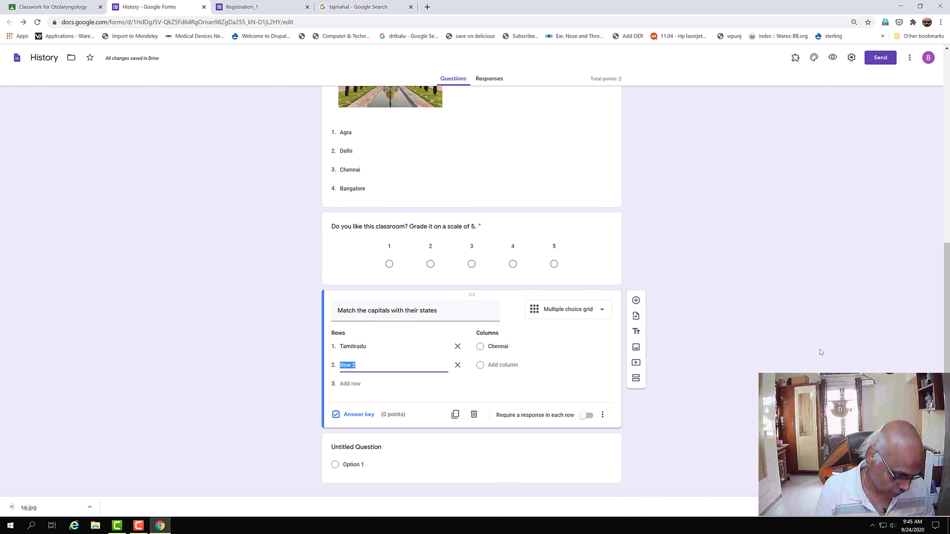
{"action": "type", "text": "Kerala"}
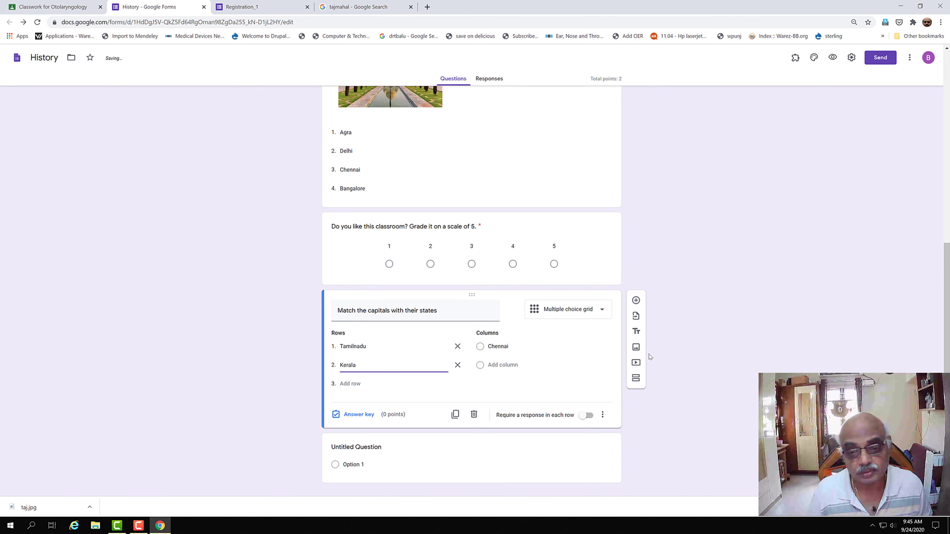
{"action": "left_click", "coordinate": [490, 365]}
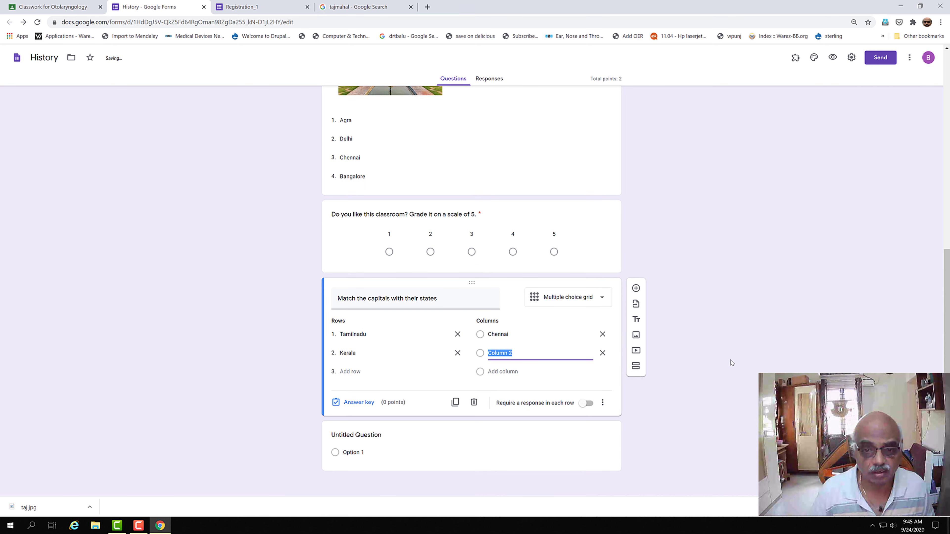
{"action": "type", "text": "Triva"}
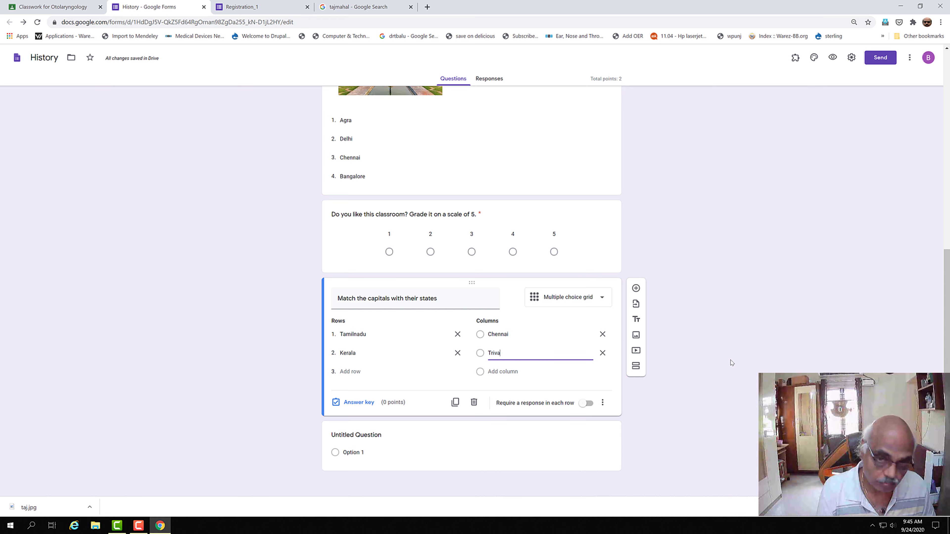
{"action": "type", "text": "ndrum"}
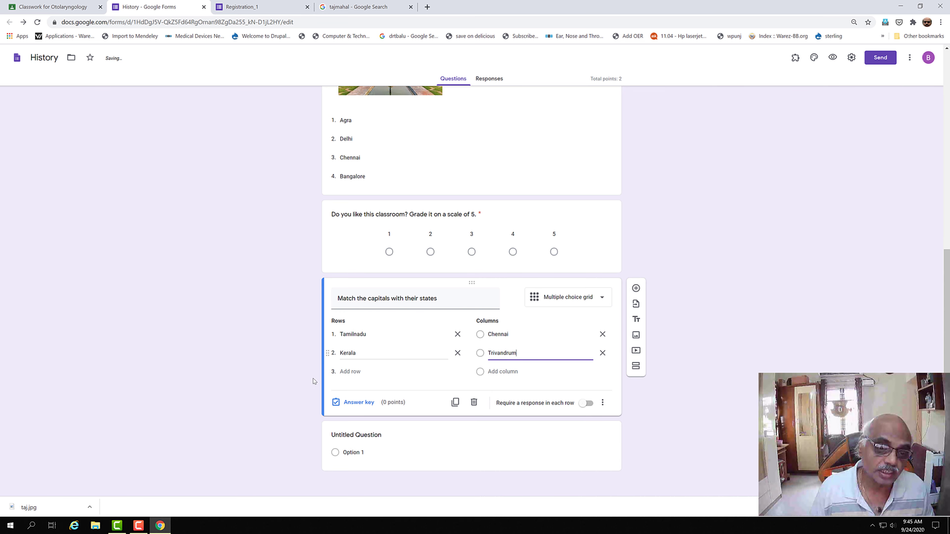
Step: Add rows Karnataka and Maharastra and columns Bangalore and Mumbai
{"action": "left_click", "coordinate": [354, 373]}
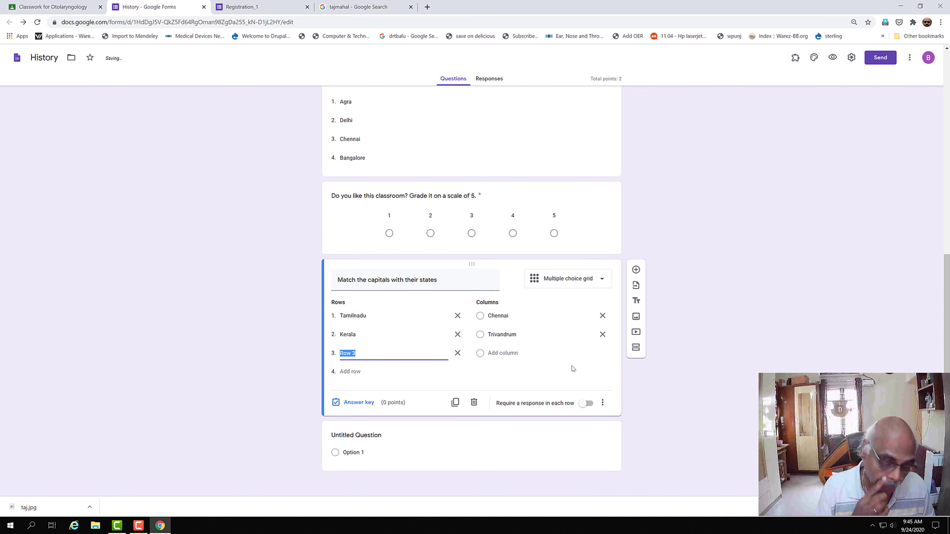
{"action": "type", "text": "Kara"}
{"action": "key", "text": "BackSpace"}
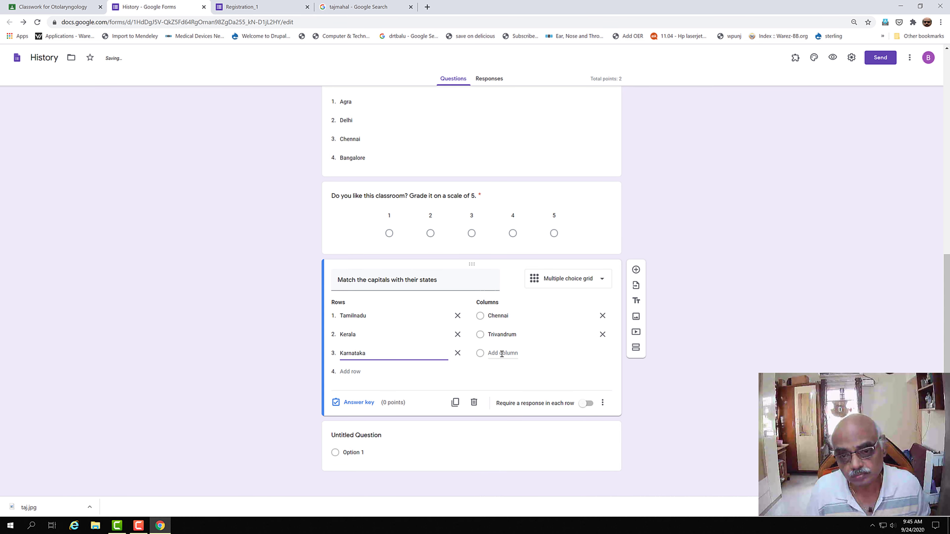
{"action": "left_click", "coordinate": [494, 354]}
{"action": "type", "text": "B"}
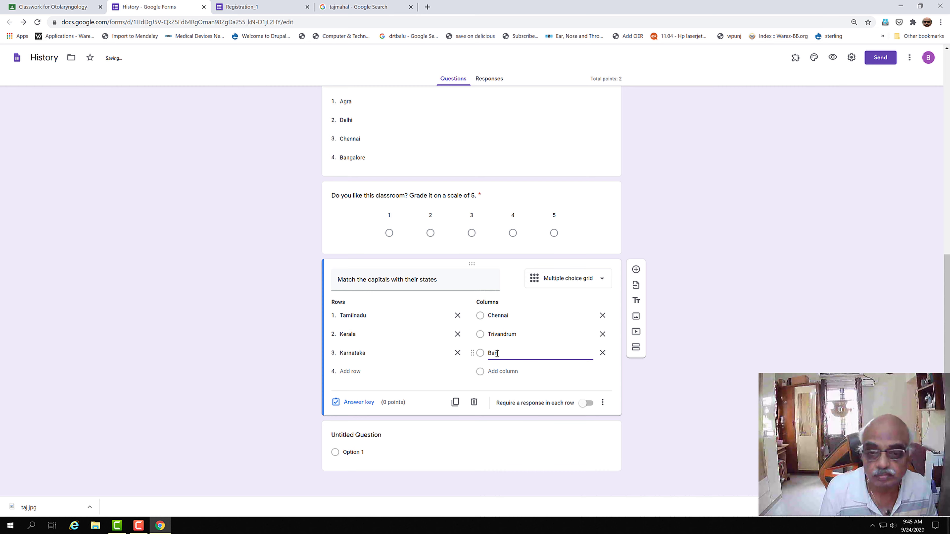
{"action": "type", "text": "angalore"}
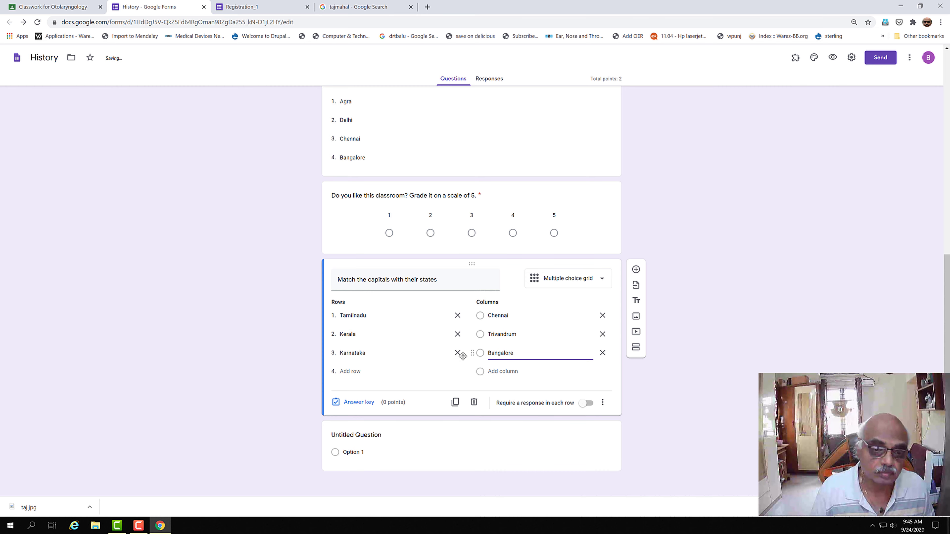
{"action": "left_click", "coordinate": [363, 372]}
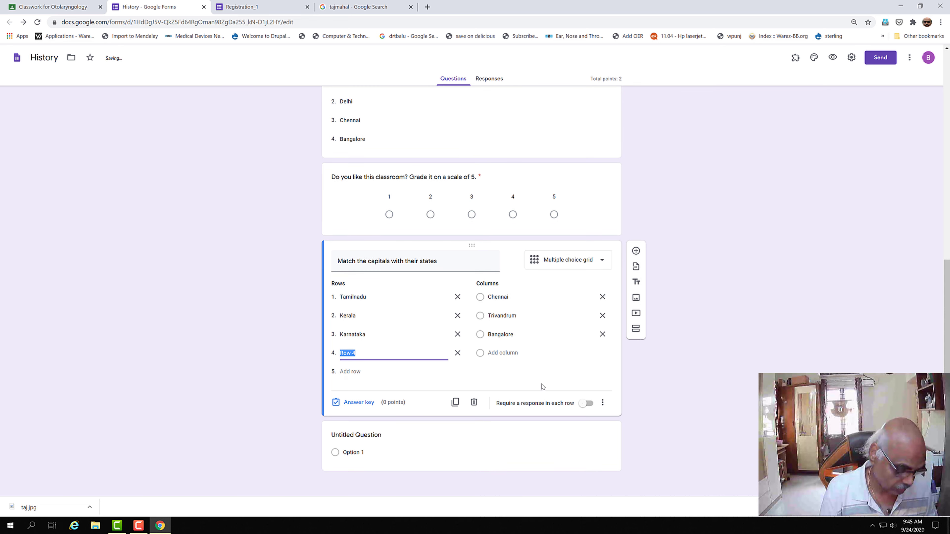
{"action": "type", "text": "Maharastra"}
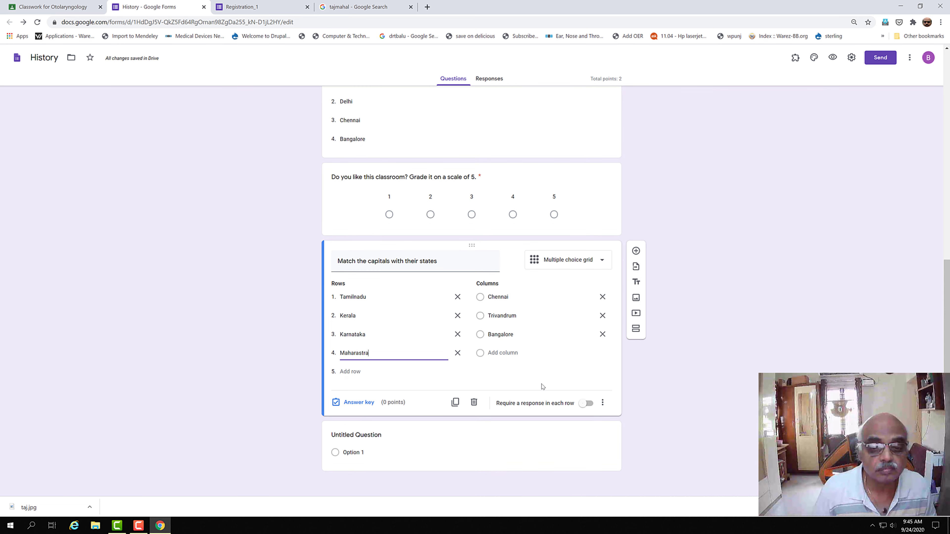
{"action": "left_click", "coordinate": [503, 352]}
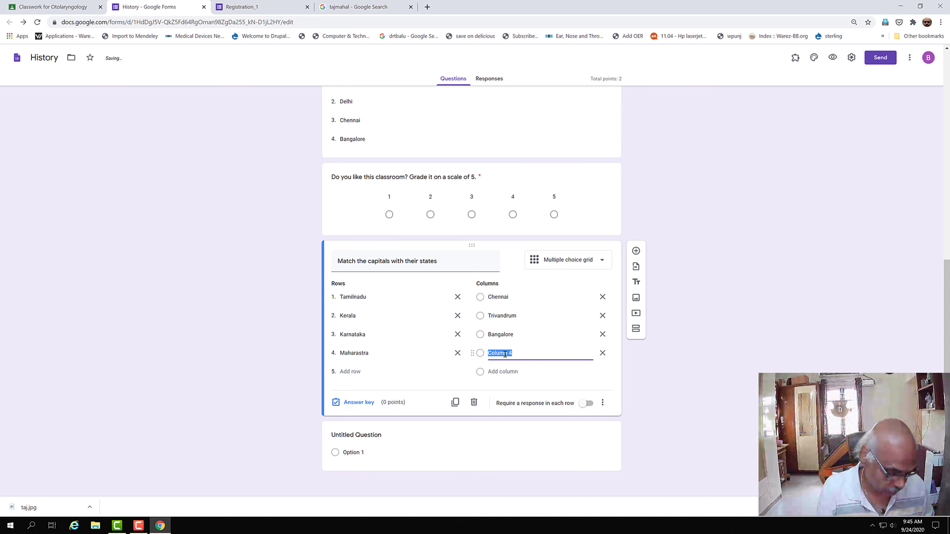
{"action": "type", "text": "Mumbai"}
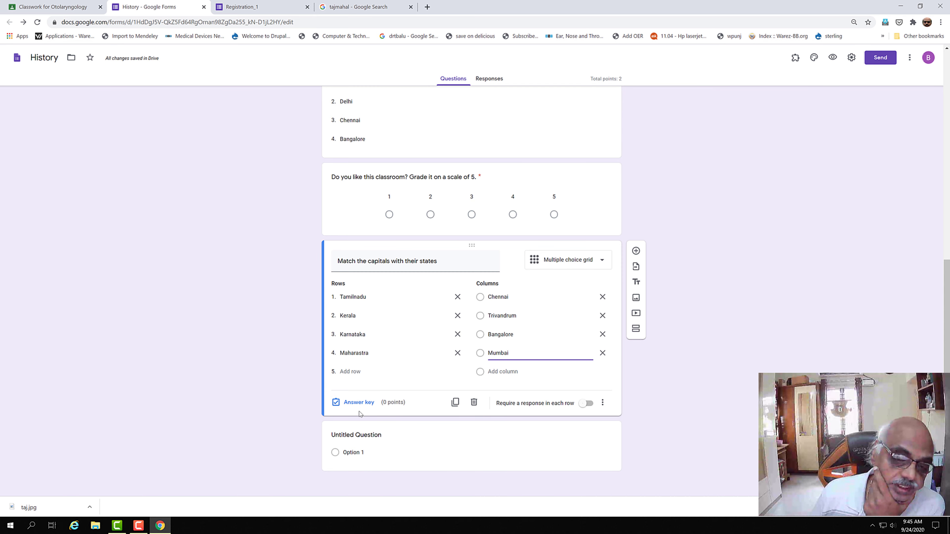
Step: Give each capitals-grid row (Tamilnadu, Kerala, Karnataka, Maharastra) 1 point in the answer key
{"action": "left_click", "coordinate": [361, 403]}
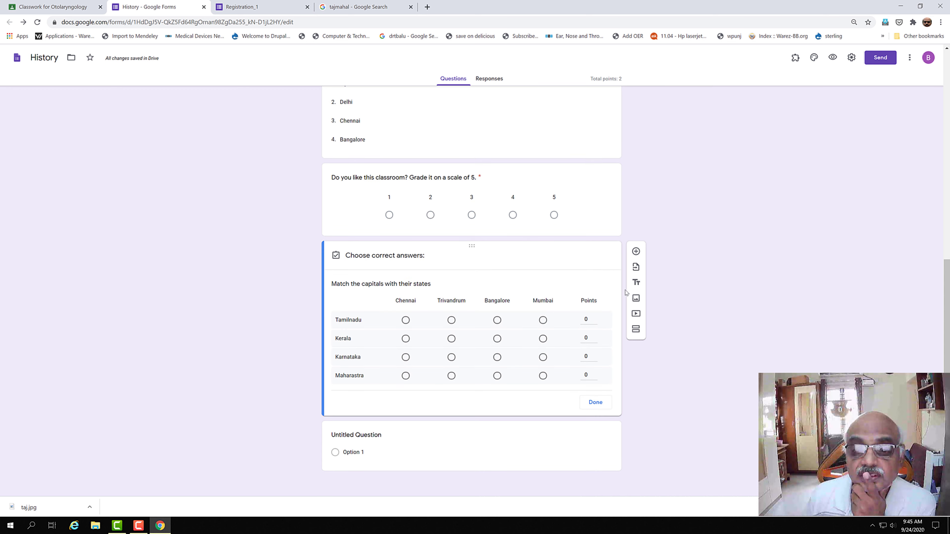
{"action": "left_click", "coordinate": [594, 316]}
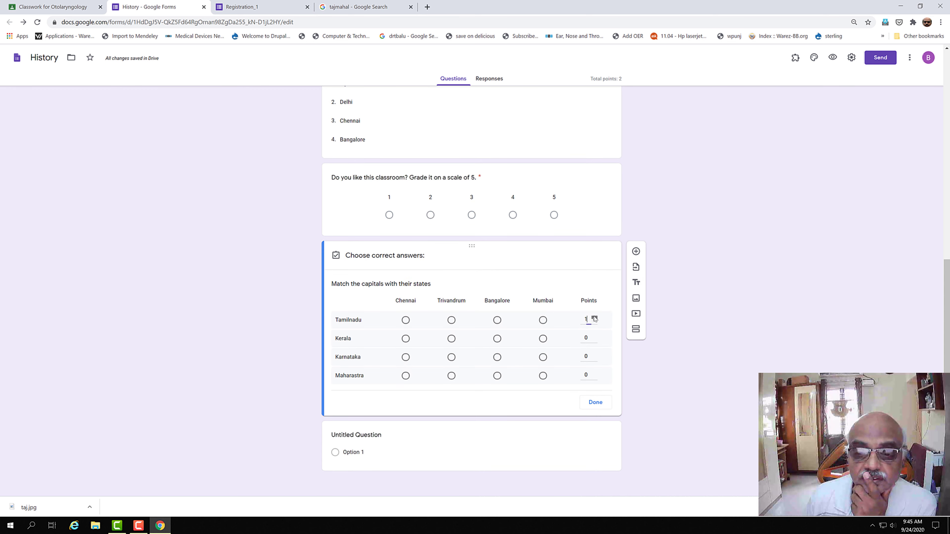
{"action": "left_click", "coordinate": [594, 336]}
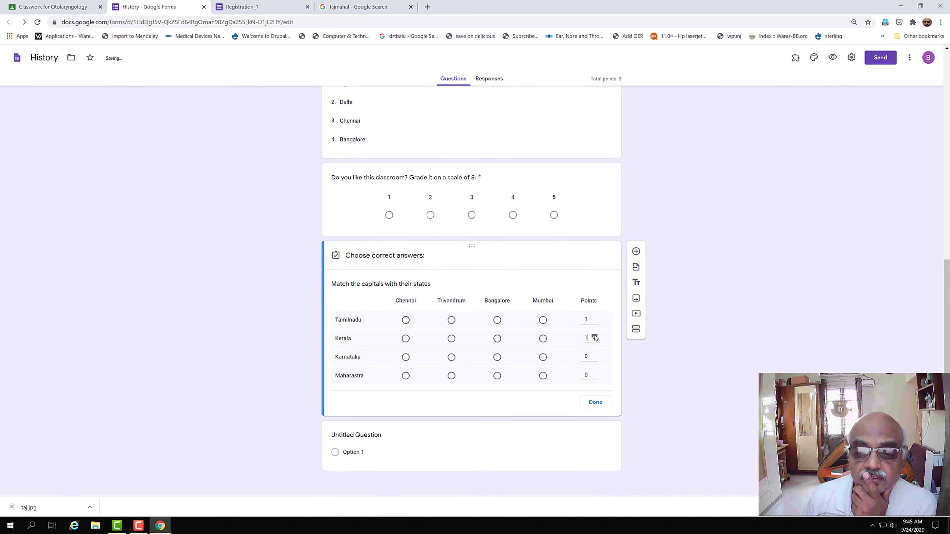
{"action": "left_click", "coordinate": [595, 355]}
{"action": "left_click", "coordinate": [594, 372]}
{"action": "left_click", "coordinate": [596, 403]}
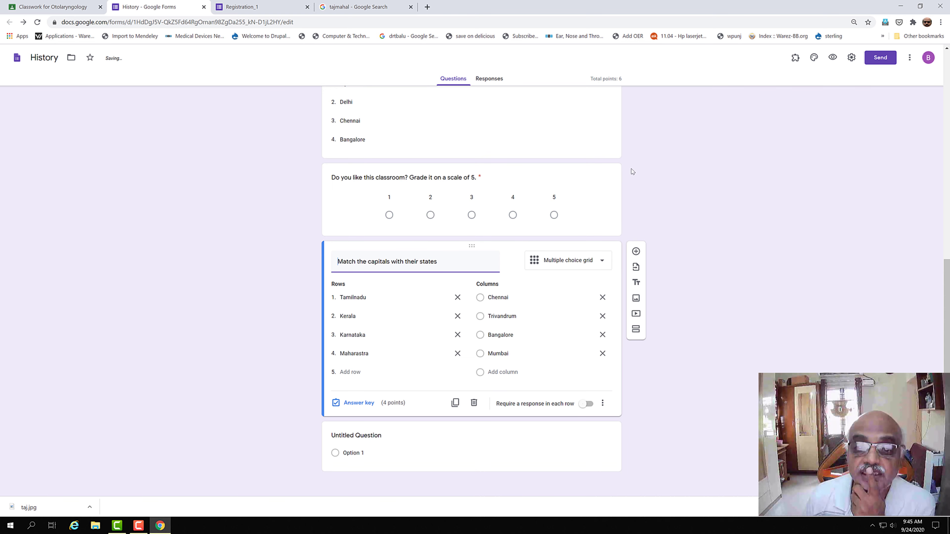
Step: Set the Tajmahal image question to 2 points and add a new question at the end
{"action": "scroll", "coordinate": [482, 269], "scroll_direction": "up", "scroll_amount": 5}
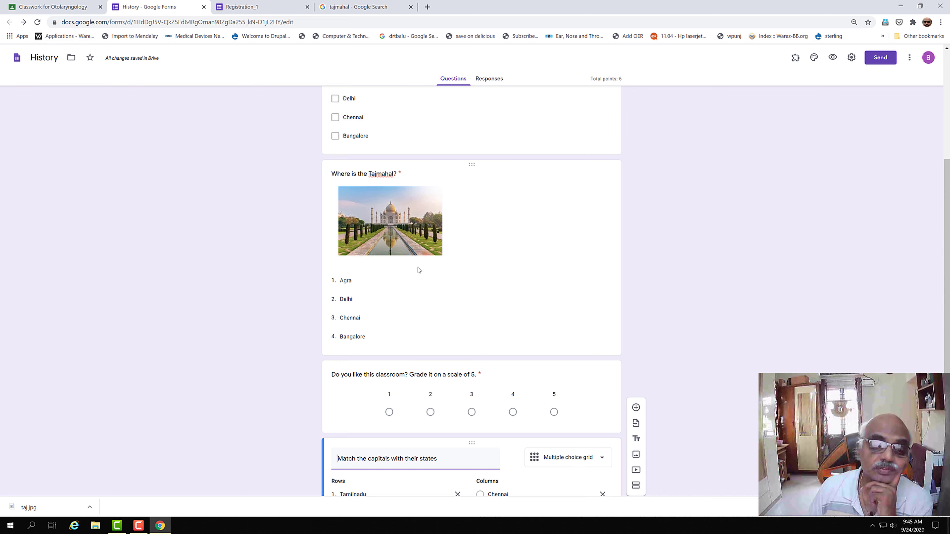
{"action": "left_click", "coordinate": [418, 281]}
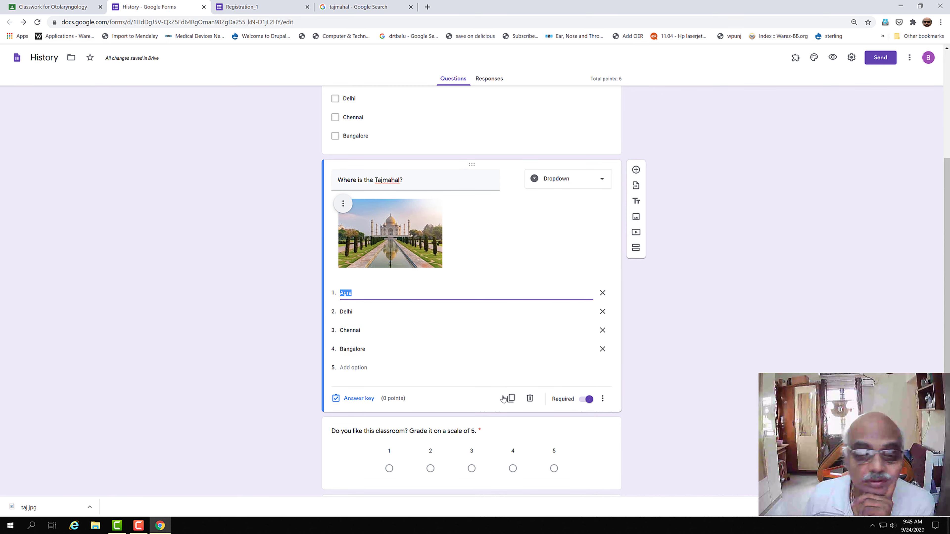
{"action": "left_click", "coordinate": [358, 399]}
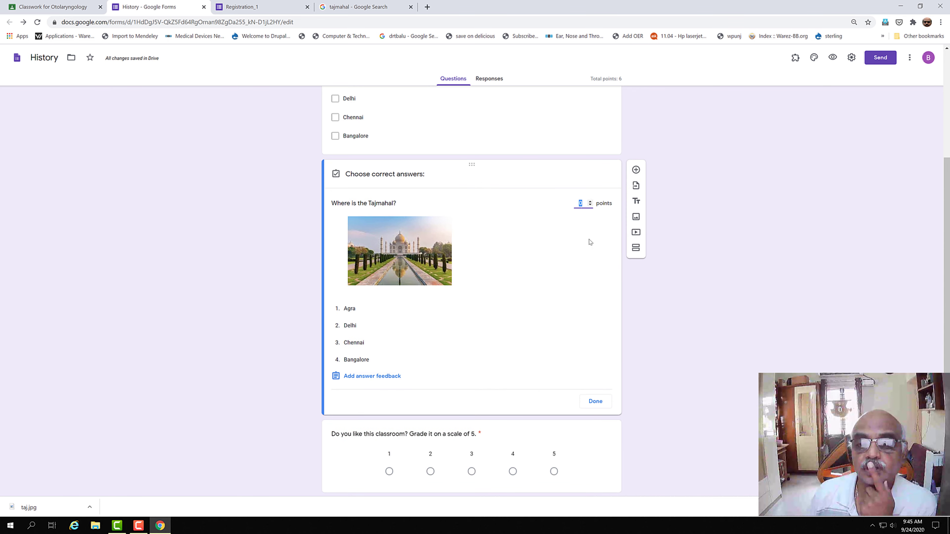
{"action": "left_click", "coordinate": [591, 201]}
{"action": "left_click", "coordinate": [590, 202]}
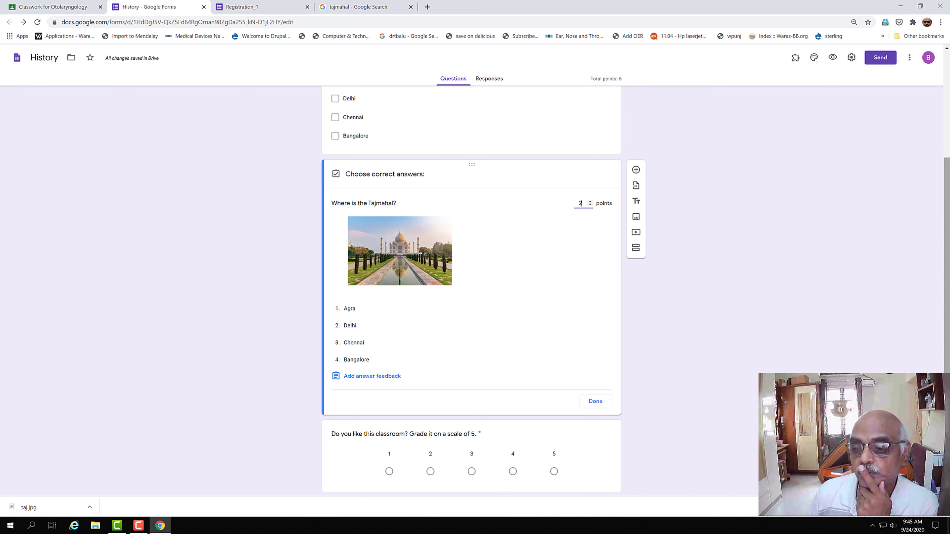
{"action": "scroll", "coordinate": [436, 324], "scroll_direction": "up", "scroll_amount": 5}
{"action": "left_click", "coordinate": [436, 312]}
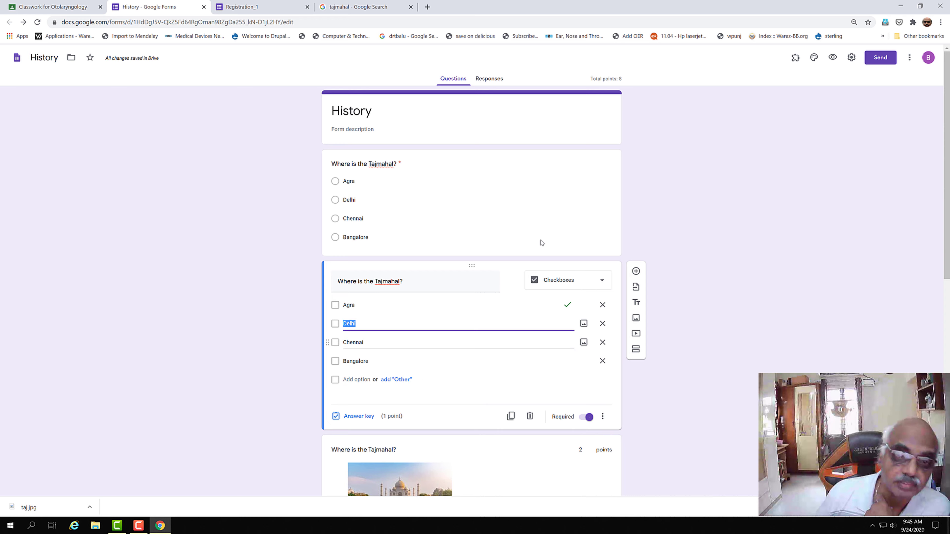
{"action": "left_click_drag", "start_coordinate": [947, 224], "coordinate": [947, 436]}
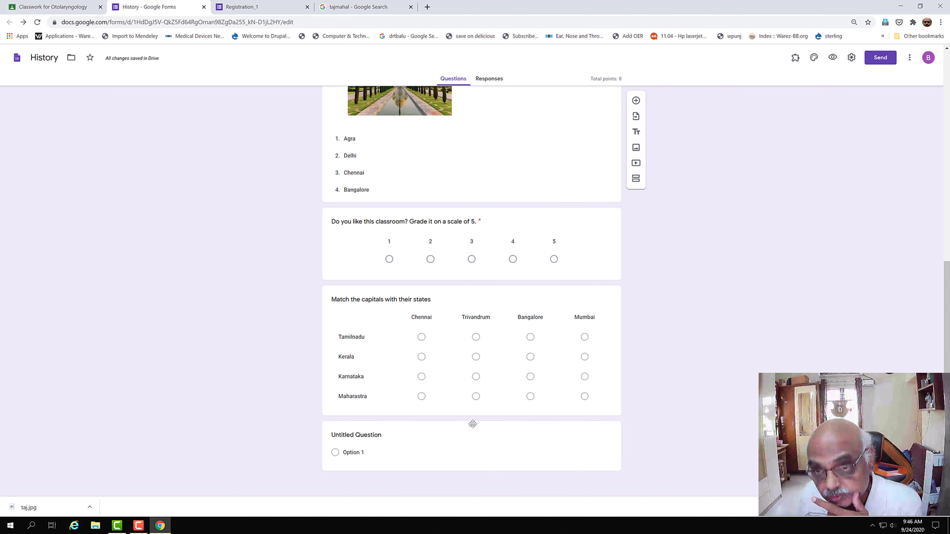
{"action": "left_click", "coordinate": [636, 100]}
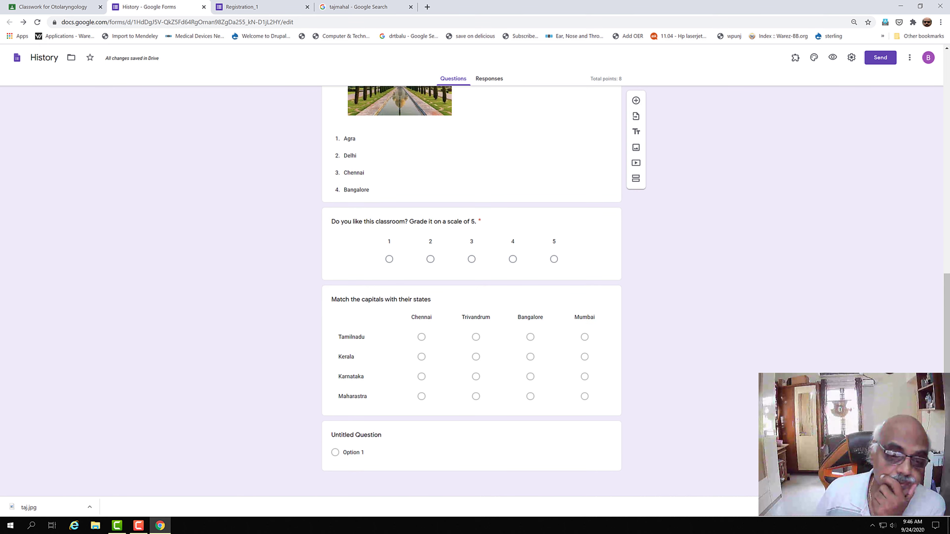
Step: Turn the untitled question into a checkbox grid titled 'Match the capitals with their states'
{"action": "left_click", "coordinate": [481, 449]}
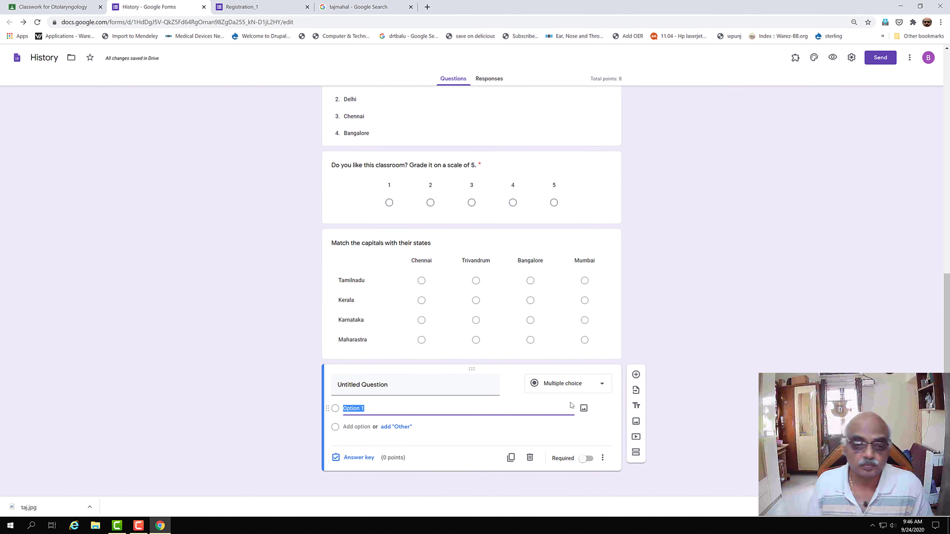
{"action": "left_click", "coordinate": [604, 384]}
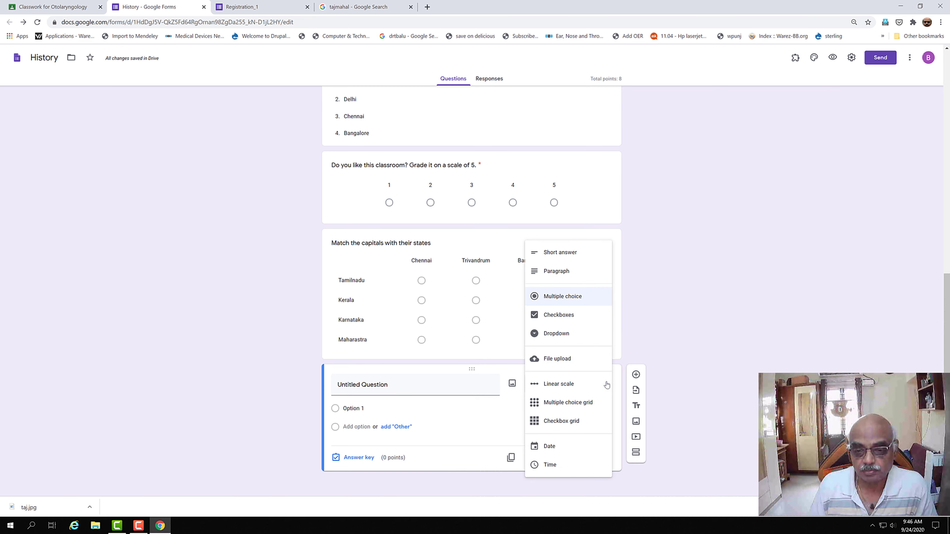
{"action": "left_click", "coordinate": [586, 426]}
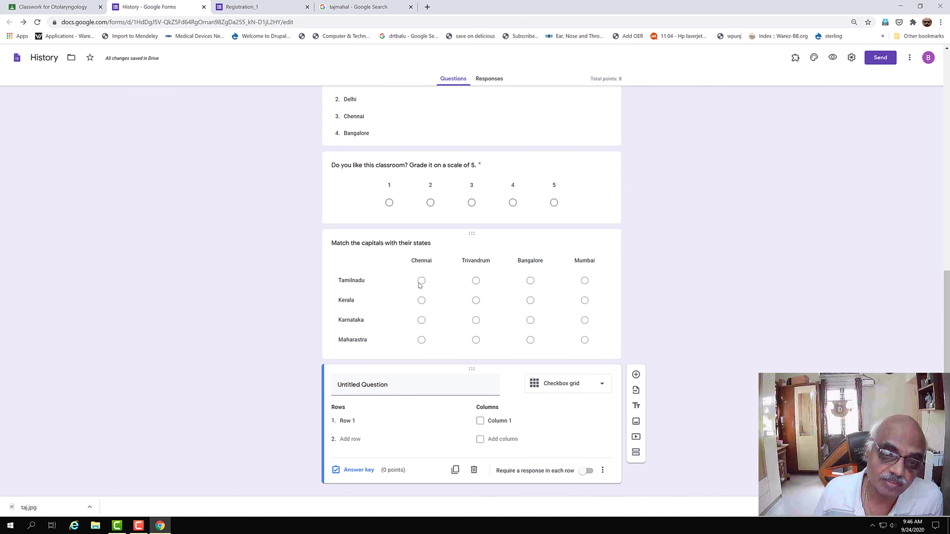
{"action": "left_click", "coordinate": [366, 387]}
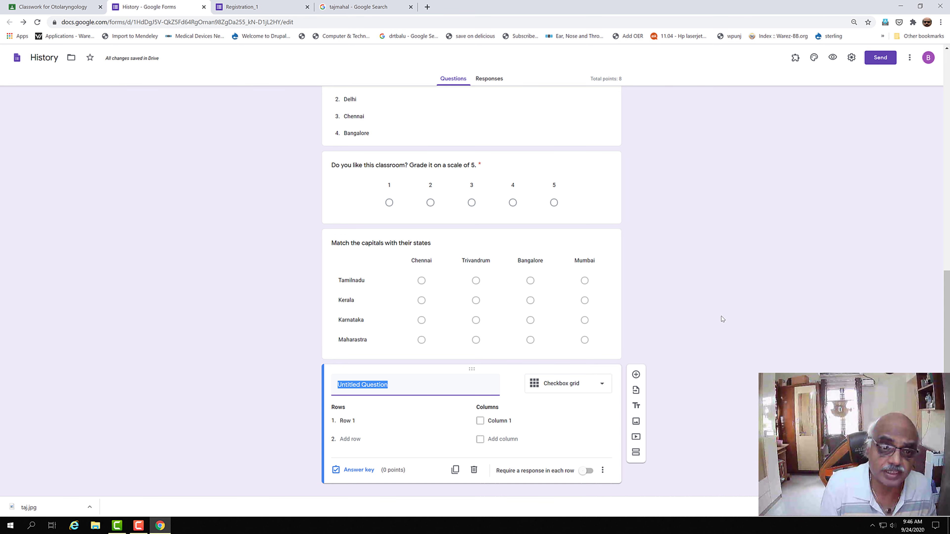
{"action": "type", "text": "M"}
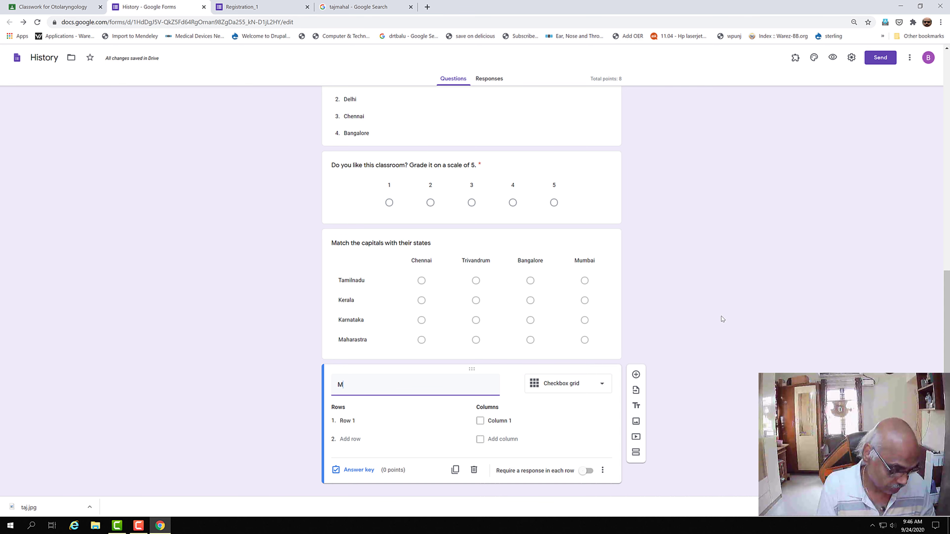
{"action": "type", "text": "atch the capit"}
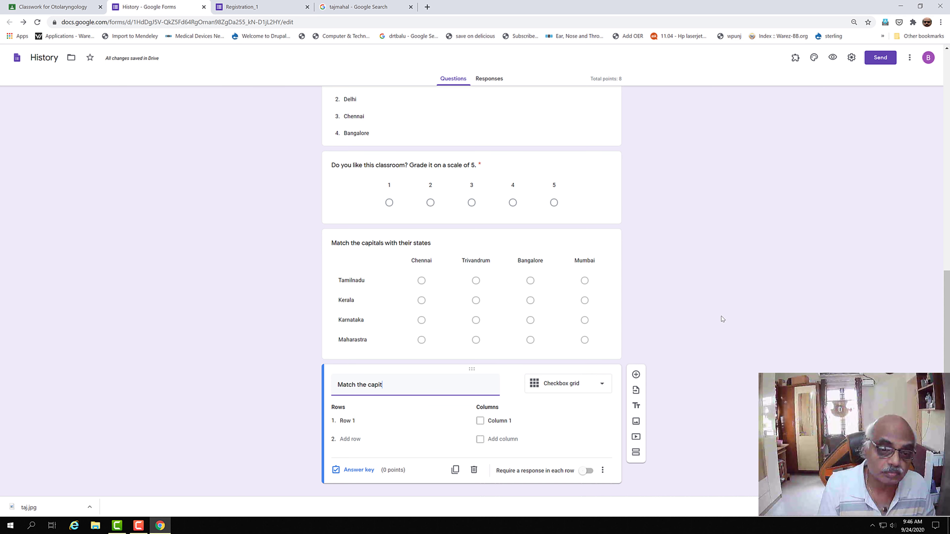
{"action": "type", "text": "als with their states"}
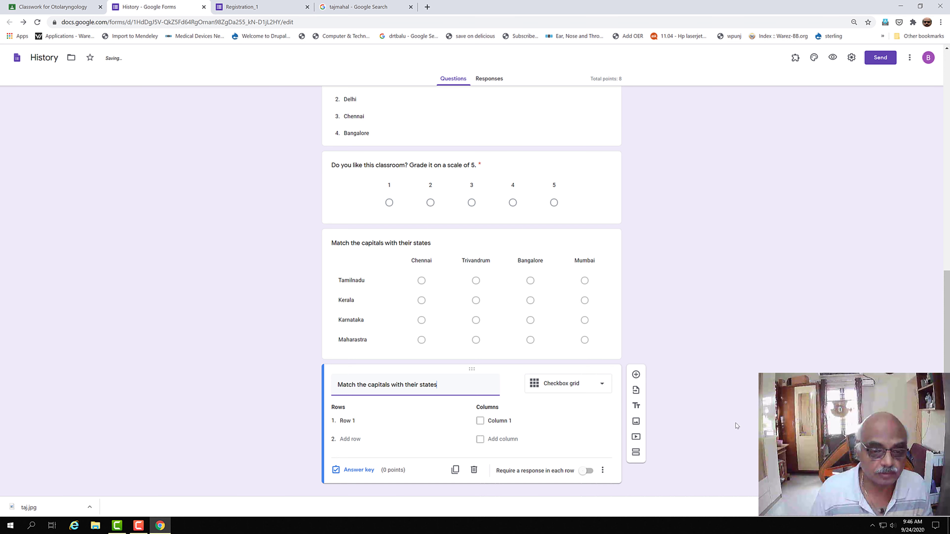
Step: Label the grid's first two rows Tamilnadu and Kerala and its first two columns Chennai and Trivandrum
{"action": "left_click", "coordinate": [354, 422]}
{"action": "type", "text": "Tamil"}
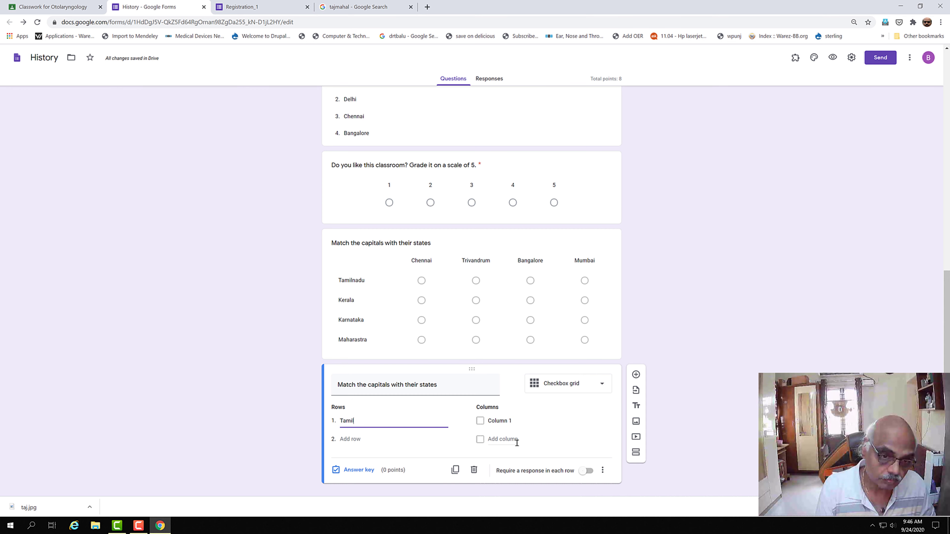
{"action": "type", "text": "nadu"}
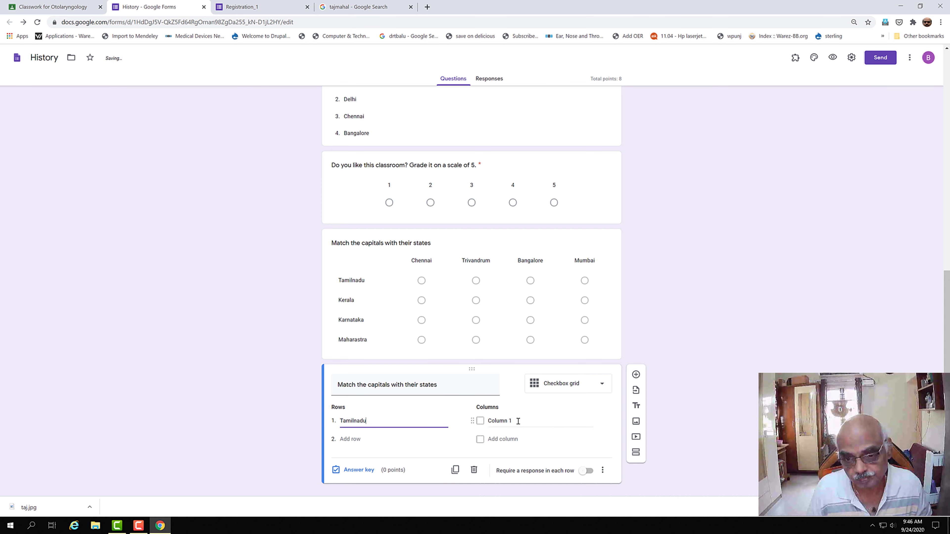
{"action": "left_click", "coordinate": [518, 422]}
{"action": "type", "text": "Chennai"}
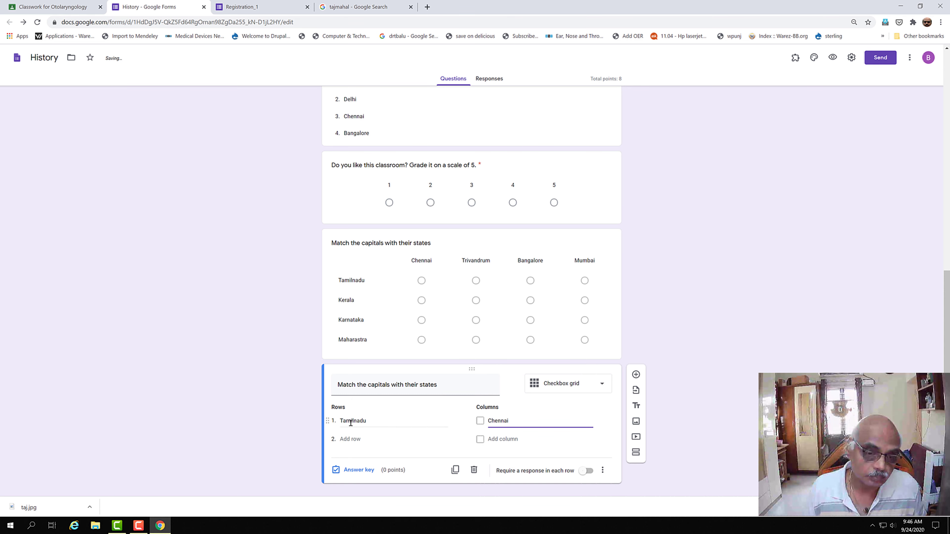
{"action": "left_click", "coordinate": [350, 439]}
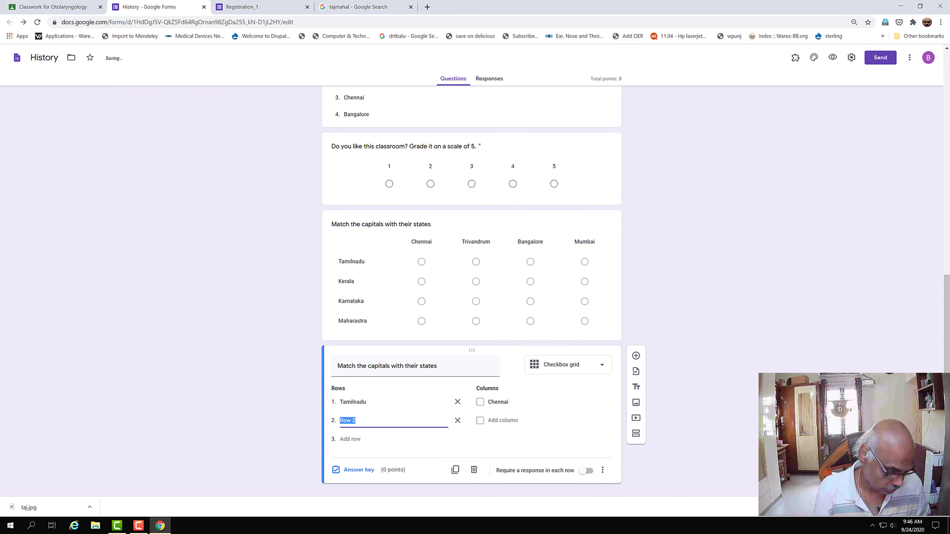
{"action": "type", "text": "Kerala"}
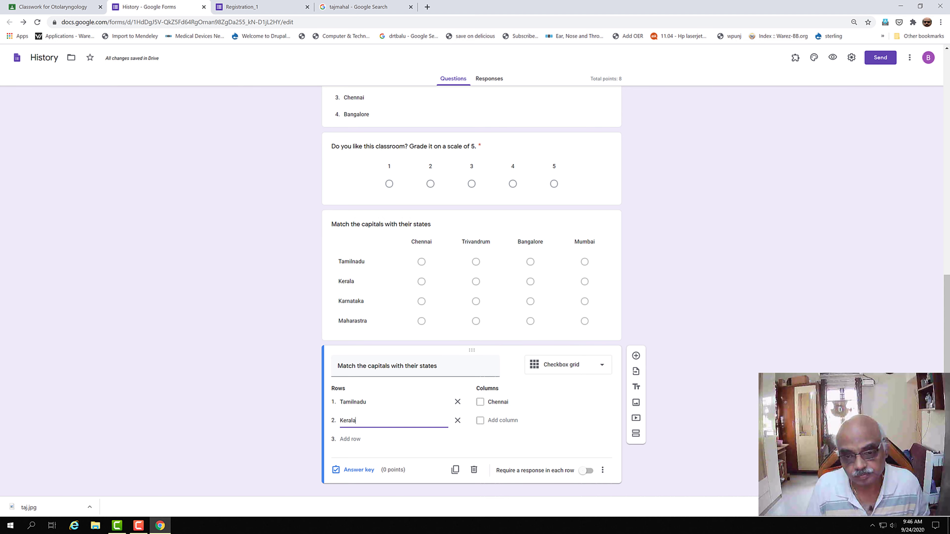
{"action": "left_click", "coordinate": [496, 422]}
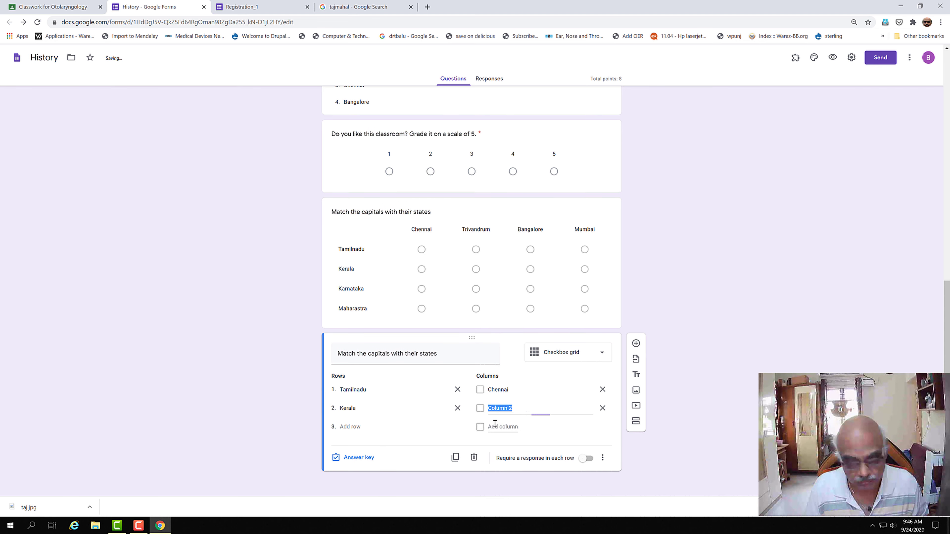
{"action": "type", "text": "Trivandr"}
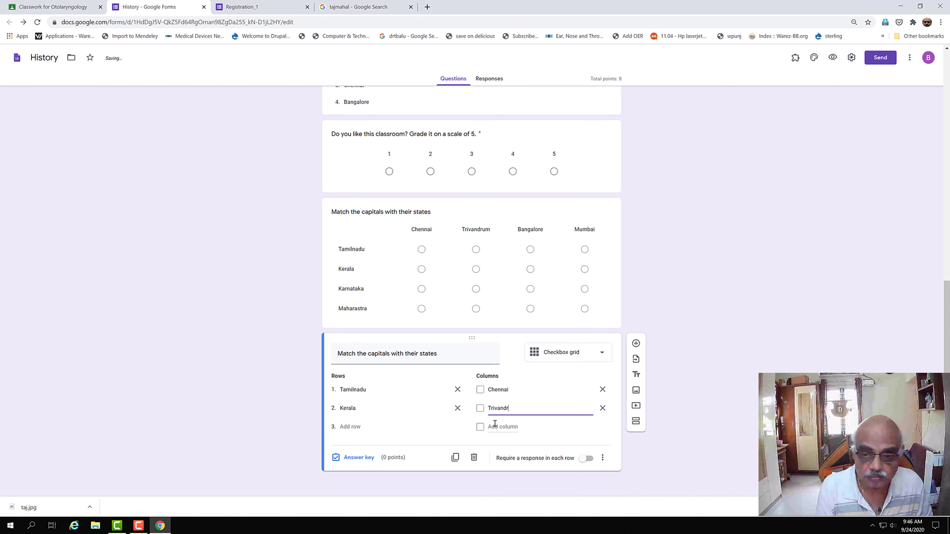
{"action": "type", "text": "um"}
Step: Add rows Karnataka and Maharastra and columns Bangalore and Mumbai, then open the answer key
{"action": "left_click", "coordinate": [342, 427]}
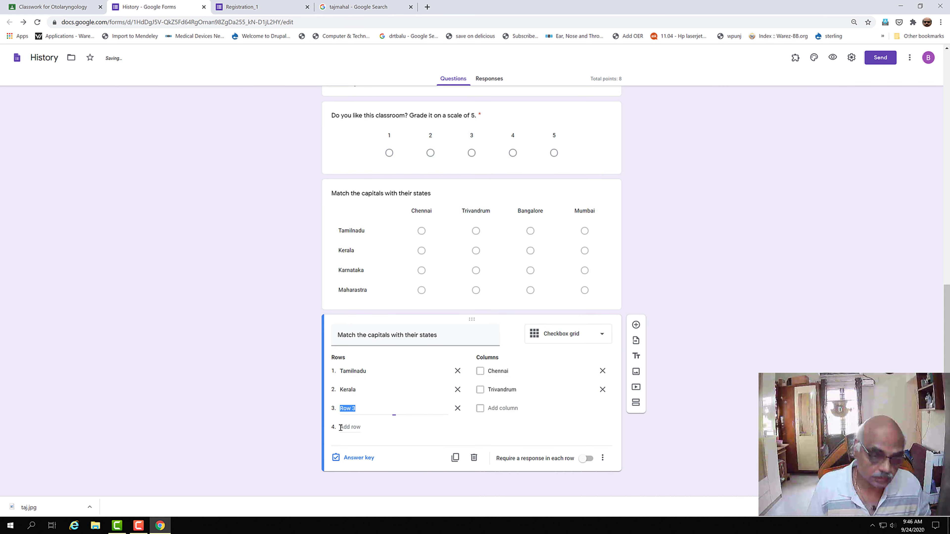
{"action": "type", "text": "K"}
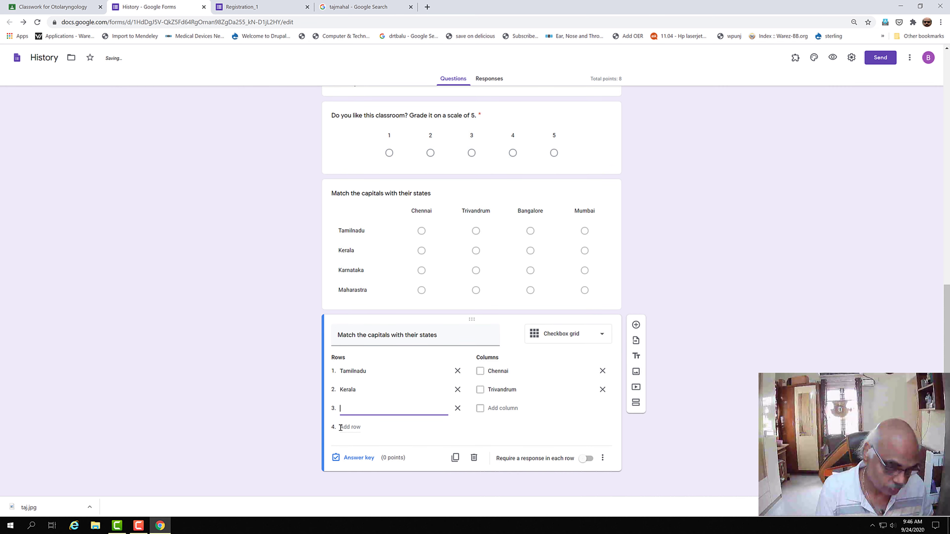
{"action": "type", "text": "Karnataka"}
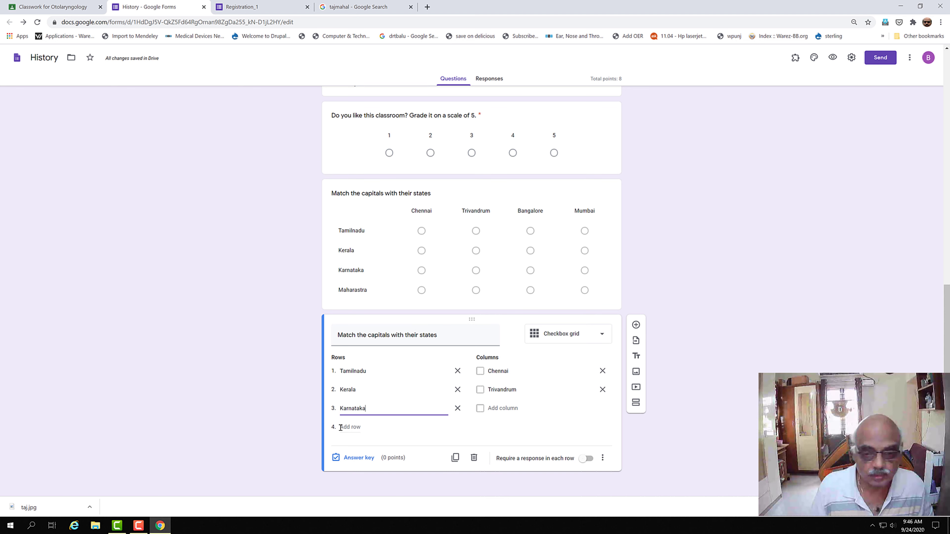
{"action": "left_click", "coordinate": [492, 417]}
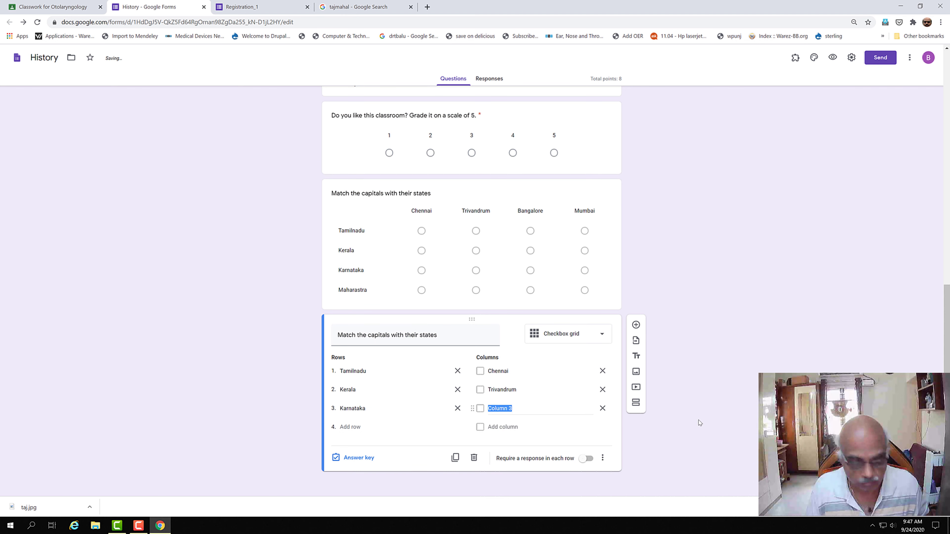
{"action": "type", "text": "Bangalore"}
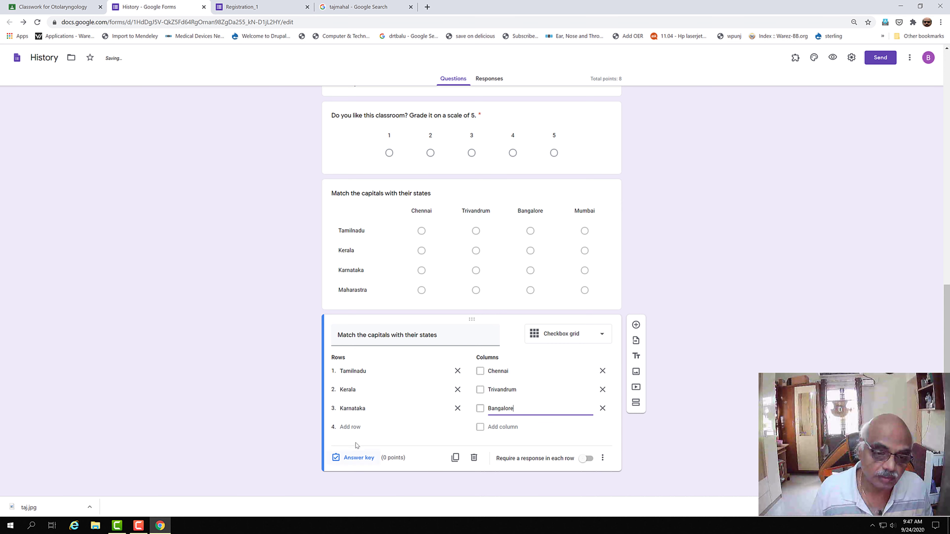
{"action": "left_click", "coordinate": [355, 429]}
{"action": "type", "text": "Mah"}
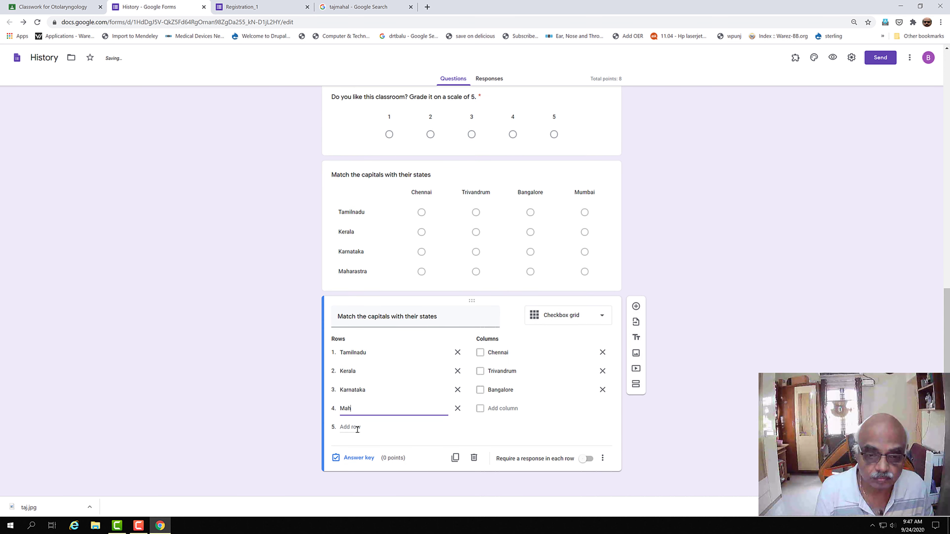
{"action": "type", "text": "arastra"}
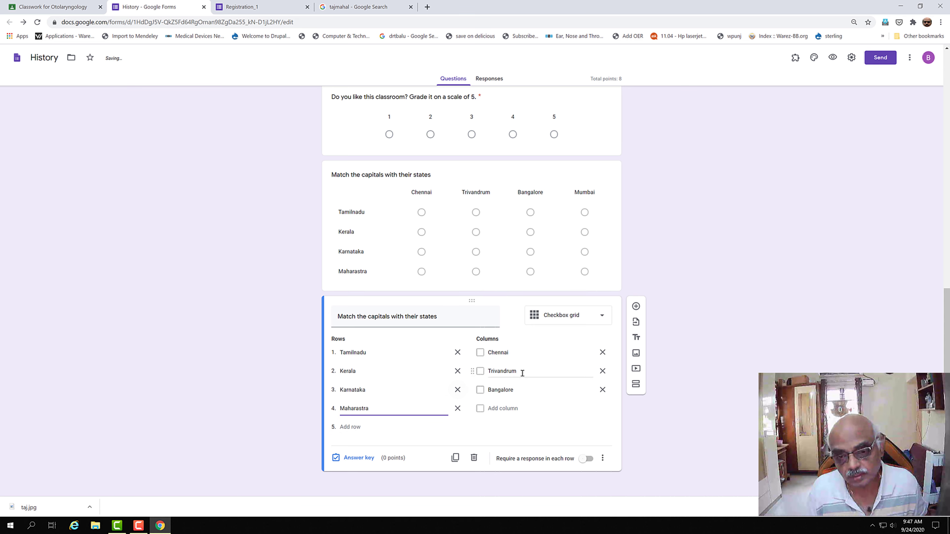
{"action": "left_click", "coordinate": [501, 408]}
{"action": "type", "text": "Mumbai"}
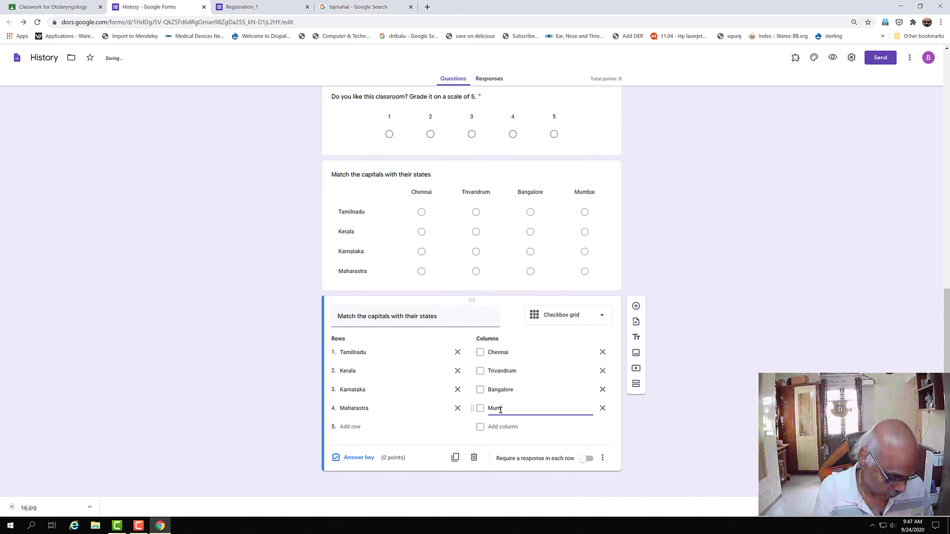
{"action": "left_click", "coordinate": [359, 457]}
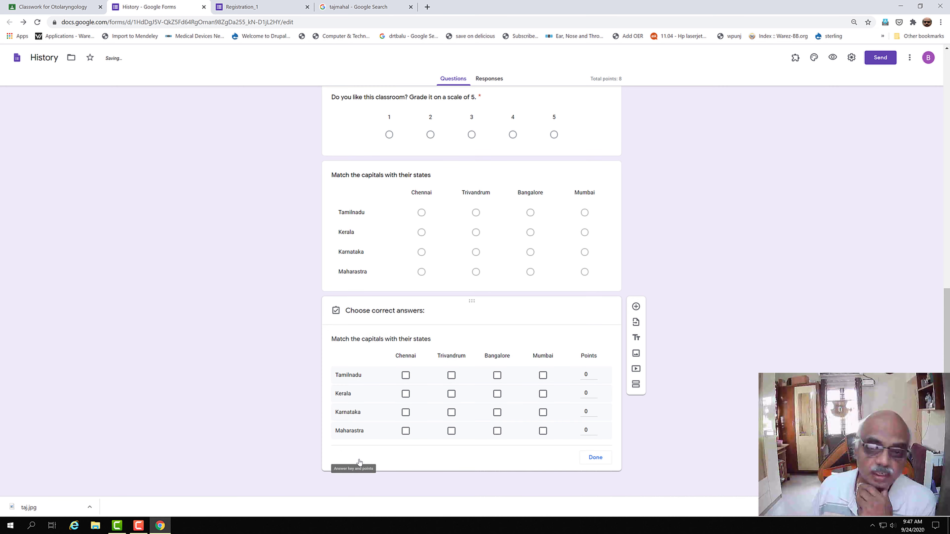
Step: Give each of the four state rows 1 point, making the grid worth 4 points
{"action": "left_click", "coordinate": [595, 373]}
{"action": "left_click", "coordinate": [595, 391]}
{"action": "left_click", "coordinate": [594, 411]}
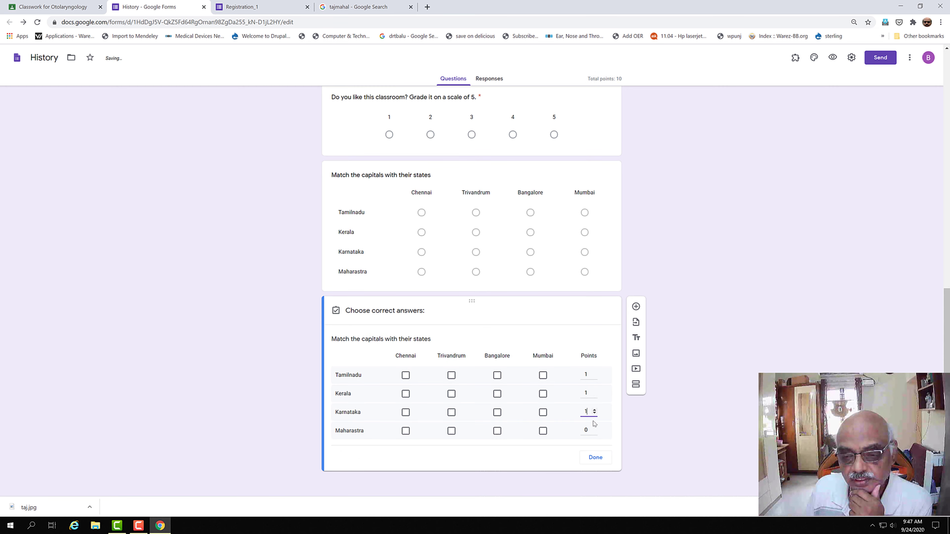
{"action": "left_click", "coordinate": [595, 428]}
{"action": "left_click", "coordinate": [595, 428]}
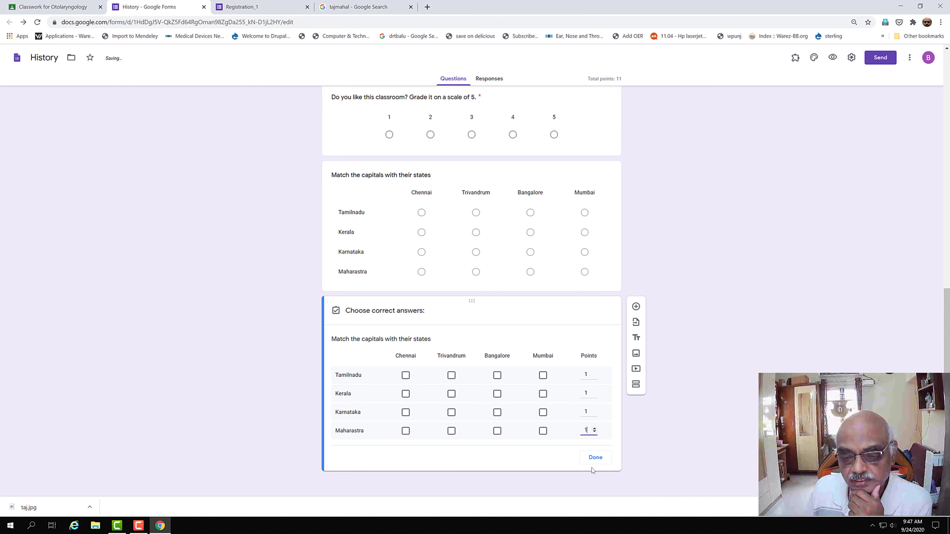
{"action": "left_click", "coordinate": [596, 457]}
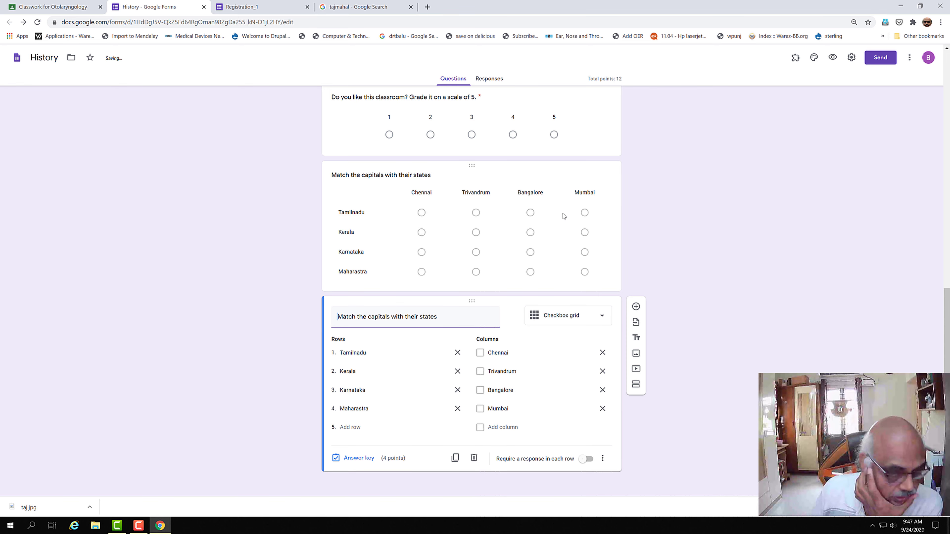
{"action": "left_click", "coordinate": [604, 317]}
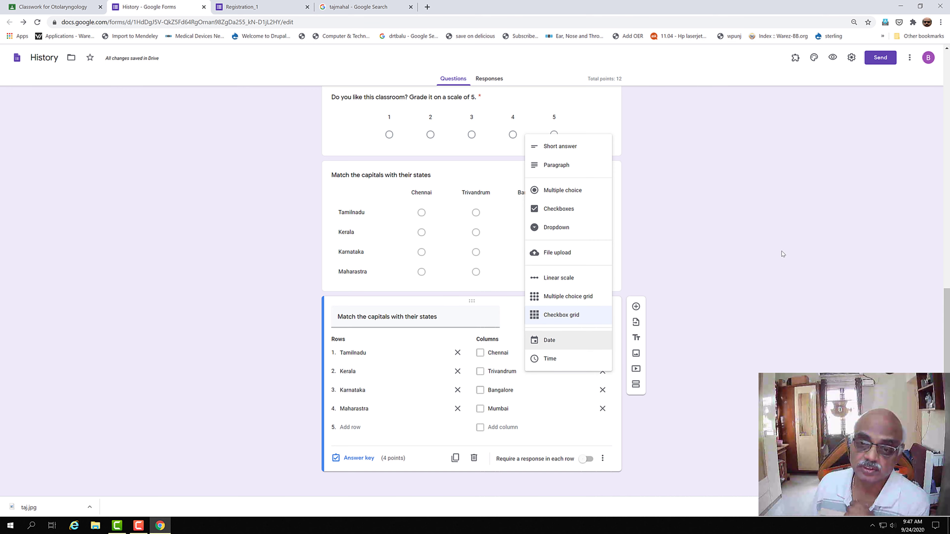
{"action": "left_click", "coordinate": [823, 332]}
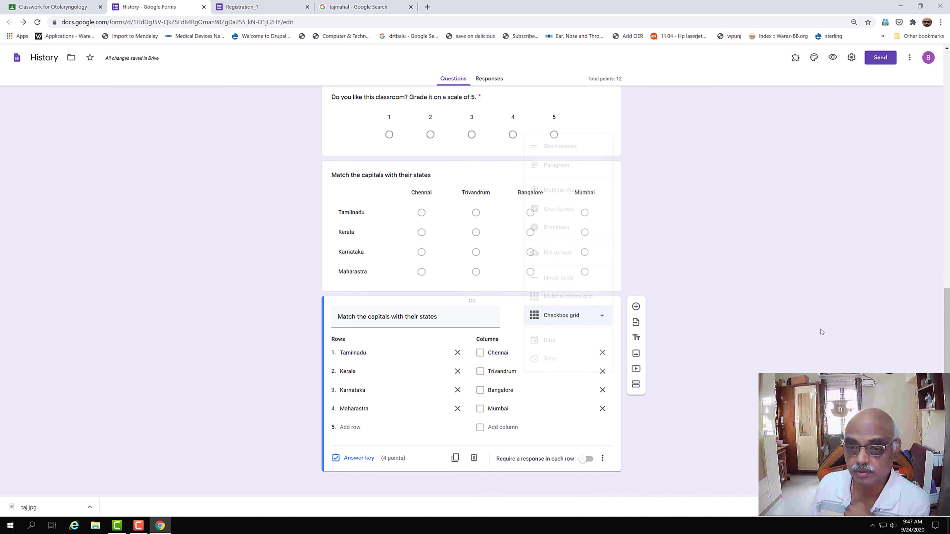
Step: Add a Date-type question 'What is your date of birth?' below the grid
{"action": "left_click", "coordinate": [636, 306]}
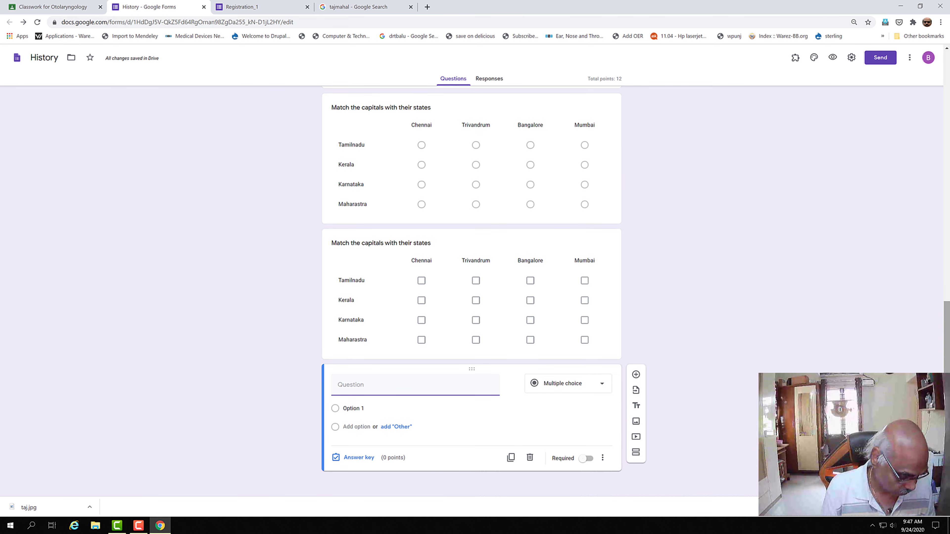
{"action": "type", "text": "What is your date of birt"}
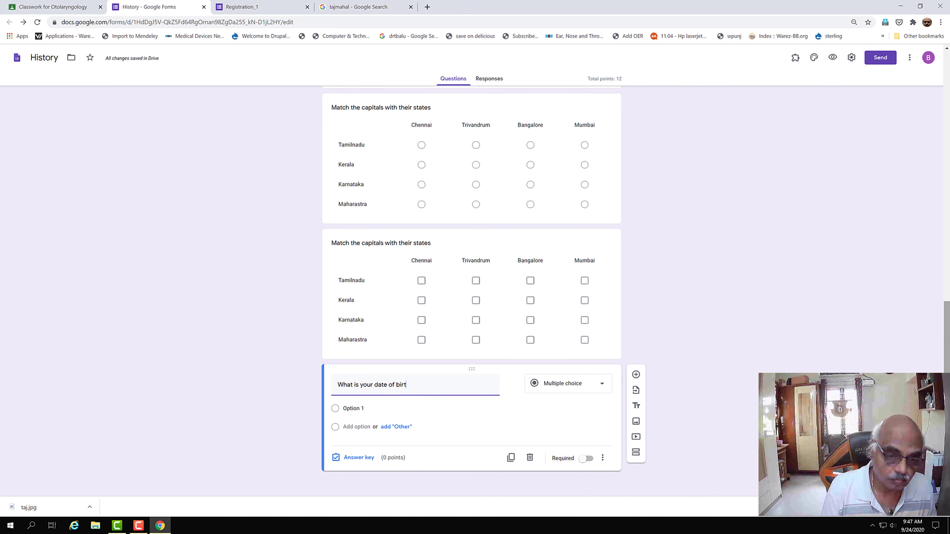
{"action": "type", "text": "h?"}
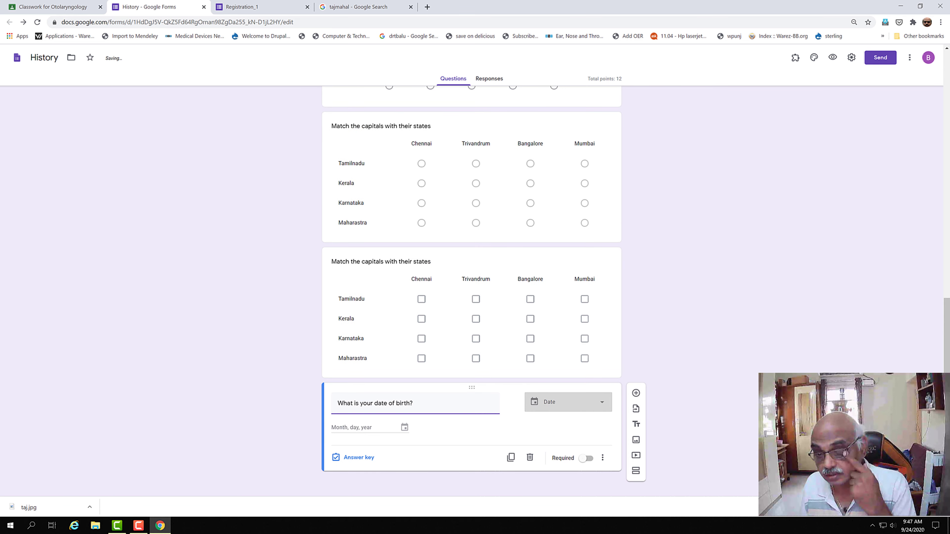
{"action": "left_click", "coordinate": [545, 402]}
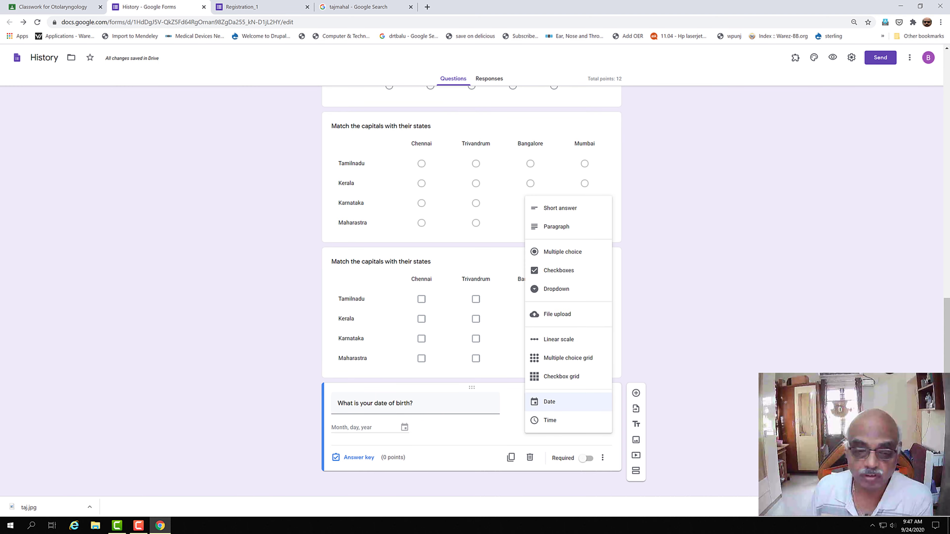
{"action": "left_click", "coordinate": [733, 418]}
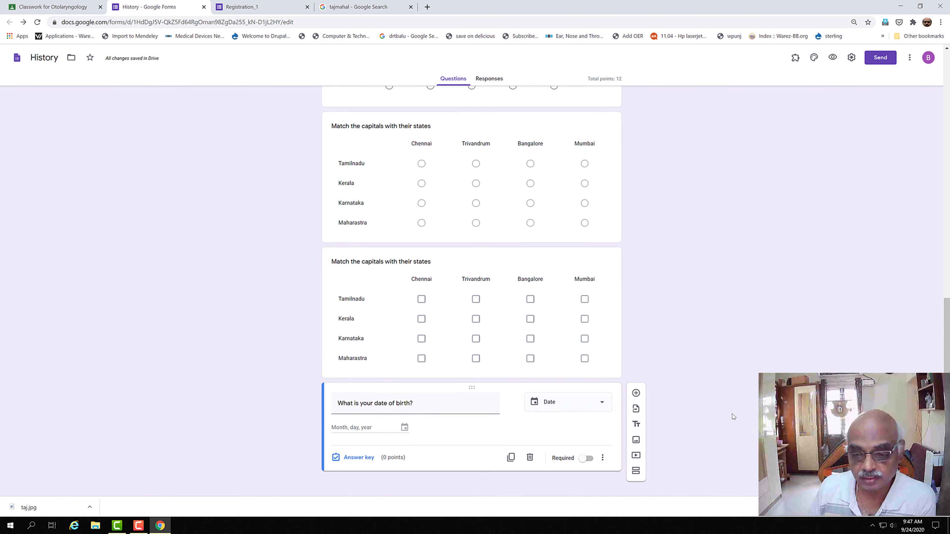
Step: Make the date-of-birth question required and view the form's Responses, showing 0 responses
{"action": "left_click", "coordinate": [362, 457]}
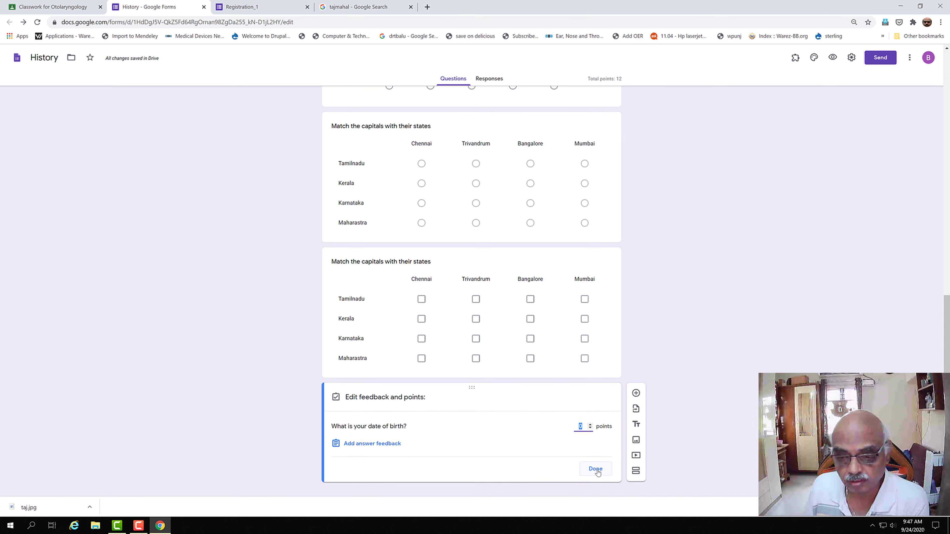
{"action": "left_click", "coordinate": [595, 469]}
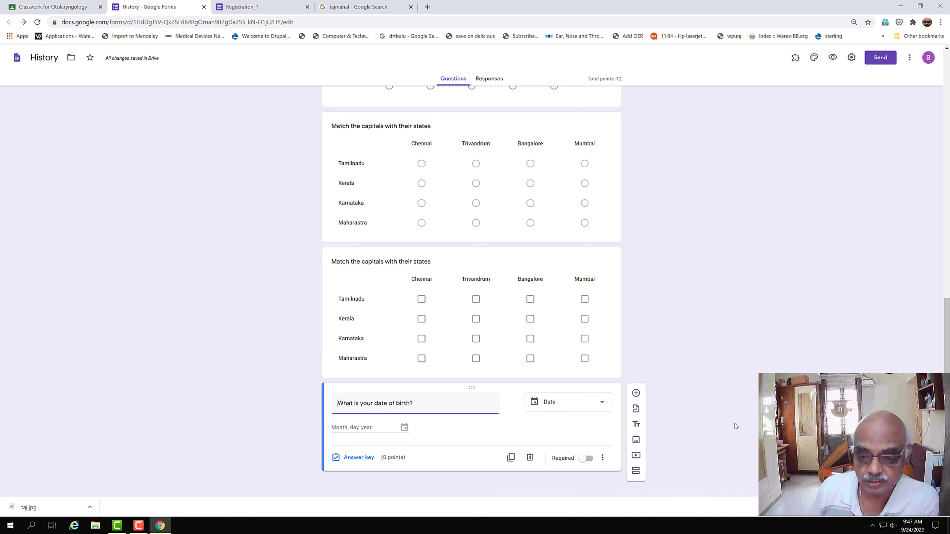
{"action": "left_click", "coordinate": [586, 458]}
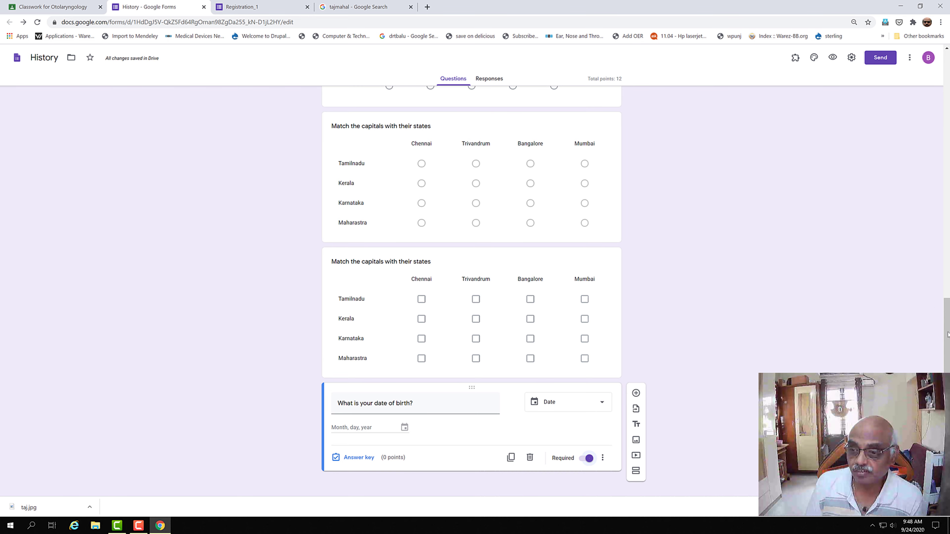
{"action": "left_click_drag", "start_coordinate": [947, 337], "coordinate": [948, 69]}
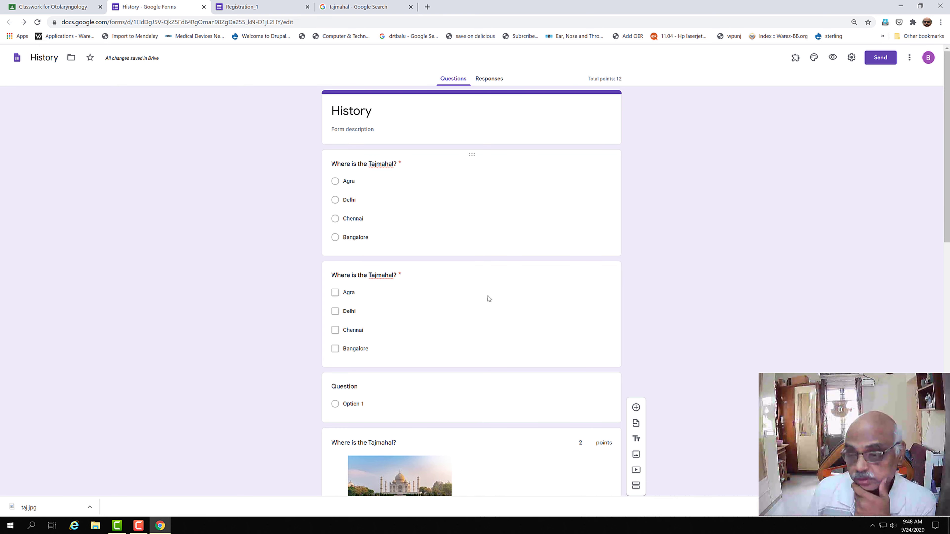
{"action": "left_click", "coordinate": [488, 79]}
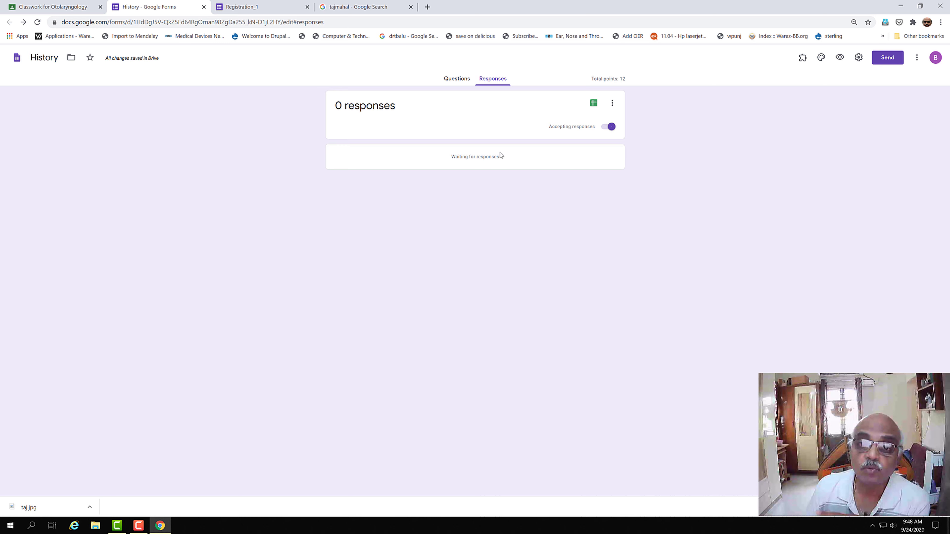
Step: Send the form's responses to a newly created 'History (Responses)' spreadsheet
{"action": "left_click", "coordinate": [612, 105]}
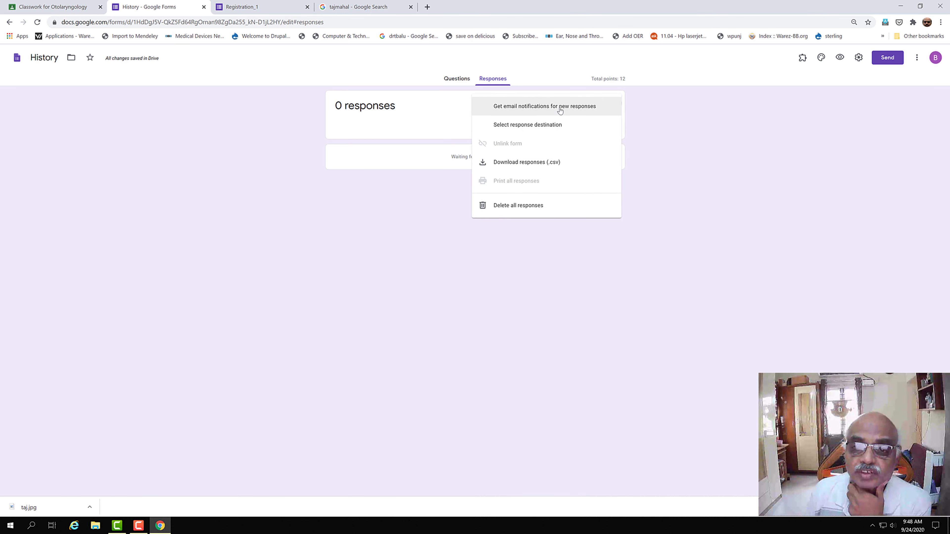
{"action": "left_click", "coordinate": [559, 127]}
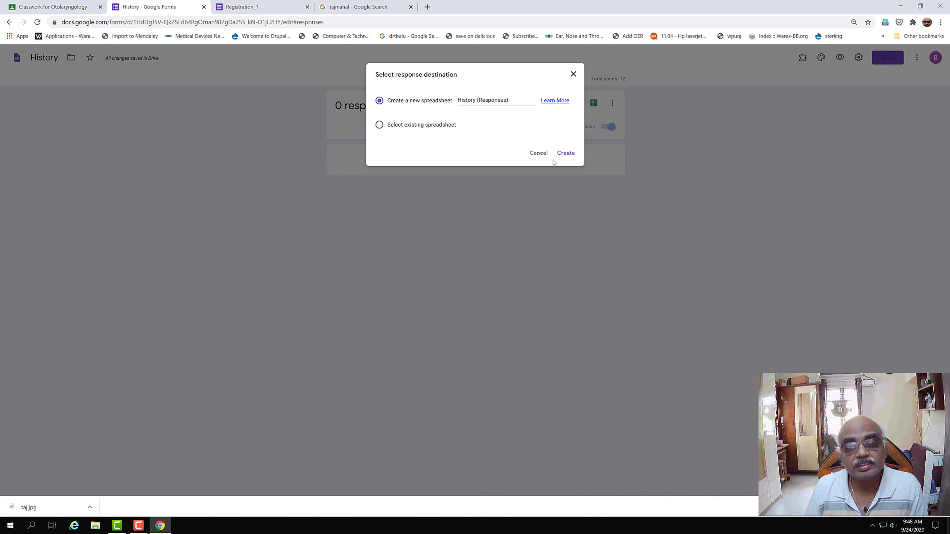
{"action": "left_click", "coordinate": [566, 152]}
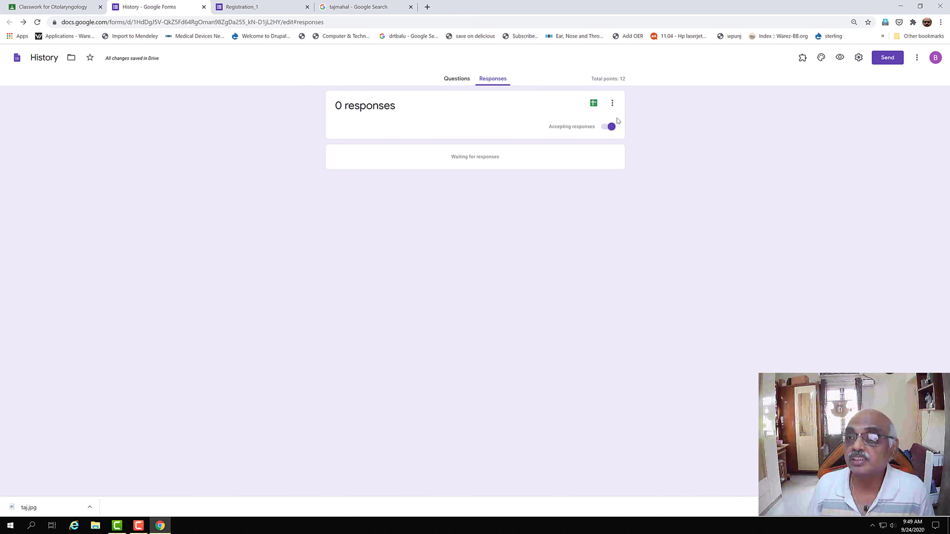
Step: In General settings, collect emails, drop the organization restriction, limit to 1 response, and show summary charts
{"action": "left_click", "coordinate": [858, 57]}
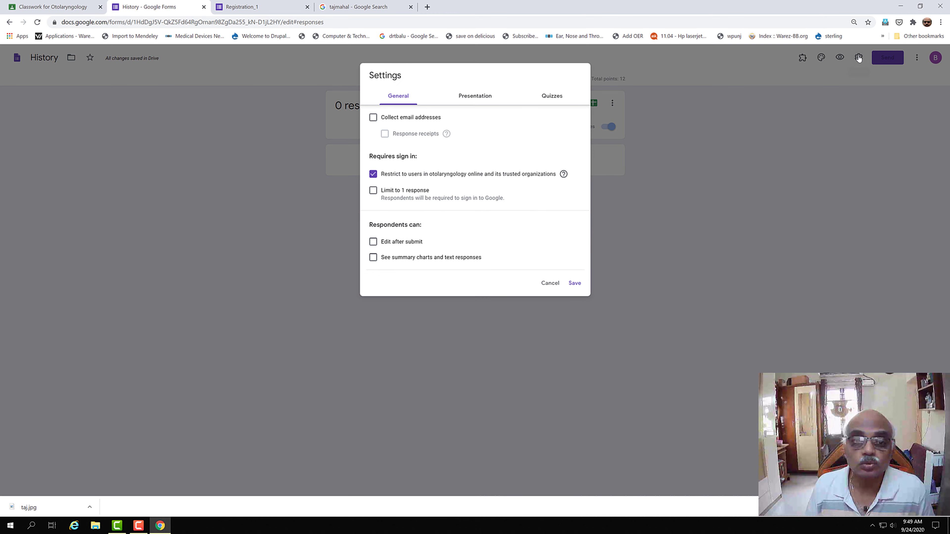
{"action": "left_click", "coordinate": [373, 117]}
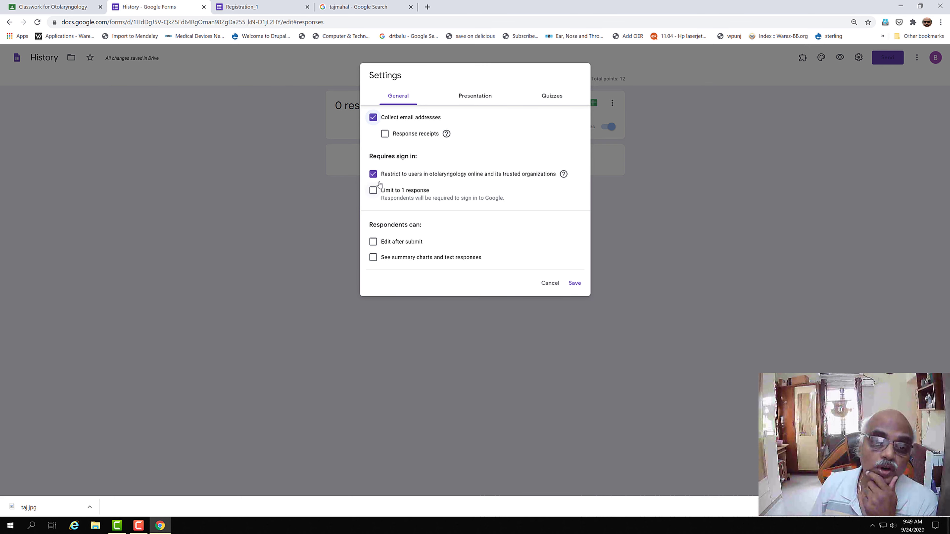
{"action": "left_click", "coordinate": [373, 174]}
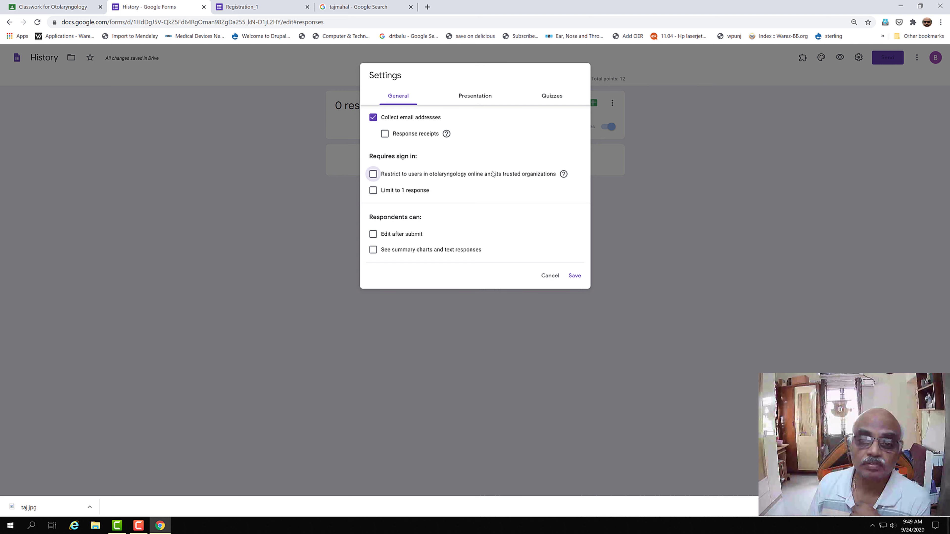
{"action": "left_click", "coordinate": [373, 191]}
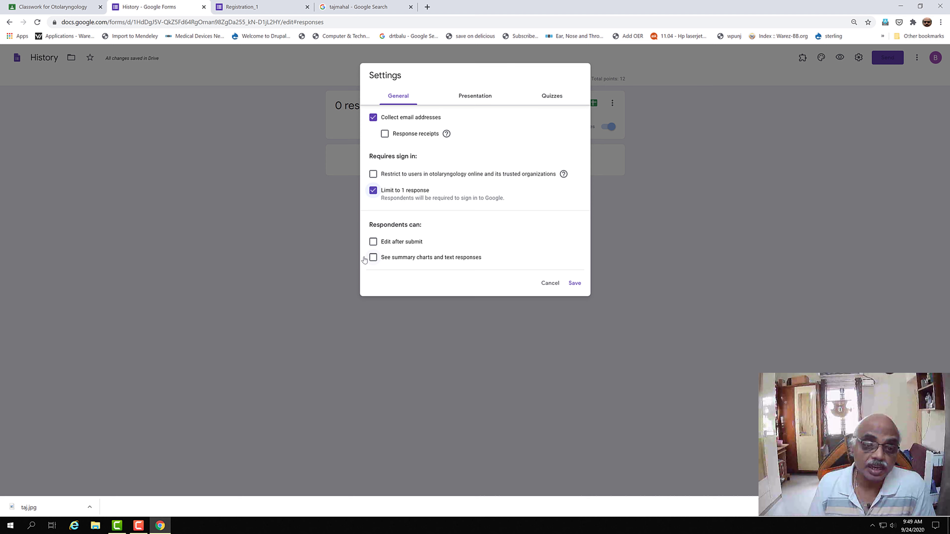
{"action": "left_click", "coordinate": [373, 258]}
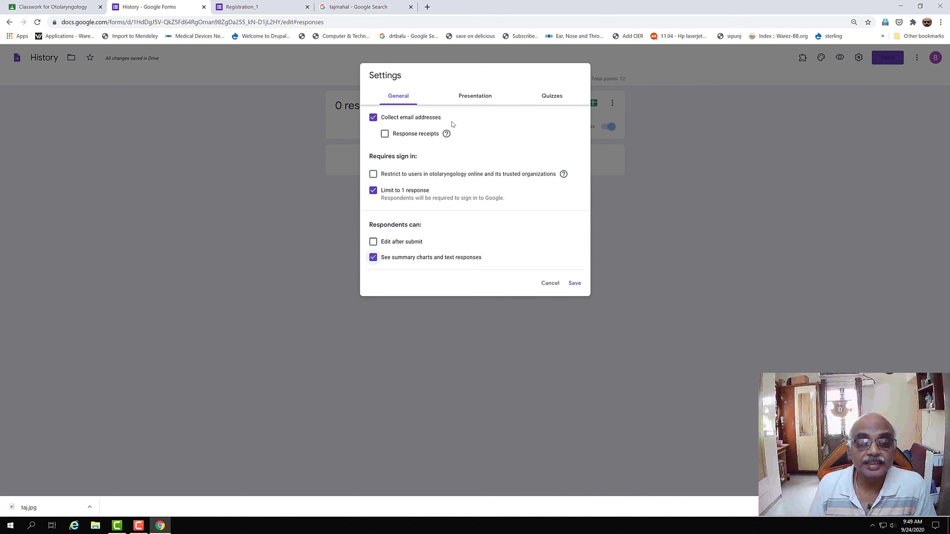
{"action": "left_click", "coordinate": [467, 100]}
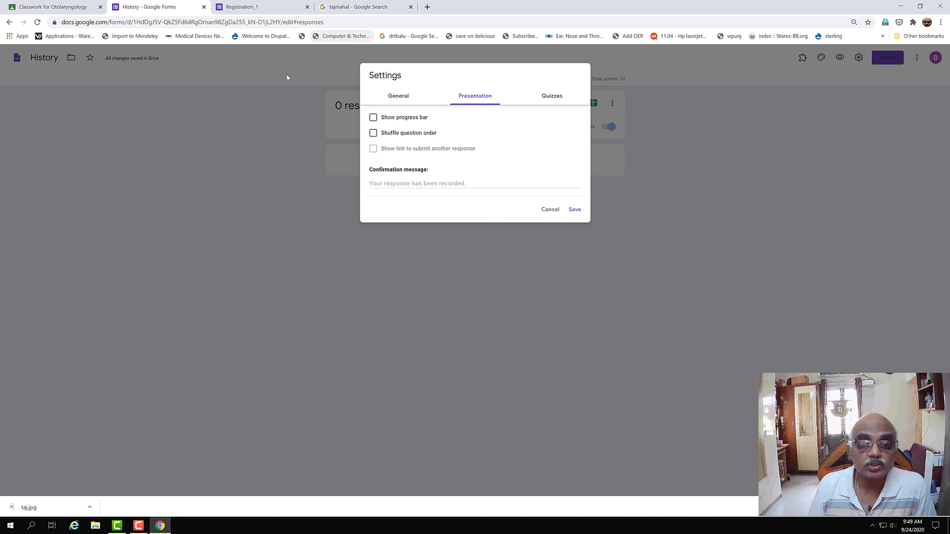
Step: Turn on the progress bar and shuffled question order in the Presentation settings
{"action": "left_click", "coordinate": [373, 118]}
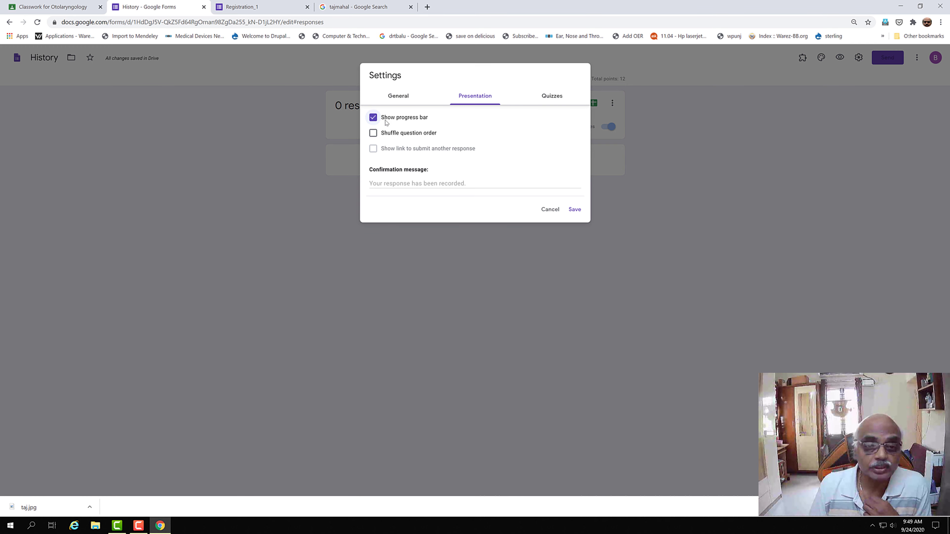
{"action": "left_click", "coordinate": [374, 133]}
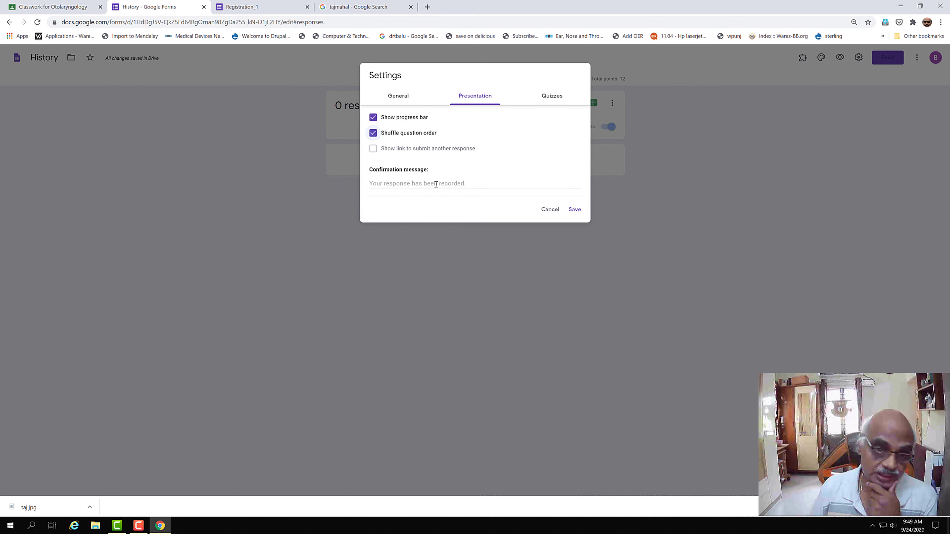
{"action": "left_click", "coordinate": [371, 182]}
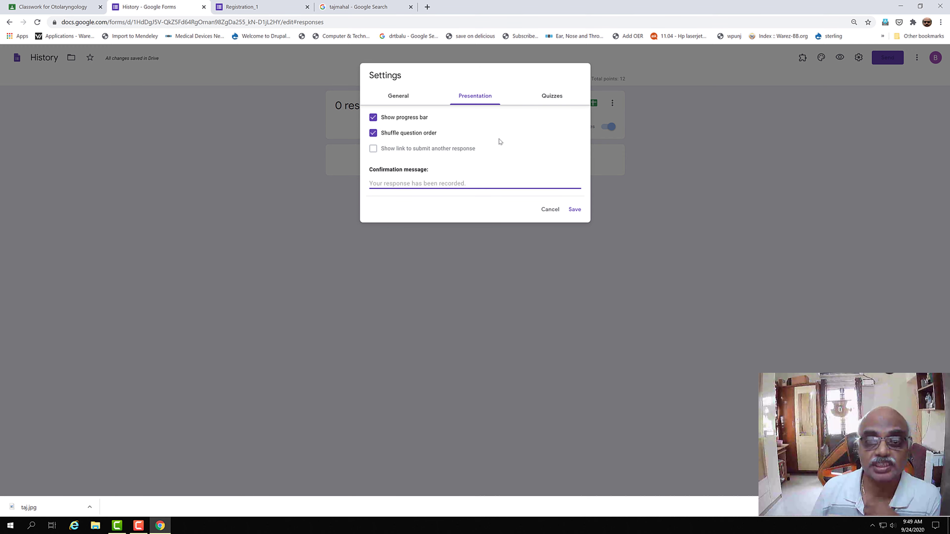
{"action": "left_click", "coordinate": [553, 103]}
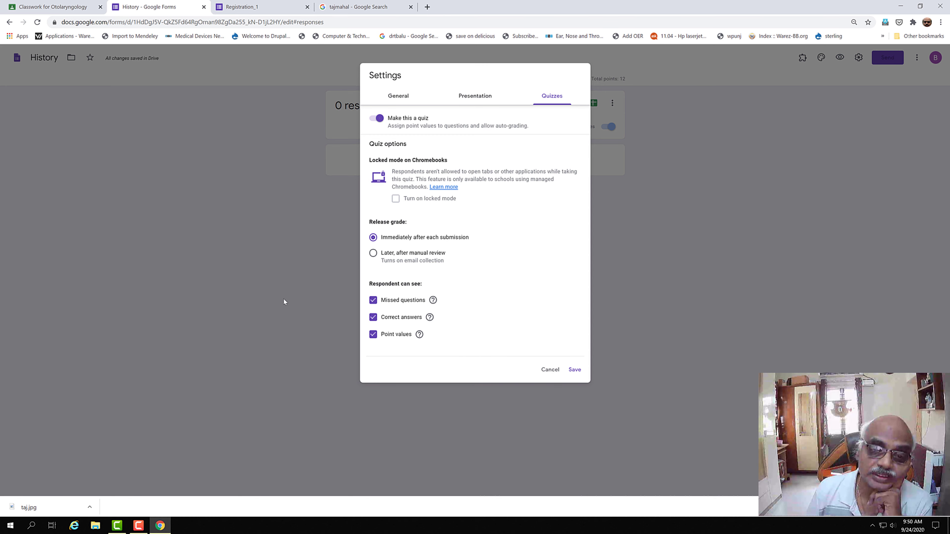
Step: Release grades later after manual review, hide correct answers, and save the quiz settings
{"action": "left_click", "coordinate": [374, 255]}
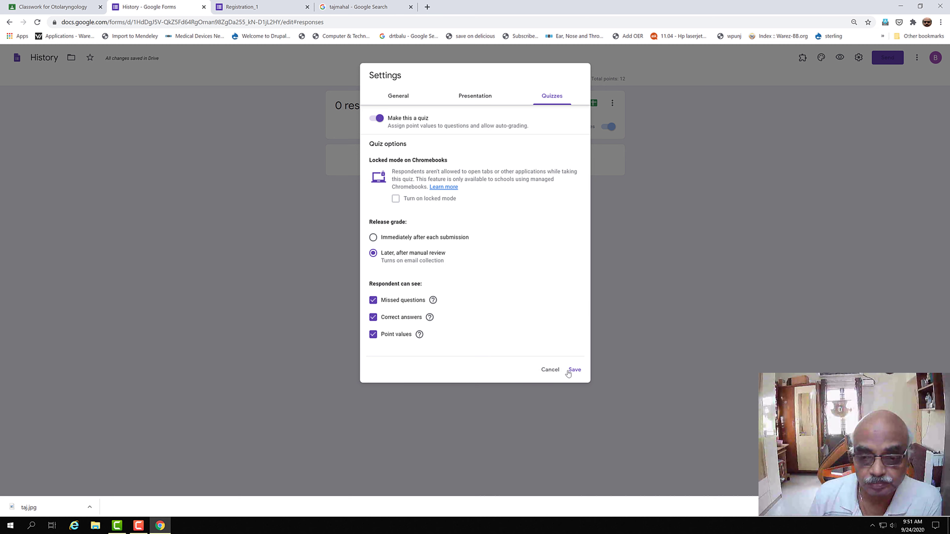
{"action": "left_click", "coordinate": [373, 318]}
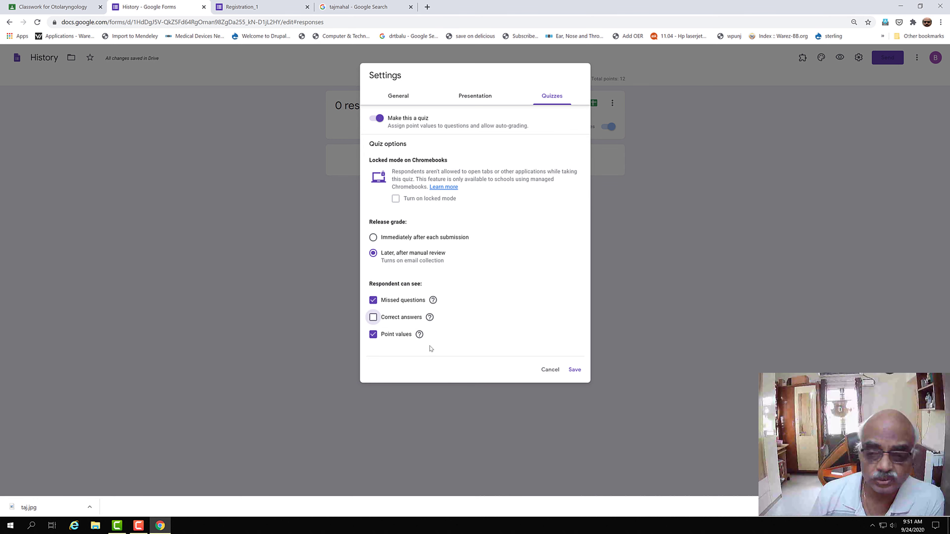
{"action": "left_click", "coordinate": [573, 370]}
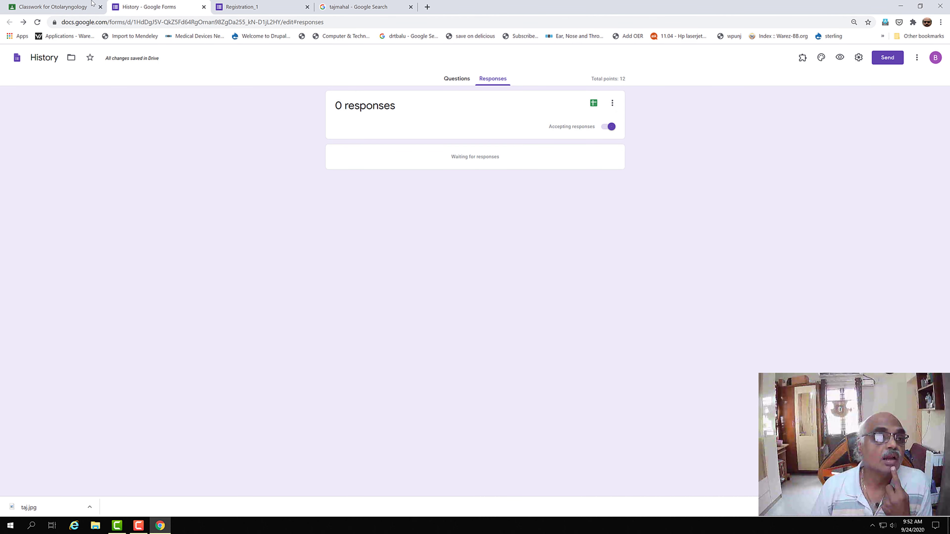
Step: In the Classroom assignment draft, pick a Sep 25 due date, then clear it to leave none
{"action": "left_click", "coordinate": [60, 9]}
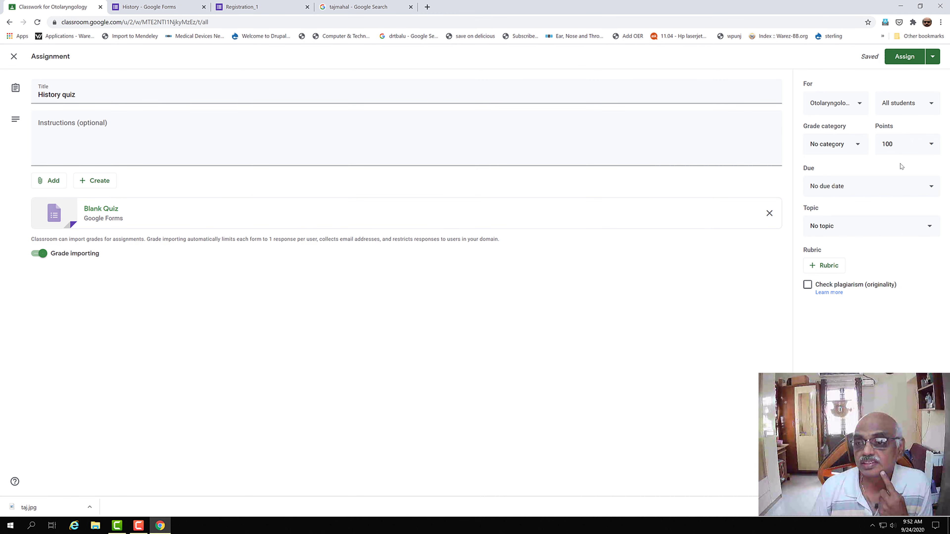
{"action": "left_click", "coordinate": [924, 187]}
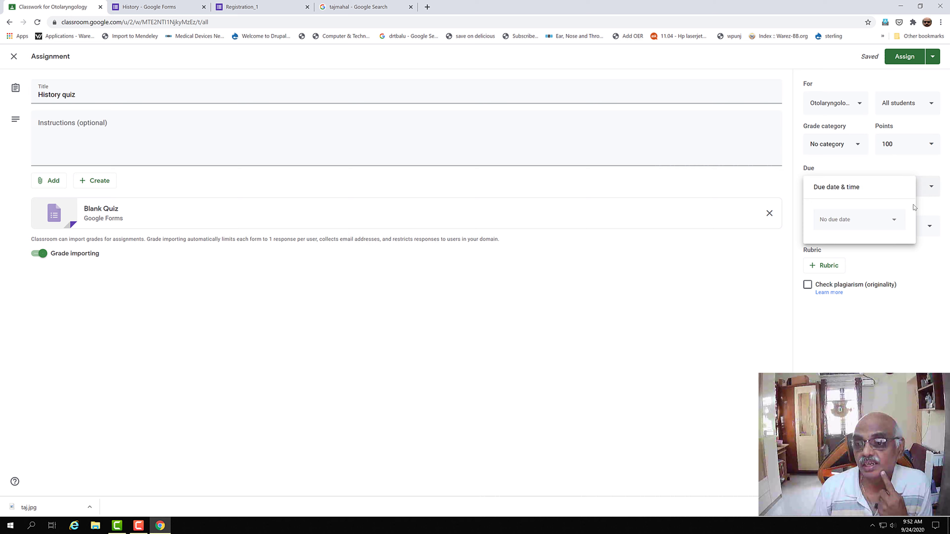
{"action": "left_click", "coordinate": [899, 224]}
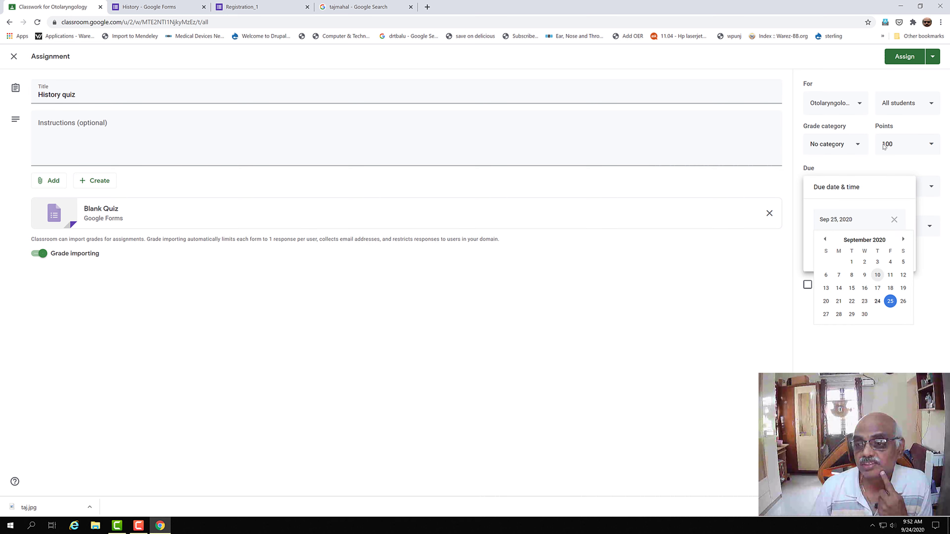
{"action": "left_click", "coordinate": [890, 304]}
{"action": "left_click", "coordinate": [856, 253]}
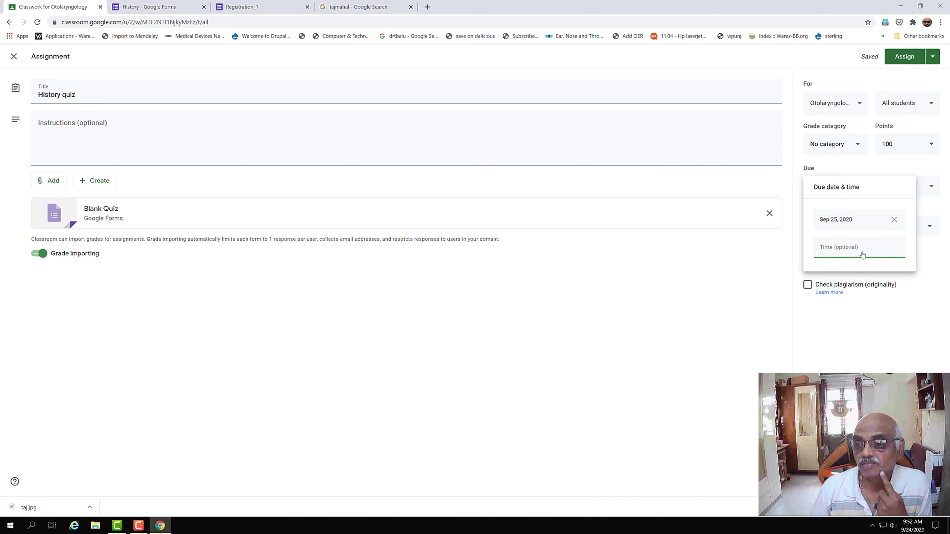
{"action": "left_click", "coordinate": [894, 219]}
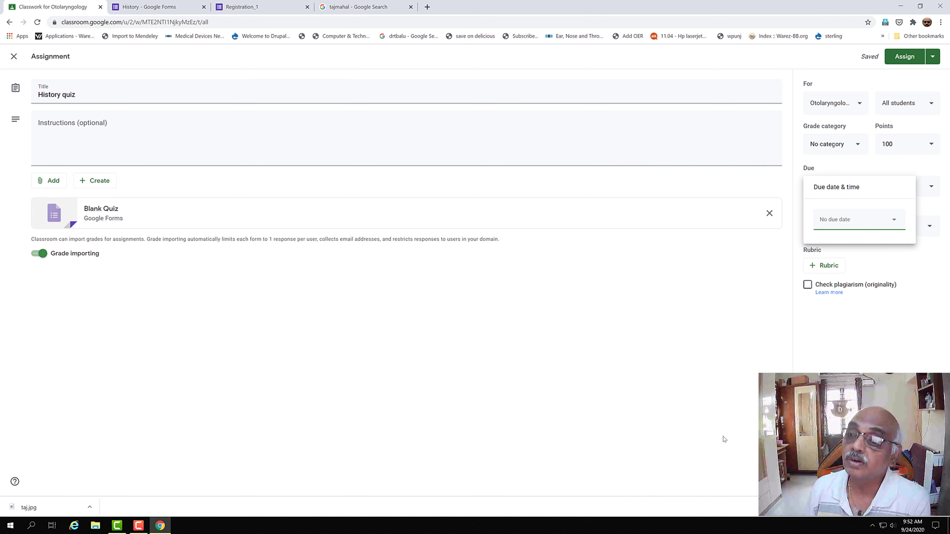
{"action": "left_click", "coordinate": [735, 61]}
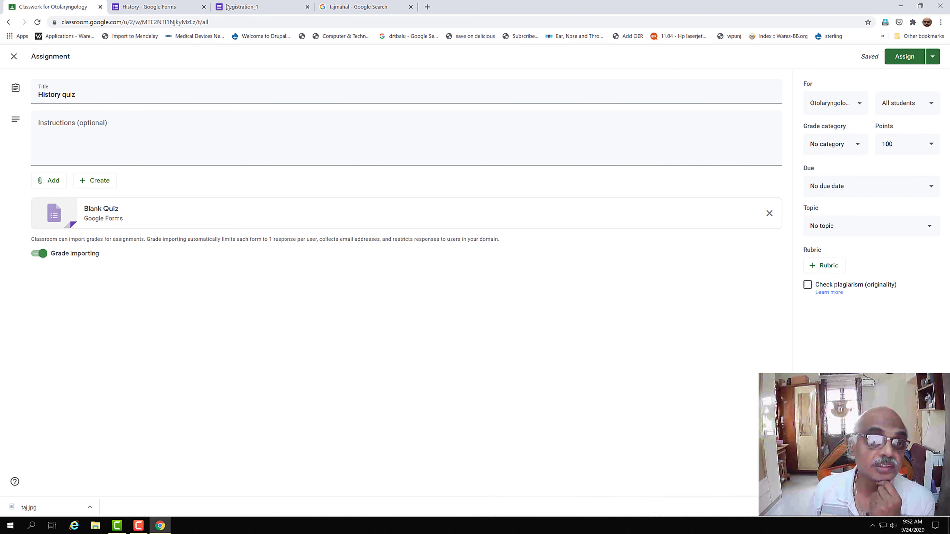
{"action": "left_click", "coordinate": [249, 11]}
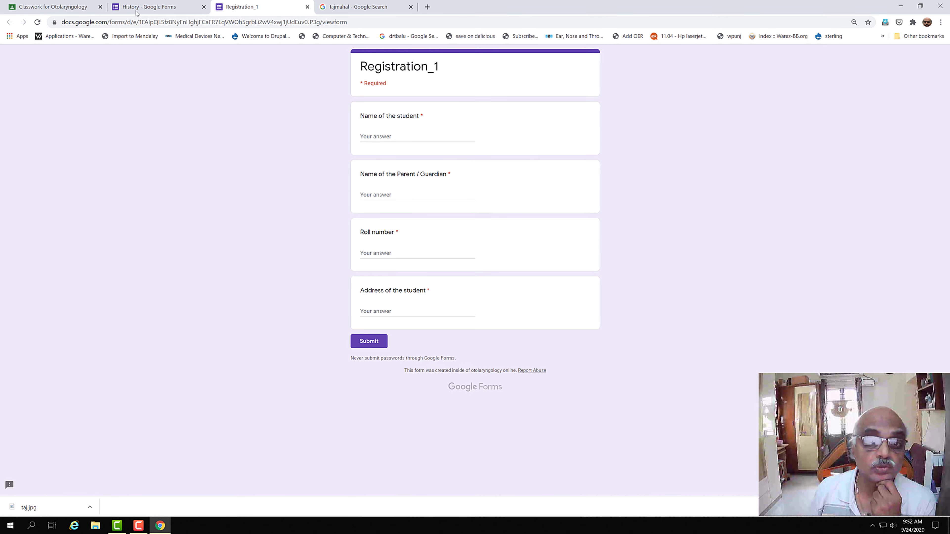
Step: Post the History quiz assignment to the class, then open Classroom under another account
{"action": "left_click", "coordinate": [137, 11]}
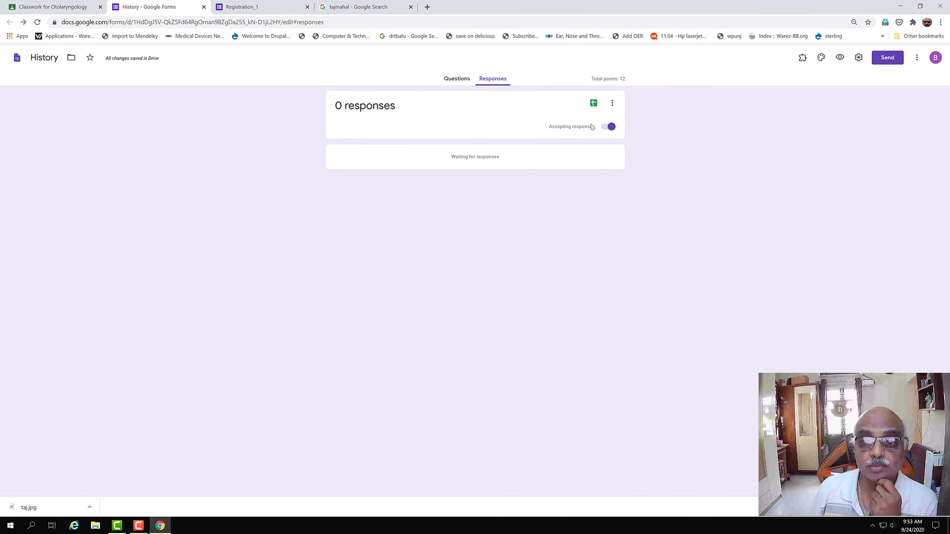
{"action": "left_click", "coordinate": [64, 10]}
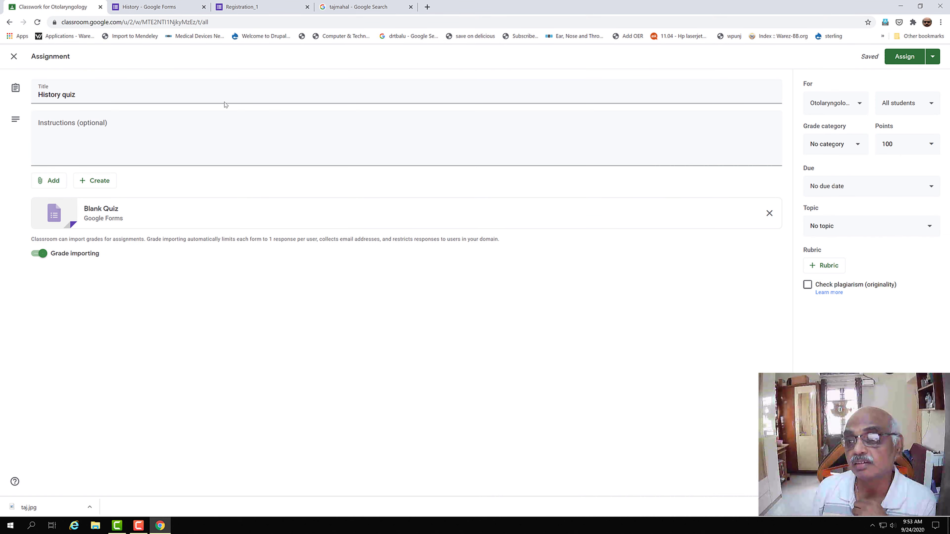
{"action": "left_click", "coordinate": [906, 58]}
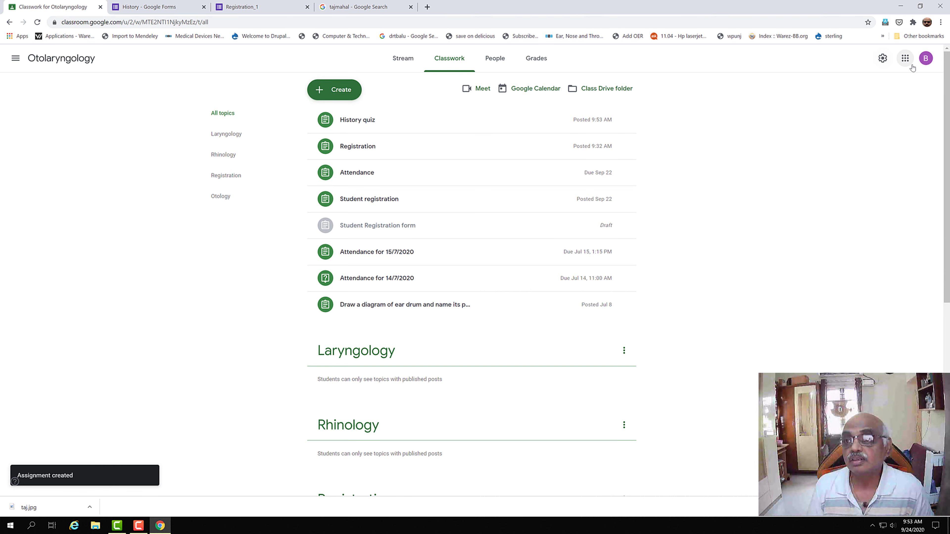
{"action": "left_click", "coordinate": [925, 59]}
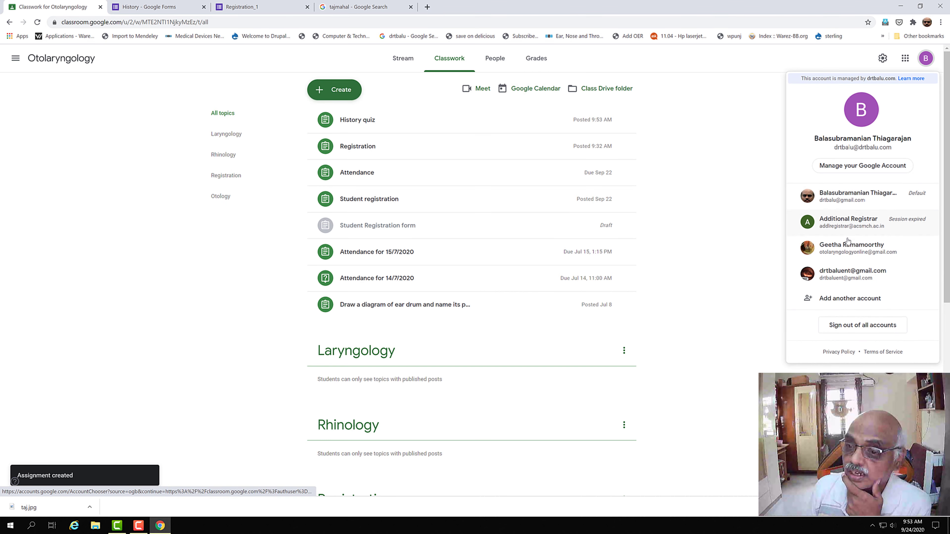
{"action": "left_click", "coordinate": [840, 202]}
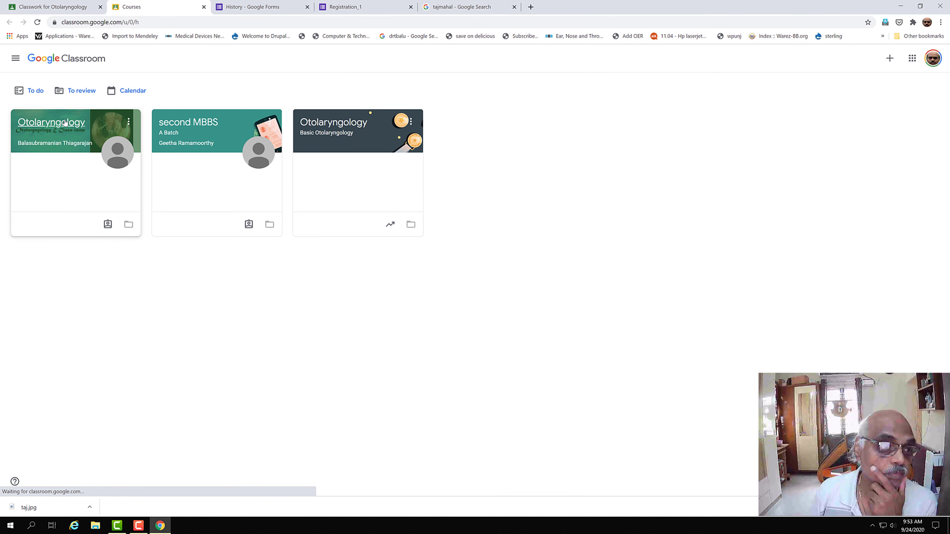
Step: Request access to the History form attached to the Otolaryngology course's History quiz
{"action": "left_click", "coordinate": [69, 140]}
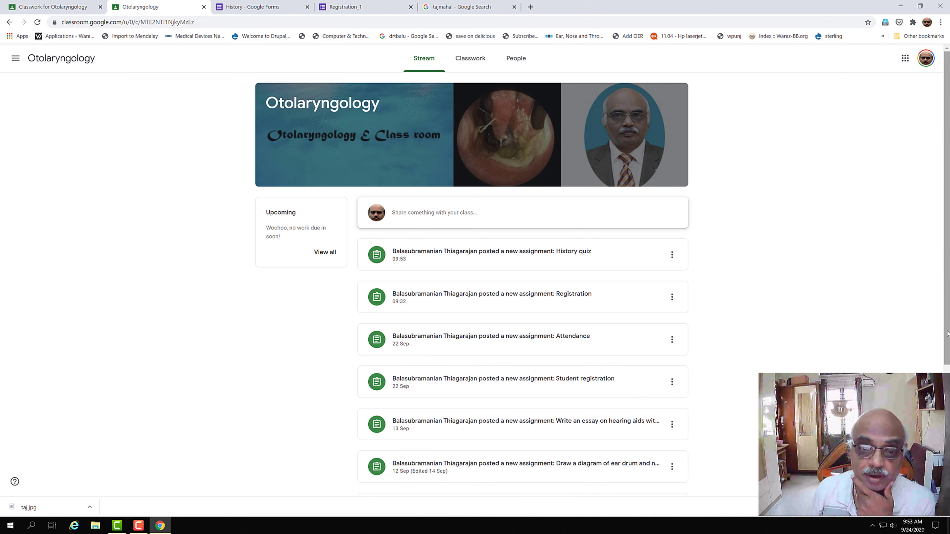
{"action": "left_click", "coordinate": [481, 257]}
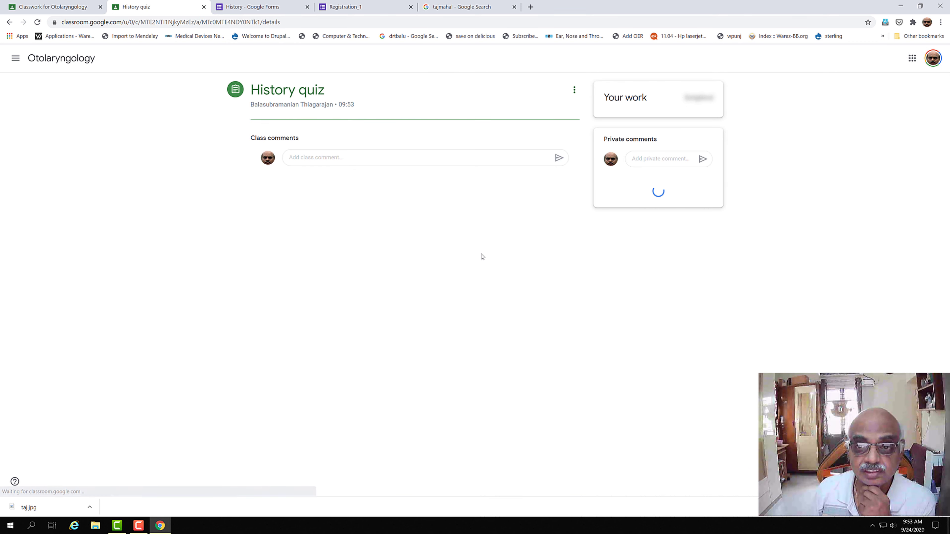
{"action": "left_click", "coordinate": [312, 153]}
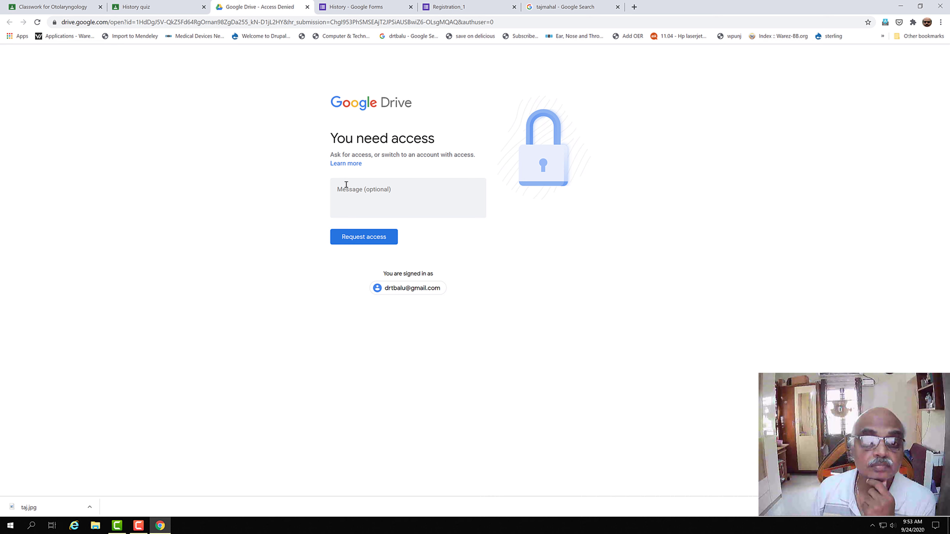
{"action": "left_click", "coordinate": [373, 238]}
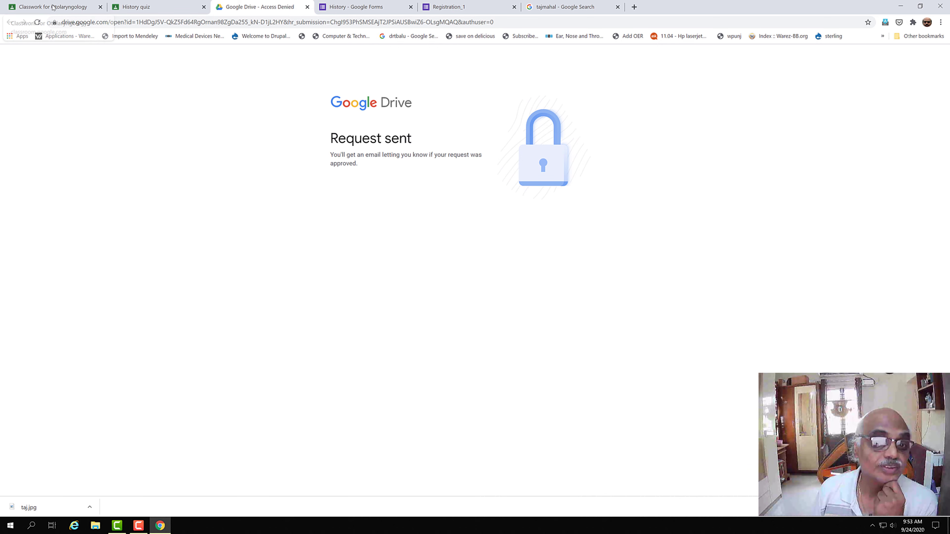
Step: Check the History quiz's student work, then open Classroom under the first listed account
{"action": "left_click", "coordinate": [14, 3]}
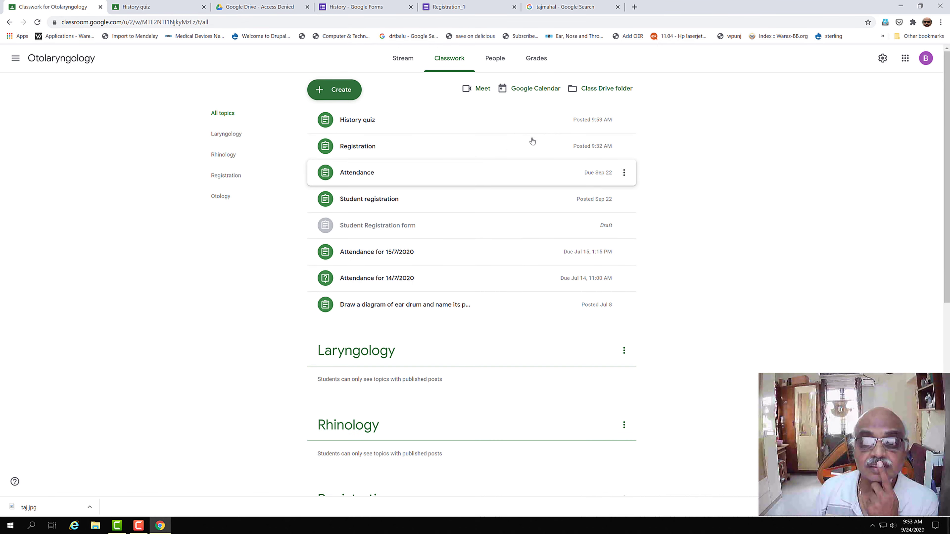
{"action": "left_click", "coordinate": [368, 123]}
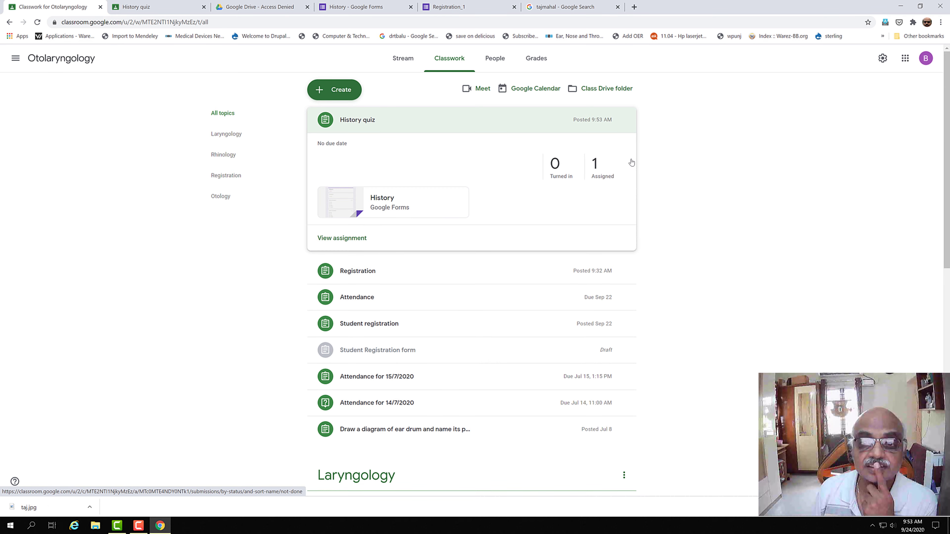
{"action": "left_click", "coordinate": [599, 166]}
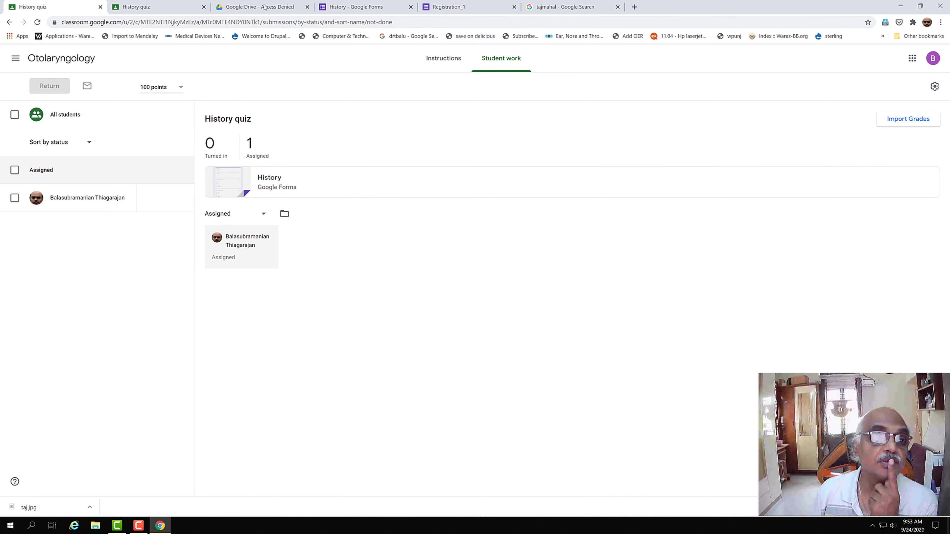
{"action": "left_click", "coordinate": [932, 58]}
{"action": "left_click", "coordinate": [863, 206]}
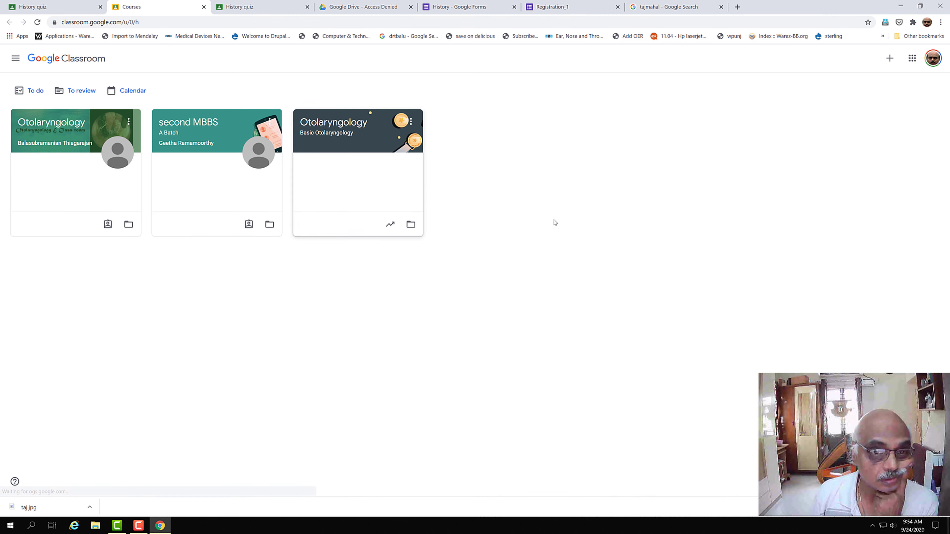
Step: Open the History quiz's form attachment from the Otolaryngology course on the default account
{"action": "left_click", "coordinate": [60, 125]}
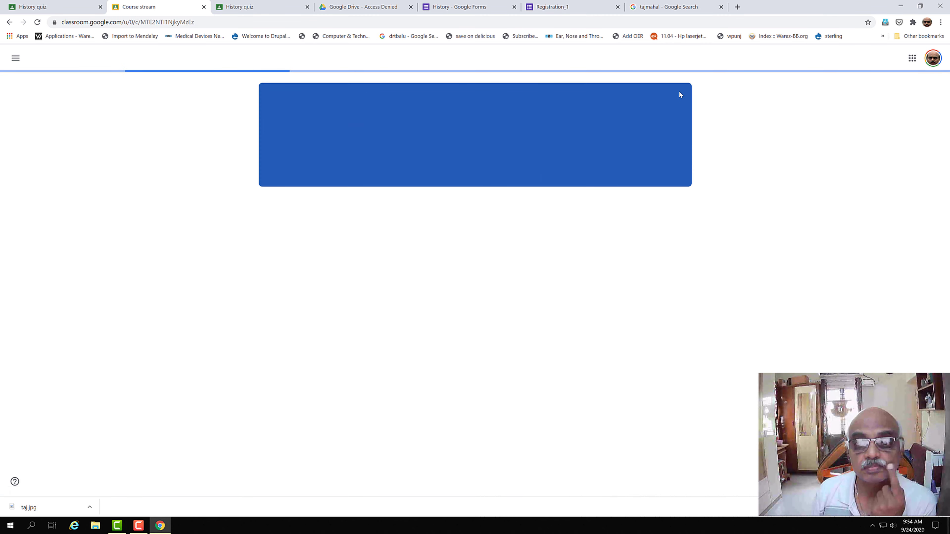
{"action": "left_click", "coordinate": [446, 252]}
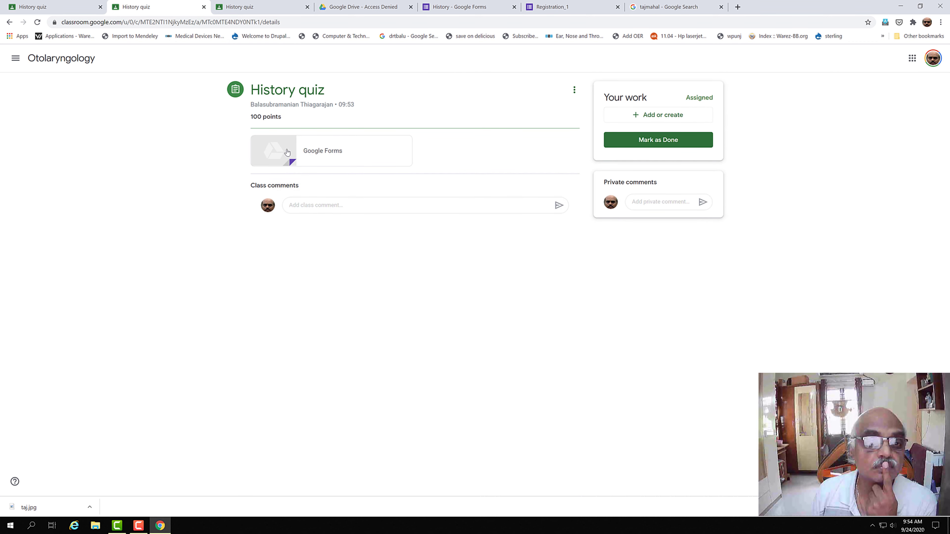
{"action": "left_click", "coordinate": [288, 153]}
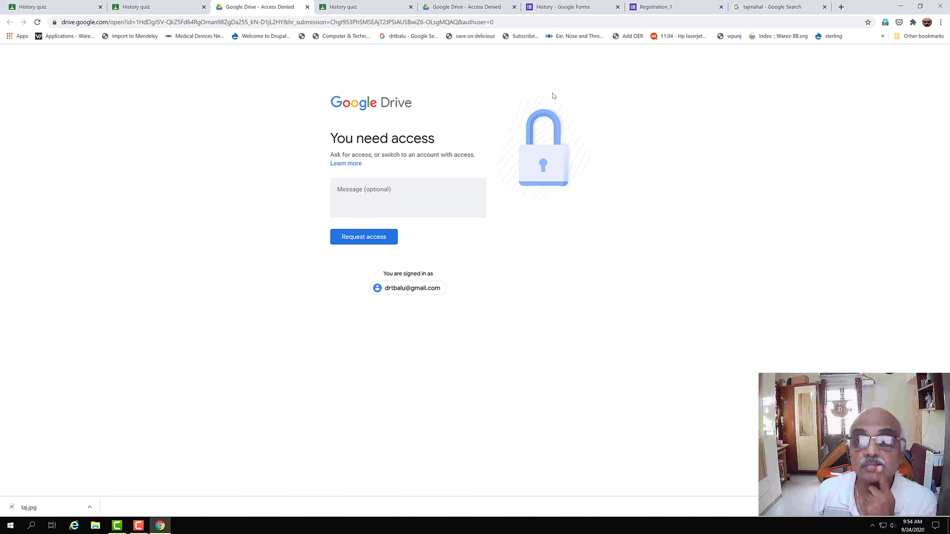
Step: Go to gmail in a new tab and bring up the signed-in accounts list
{"action": "left_click", "coordinate": [841, 7]}
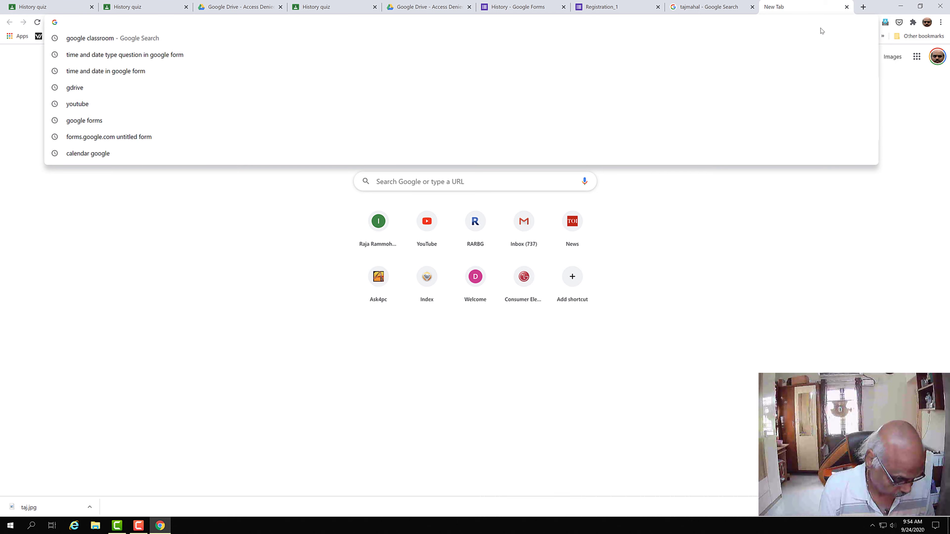
{"action": "type", "text": "dr"}
{"action": "key", "text": "BackSpace"}
{"action": "key", "text": "BackSpace"}
{"action": "key", "text": "BackSpace"}
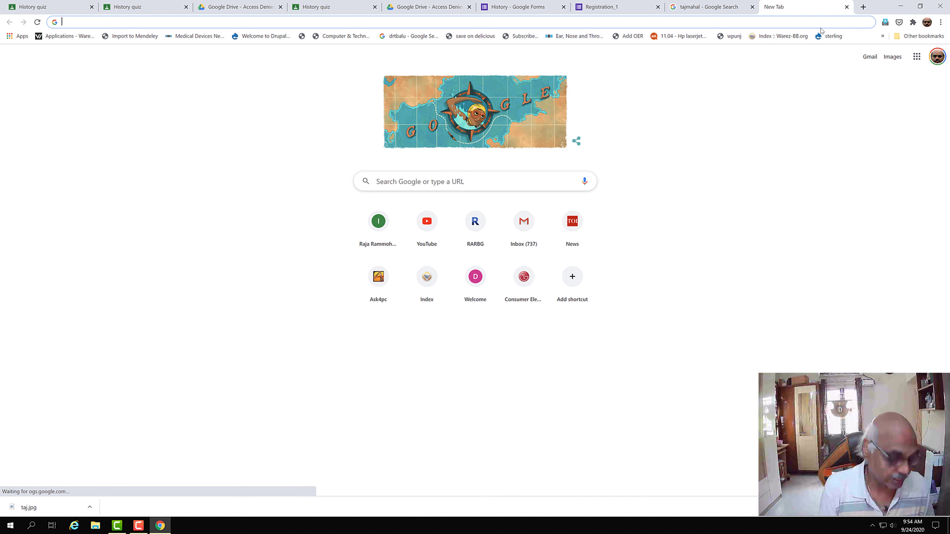
{"action": "type", "text": "gmail"}
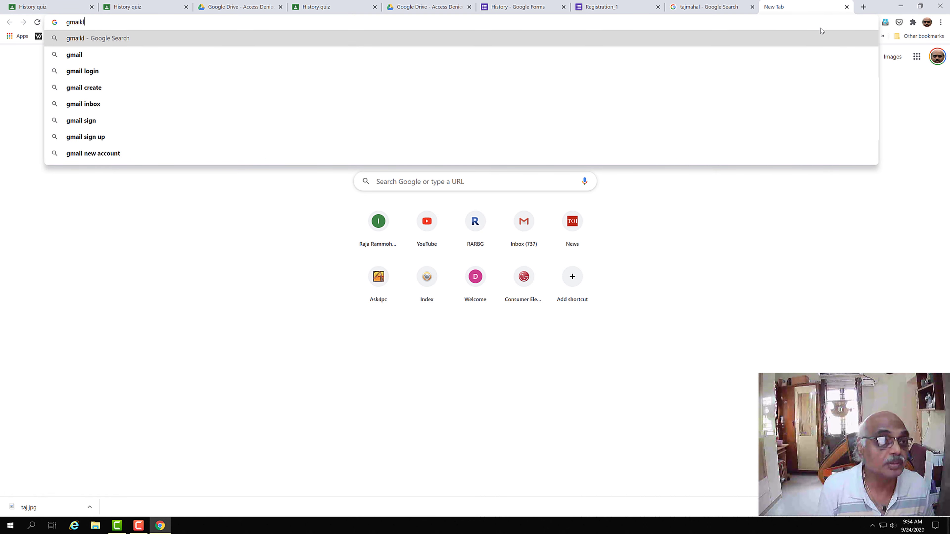
{"action": "key", "text": "BackSpace"}
{"action": "type", "text": "l"}
{"action": "key", "text": "Return"}
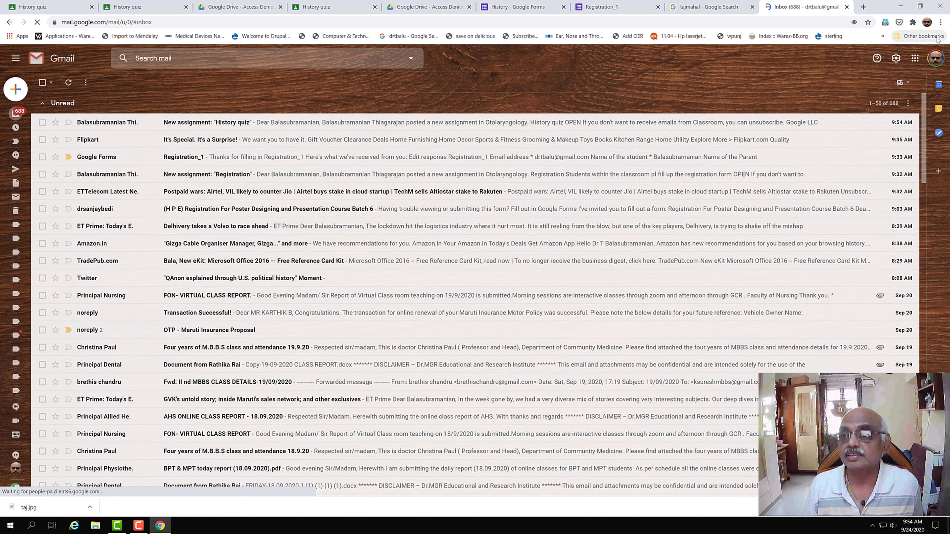
{"action": "left_click", "coordinate": [935, 60]}
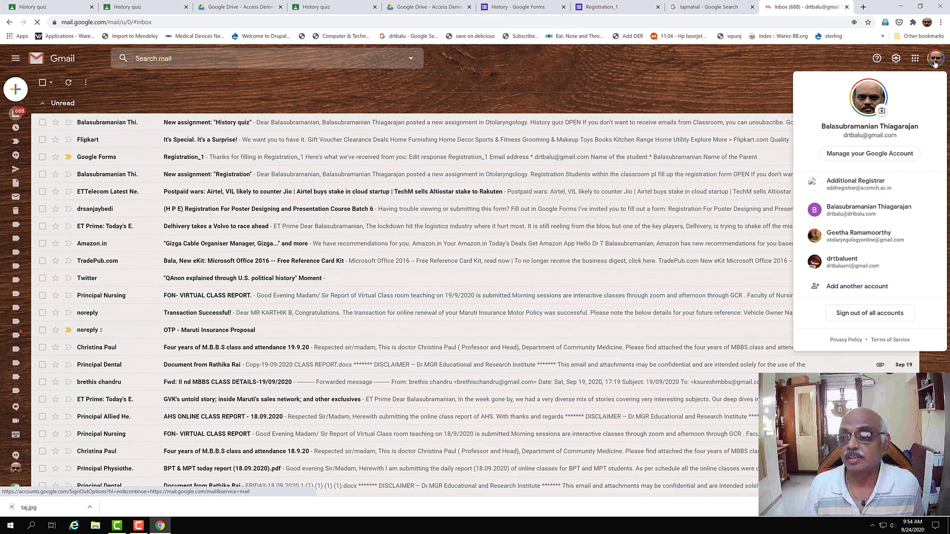
Step: Switch to the other account's inbox and open the 'History - Request for access' email
{"action": "left_click", "coordinate": [874, 212]}
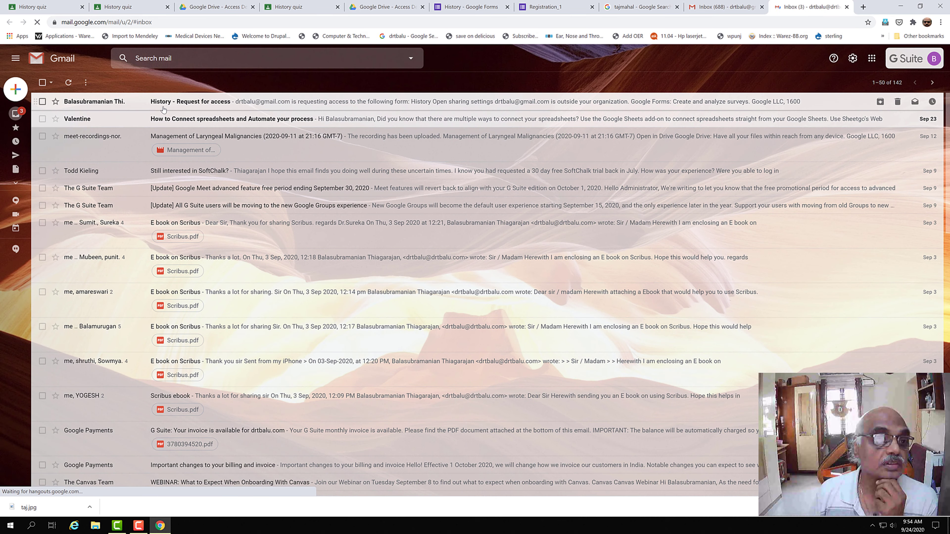
{"action": "left_click", "coordinate": [167, 106]}
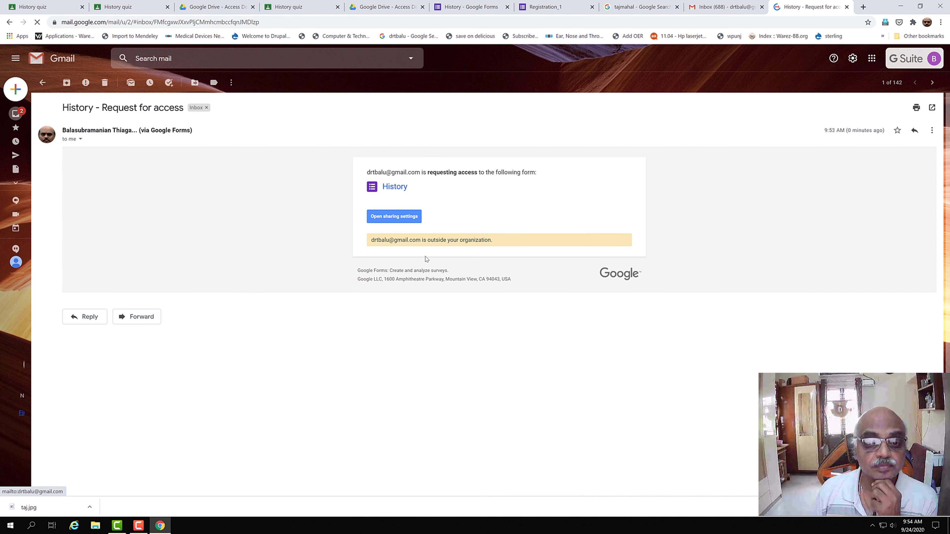
Step: Add the requester as an editor of the History form, sharing outside the organization anyway
{"action": "left_click", "coordinate": [405, 222]}
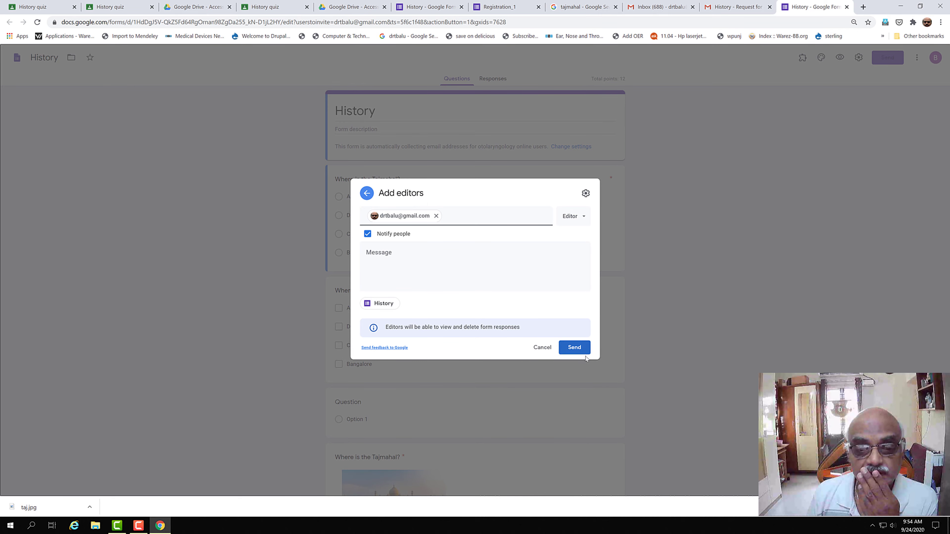
{"action": "left_click", "coordinate": [575, 349]}
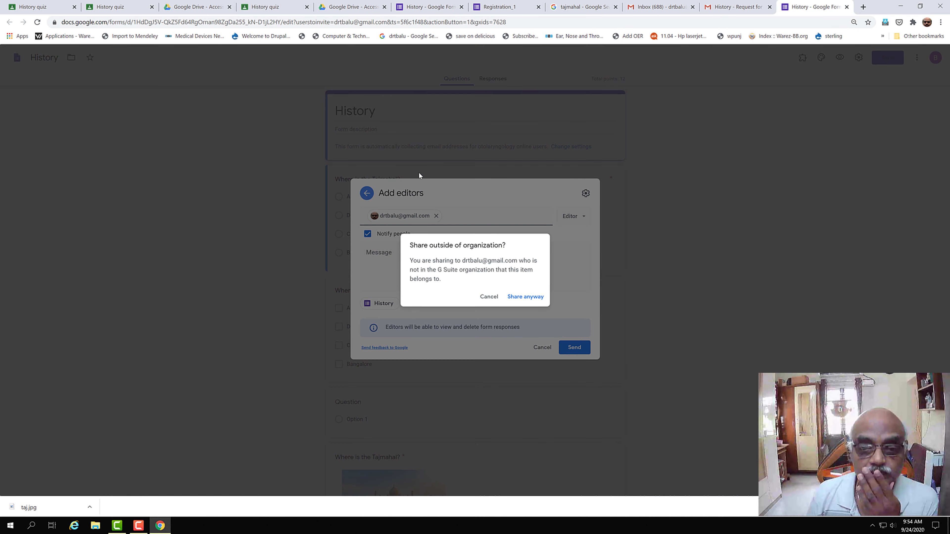
{"action": "left_click", "coordinate": [523, 297]}
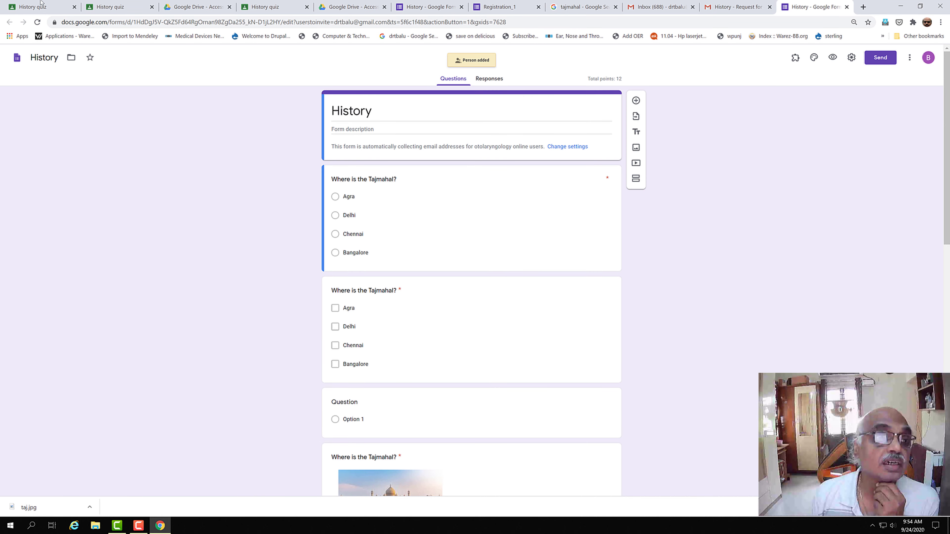
{"action": "left_click", "coordinate": [111, 8]}
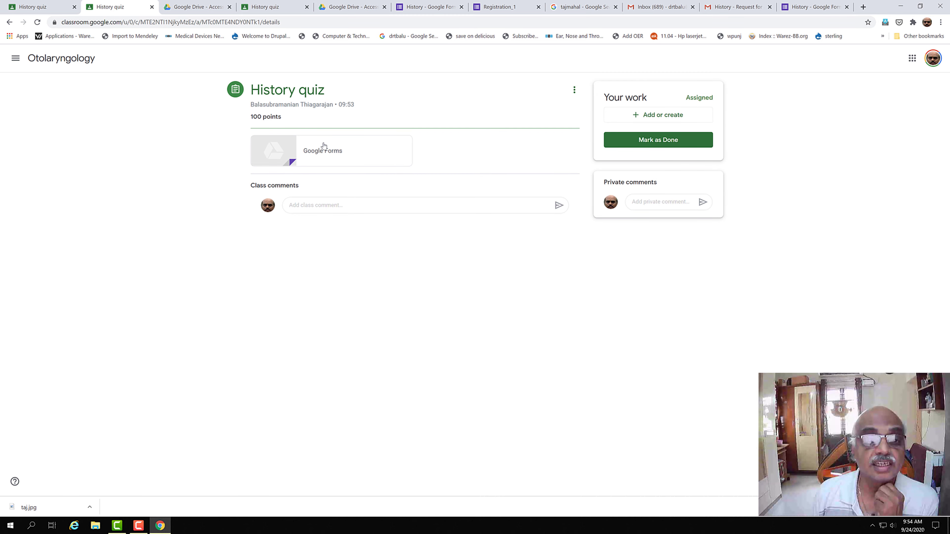
Step: Reopen the History form, inspect its first and Tajmahal checkbox questions, then preview it
{"action": "left_click", "coordinate": [299, 154]}
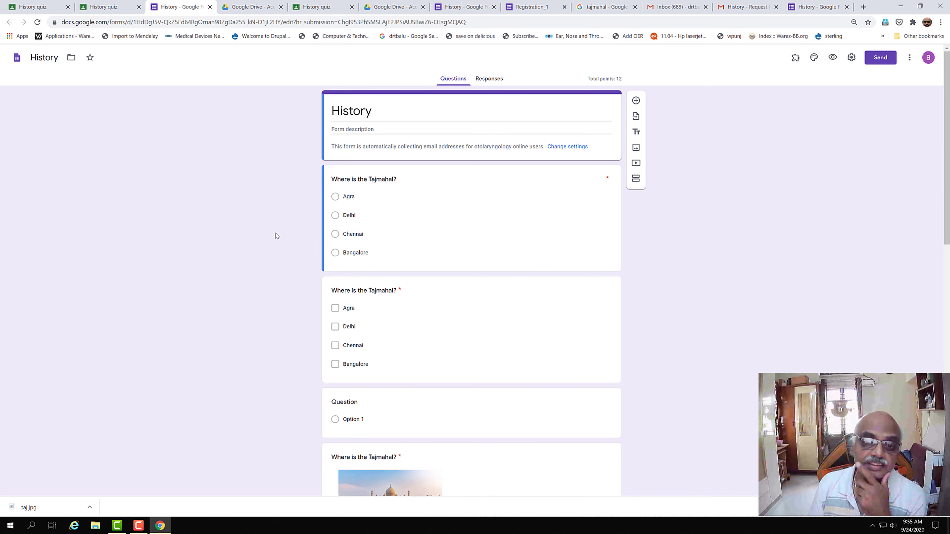
{"action": "left_click", "coordinate": [340, 197]}
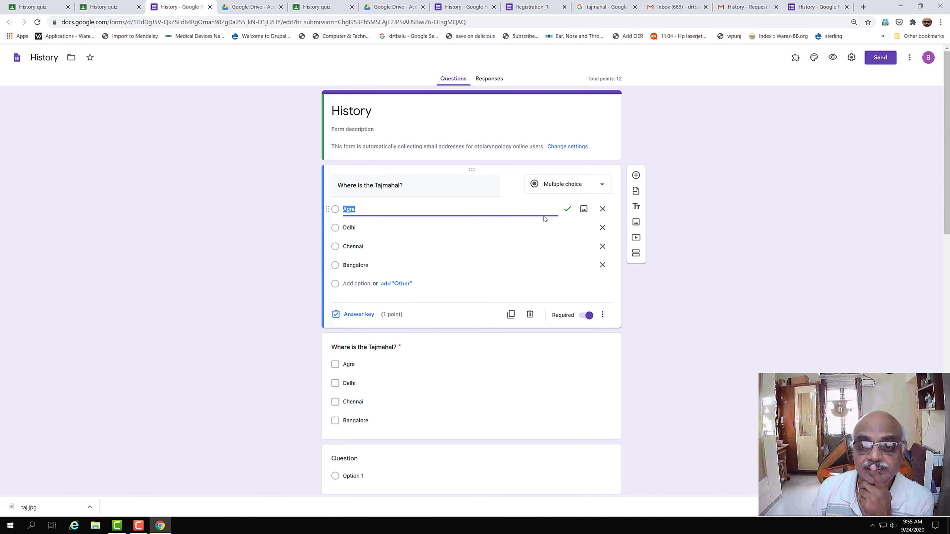
{"action": "scroll", "coordinate": [291, 265], "scroll_direction": "down", "scroll_amount": 4}
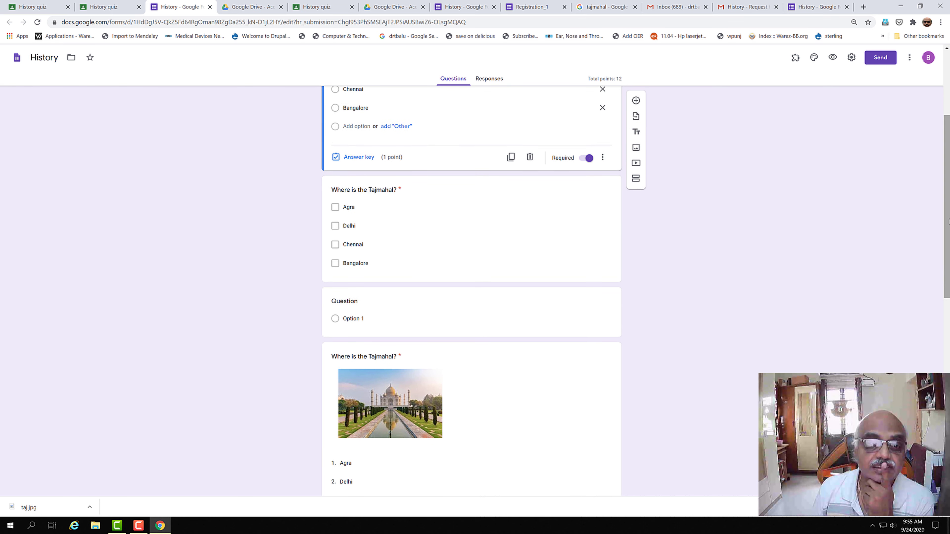
{"action": "left_click", "coordinate": [336, 208]}
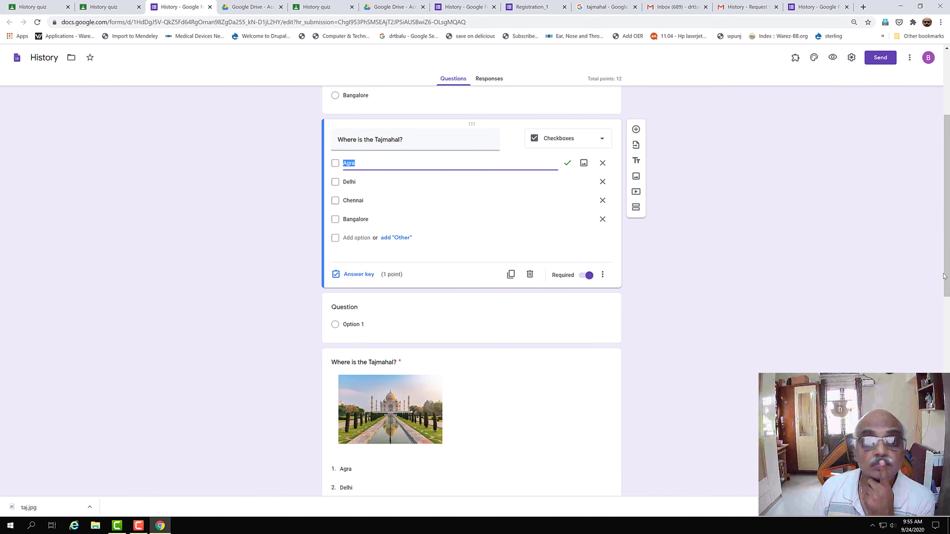
{"action": "scroll", "coordinate": [944, 276], "scroll_direction": "up", "scroll_amount": 4}
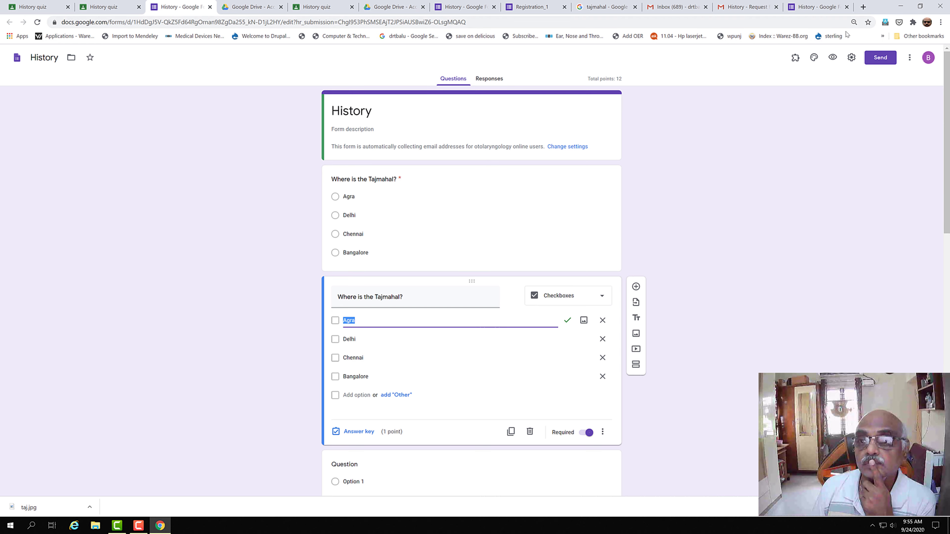
{"action": "left_click", "coordinate": [832, 58]}
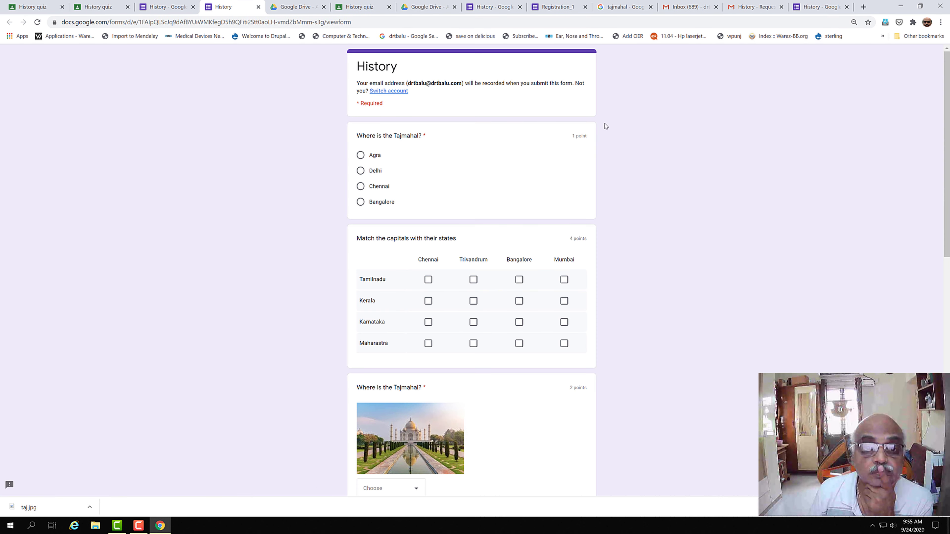
Step: Answer Agra, match Tamilnadu, Kerala, Karnataka, Maharastra to their capitals, and pick Agra for the Taj picture
{"action": "left_click", "coordinate": [361, 155]}
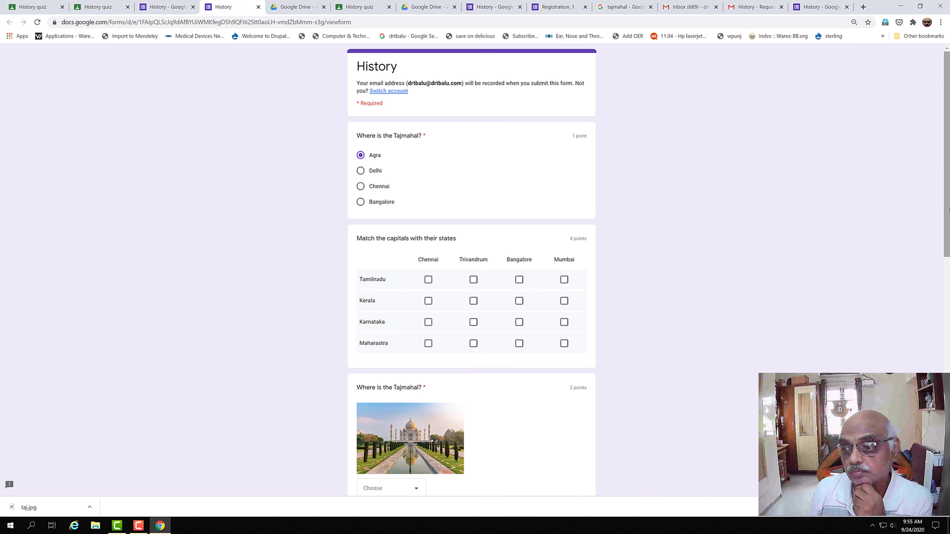
{"action": "left_click_drag", "start_coordinate": [947, 192], "coordinate": [948, 219]}
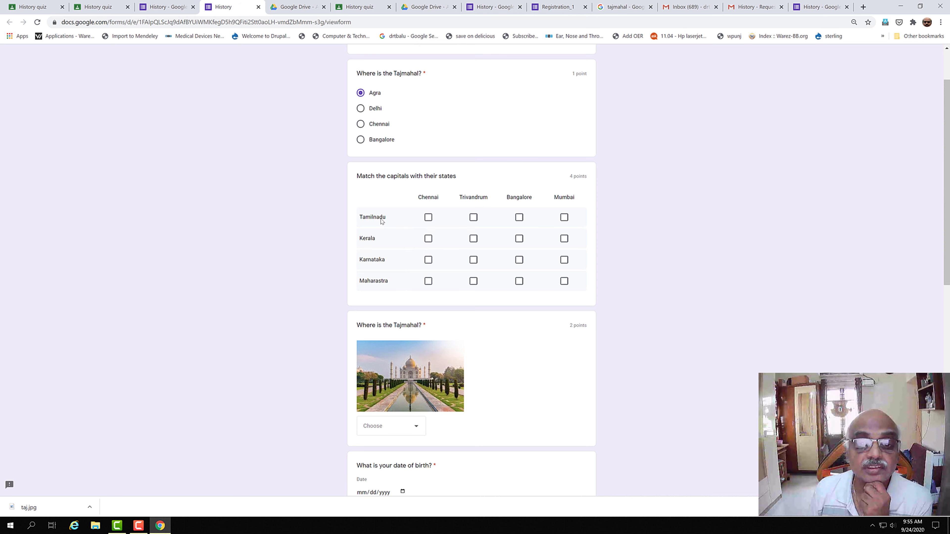
{"action": "left_click", "coordinate": [428, 217]}
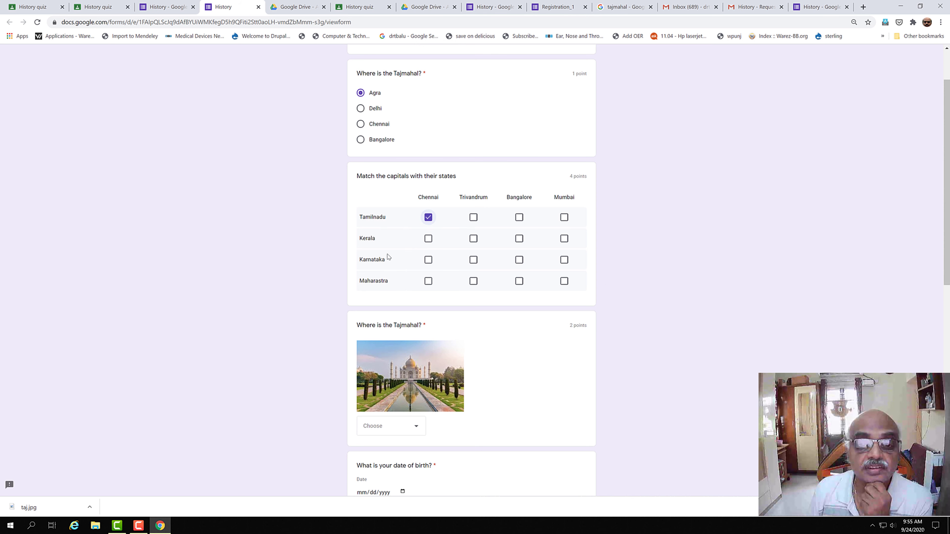
{"action": "left_click", "coordinate": [473, 239]}
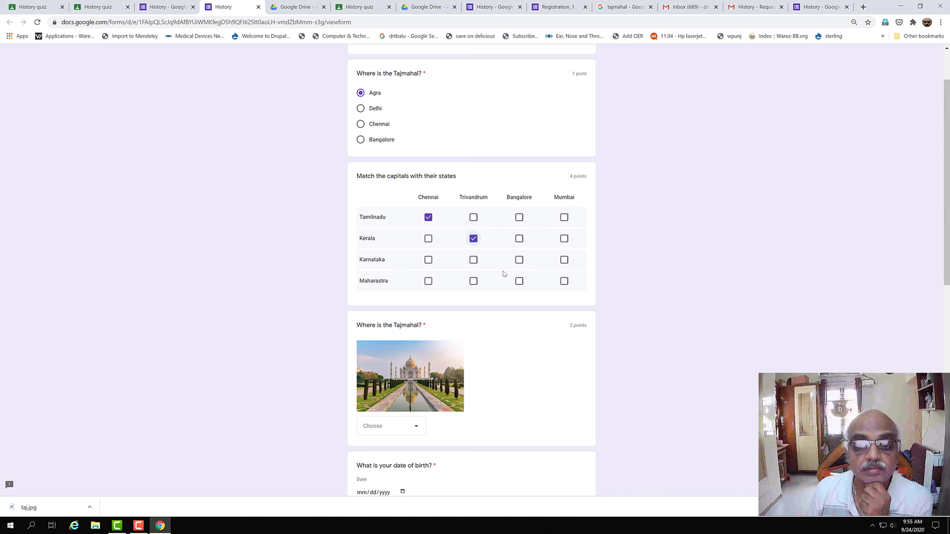
{"action": "left_click", "coordinate": [519, 262]}
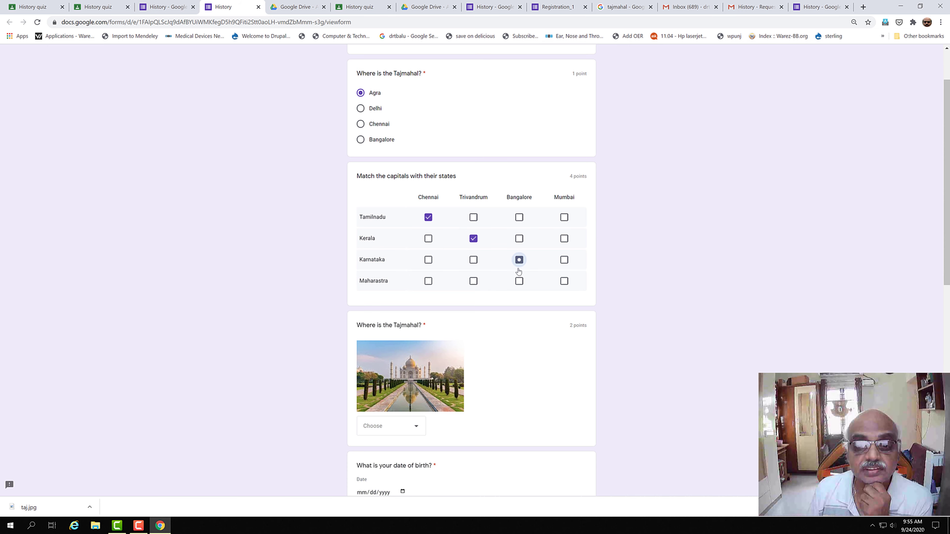
{"action": "left_click", "coordinate": [565, 282]}
{"action": "left_click_drag", "start_coordinate": [945, 255], "coordinate": [945, 352]}
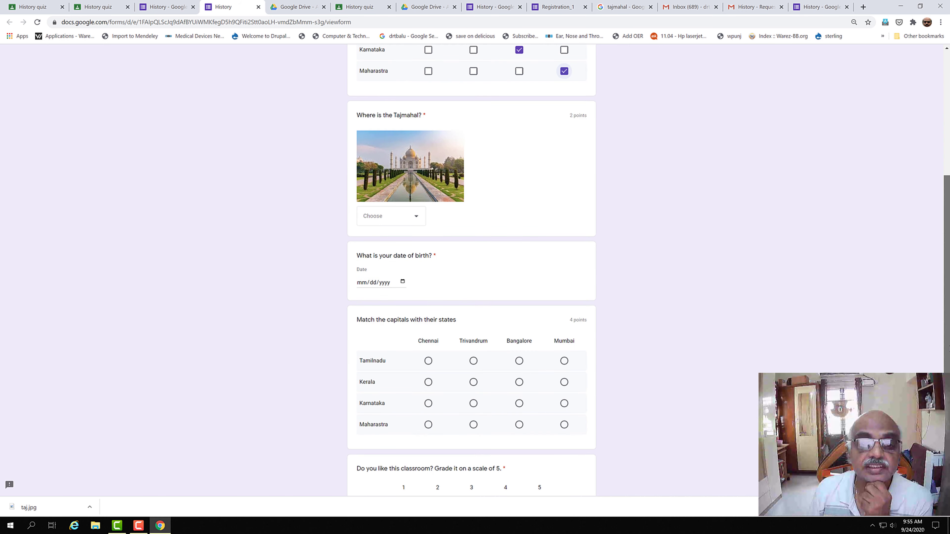
{"action": "left_click", "coordinate": [417, 219]}
{"action": "left_click", "coordinate": [396, 241]}
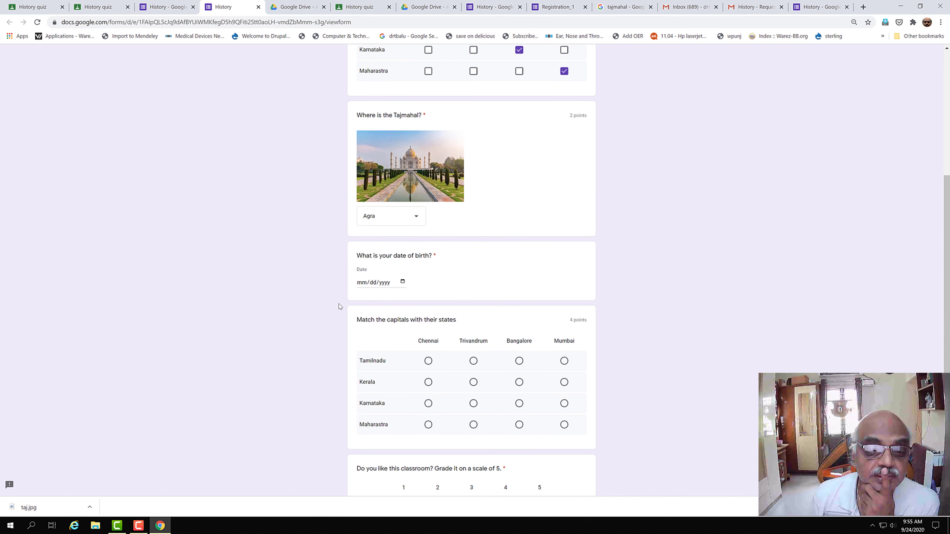
Step: Enter date of birth 09/23/0001 and match Chennai, Bangalore and Mumbai in the next grid
{"action": "left_click", "coordinate": [364, 283]}
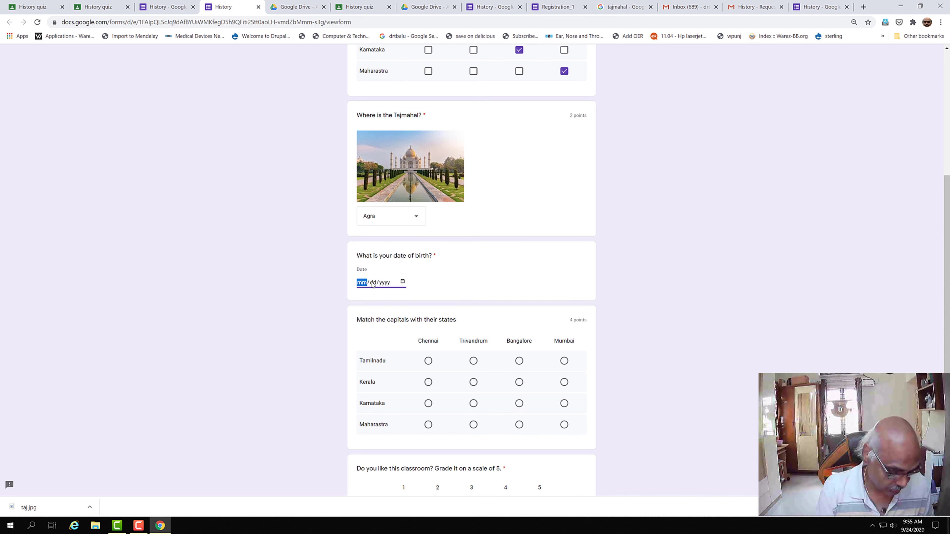
{"action": "type", "text": "09/"}
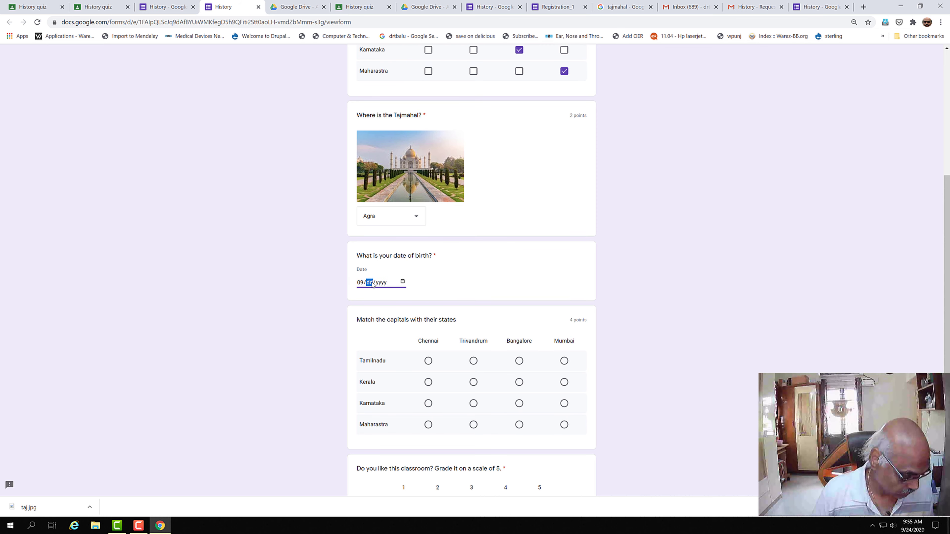
{"action": "type", "text": "23/000"}
{"action": "type", "text": "1970"}
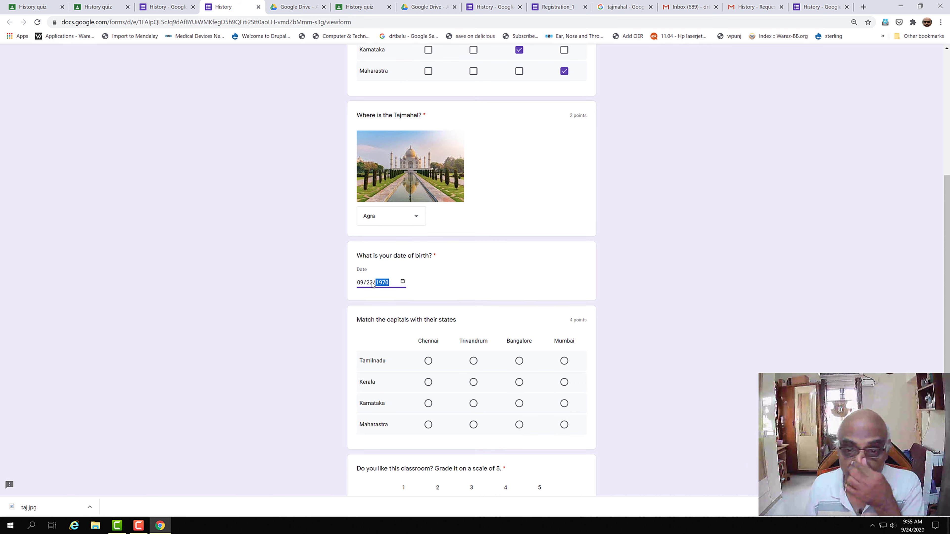
{"action": "scroll", "coordinate": [939, 243], "scroll_direction": "down", "scroll_amount": 5}
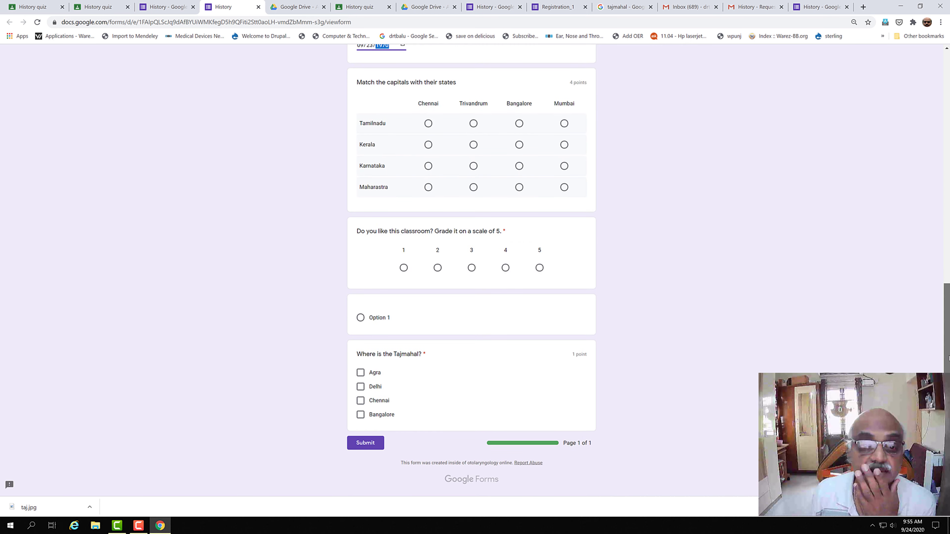
{"action": "left_click", "coordinate": [428, 123]}
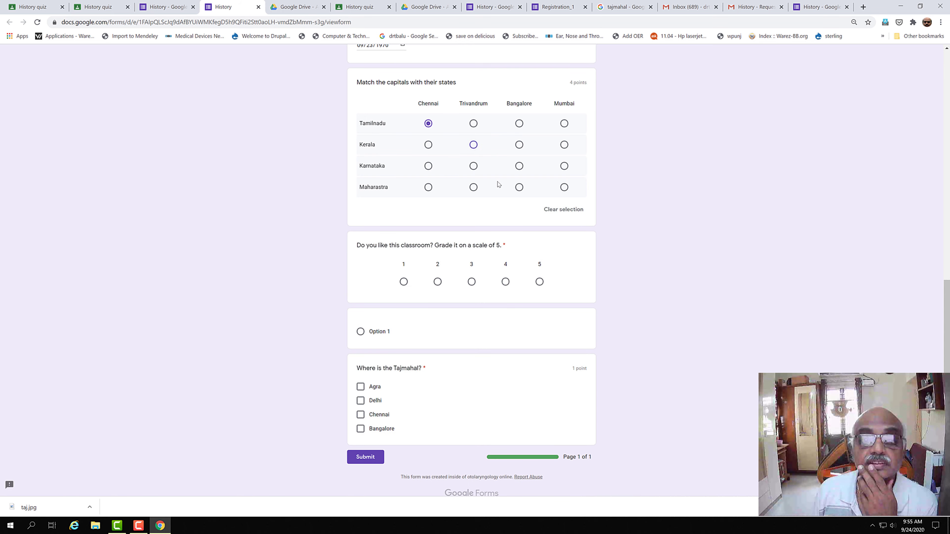
{"action": "left_click", "coordinate": [519, 166]}
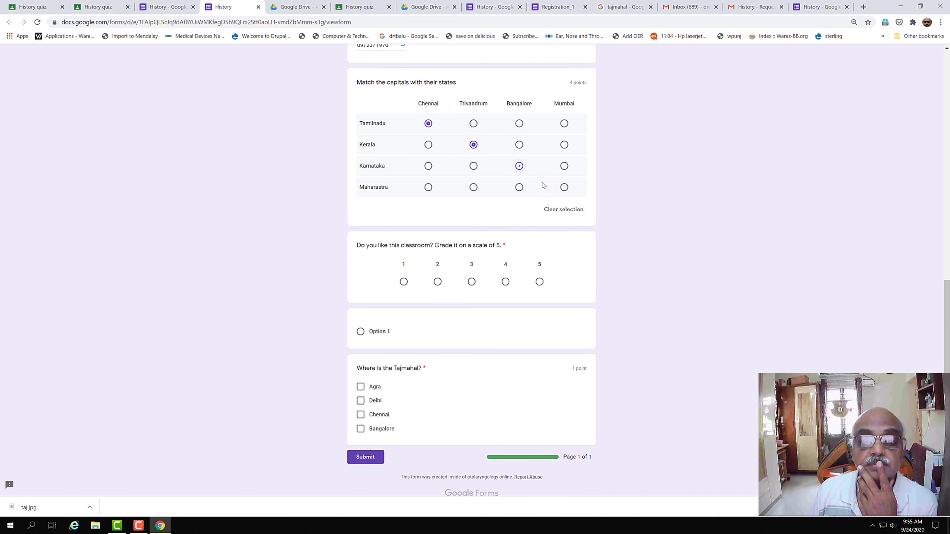
{"action": "left_click", "coordinate": [564, 187]}
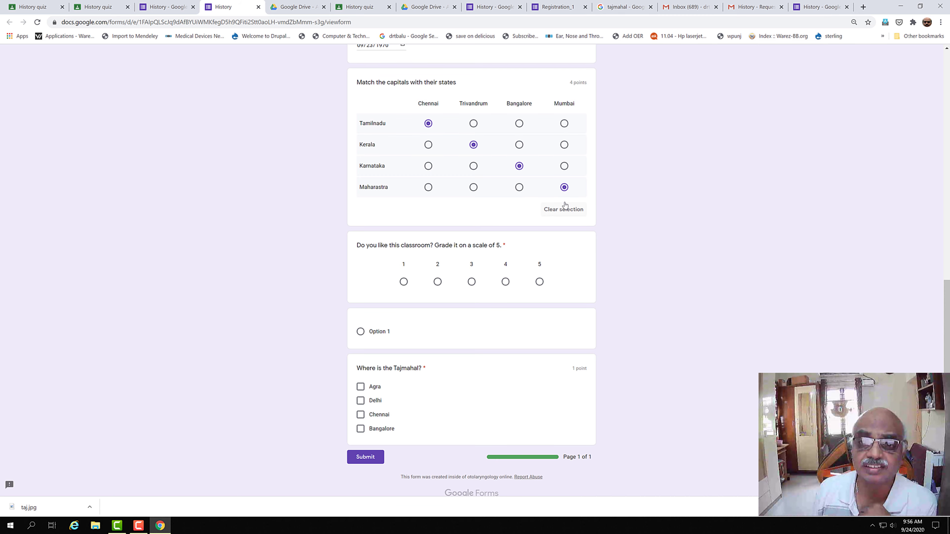
Step: Rate the classroom 4 out of 5, choose Agra for the Tajmahal, and submit
{"action": "scroll", "coordinate": [559, 300], "scroll_direction": "down", "scroll_amount": 1}
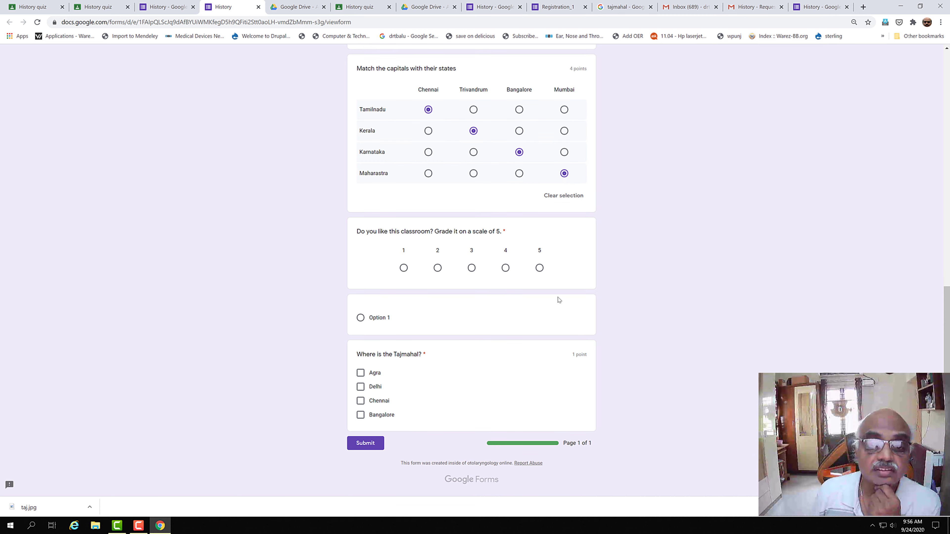
{"action": "left_click", "coordinate": [505, 268]}
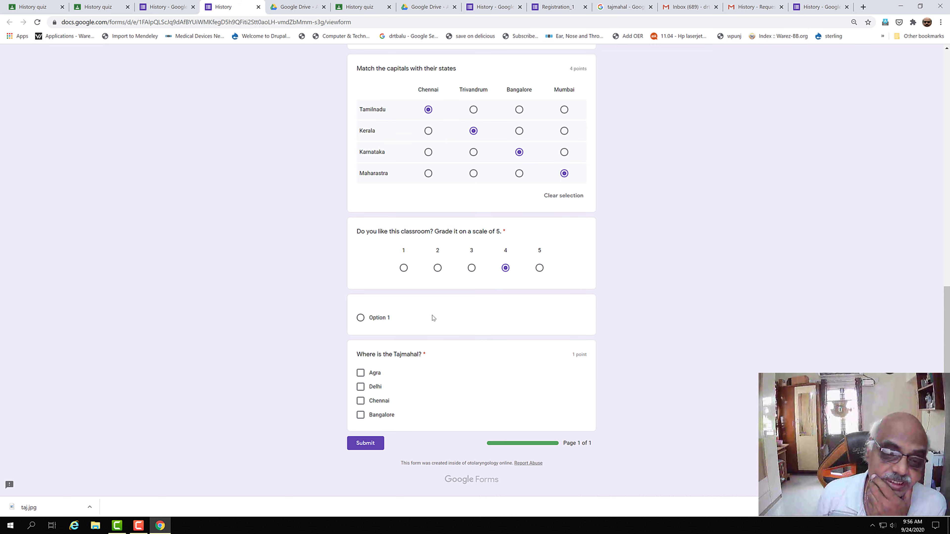
{"action": "left_click", "coordinate": [361, 373]}
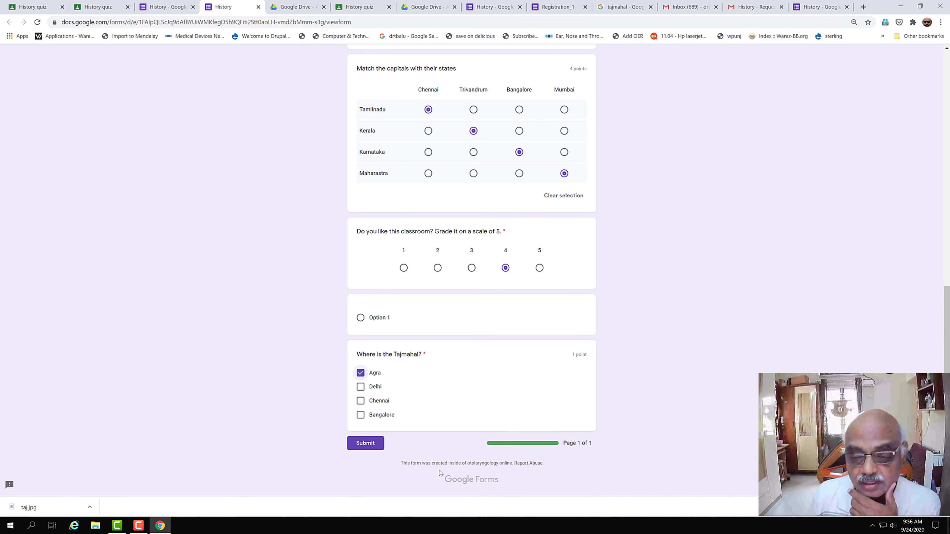
{"action": "left_click", "coordinate": [365, 445]}
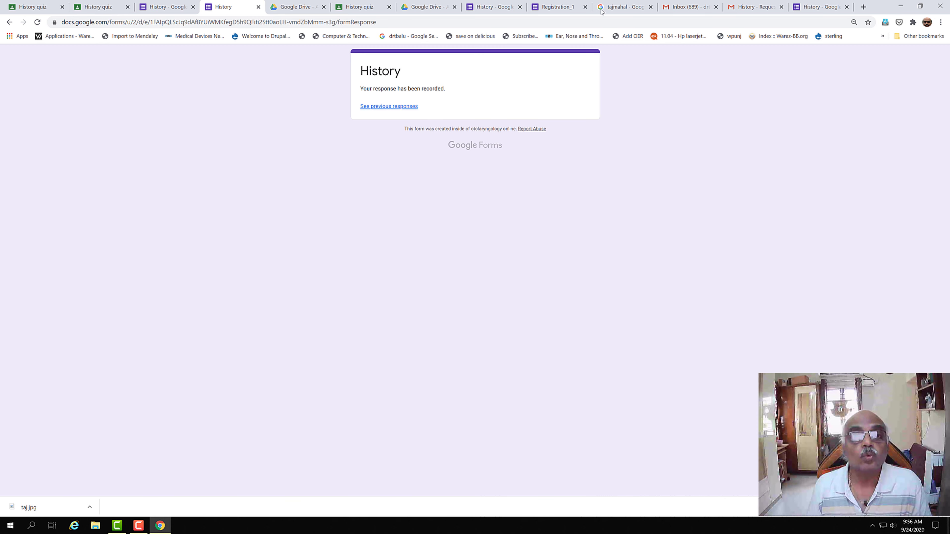
Step: Mark the History quiz as done in Classroom, then return to the History form editor
{"action": "left_click", "coordinate": [363, 9]}
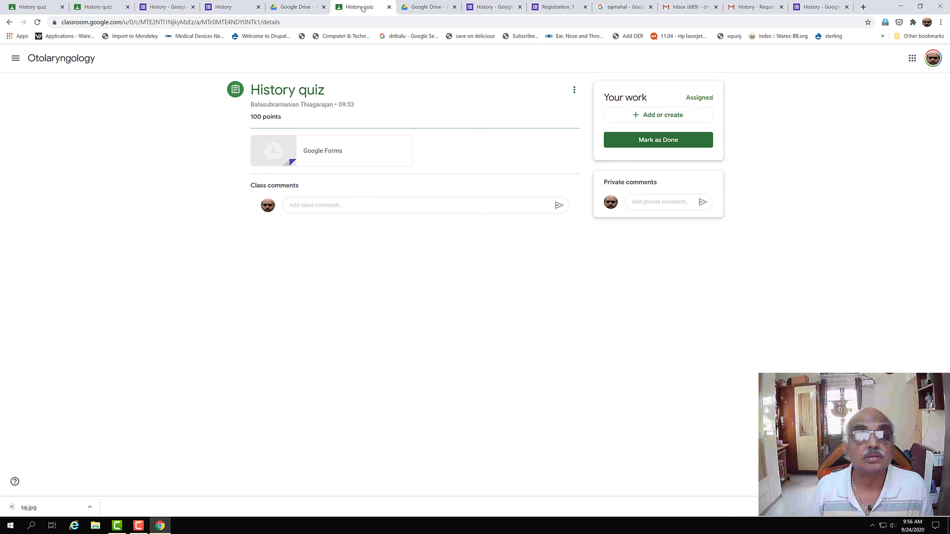
{"action": "left_click", "coordinate": [670, 142]}
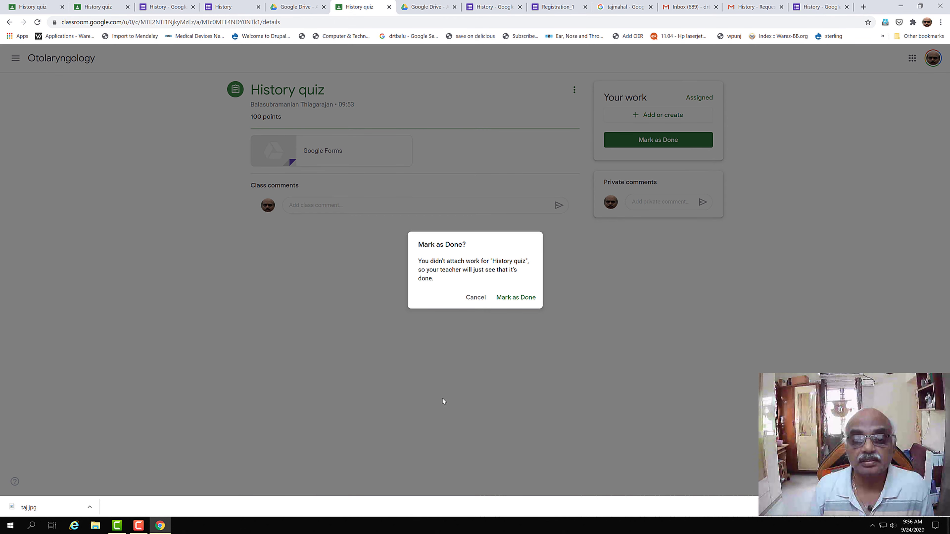
{"action": "left_click", "coordinate": [516, 297]}
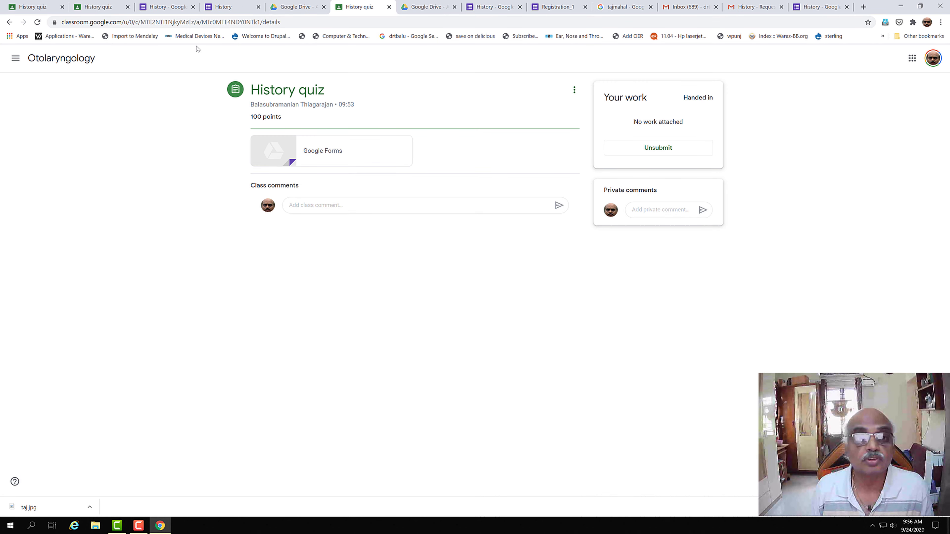
{"action": "left_click", "coordinate": [247, 4]}
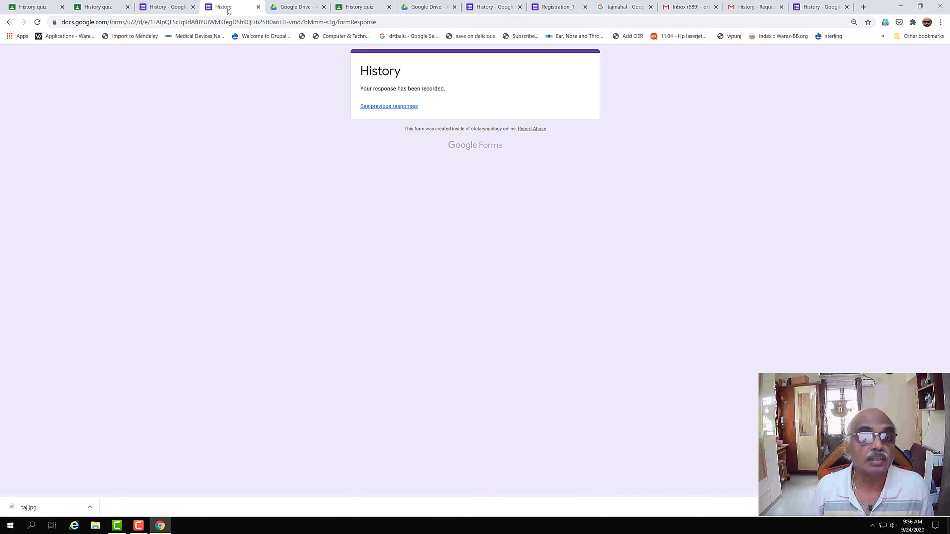
{"action": "left_click", "coordinate": [162, 9]}
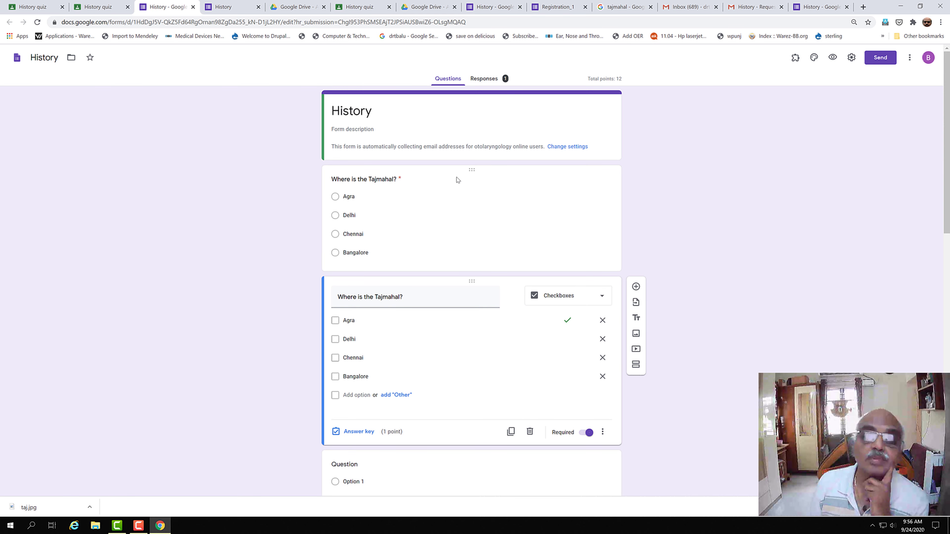
Step: Review the one response in Summary, Question and Individual views, then open History (Responses) spreadsheet
{"action": "left_click", "coordinate": [497, 80]}
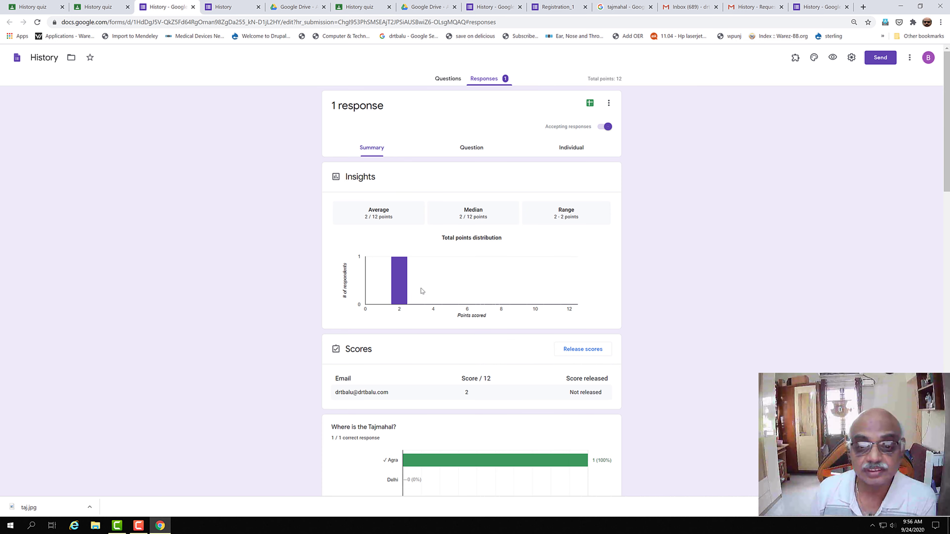
{"action": "left_click_drag", "start_coordinate": [948, 165], "coordinate": [948, 243]}
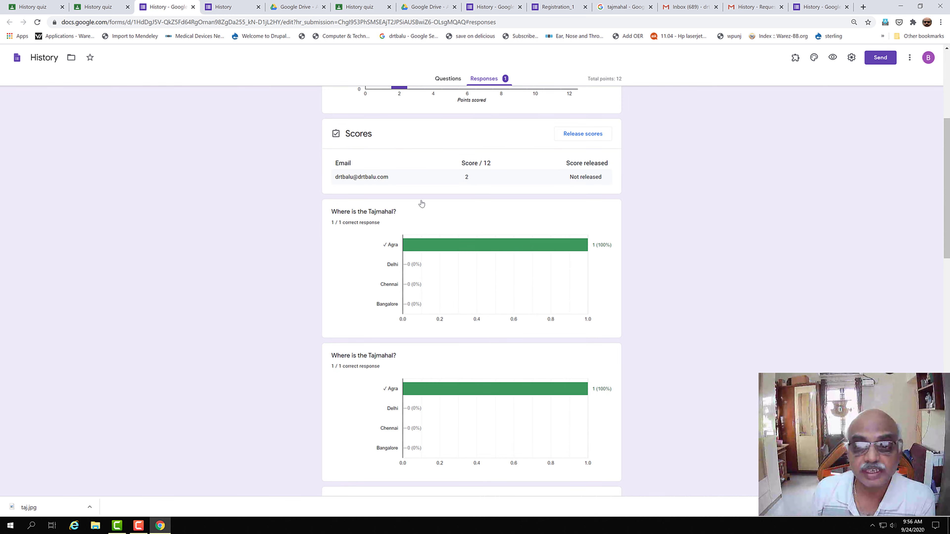
{"action": "left_click_drag", "start_coordinate": [947, 203], "coordinate": [948, 123]}
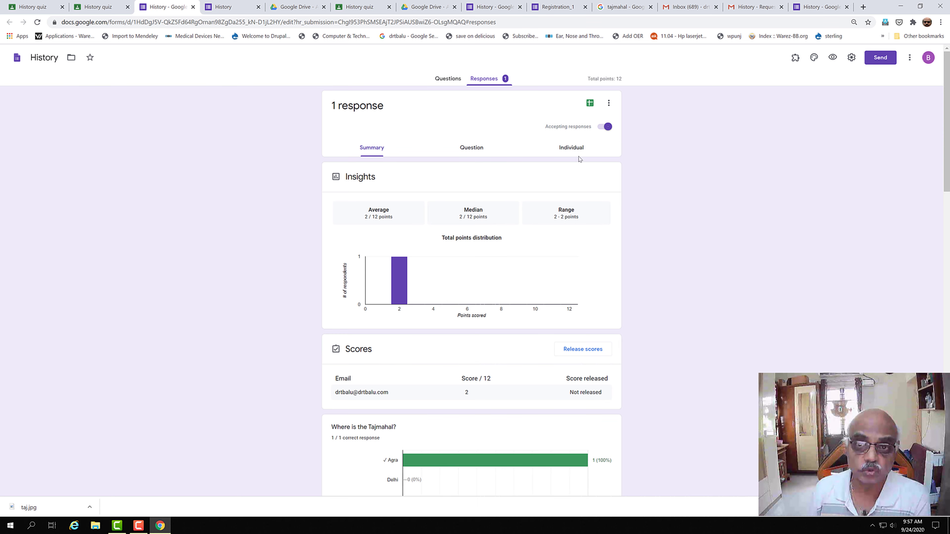
{"action": "left_click", "coordinate": [469, 150]}
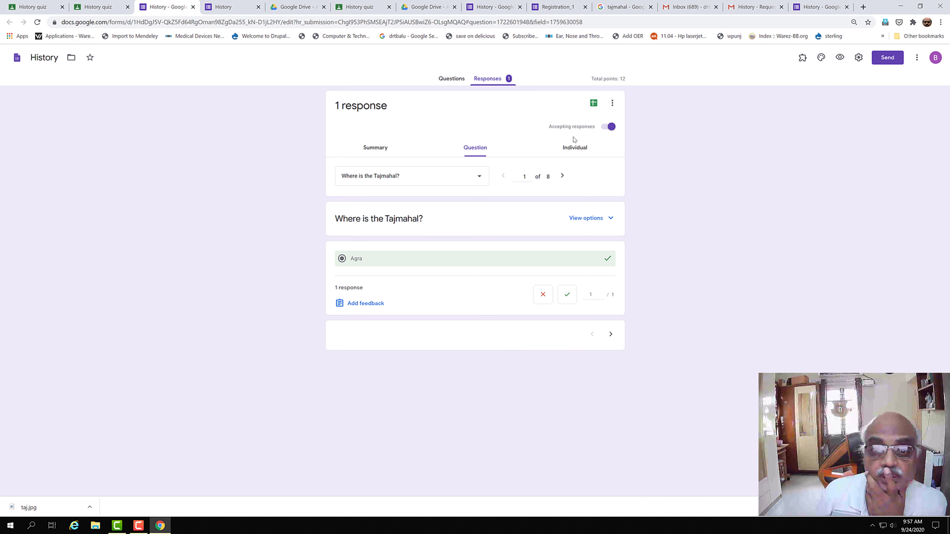
{"action": "left_click", "coordinate": [585, 148]}
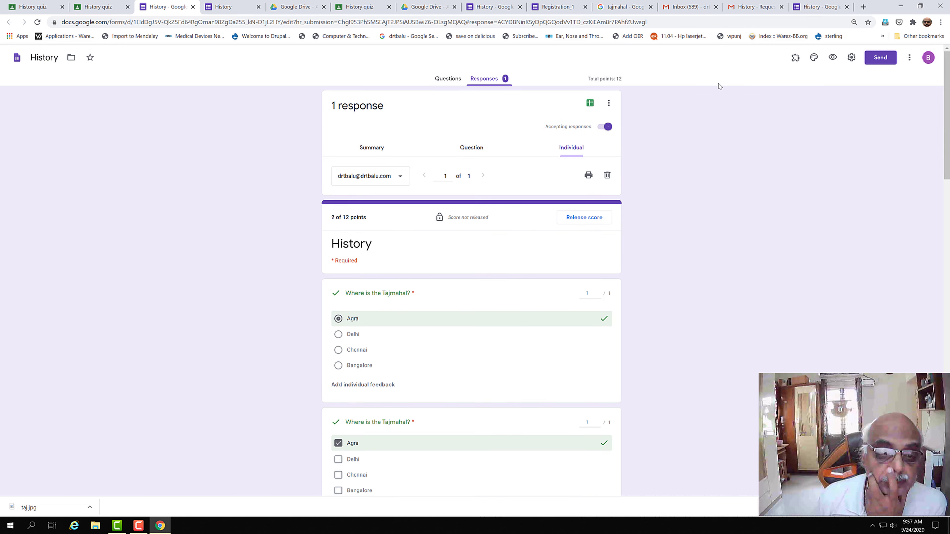
{"action": "left_click", "coordinate": [590, 103]}
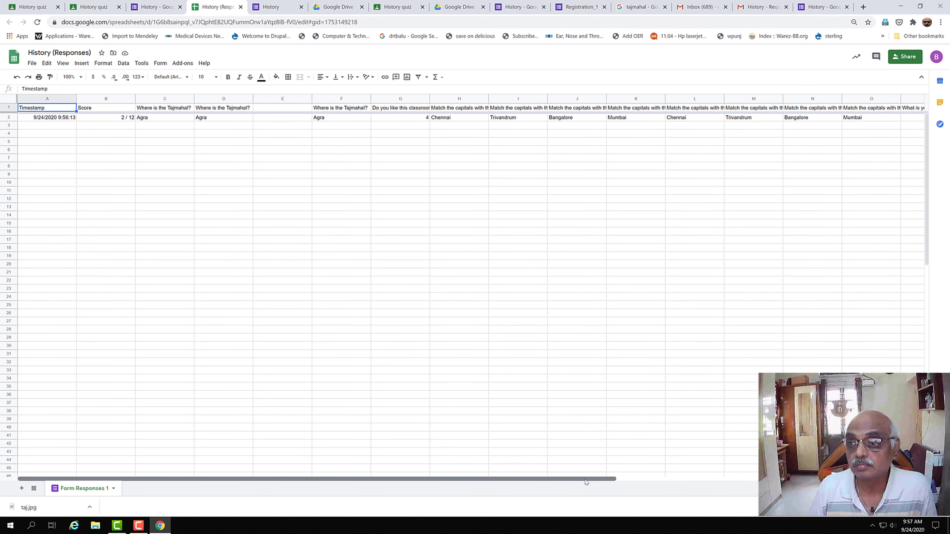
{"action": "left_click_drag", "start_coordinate": [586, 479], "coordinate": [384, 495]}
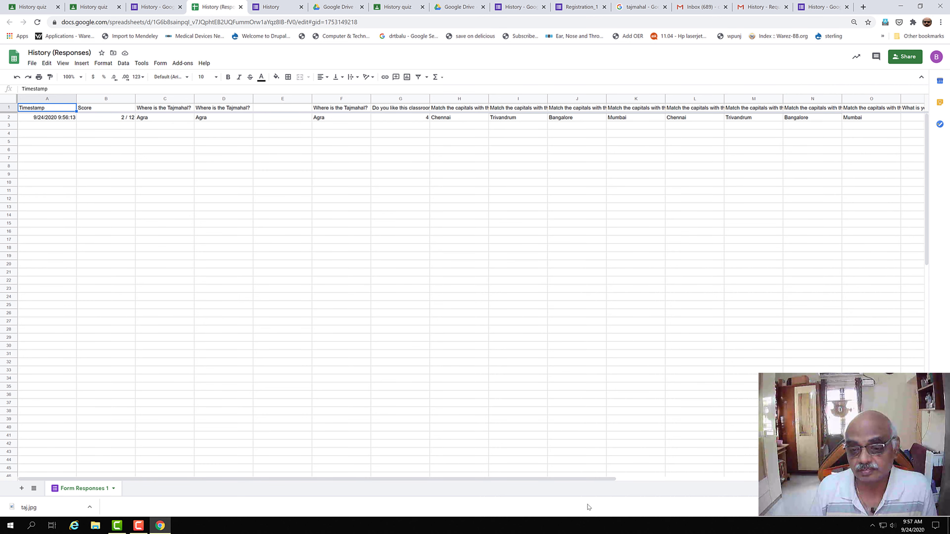
{"action": "left_click_drag", "start_coordinate": [598, 480], "coordinate": [763, 480]}
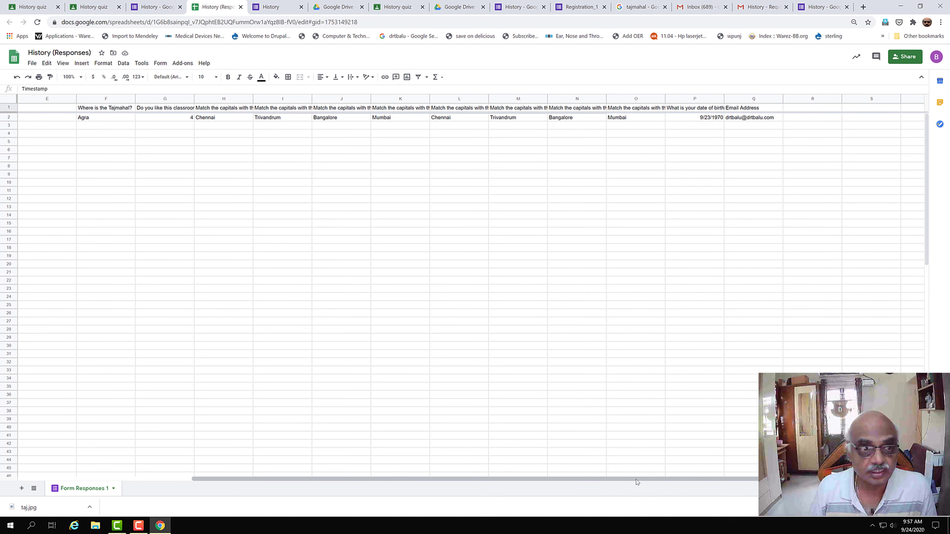
{"action": "left_click_drag", "start_coordinate": [636, 480], "coordinate": [198, 482]}
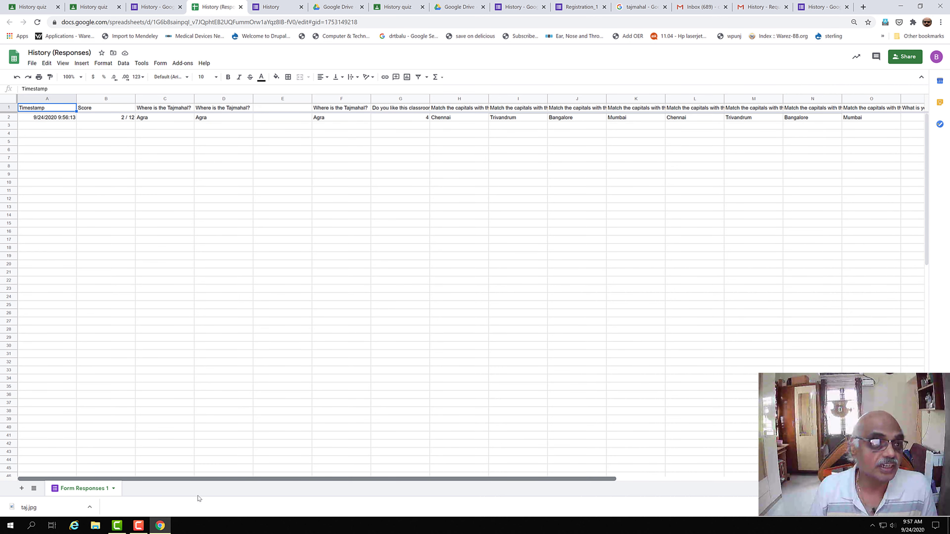
{"action": "left_click", "coordinate": [36, 127]}
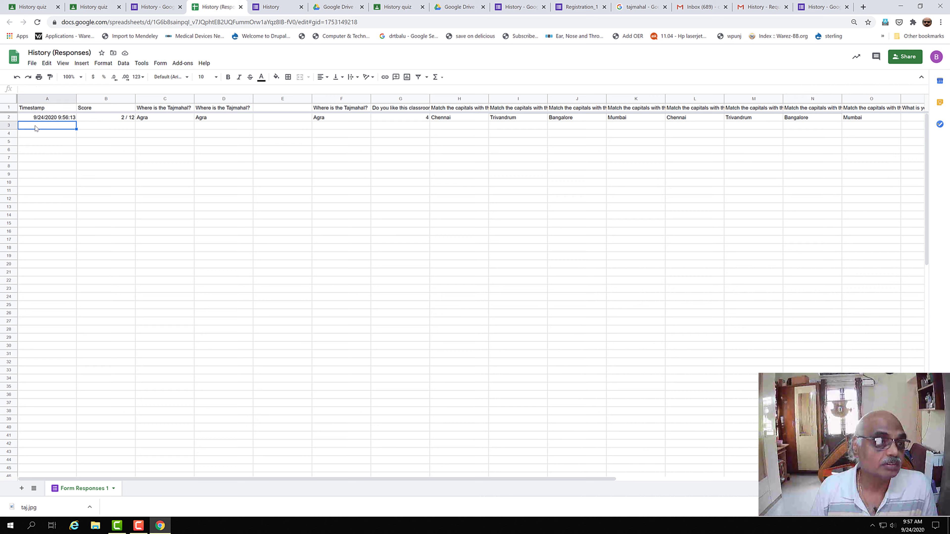
{"action": "left_click", "coordinate": [46, 135]}
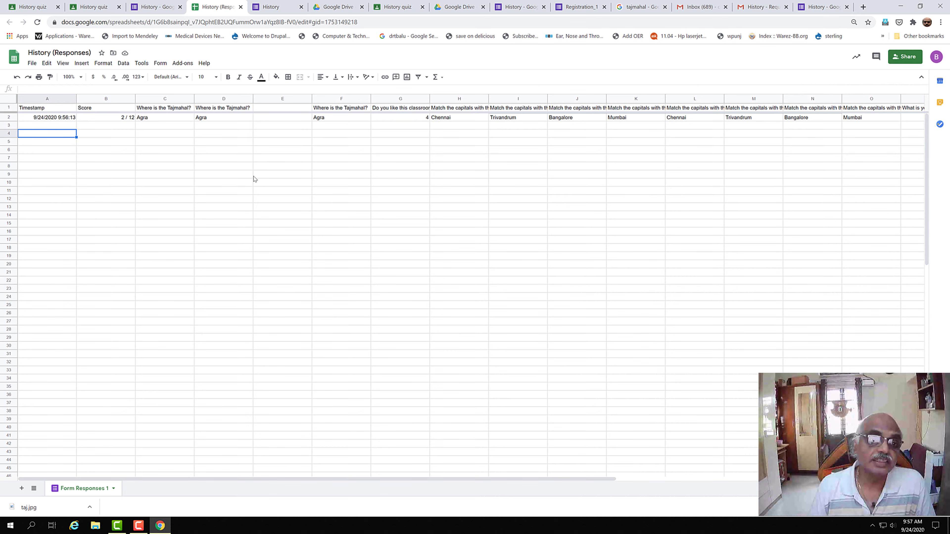